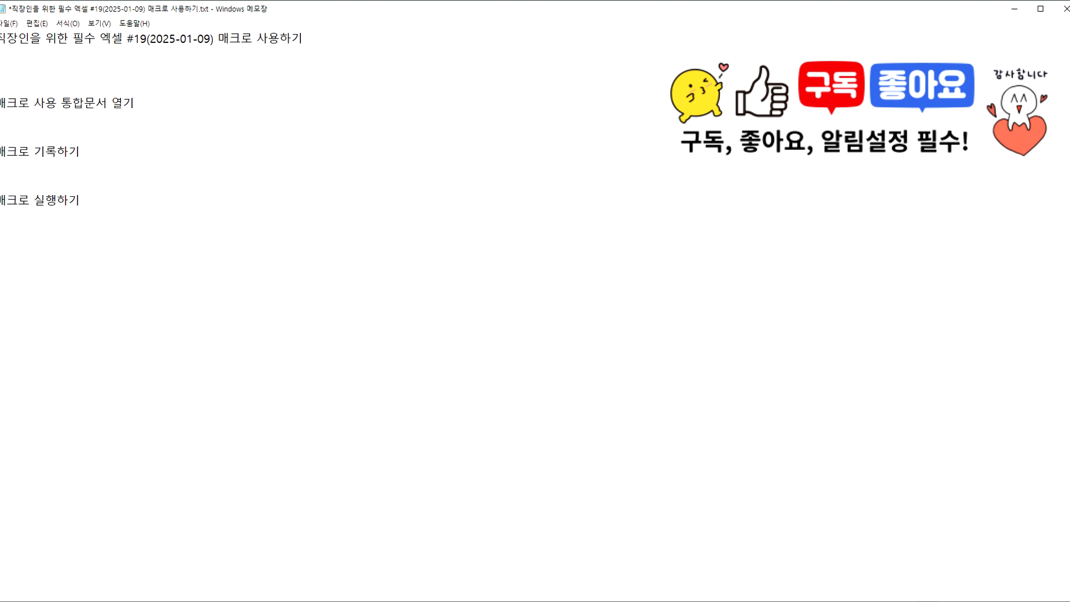
# Add the line "매크로(mACRO)" between the note's title and the "매크로 사용 통합문서 열기" line
pyautogui.write('AKZM')
pyautogui.press('BackSpace')
pyautogui.press('BackSpace')
pyautogui.write('클')
pyautogui.write('로')
pyautogui.press('BackSpace')
pyautogui.press('BackSpace')
pyautogui.press('BackSpace')
pyautogui.write('ㅋ로')
pyautogui.scroll(10, 146, 124)
# Correct the lowercase m so the term reads "MACRO", and extend that line with " > 프로그램 작성"
pyautogui.click(100, 114)
pyautogui.moveTo(102, 114); pyautogui.dragTo(82, 113)
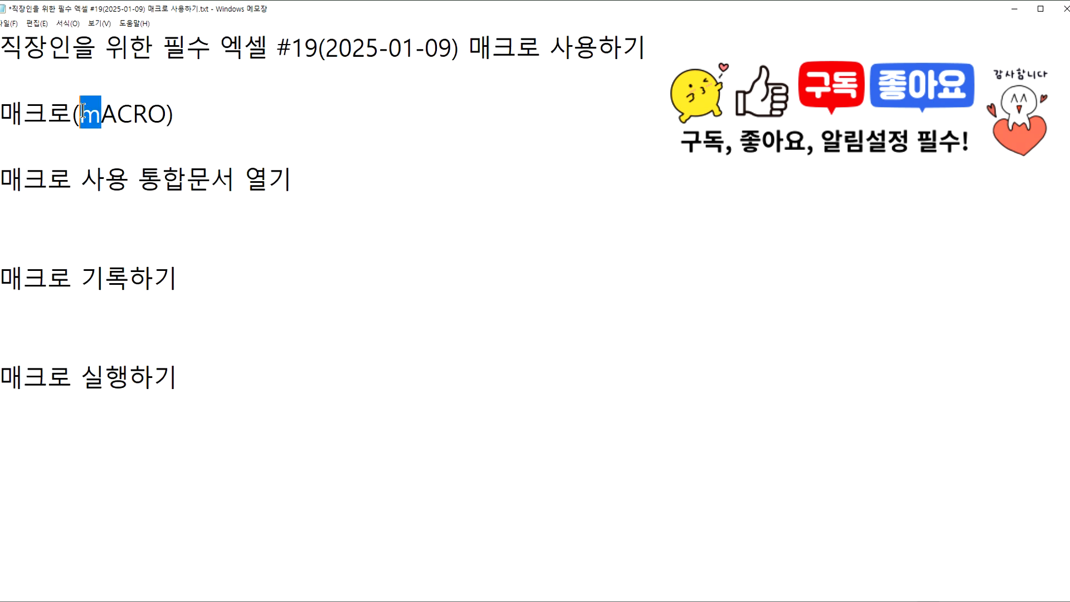
pyautogui.write('m')
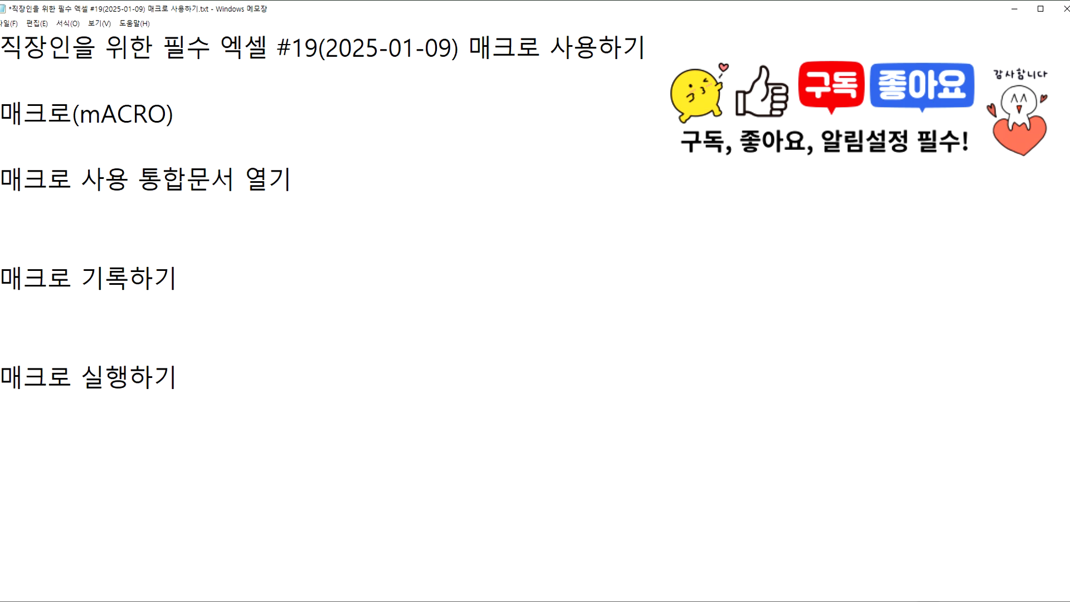
pyautogui.press('BackSpace')
pyautogui.write('MACRO) > ')
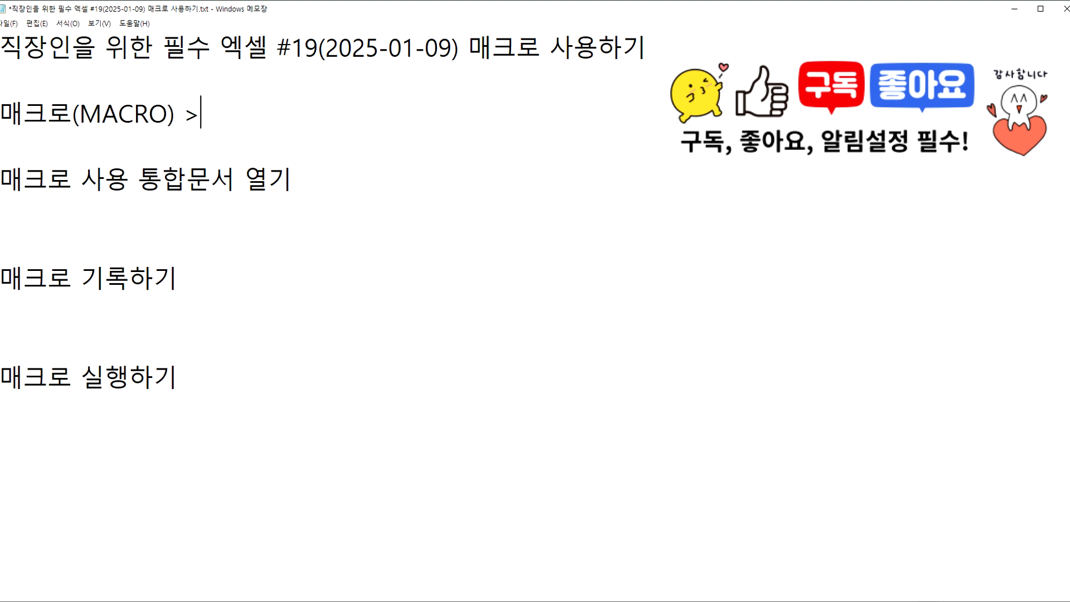
pyautogui.write('프로그램')
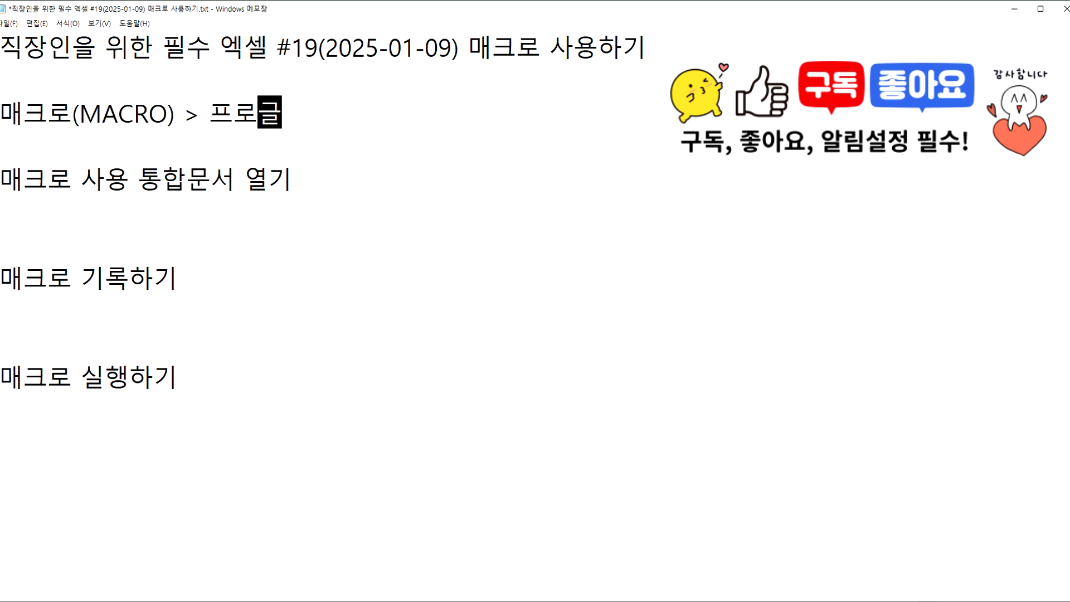
pyautogui.write(' 작성')
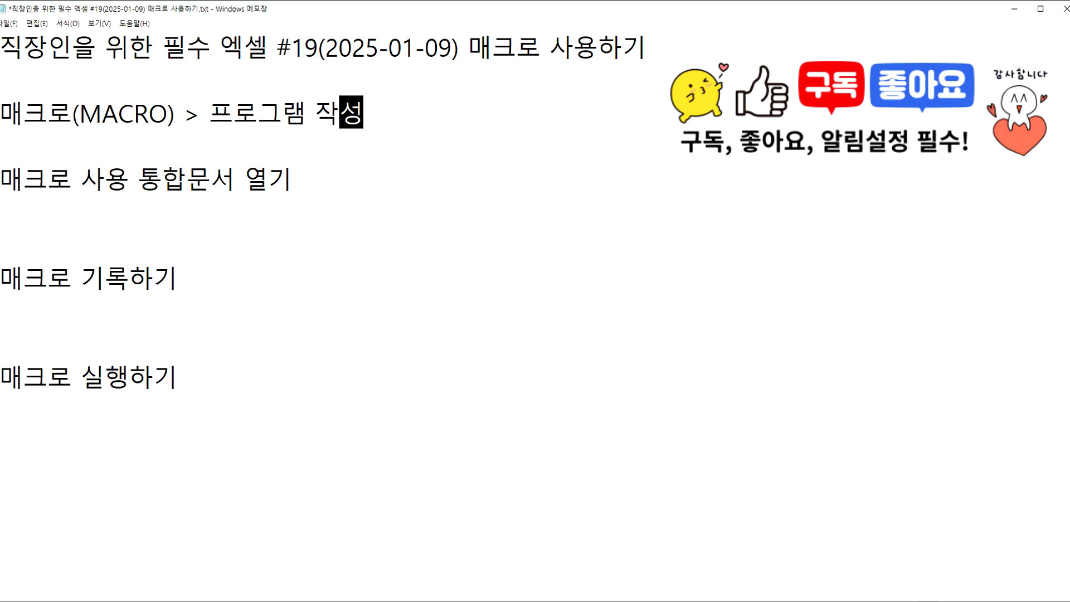
# Add the explanation "키보드나 마우스의 움직임을 엑셀이 자동으로 입력을 받아서 매크로를 만들어주는 기능" on a new line below the MACRO line
pyautogui.press('Return')
pyautogui.write('키')
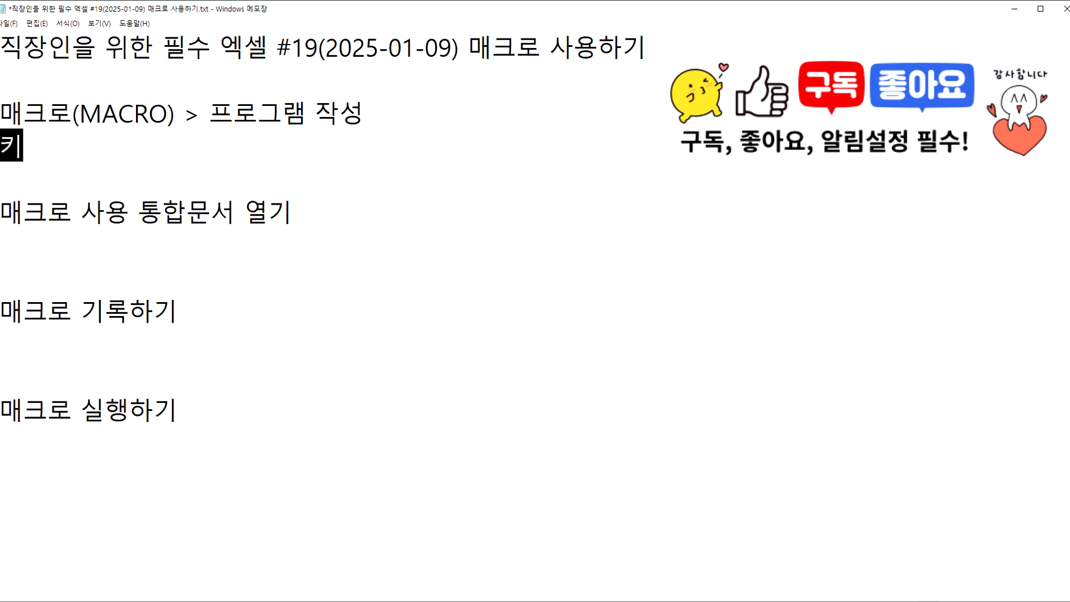
pyautogui.write('보드나 ㅁㅏ우스의 움')
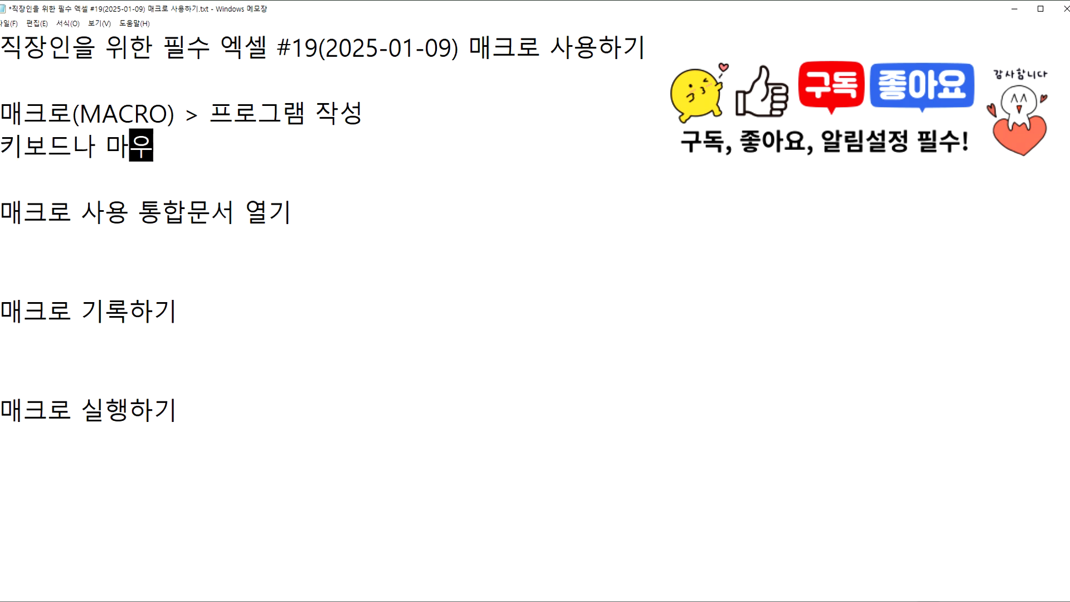
pyautogui.write('직을')
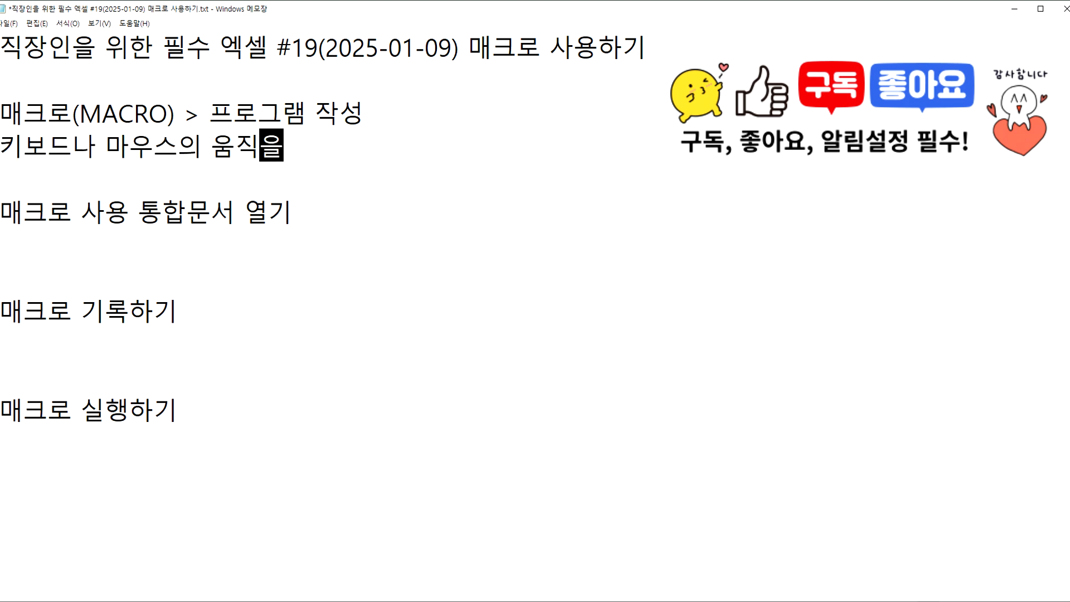
pyautogui.press('BackSpace')
pyautogui.press('BackSpace')
pyautogui.write('ㅣㅁ을 ㅇ')
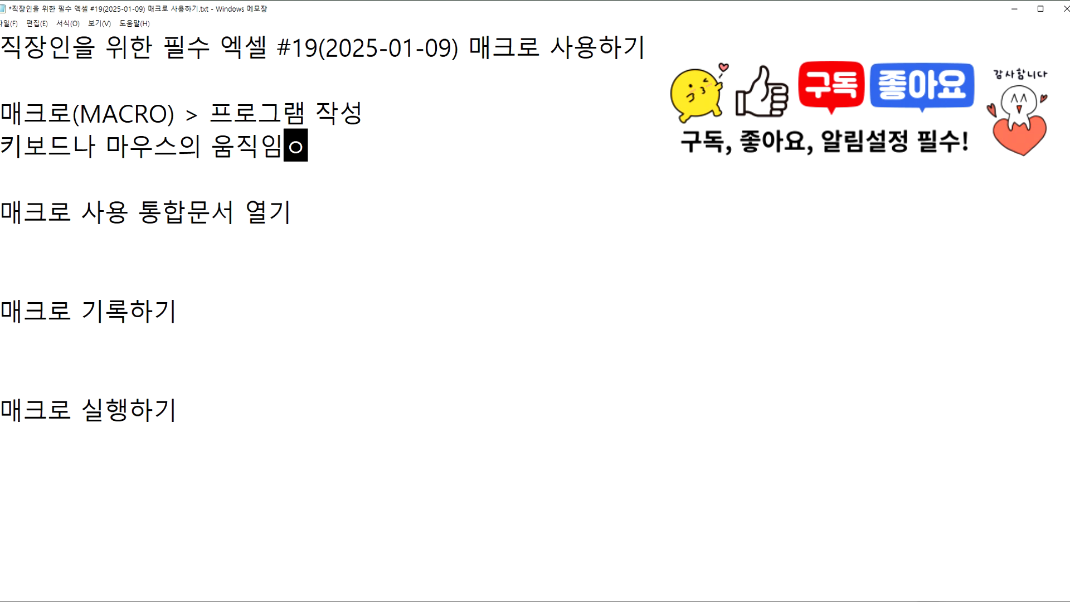
pyautogui.write('ㅔㄱ셀이 자동')
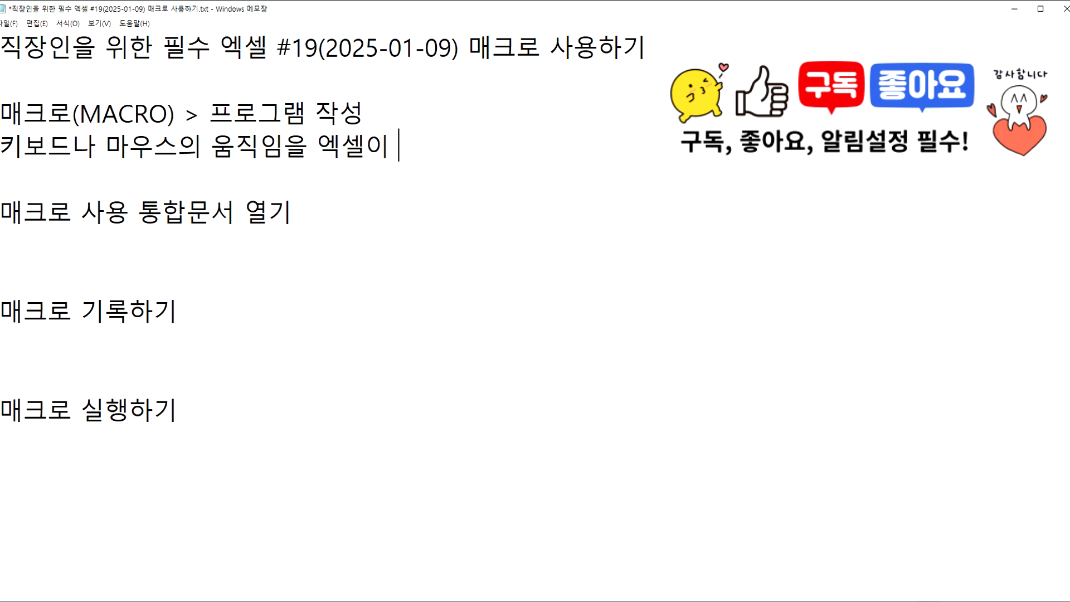
pyautogui.write('으로 ')
pyautogui.write('입력을 ')
pyautogui.write('받아서')
pyautogui.write(' 매크로를')
pyautogui.write(' 만들ㅇ')
pyautogui.write('어주는 기능')
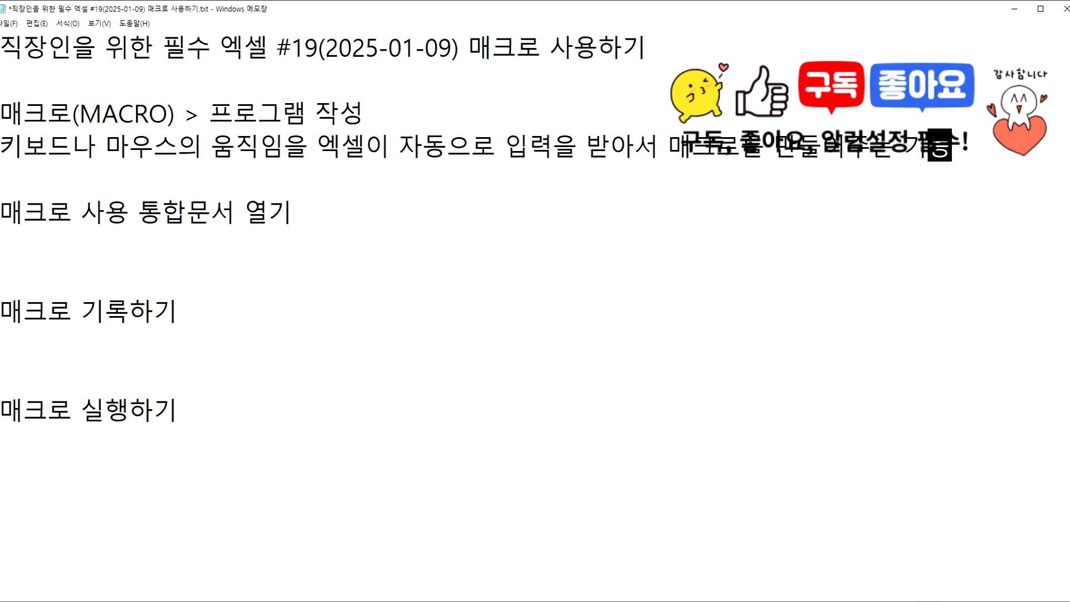
# Add another line reading "매크로 코드를 직접 코딩해서 작업을 해야 하는 경우도 있다."
pyautogui.press('Return')
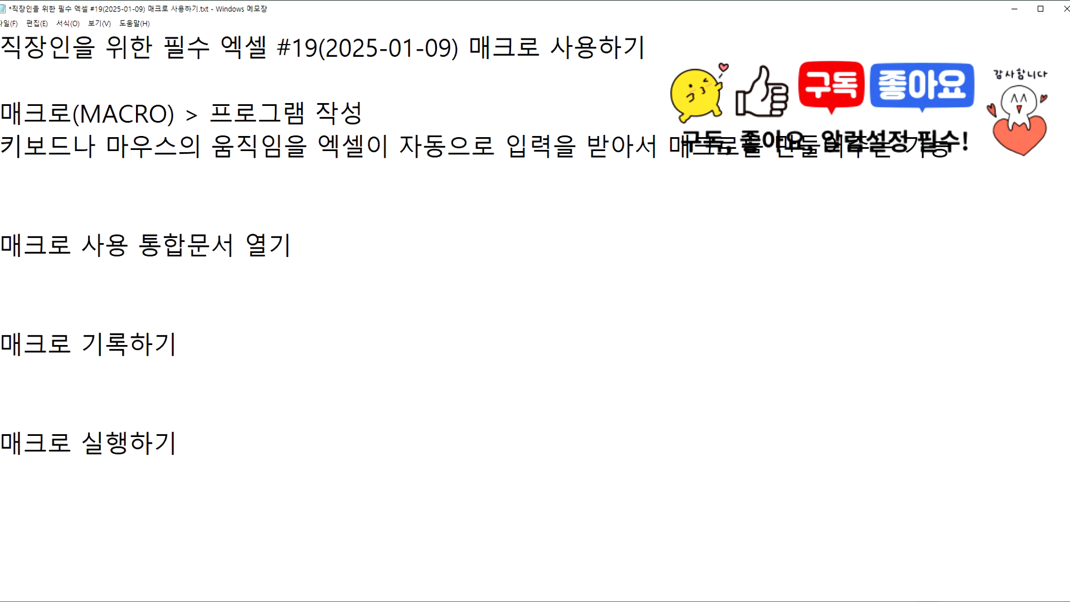
pyautogui.write('매')
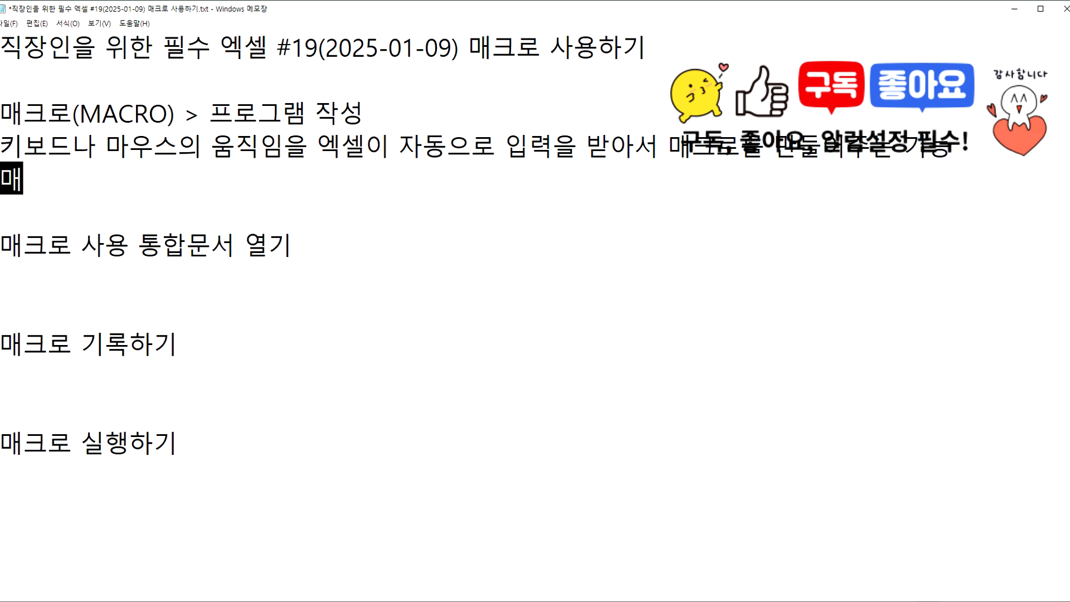
pyautogui.write('크로 코드를 ')
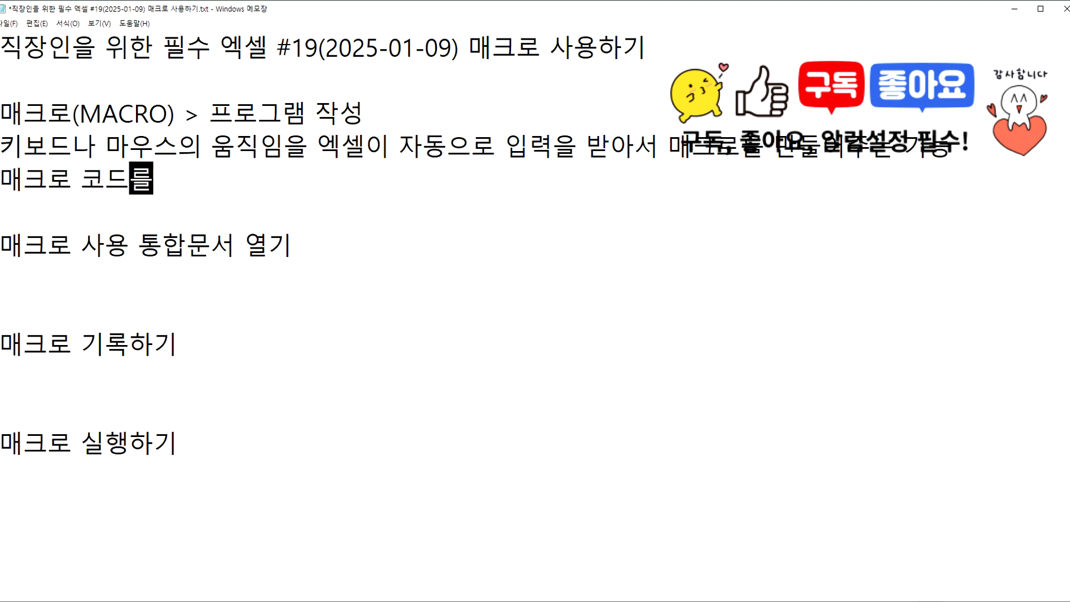
pyautogui.write('직접')
pyautogui.press('BackSpace')
pyautogui.press('BackSpace')
pyautogui.press('BackSpace')
pyautogui.write('직')
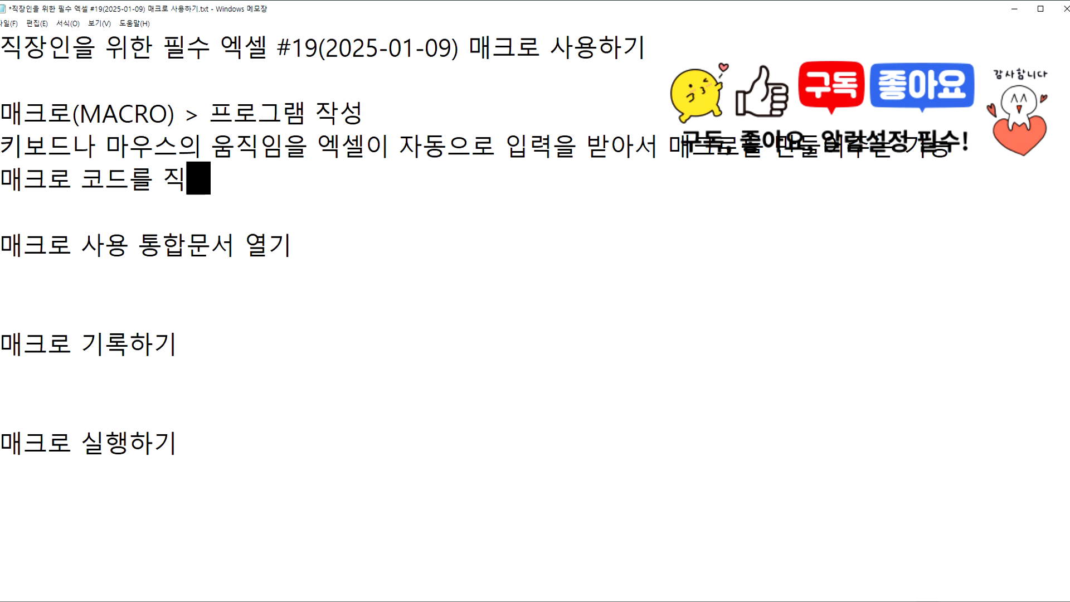
pyautogui.write('접 콤딩해서 ')
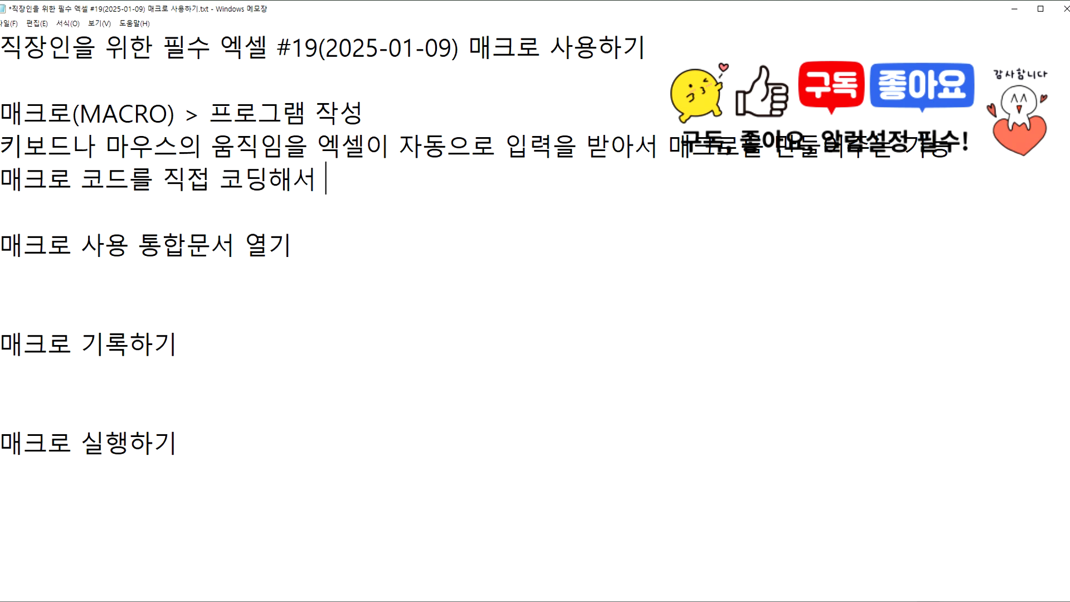
pyautogui.write('작')
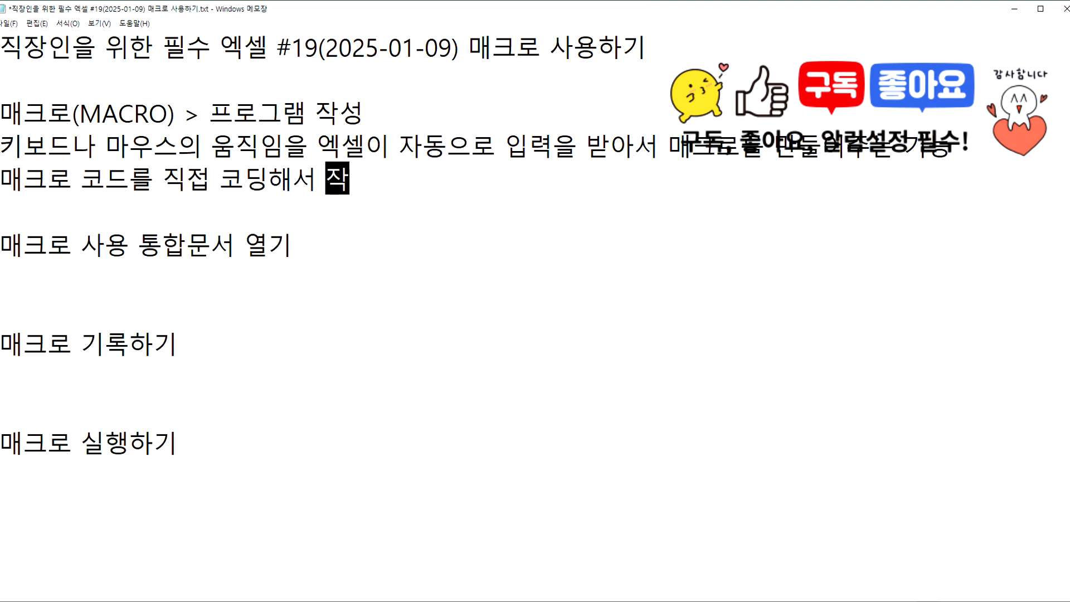
pyautogui.write('어ㅂ을 해야 하느')
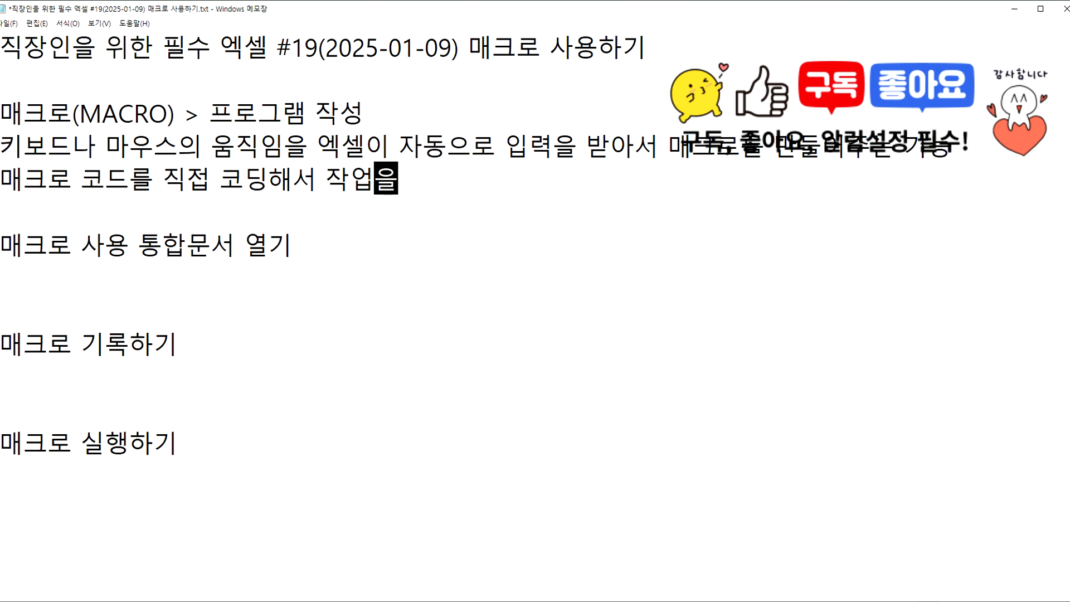
pyautogui.write('ㄴ 경우도 있')
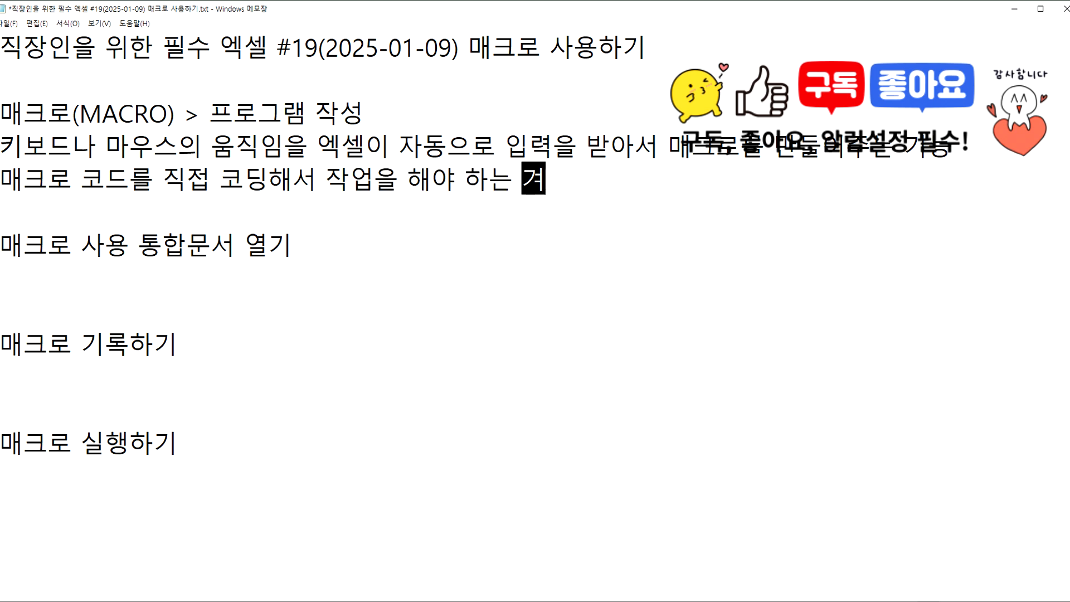
pyautogui.write('다.')
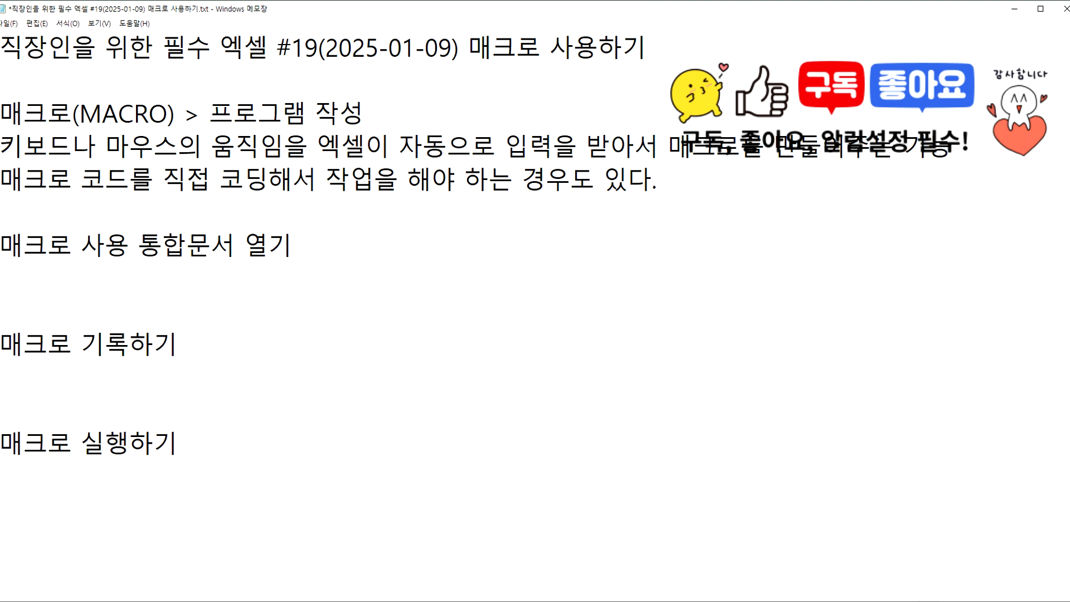
pyautogui.moveTo(23, 147); pyautogui.dragTo(207, 159)
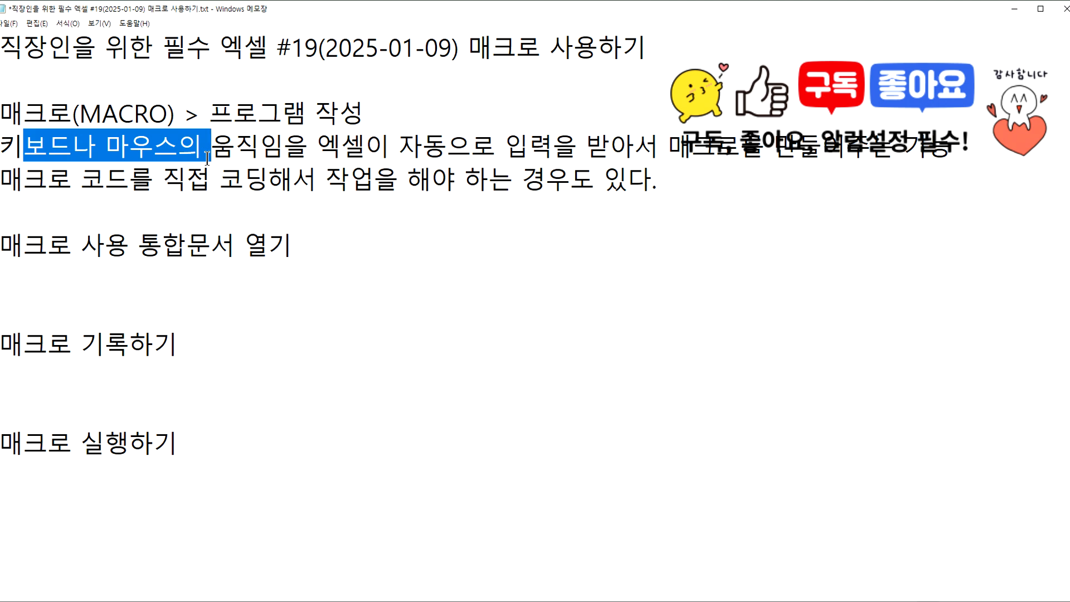
pyautogui.moveTo(3, 148); pyautogui.dragTo(58, 149)
pyautogui.moveTo(3, 179); pyautogui.dragTo(262, 189)
pyautogui.click(199, 209)
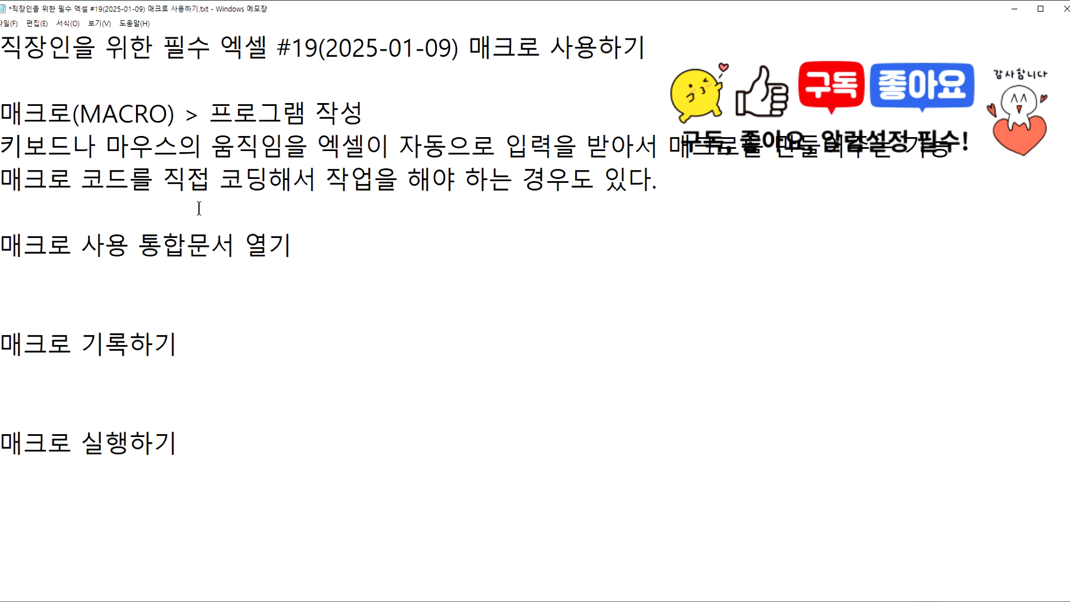
pyautogui.press('Return')
# Switch to Excel and bring up the "매크로 사용하기문제파일" .xlsm practice workbook
pyautogui.moveTo(860, 601)
pyautogui.click(920, 567)
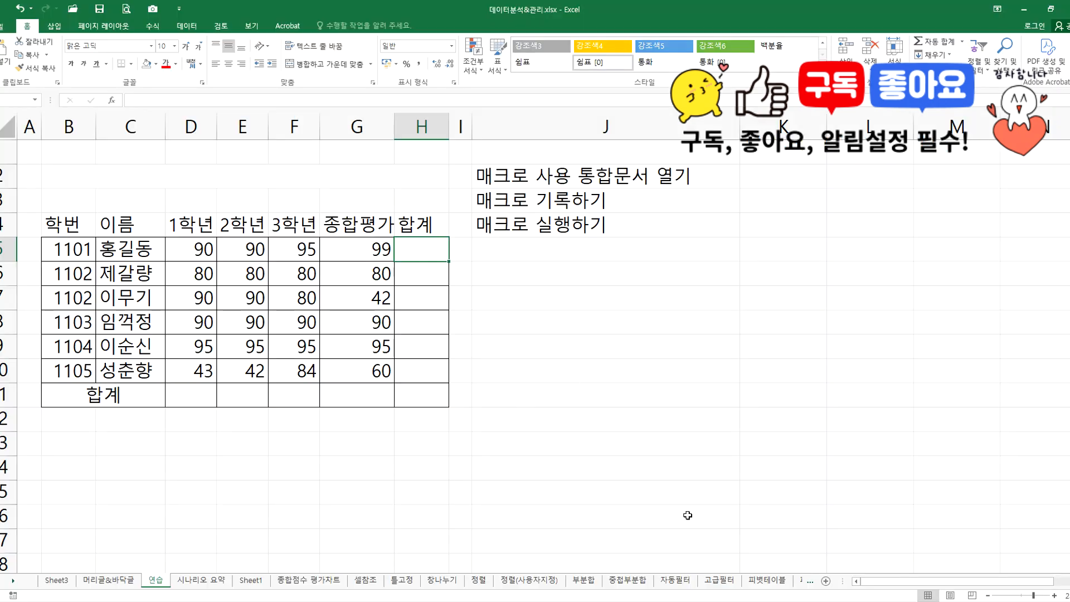
pyautogui.click(815, 592)
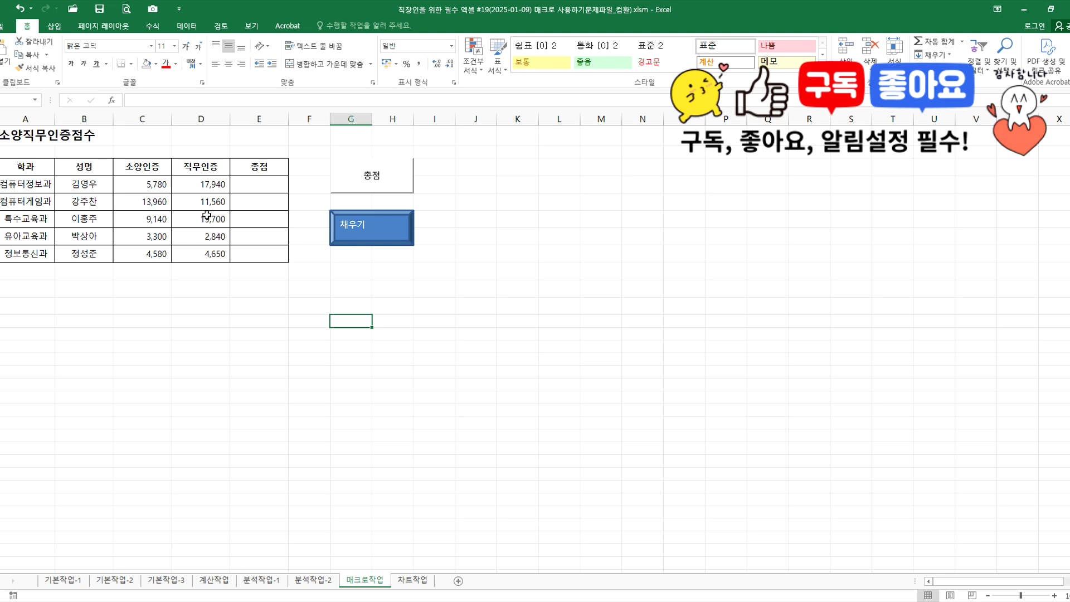
# Run the 총점 macro and the 채우기 macro from their objects on the 매크로작업 sheet, leaving an empty cell below the table selected
pyautogui.click(368, 181)
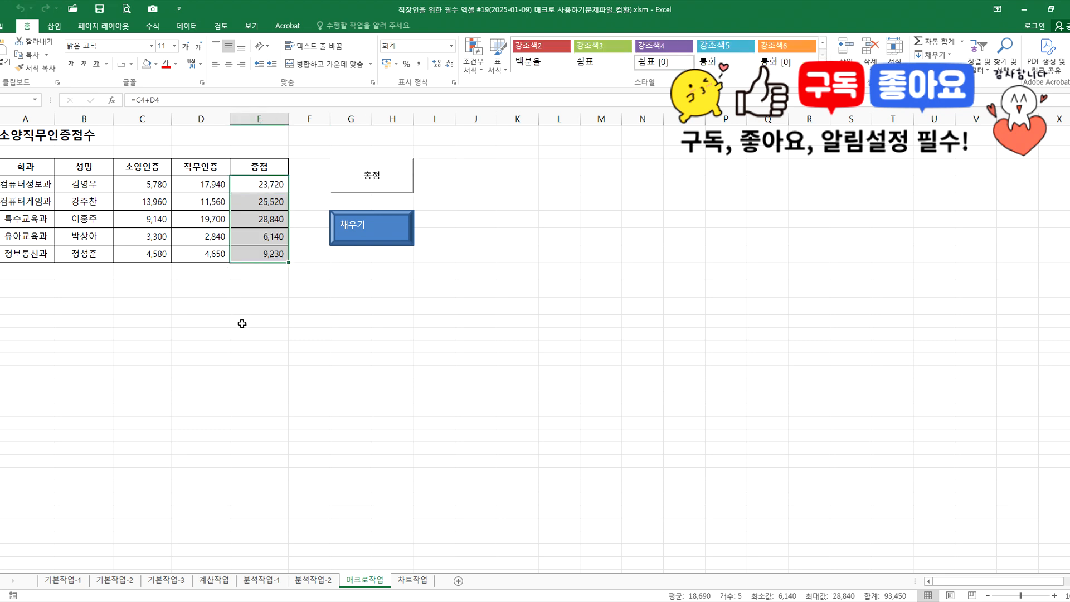
pyautogui.click(380, 232)
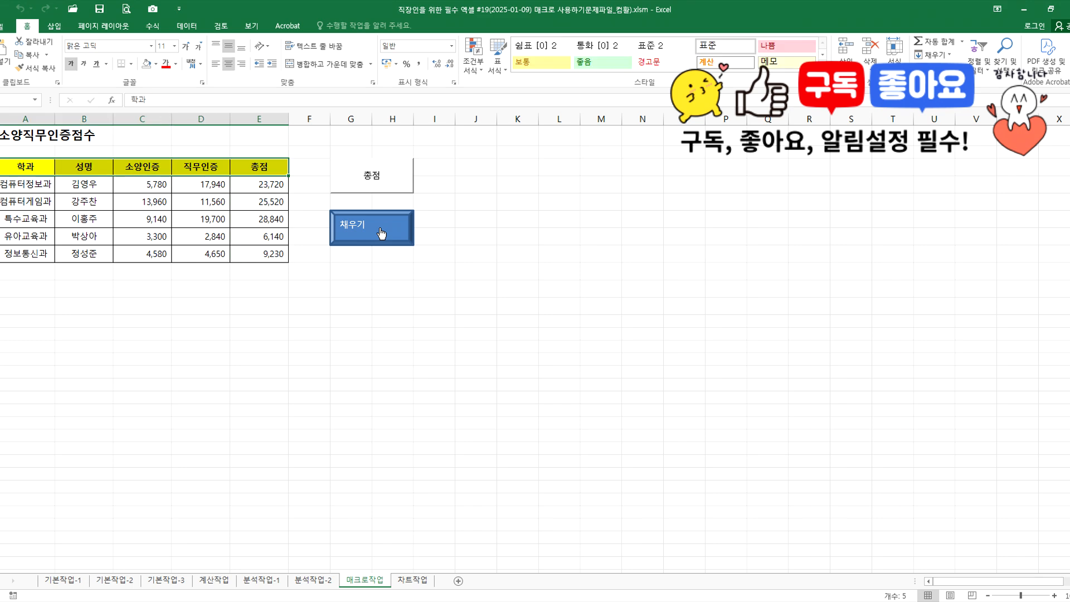
pyautogui.click(249, 282)
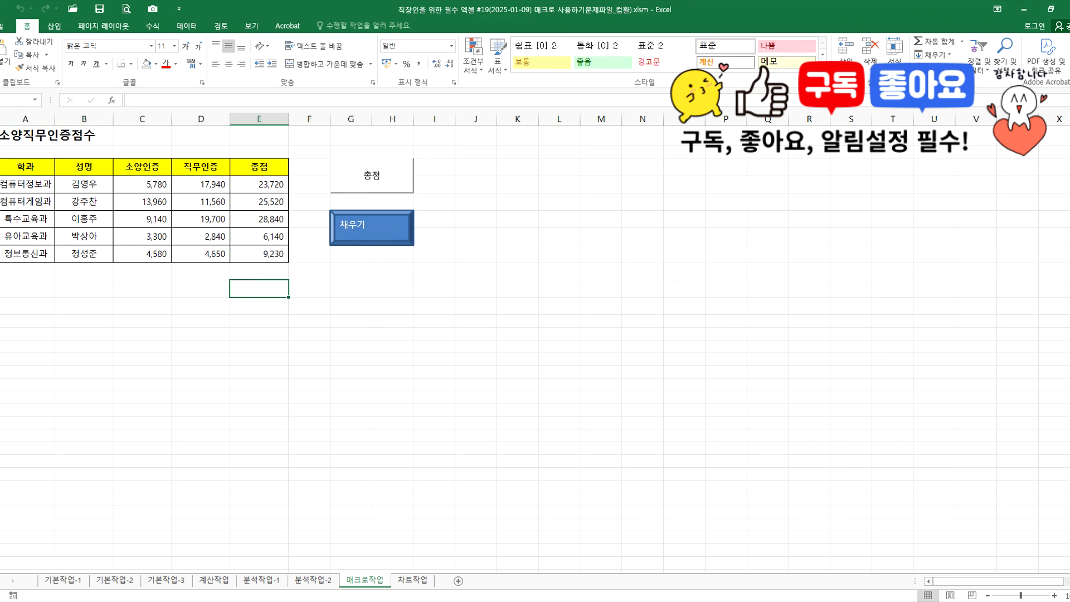
# Switch to the problem document in Hangul and examine the 총점 macro's name and form-control instructions in task 1
pyautogui.hotkey('alt', 'Tab')
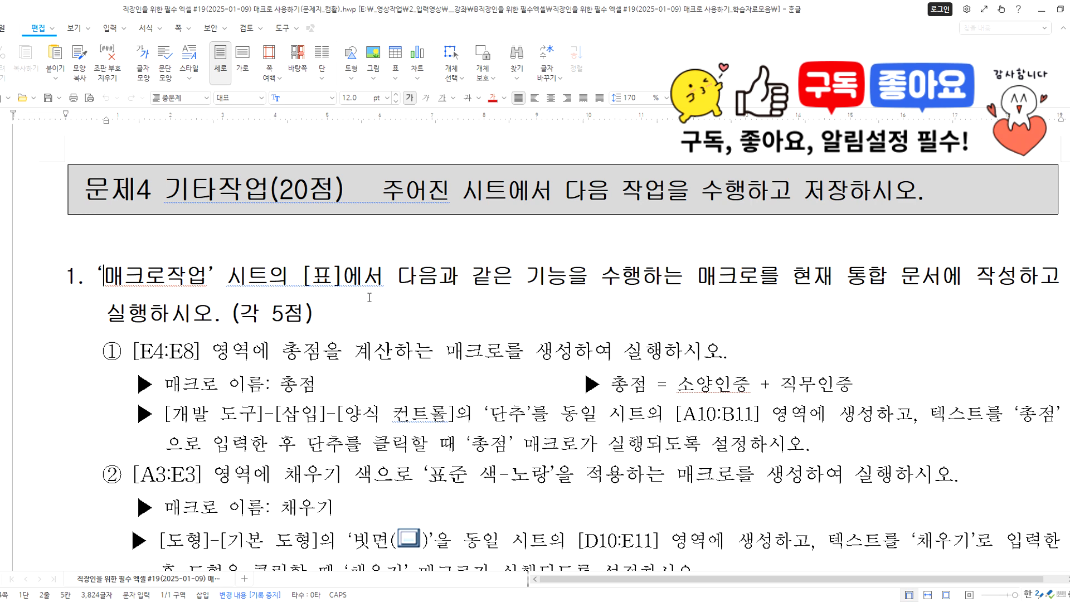
pyautogui.scroll(-3, 370, 297)
pyautogui.moveTo(278, 218); pyautogui.dragTo(319, 215)
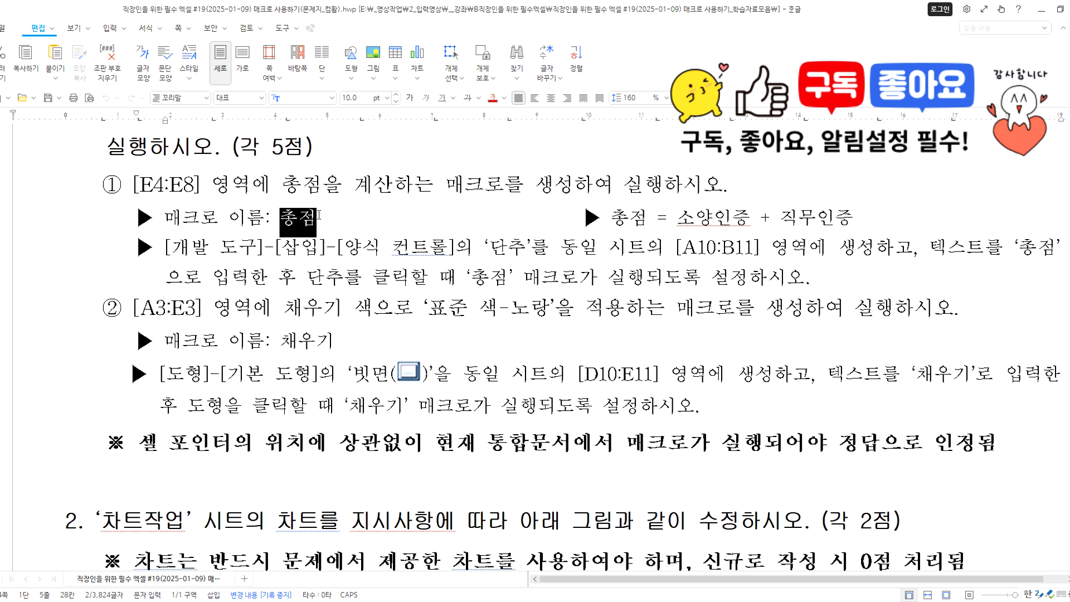
pyautogui.moveTo(490, 246); pyautogui.dragTo(528, 245)
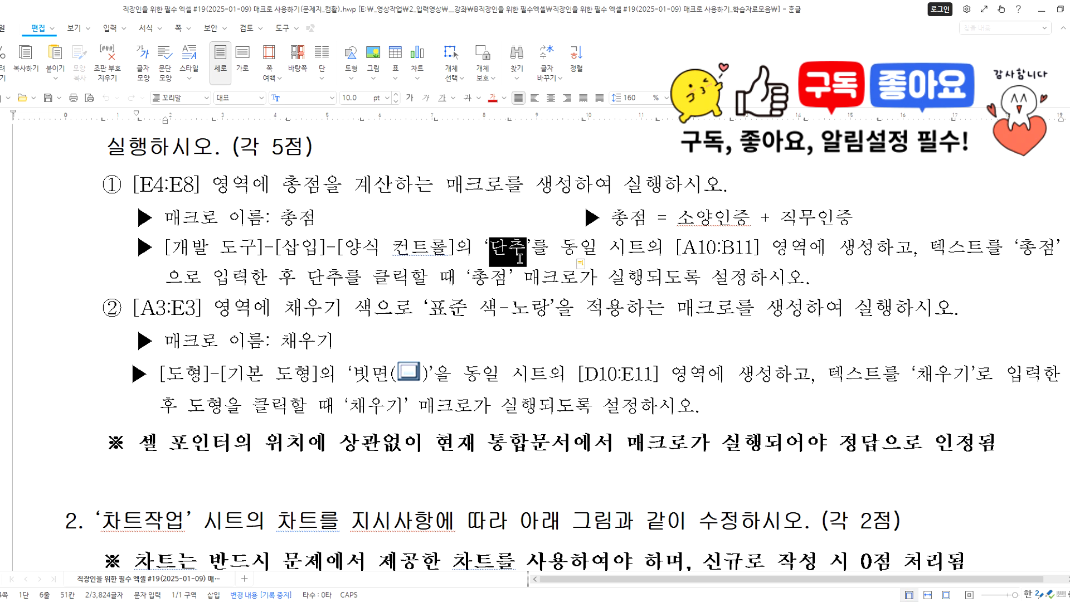
pyautogui.click(379, 291)
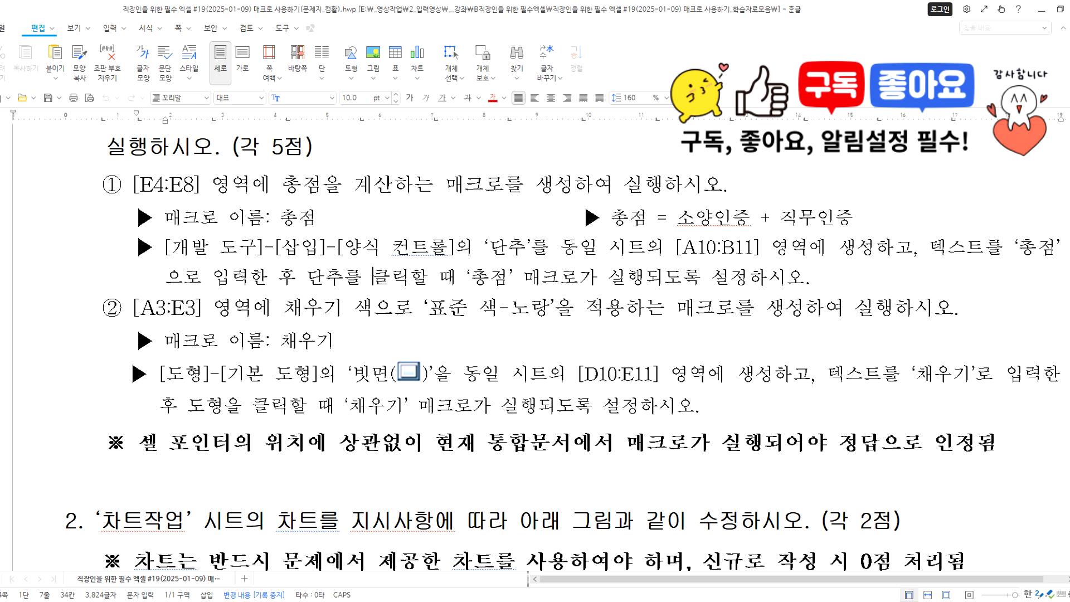
# Compare the 매크로작업 sheet in Excel with the macro task instructions in the Hangul document, ending on the instructions
pyautogui.moveTo(858, 601)
pyautogui.click(793, 561)
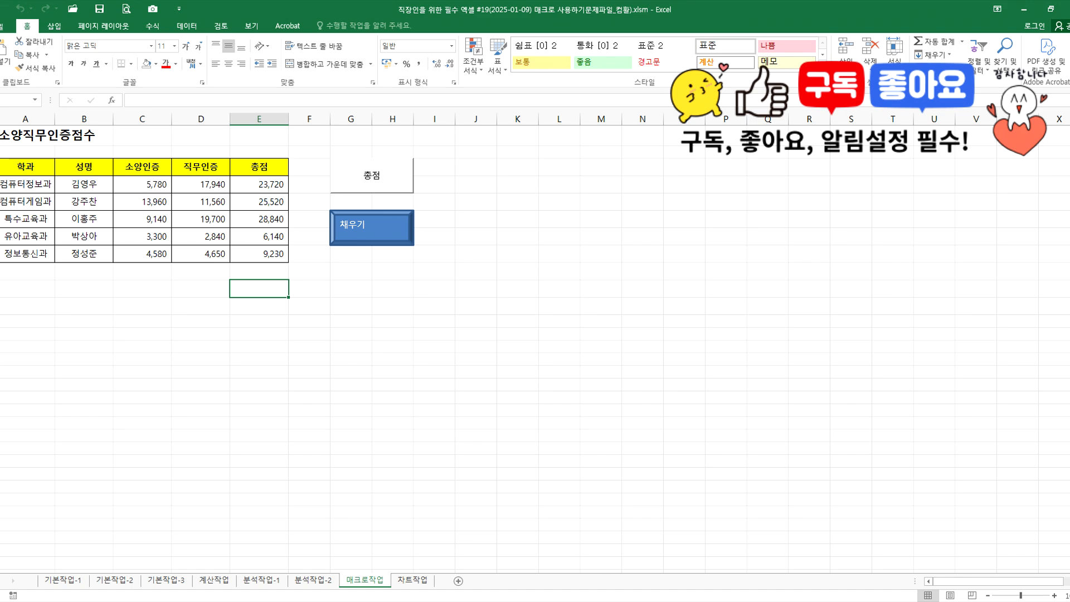
pyautogui.click(612, 601)
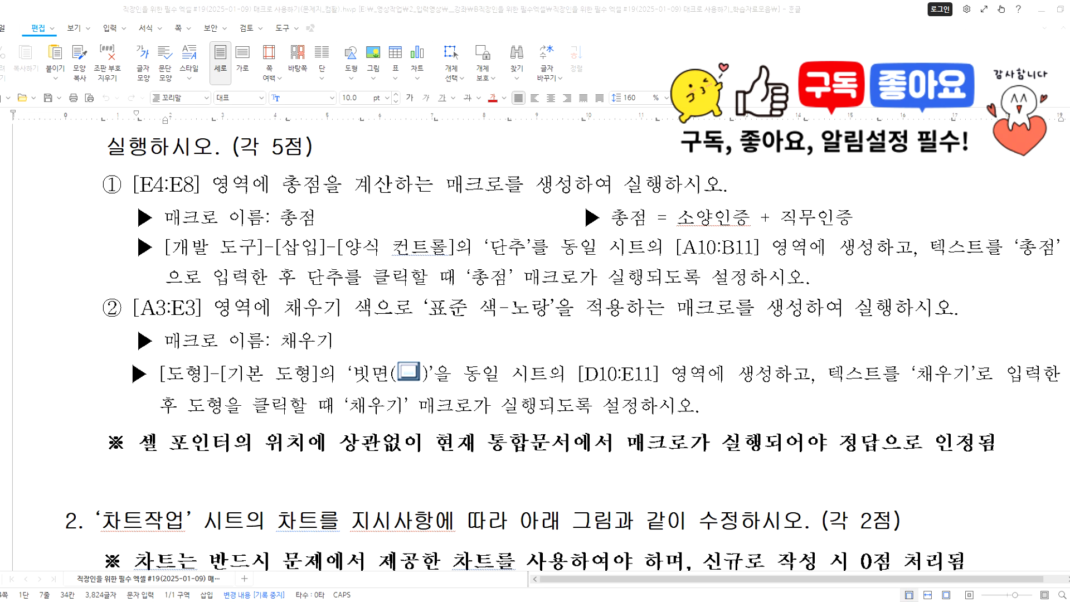
pyautogui.click(708, 601)
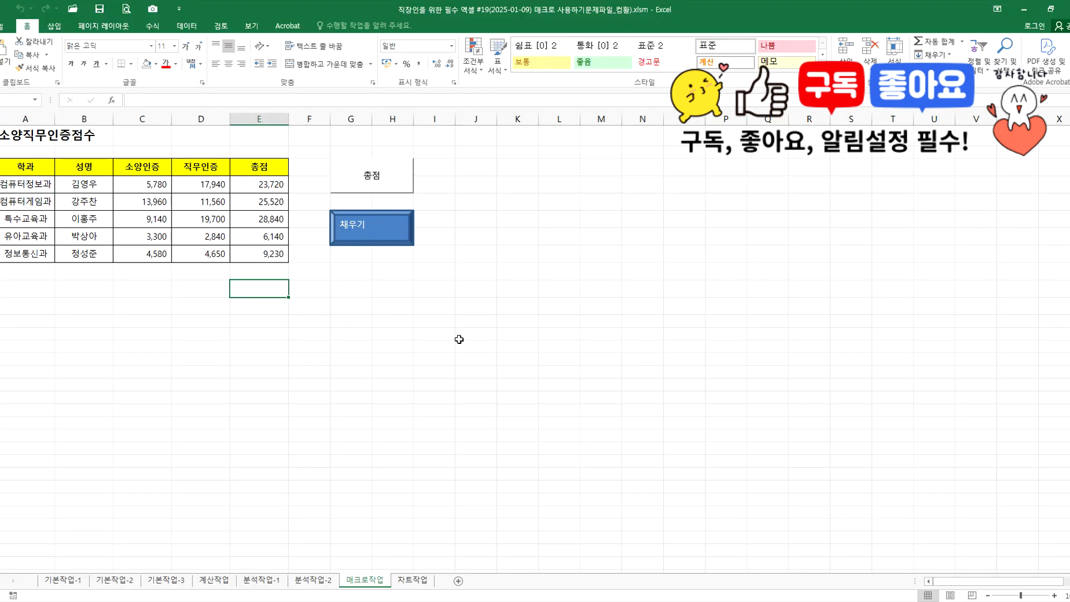
pyautogui.click(697, 601)
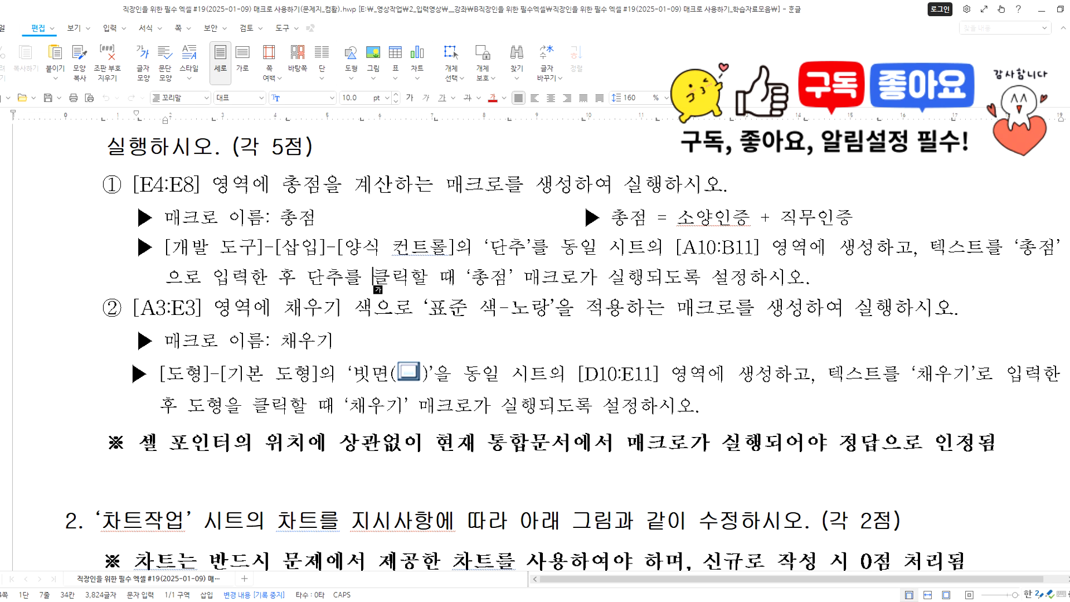
# Switch to the Excel workbook, remove the fill from A3:E4 and clear the 총점 values in E4:E8
pyautogui.hotkey('alt', 'Tab')
pyautogui.moveTo(5, 171); pyautogui.dragTo(251, 187)
pyautogui.click(150, 63)
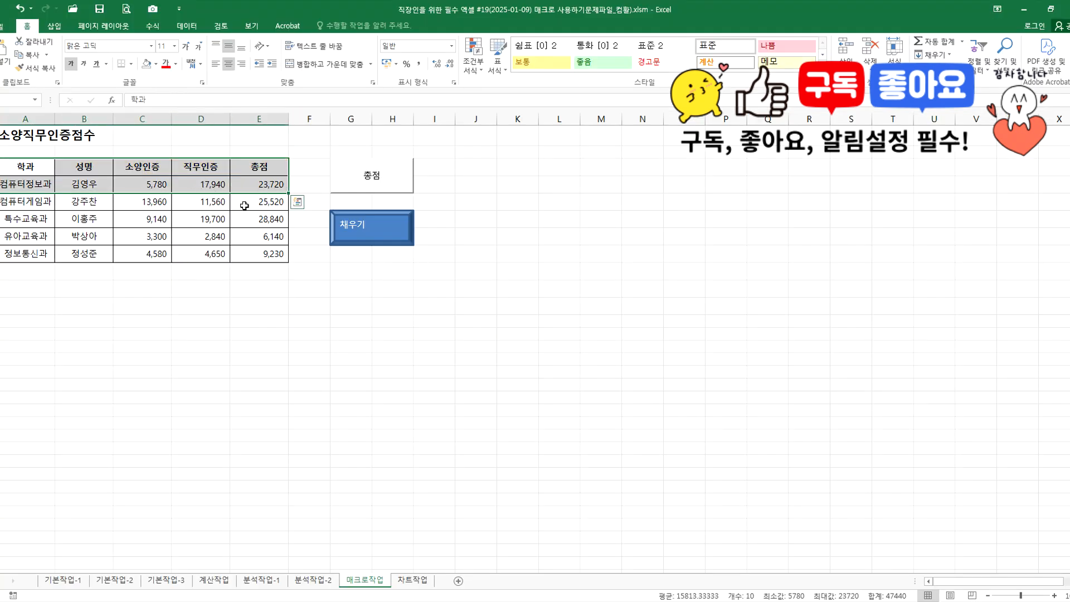
pyautogui.click(259, 201)
pyautogui.moveTo(255, 227); pyautogui.dragTo(272, 254)
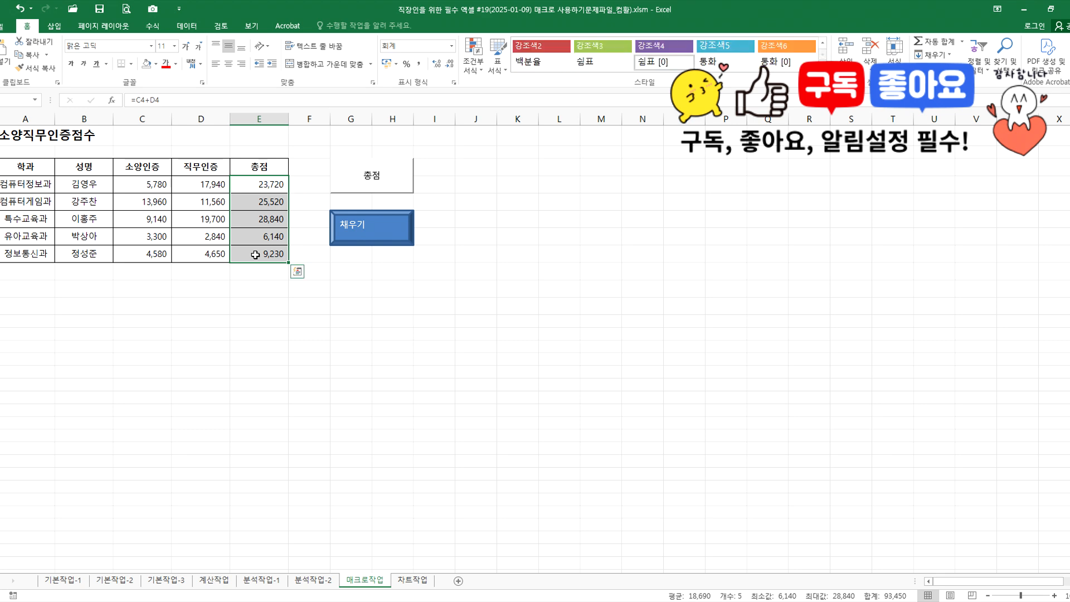
pyautogui.press('Delete')
pyautogui.click(408, 324)
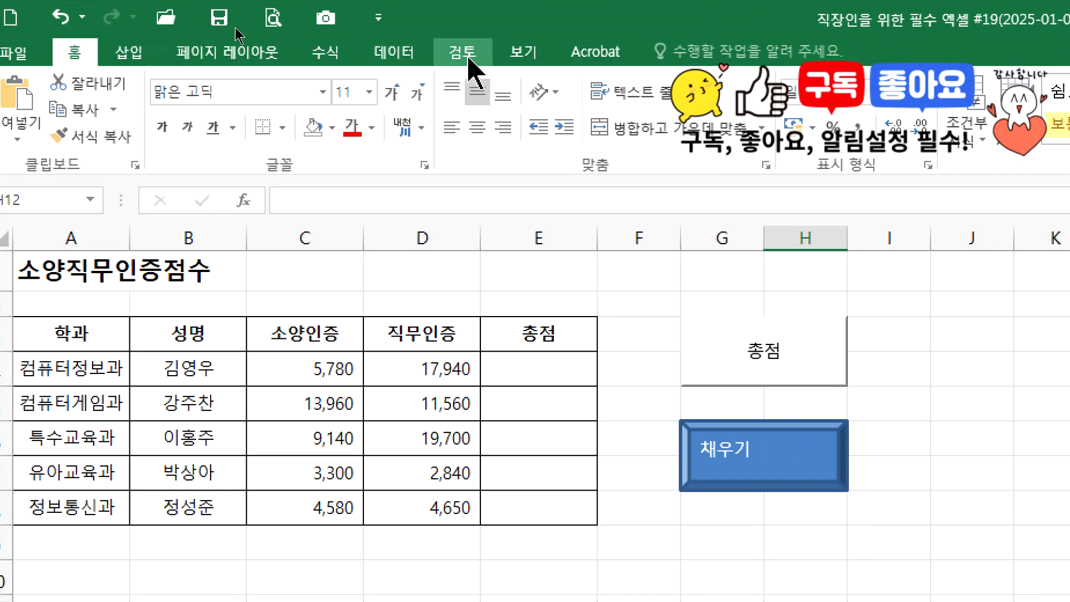
# Enable the 개발 도구 ribbon tab in the Excel options and apply the ribbon customization
pyautogui.click(28, 54)
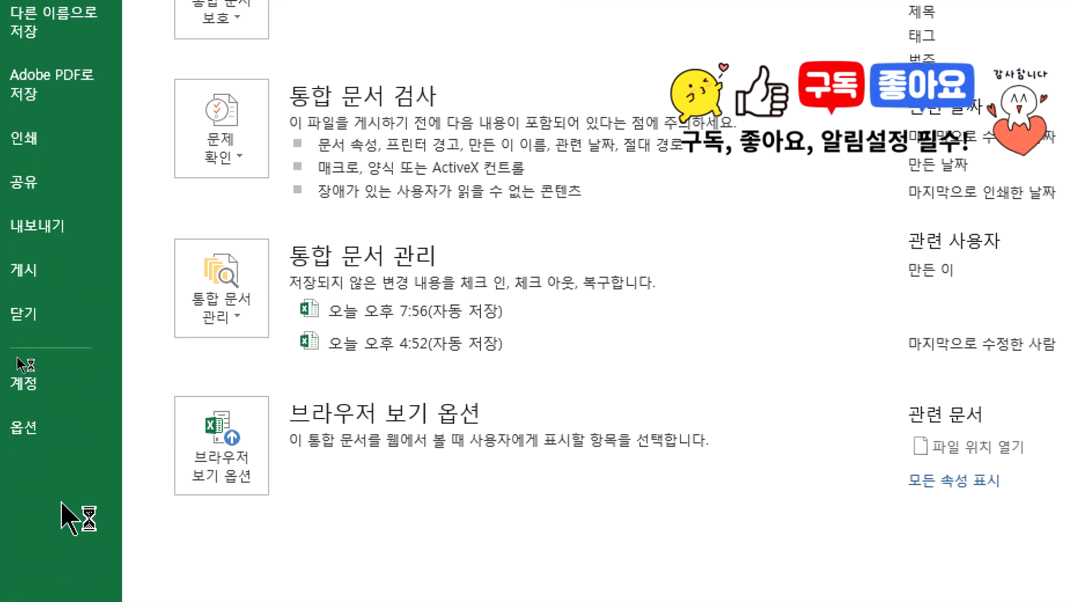
pyautogui.click(55, 428)
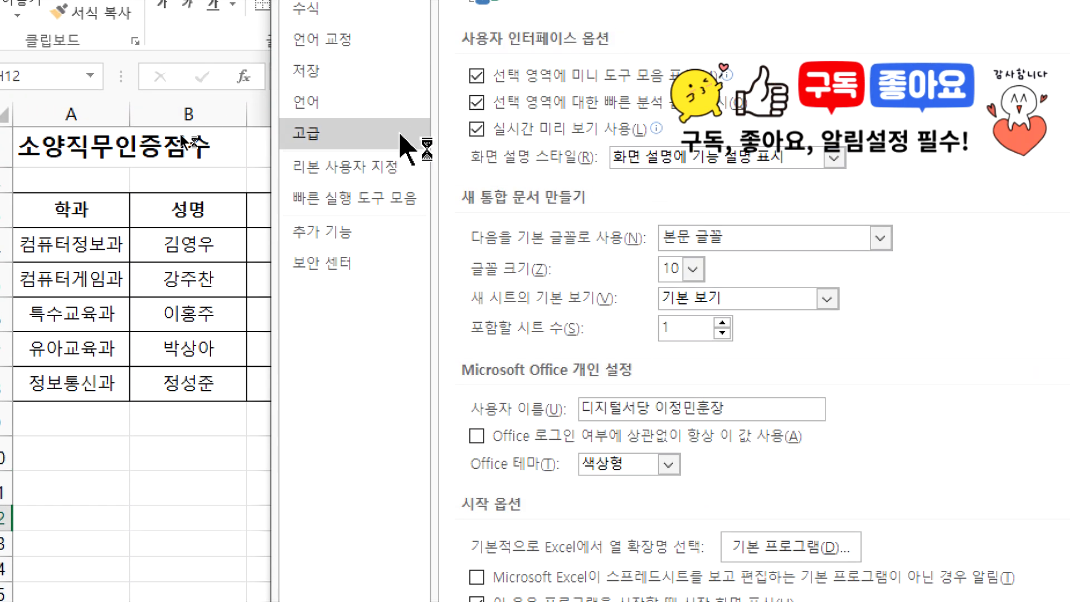
pyautogui.click(384, 168)
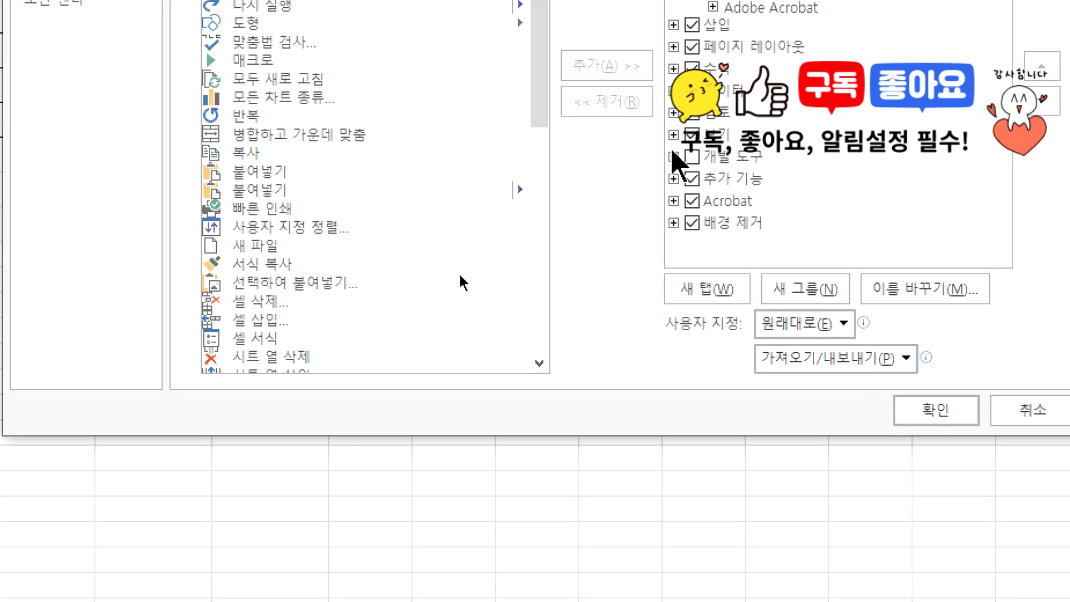
pyautogui.click(673, 156)
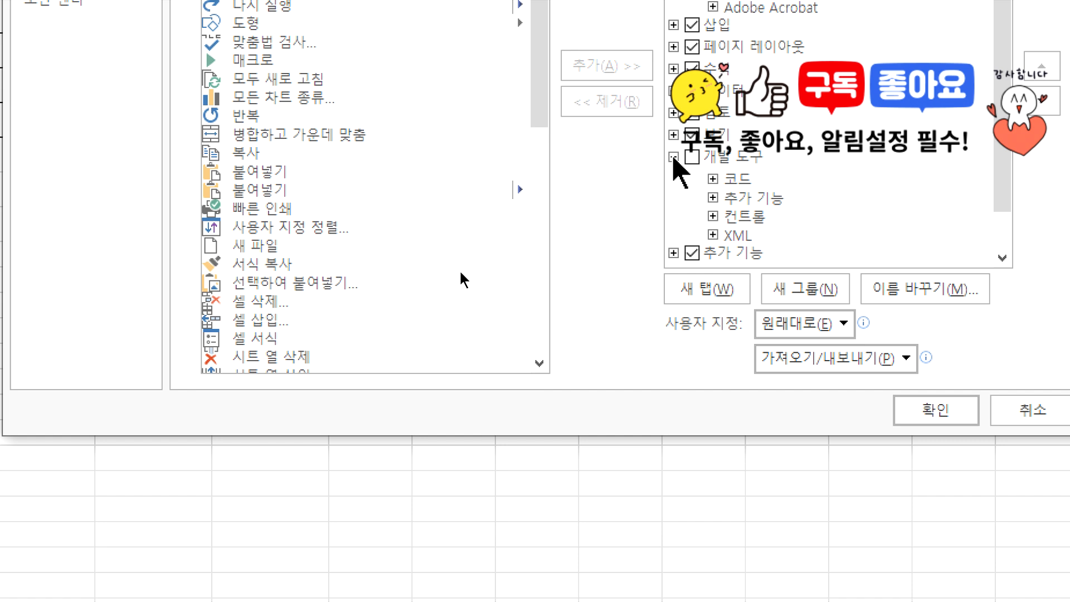
pyautogui.click(674, 157)
pyautogui.click(692, 157)
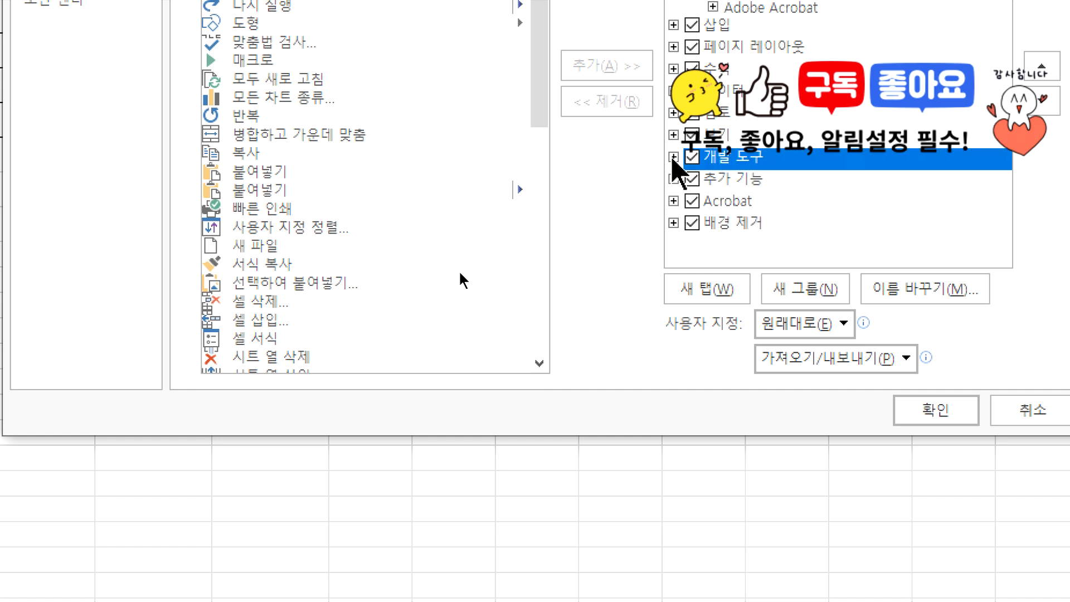
pyautogui.click(673, 157)
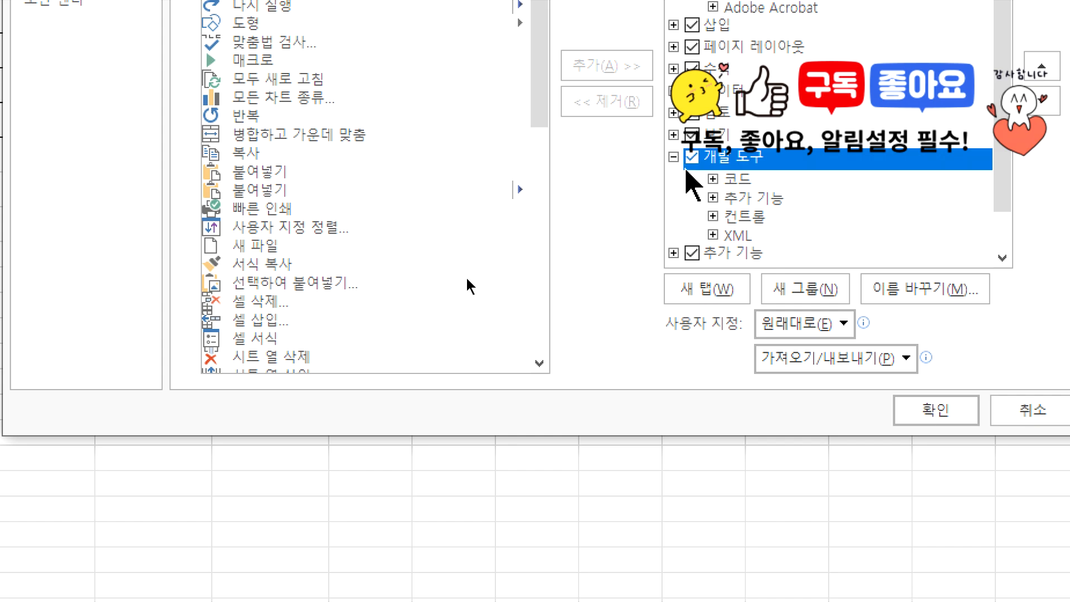
pyautogui.click(890, 411)
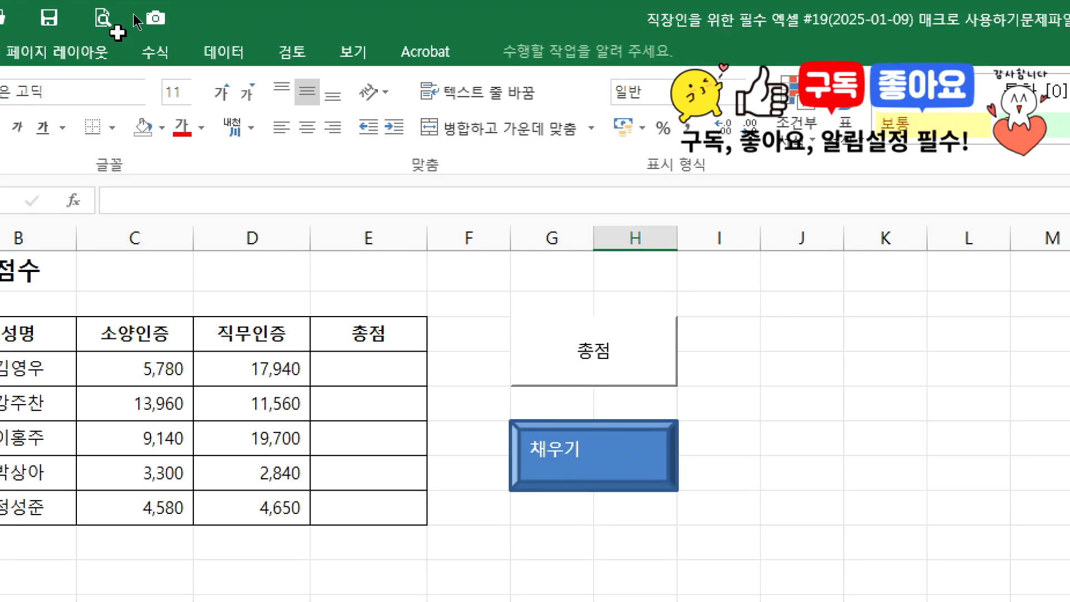
# Select the 총점 macro in the workbook's macro list and open its code for editing
pyautogui.click(446, 55)
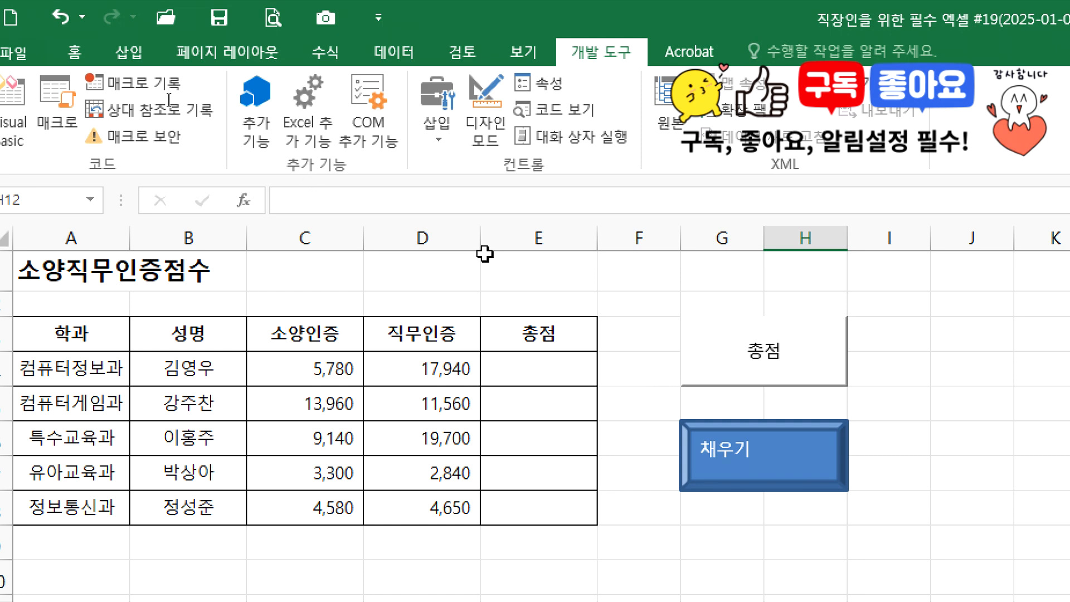
pyautogui.click(55, 111)
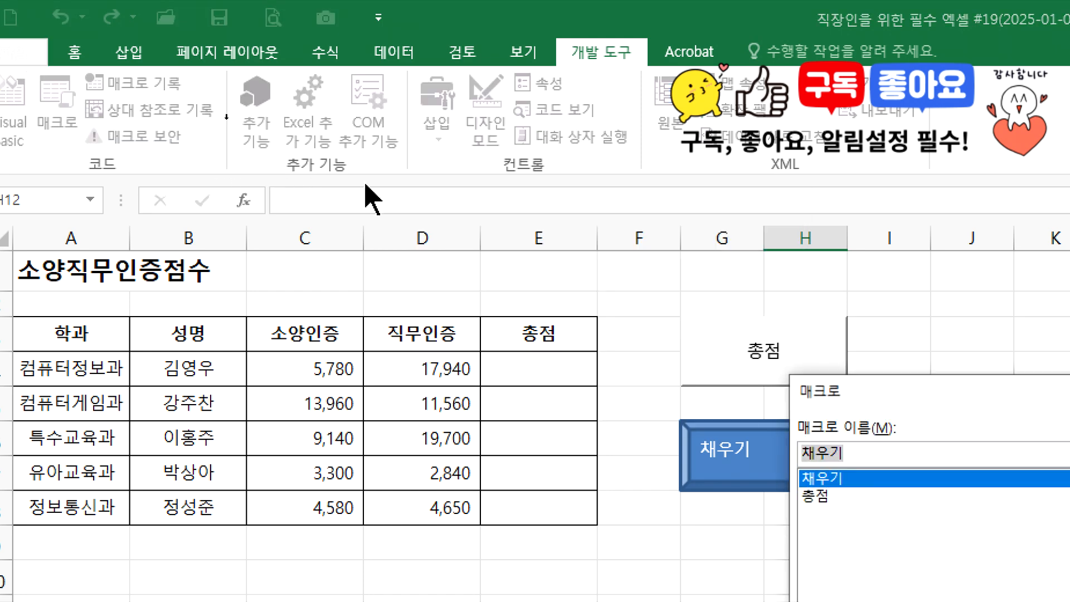
pyautogui.moveTo(849, 393); pyautogui.dragTo(335, 187)
pyautogui.click(318, 283)
pyautogui.moveTo(430, 179); pyautogui.dragTo(258, 12)
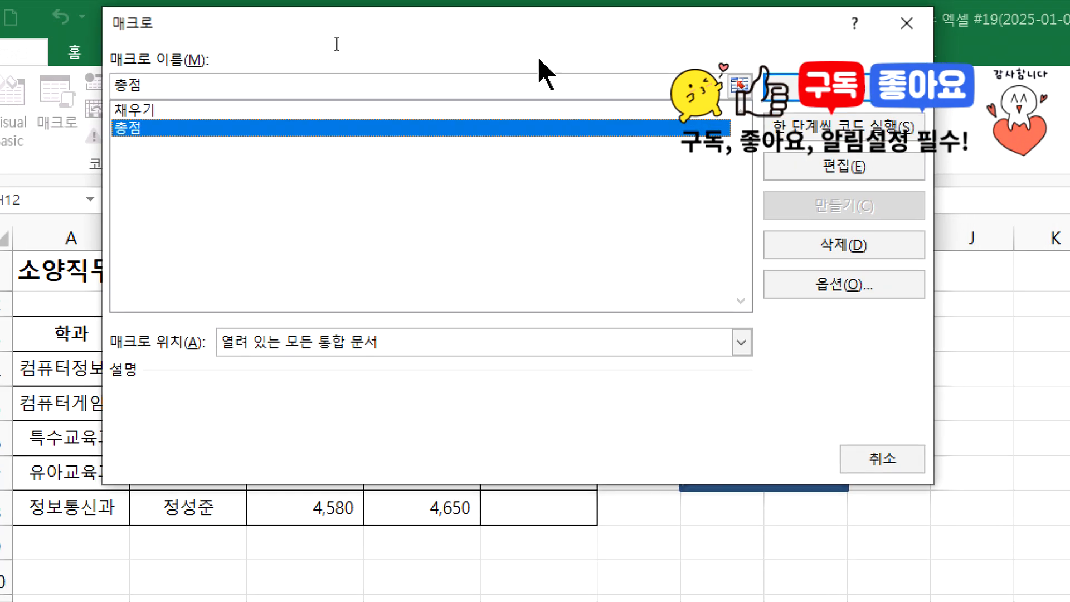
pyautogui.click(833, 167)
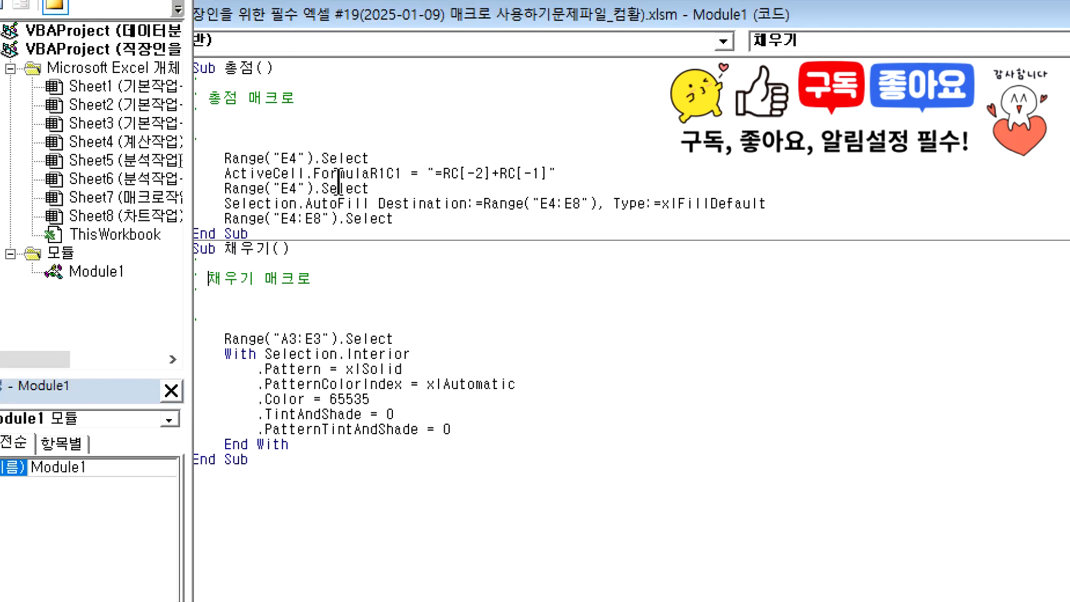
# Examine the 총점 macro code: the E4 formula, the AutoFill command and the E4:E8 destination range
pyautogui.moveTo(434, 173); pyautogui.dragTo(507, 173)
pyautogui.click(483, 174)
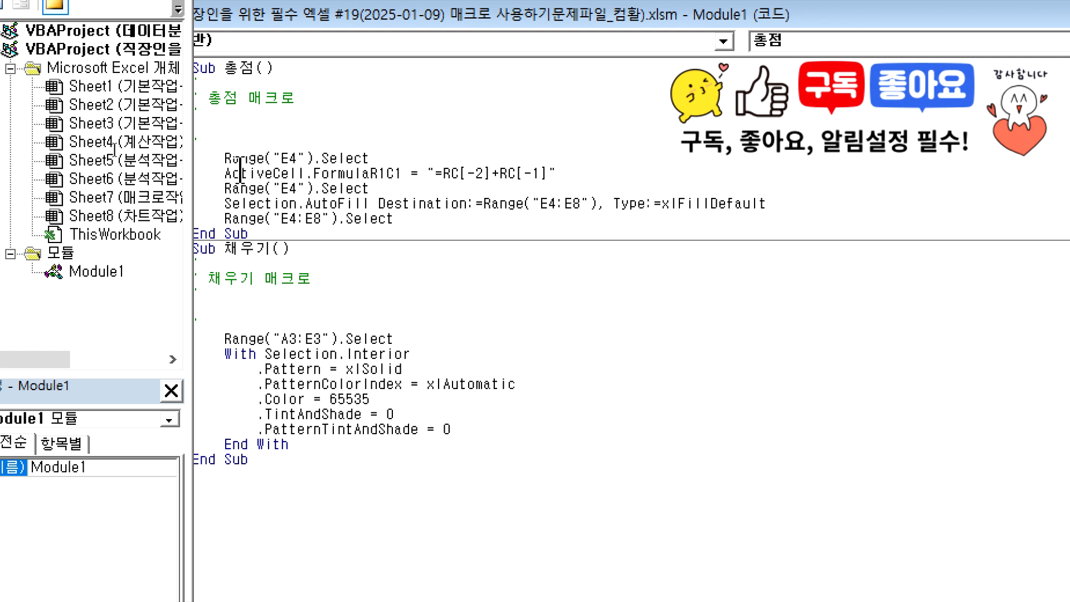
pyautogui.moveTo(224, 158); pyautogui.dragTo(396, 218)
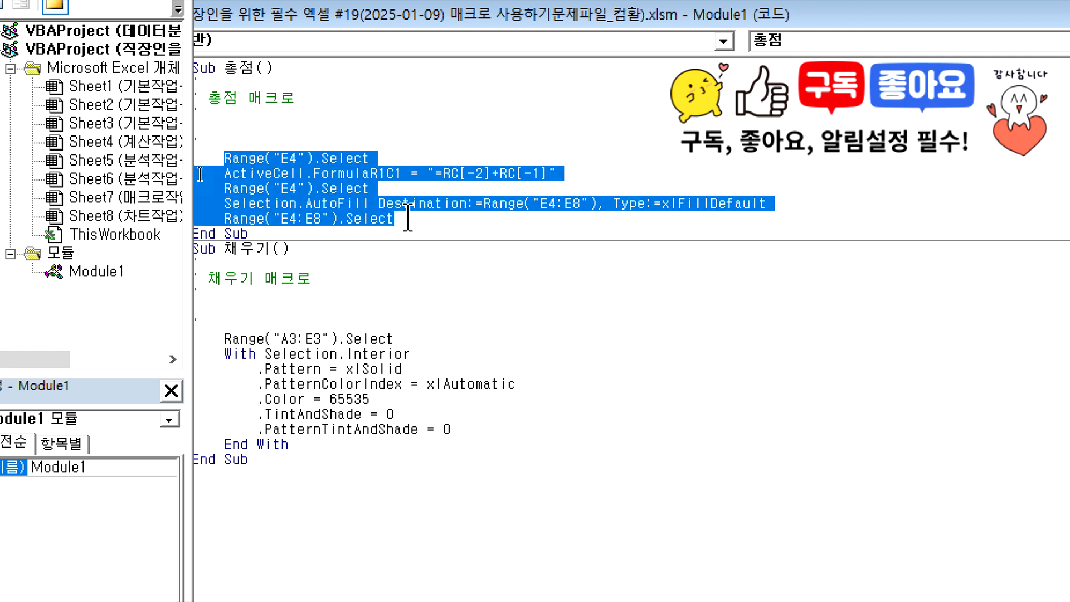
pyautogui.click(397, 217)
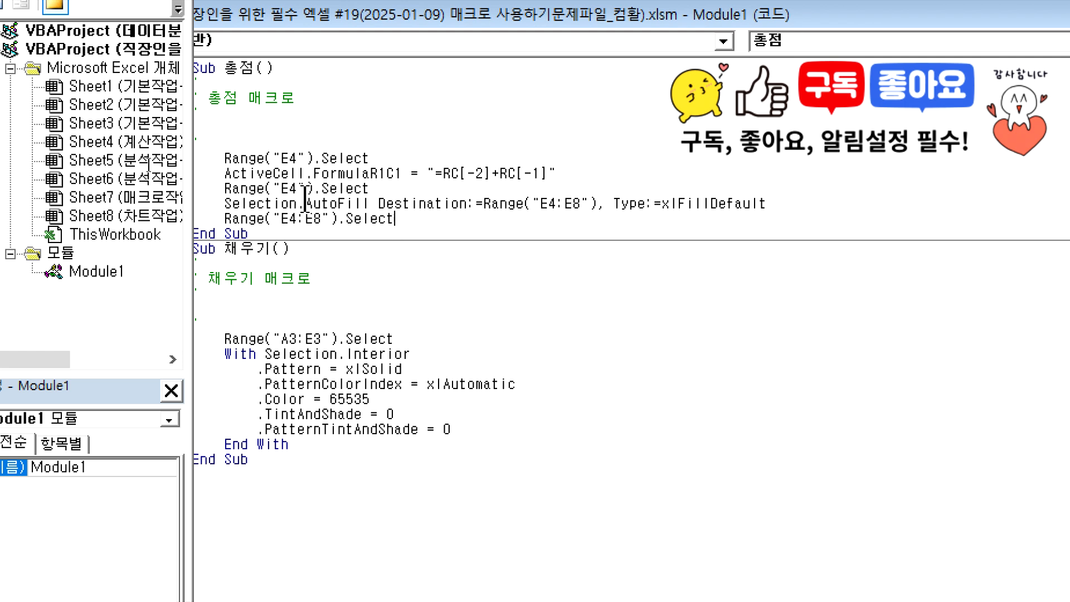
pyautogui.moveTo(311, 199); pyautogui.dragTo(370, 199)
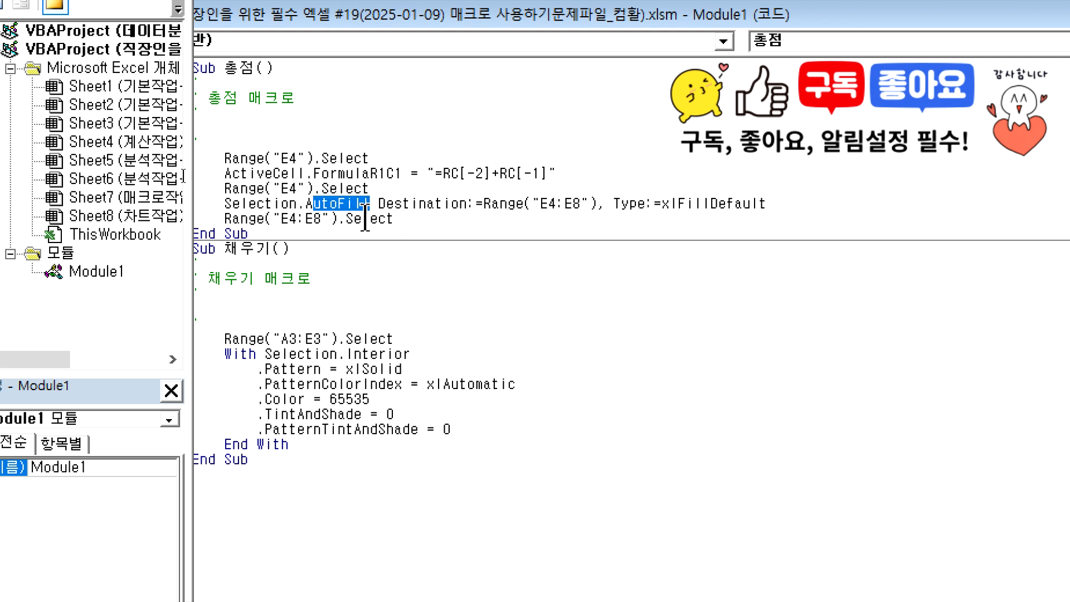
pyautogui.click(402, 220)
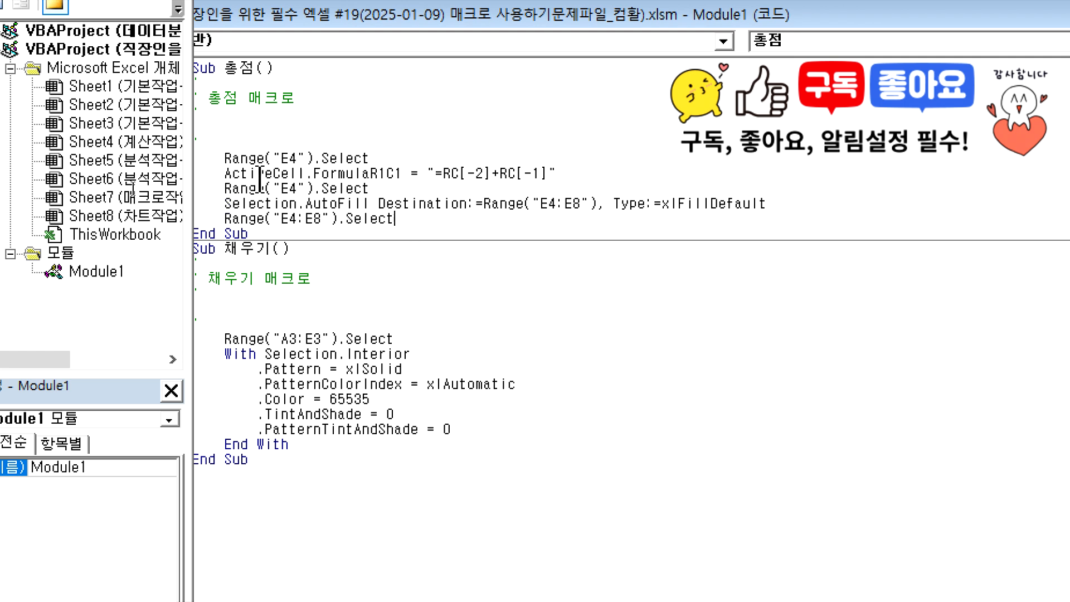
# Examine the A3:E3 range and the colour value in the 채우기 macro code, and close the Visual Basic editor
pyautogui.moveTo(289, 339); pyautogui.dragTo(316, 334)
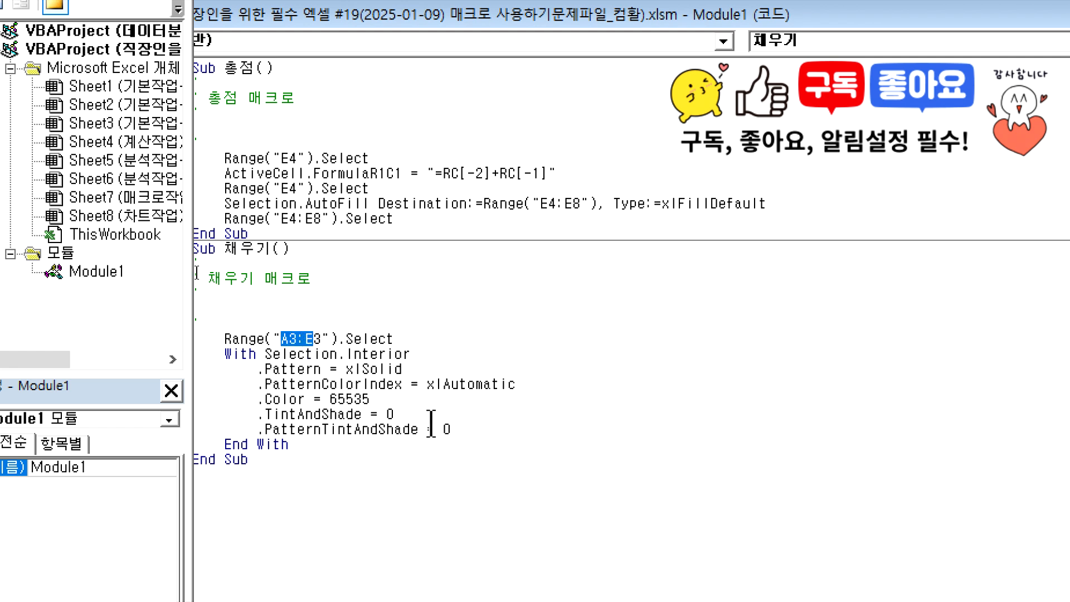
pyautogui.moveTo(329, 398); pyautogui.dragTo(371, 399)
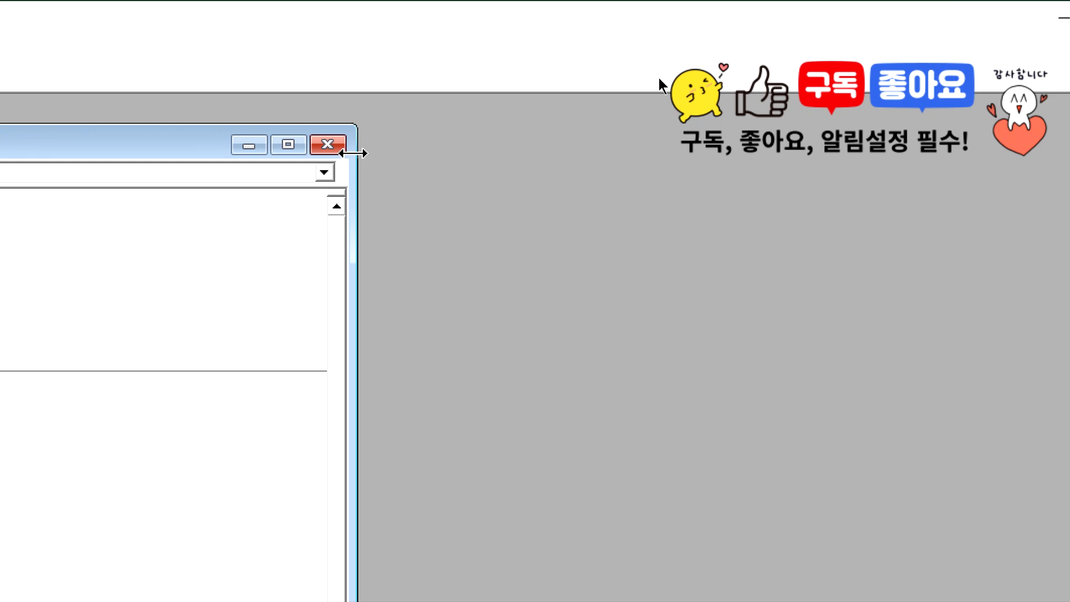
pyautogui.click(334, 148)
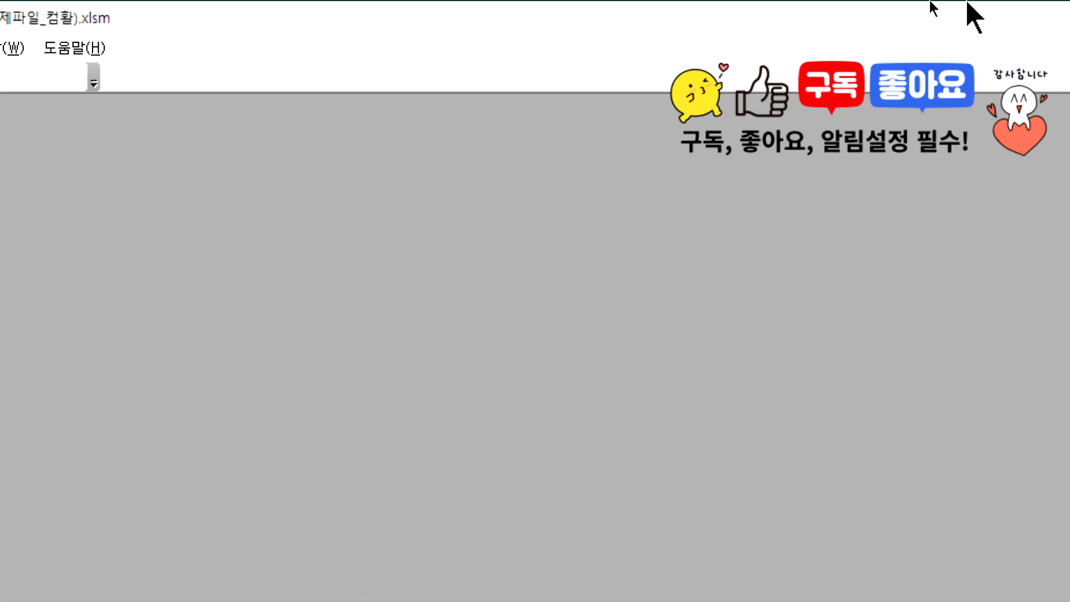
pyautogui.click(1054, 17)
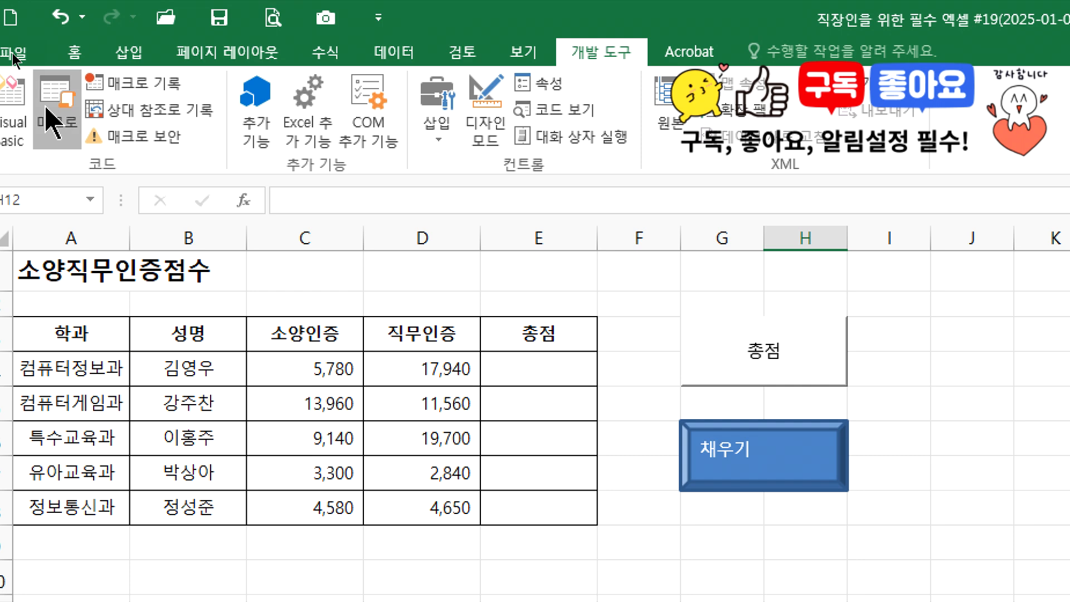
# Delete the 총점 and 채우기 macros from the workbook, confirming each deletion
pyautogui.click(49, 119)
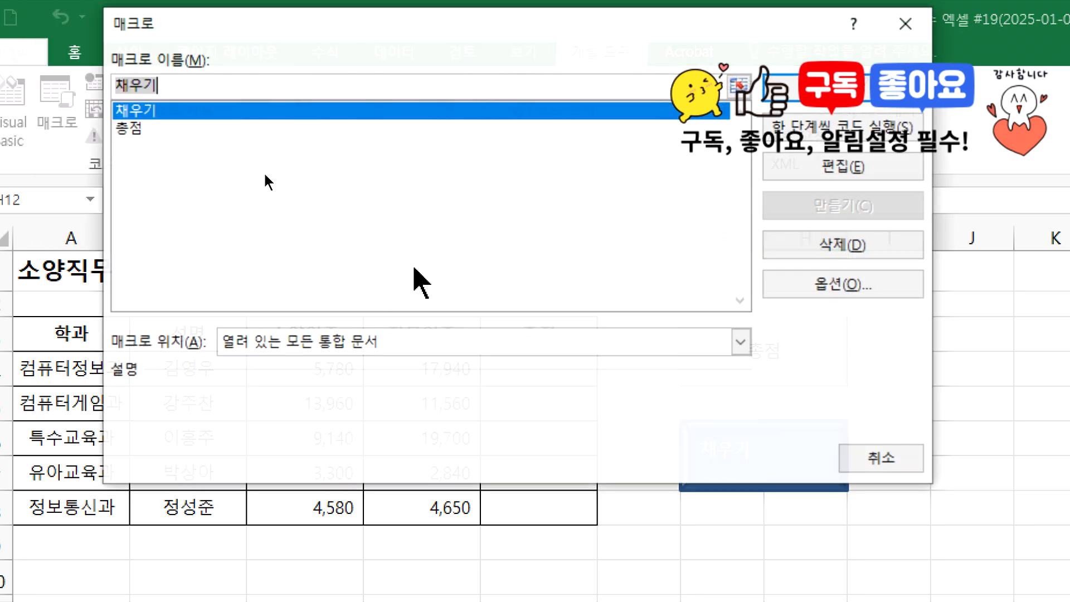
pyautogui.click(220, 129)
pyautogui.click(780, 246)
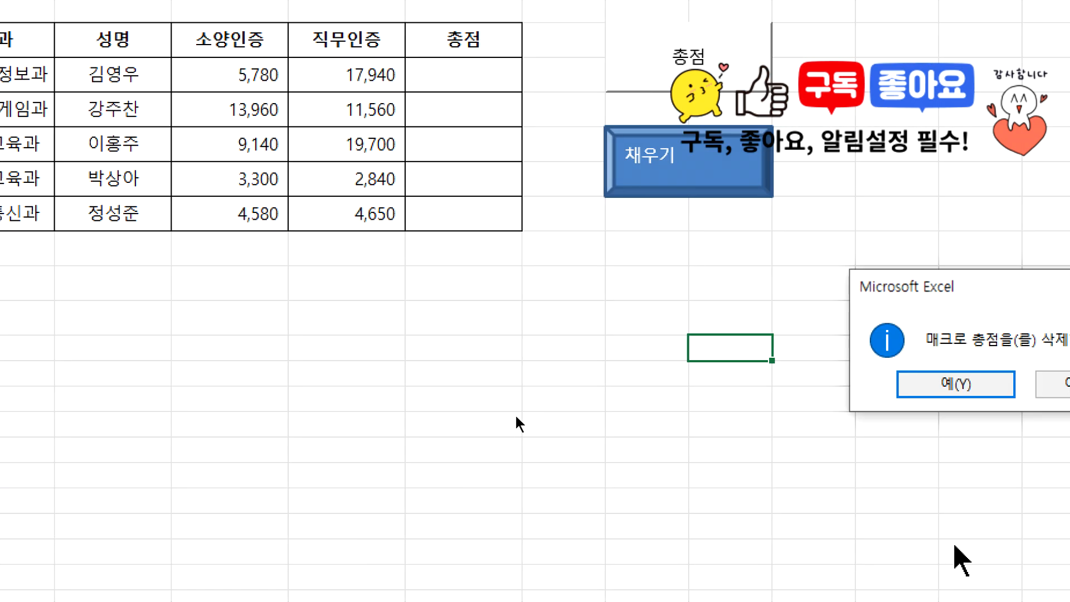
pyautogui.click(948, 384)
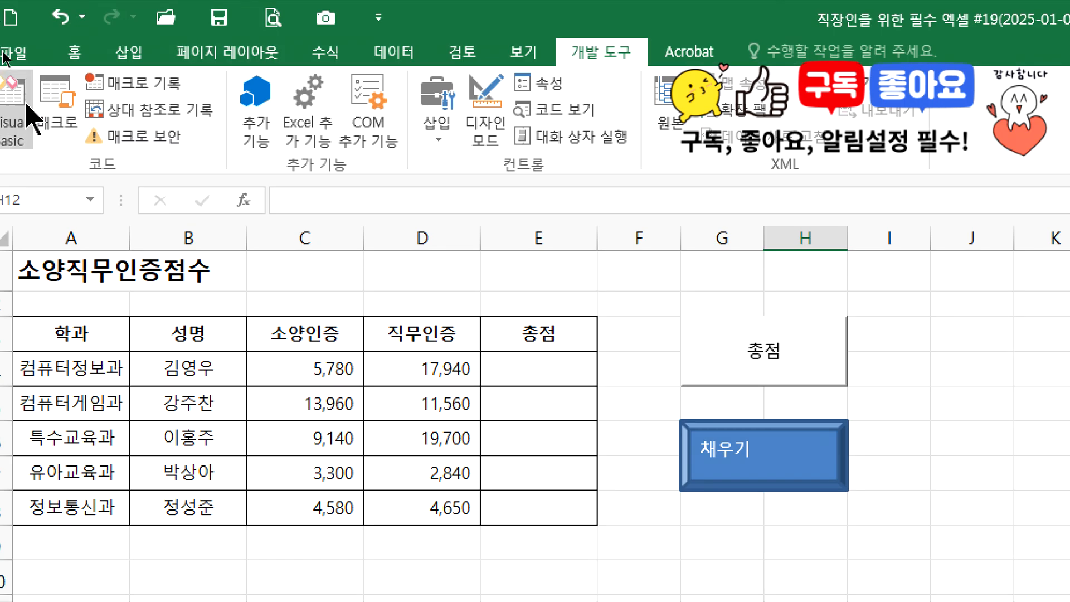
pyautogui.click(58, 100)
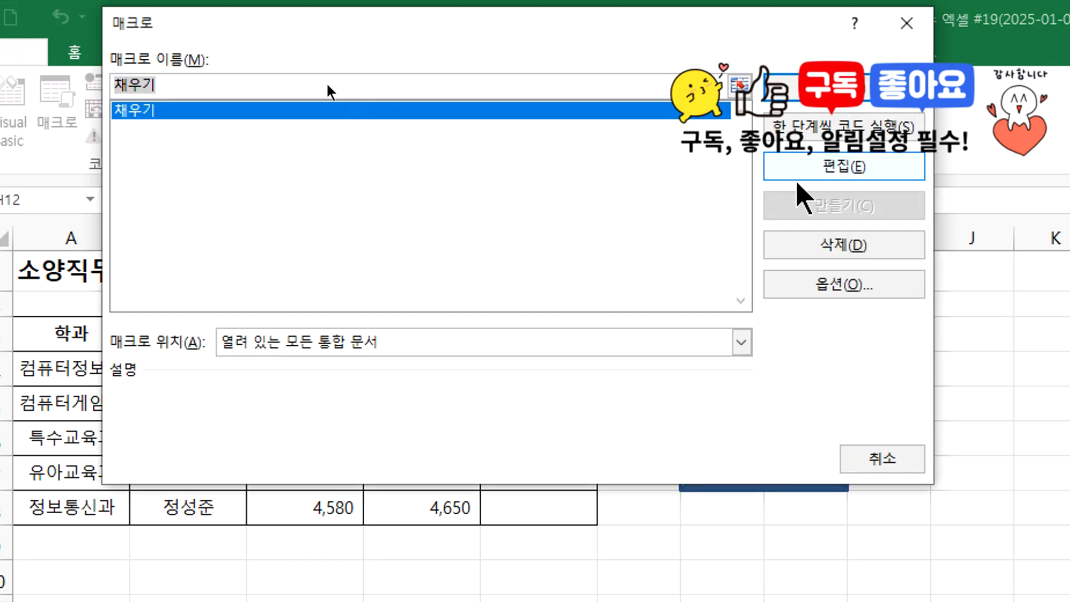
pyautogui.click(780, 245)
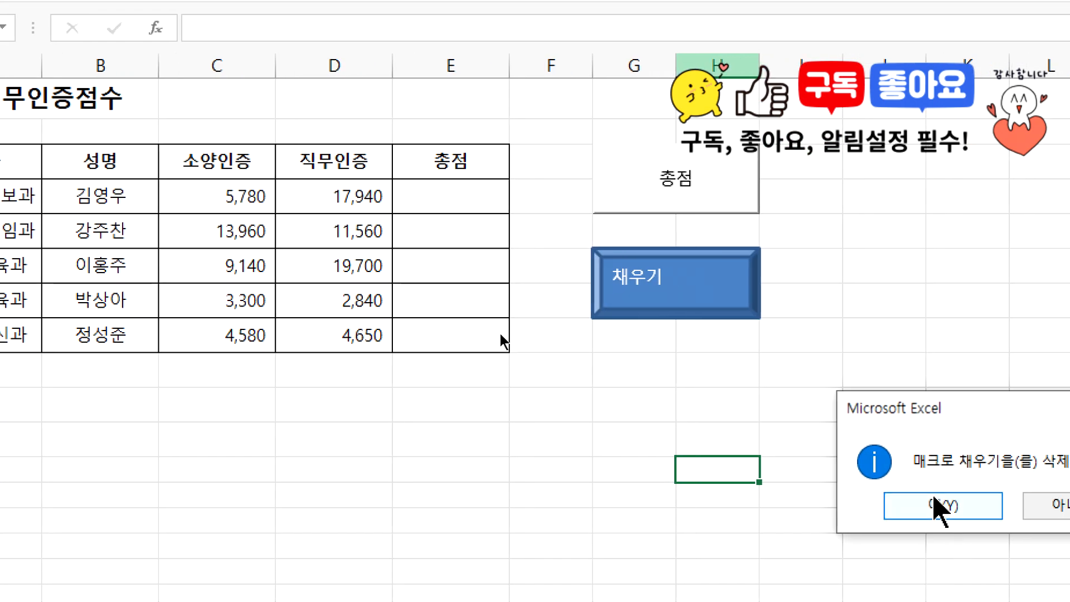
pyautogui.click(922, 504)
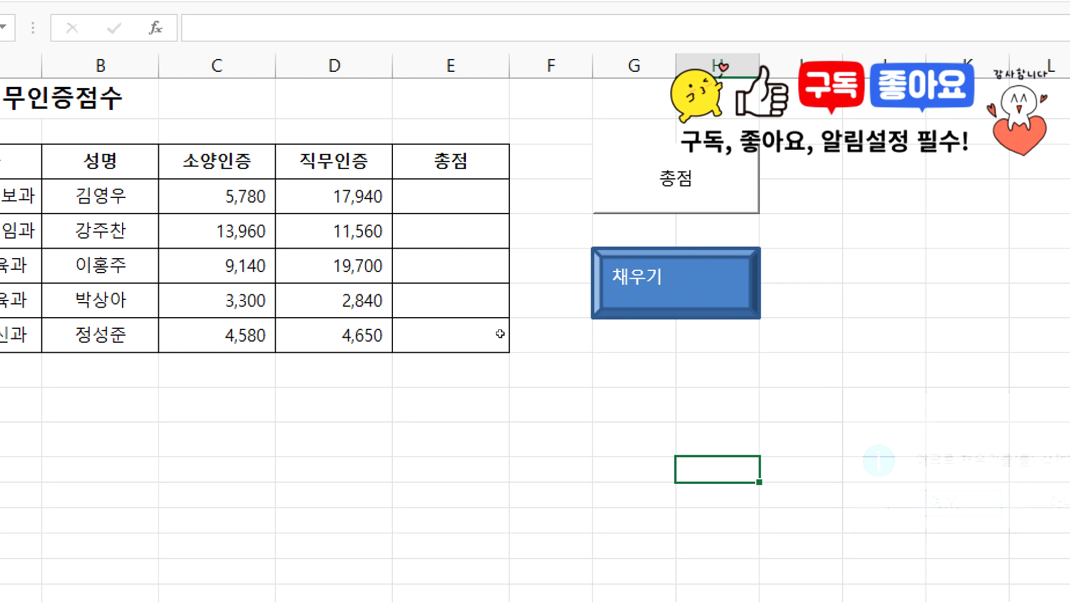
# Try to run the 채우기 macro from its shape, and delete the 채우기 shape and the 총점 button from the sheet
pyautogui.click(718, 298)
pyautogui.click(985, 506)
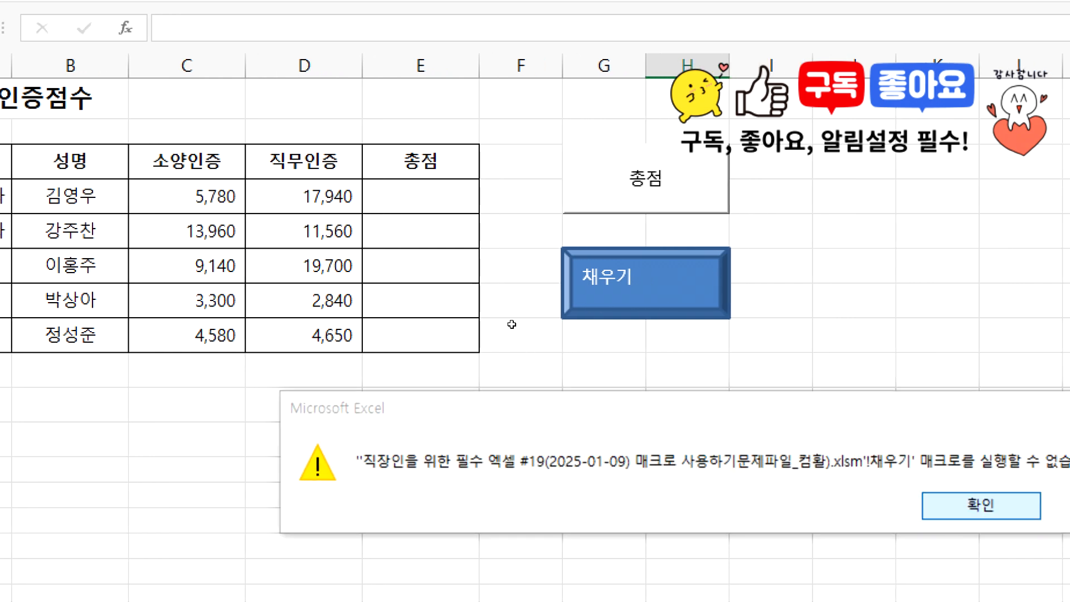
pyautogui.keyDown('ctrl'); pyautogui.click(676, 306); pyautogui.keyUp('ctrl')
pyautogui.rightClick(673, 299)
pyautogui.press('Escape')
pyautogui.press('Delete')
pyautogui.keyDown('ctrl'); pyautogui.click(637, 189); pyautogui.keyUp('ctrl')
pyautogui.press('Delete')
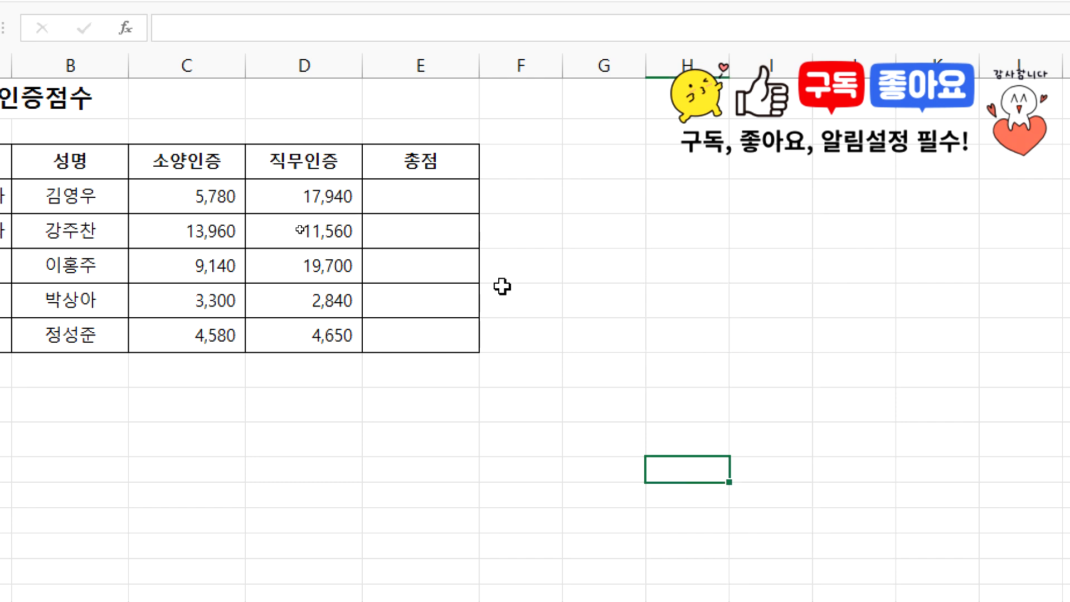
pyautogui.click(619, 203)
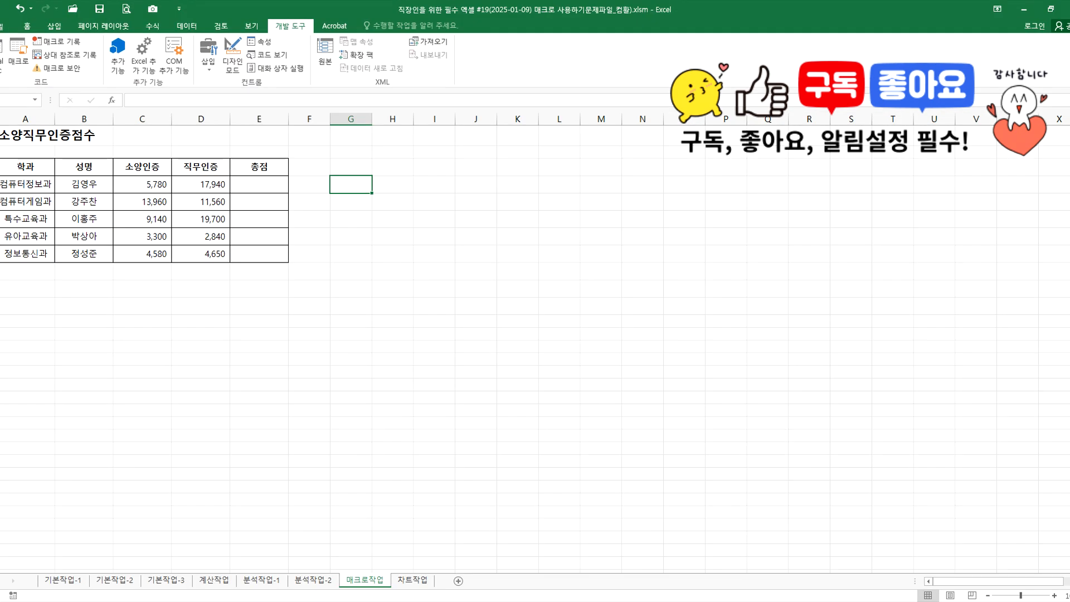
# Compare the [E4:E8] range named in task 1 of the Hangul document with the empty 총점 cells in Excel, ending on the document
pyautogui.hotkey('alt', 'Tab')
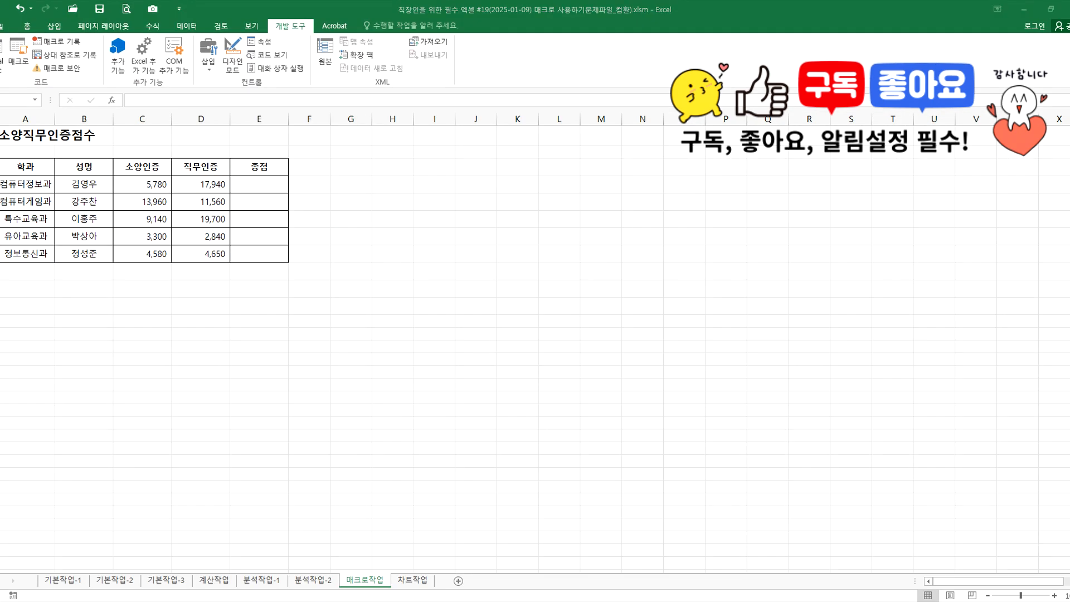
pyautogui.moveTo(141, 182); pyautogui.dragTo(190, 178)
pyautogui.hotkey('alt', 'Tab')
pyautogui.moveTo(258, 179); pyautogui.dragTo(248, 252)
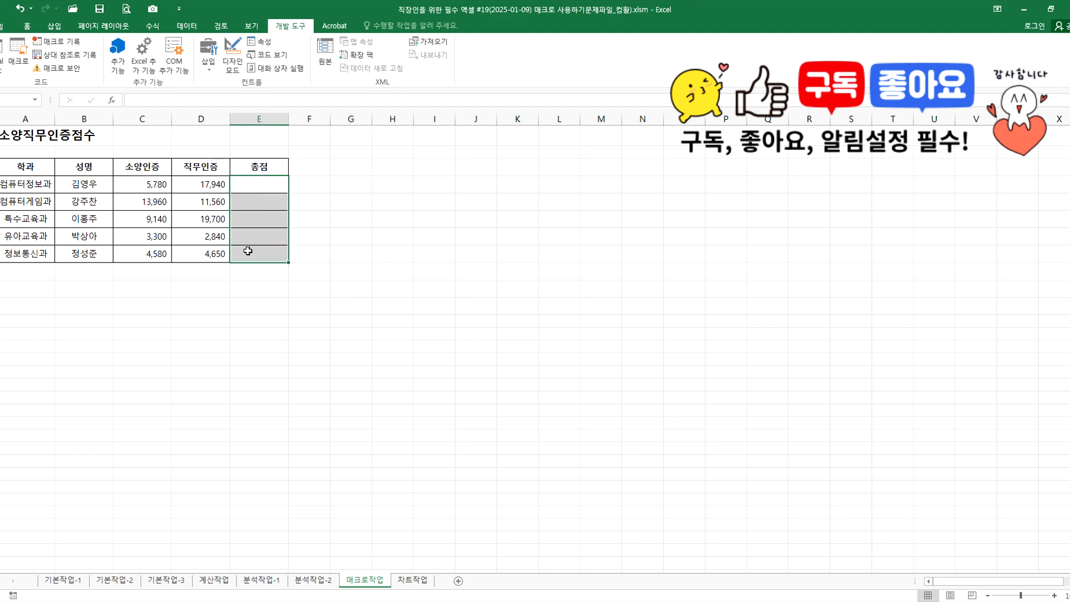
pyautogui.hotkey('alt', 'Tab')
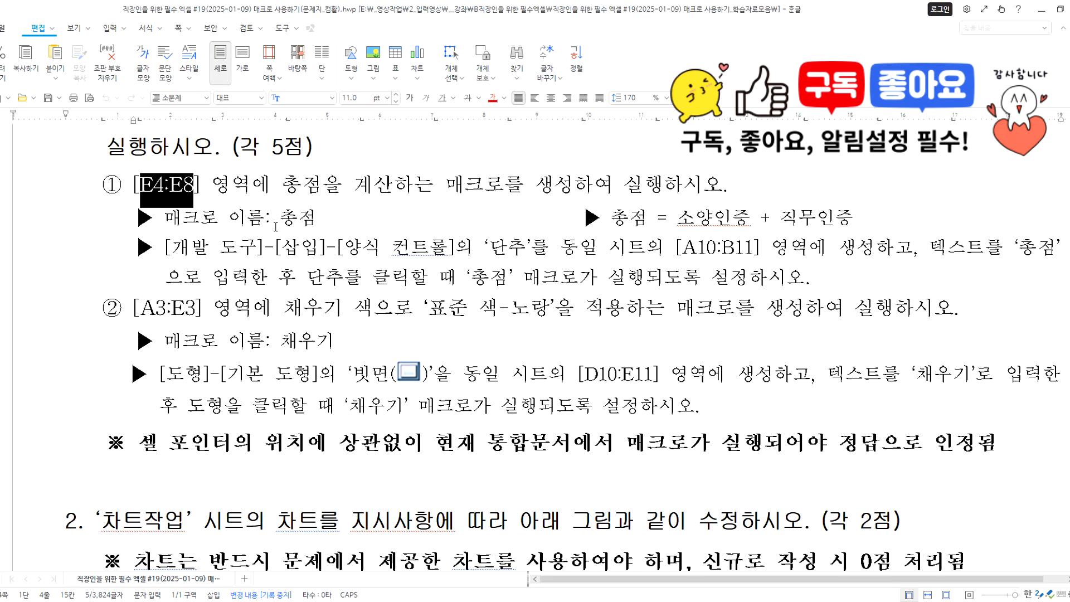
# Review the macro name 총점 and the form-control button requirement in the Hangul document, ending on the Excel sheet
pyautogui.moveTo(280, 218); pyautogui.dragTo(321, 217)
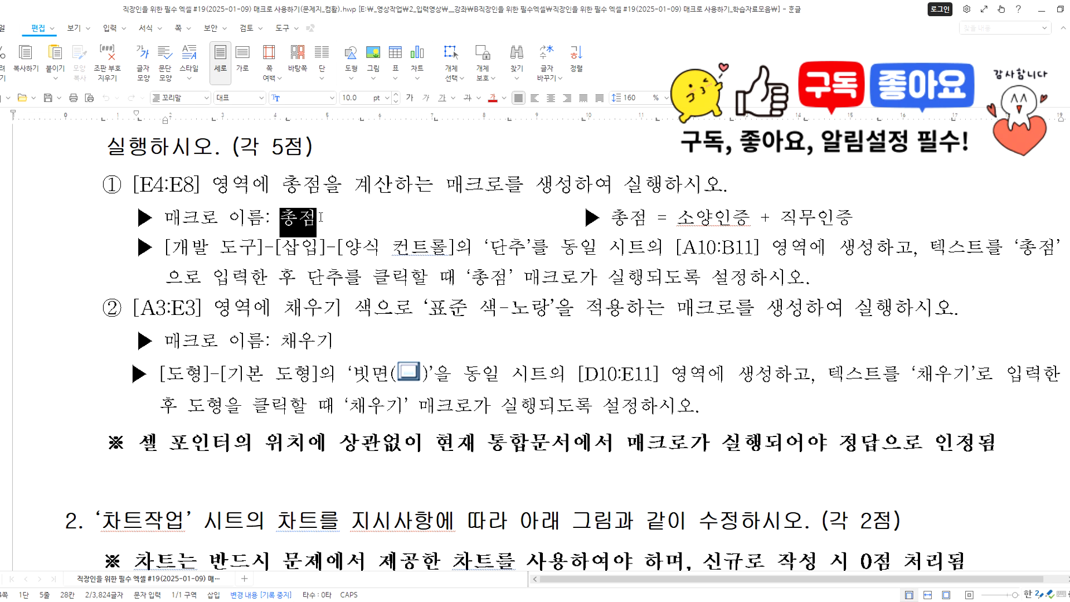
pyautogui.hotkey('alt', 'Tab')
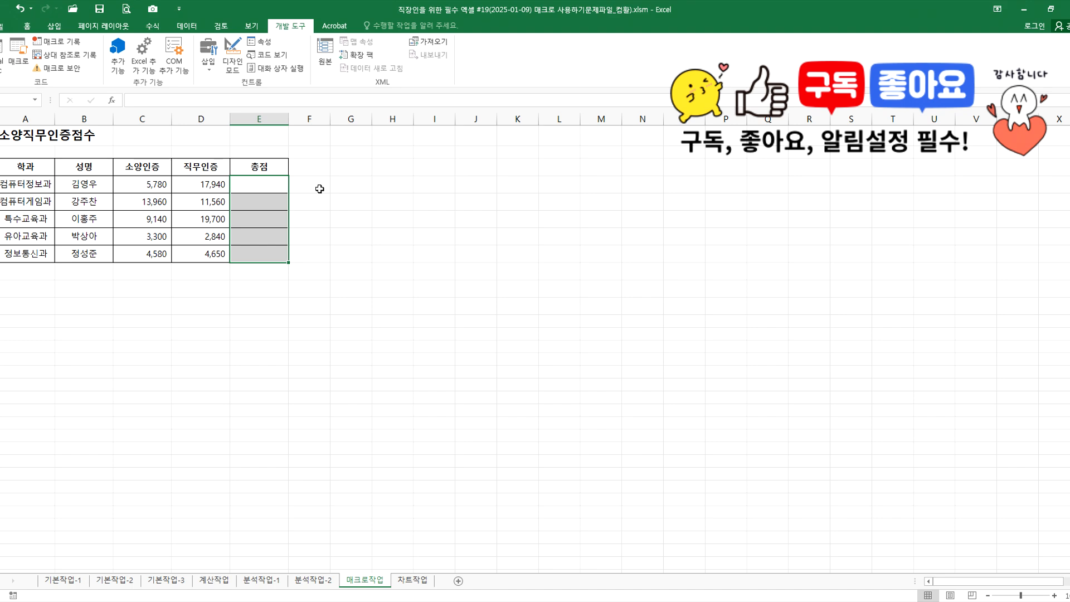
pyautogui.click(351, 185)
pyautogui.hotkey('alt', 'Tab')
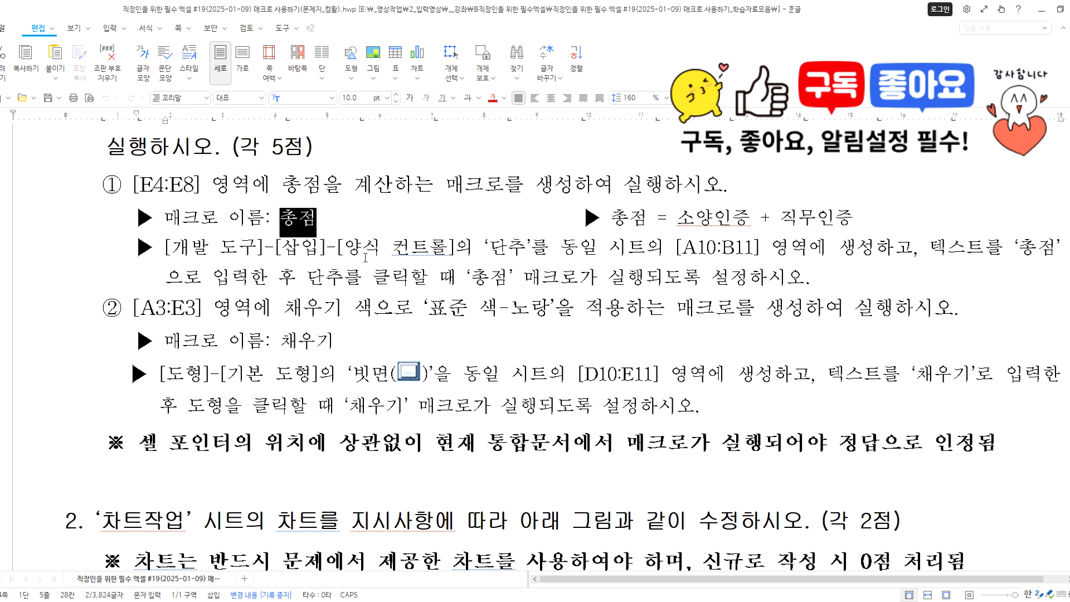
pyautogui.moveTo(351, 243); pyautogui.dragTo(525, 246)
pyautogui.hotkey('alt', 'Tab')
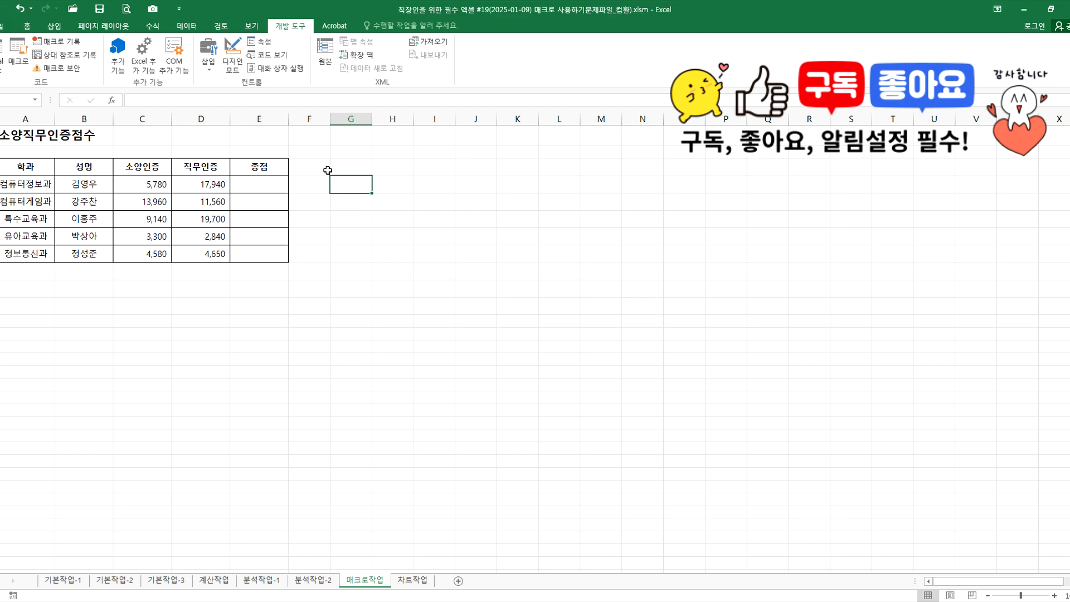
# Check the button's range in the document and draw a form-control button over cells A10:B11 of the 매크로작업 sheet
pyautogui.click(7, 295)
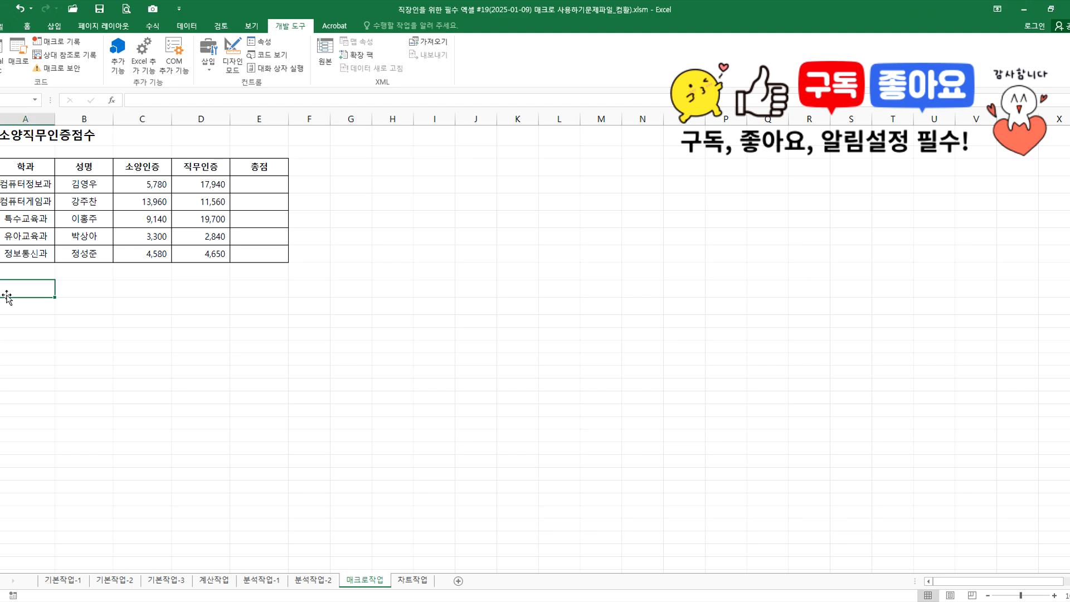
pyautogui.hotkey('alt', 'Tab')
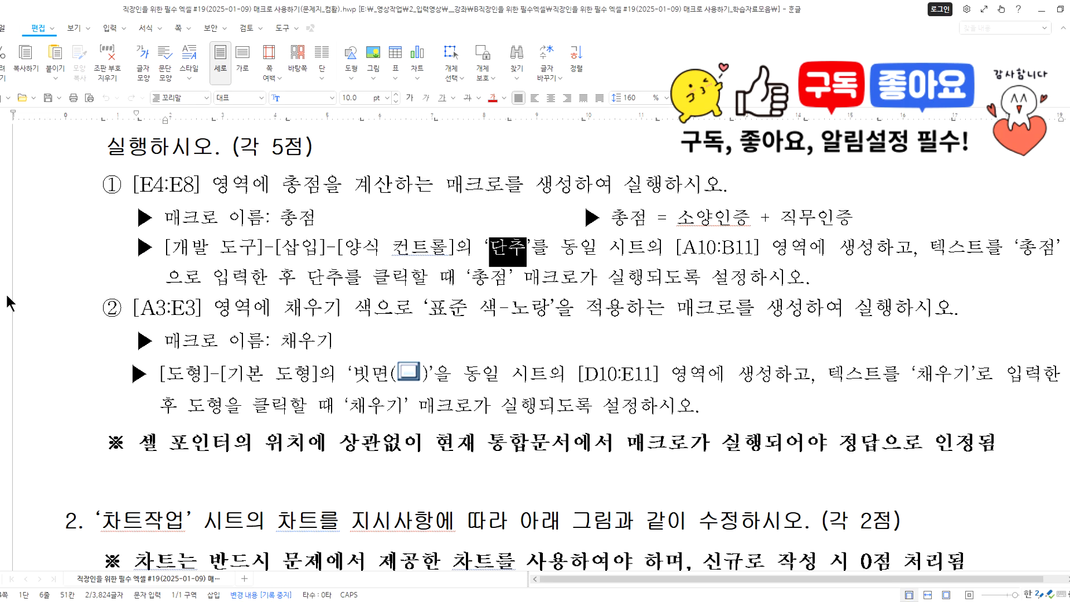
pyautogui.hotkey('alt', 'Tab')
pyautogui.moveTo(12, 289); pyautogui.dragTo(78, 308)
pyautogui.hotkey('alt', 'Tab')
pyautogui.hotkey('alt', 'Tab')
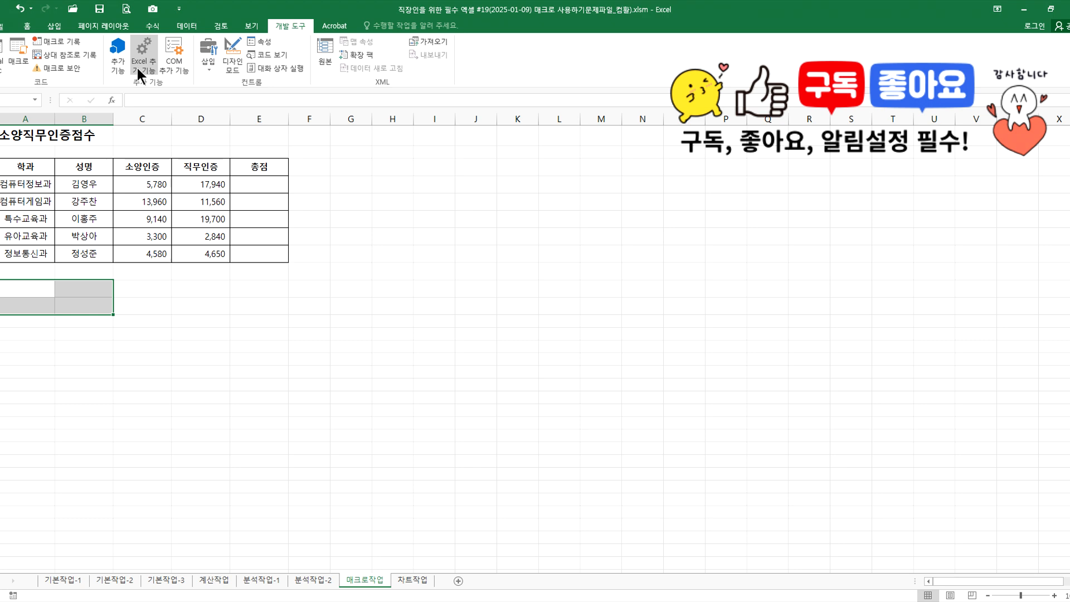
pyautogui.click(212, 66)
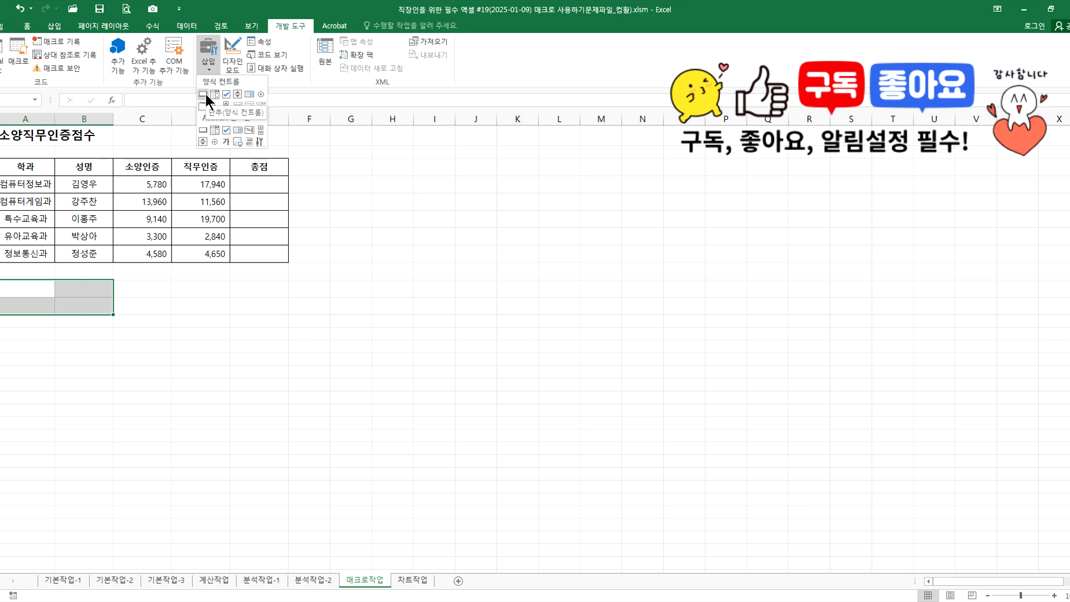
pyautogui.click(204, 95)
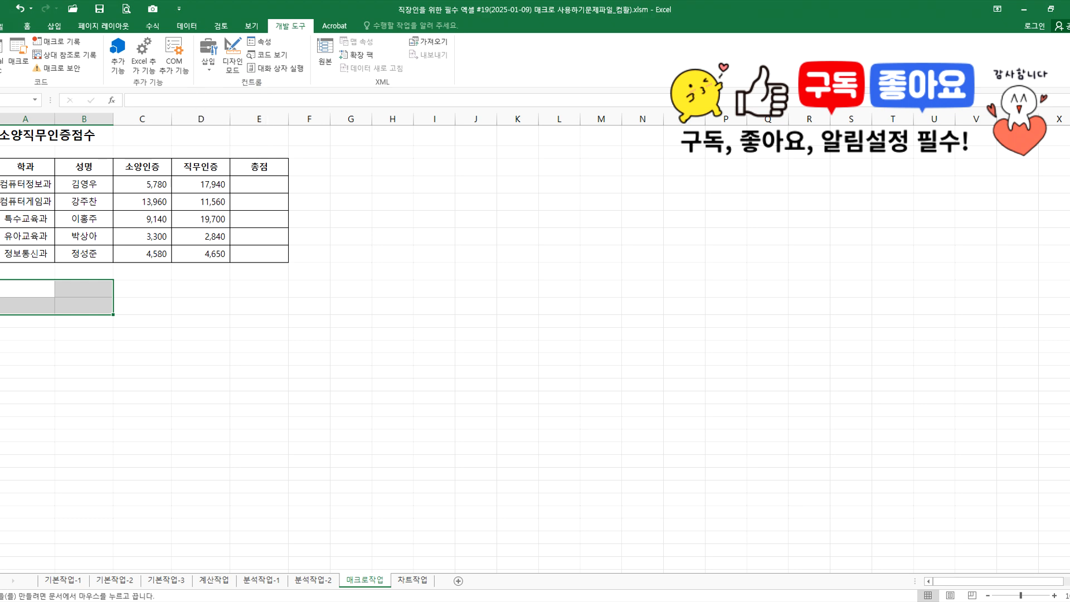
pyautogui.moveTo(1, 280); pyautogui.dragTo(113, 315)
# Create a new, empty click procedure for the button when assigning its macro, and close the Visual Basic editor
pyautogui.moveTo(206, 22); pyautogui.dragTo(422, 70)
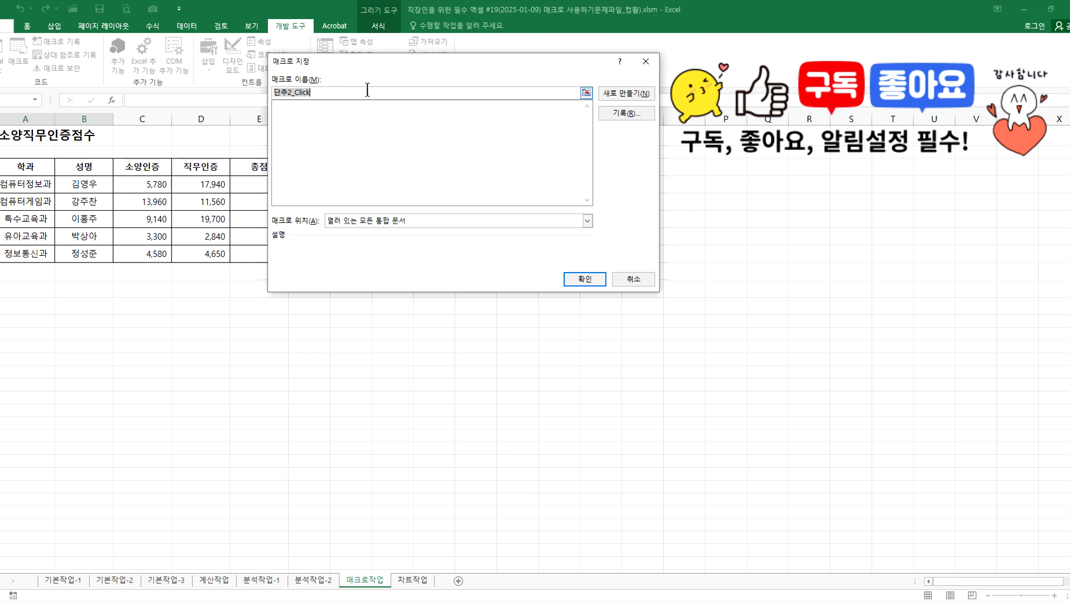
pyautogui.moveTo(360, 62); pyautogui.dragTo(448, 166)
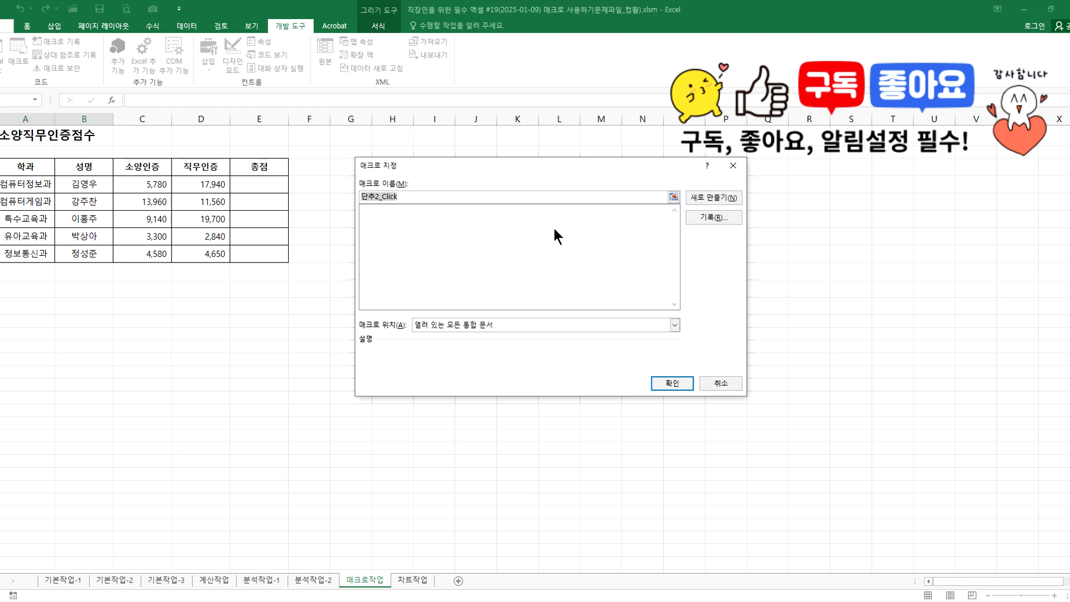
pyautogui.click(706, 199)
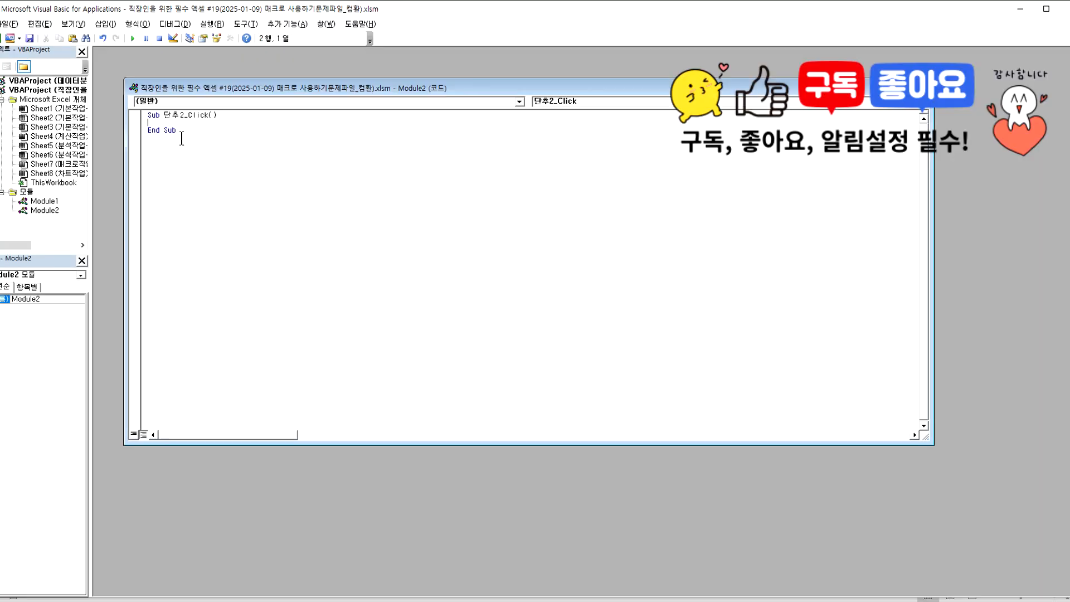
pyautogui.click(1066, 8)
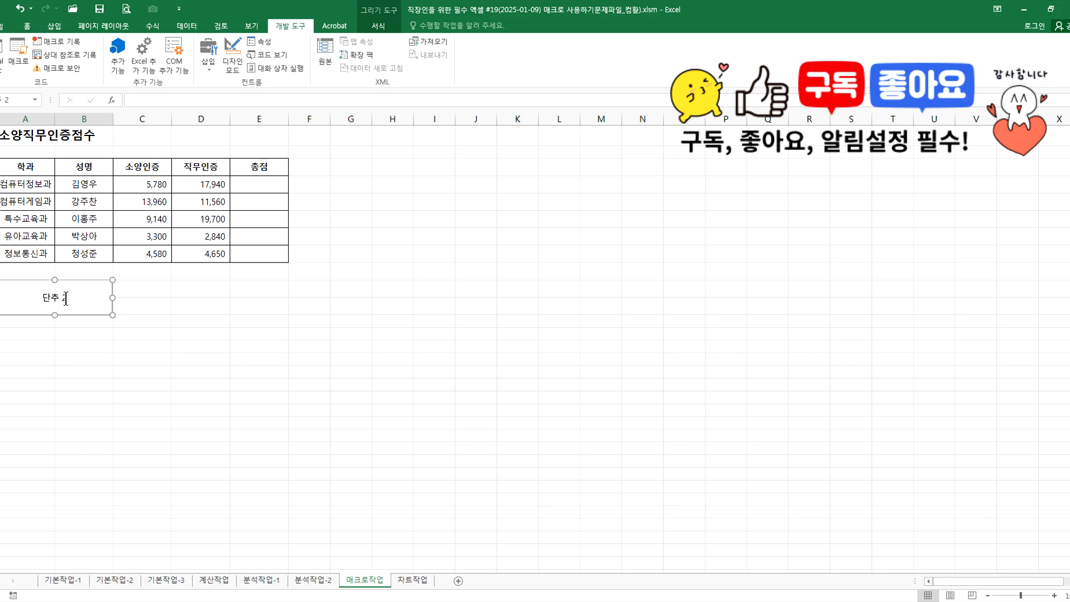
# Replace the new button's label with 총점, checking the required text in the document
pyautogui.click(66, 299)
pyautogui.hotkey('alt', 'Tab')
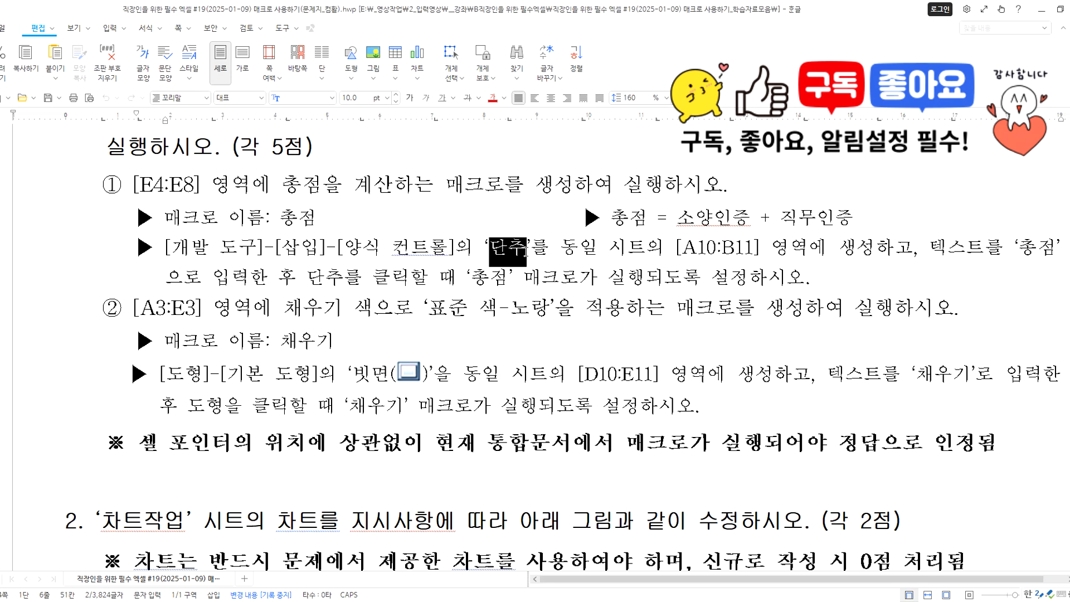
pyautogui.hotkey('alt', 'Tab')
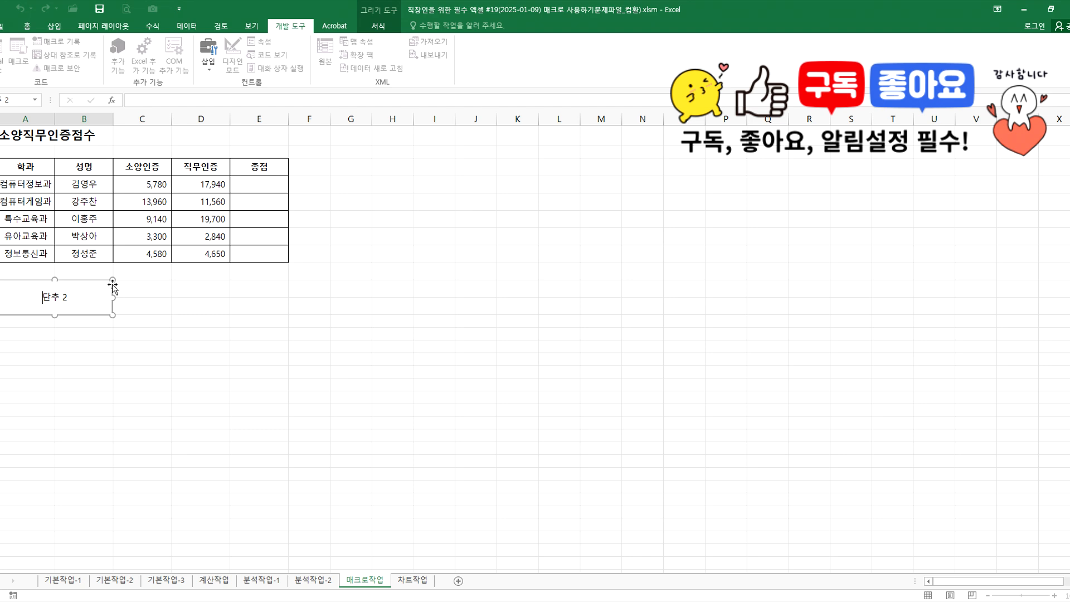
pyautogui.write('CHDWJA')
pyautogui.press('Delete')
pyautogui.press('Delete')
pyautogui.press('Delete')
pyautogui.press('Delete')
pyautogui.press('BackSpace')
pyautogui.press('BackSpace')
pyautogui.press('BackSpace')
pyautogui.press('BackSpace')
pyautogui.press('BackSpace')
pyautogui.press('BackSpace')
pyautogui.write('총점')
pyautogui.click(278, 335)
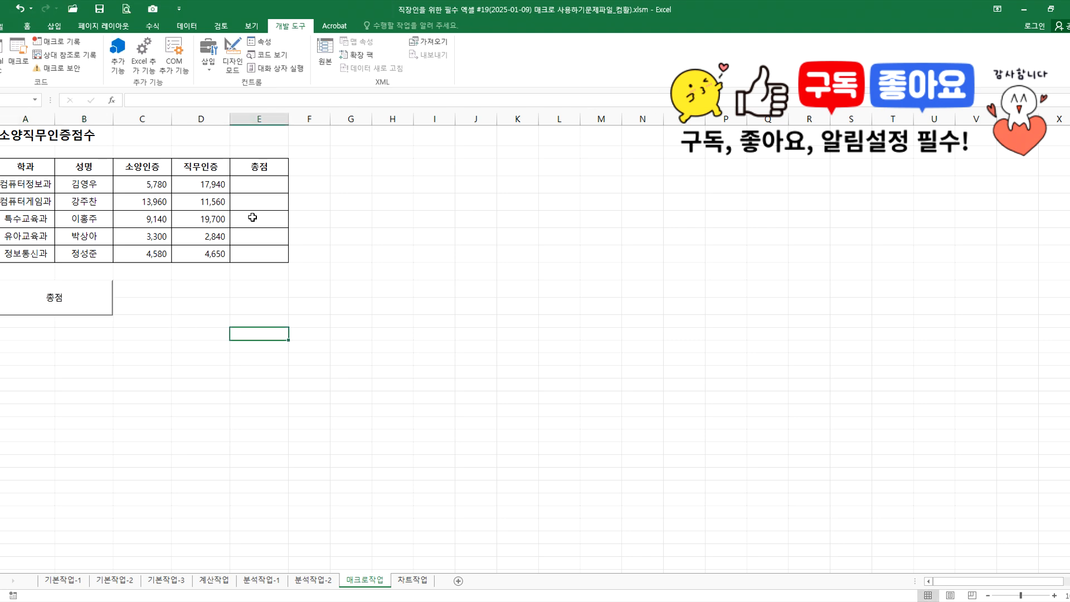
# Select cell E1, outside the 총점 range, and set up a new macro recording named 합계
pyautogui.click(268, 187)
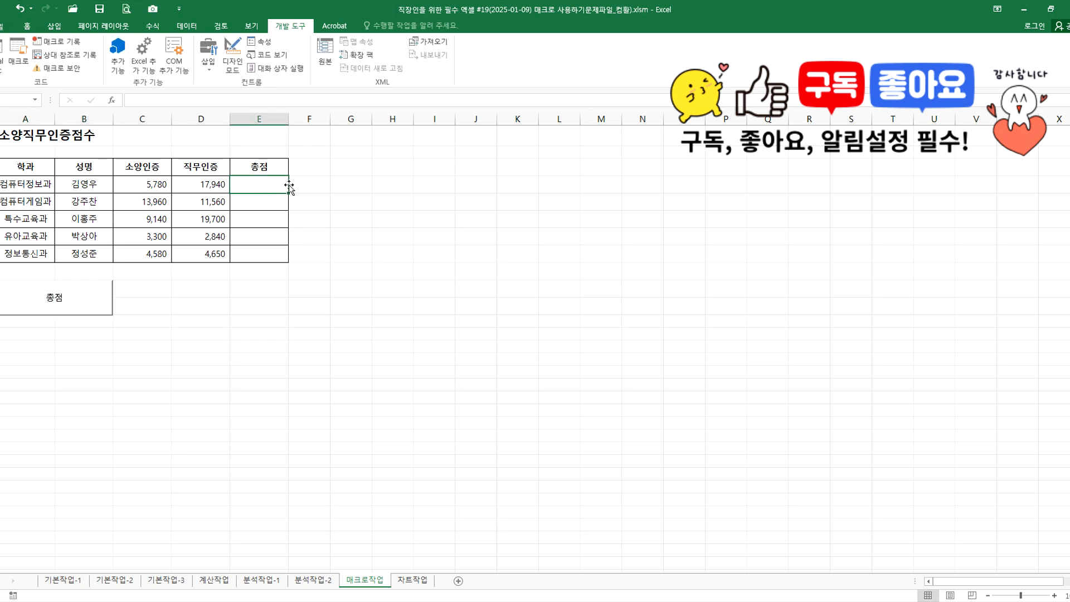
pyautogui.click(259, 140)
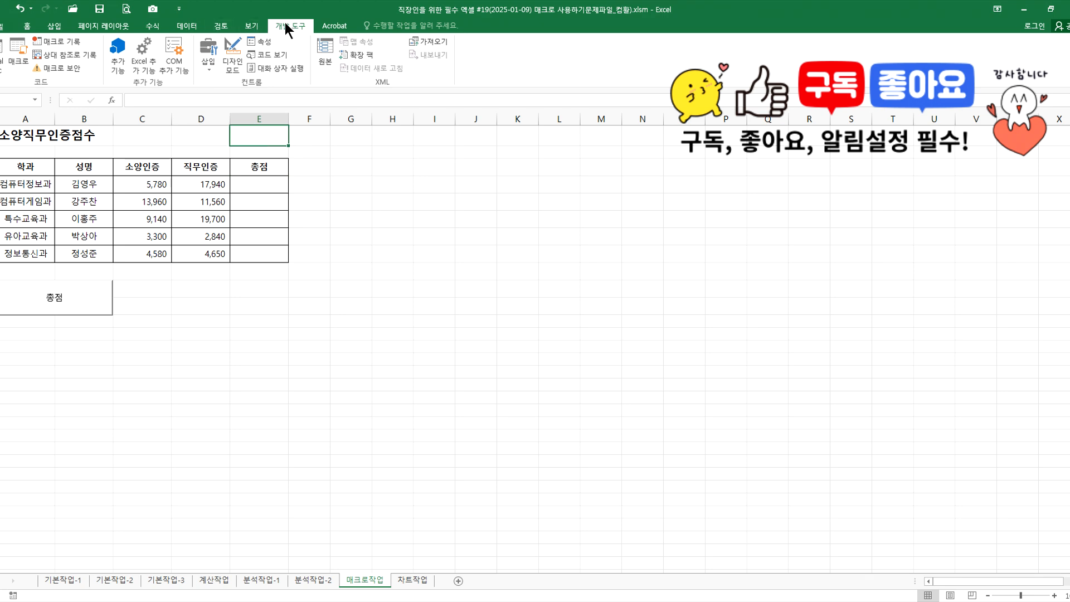
pyautogui.click(71, 45)
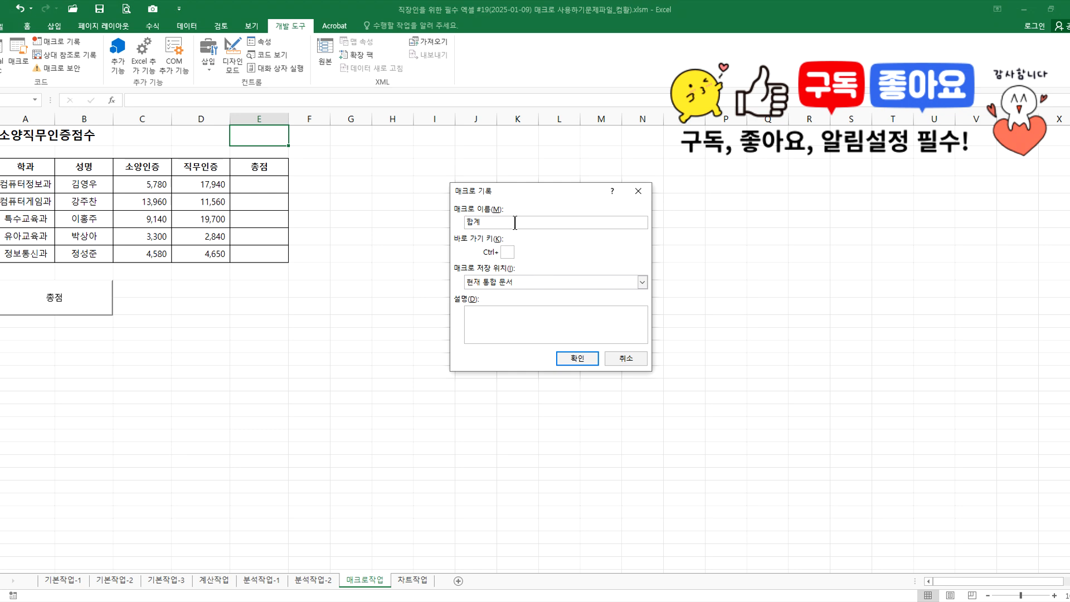
pyautogui.moveTo(513, 195); pyautogui.dragTo(449, 169)
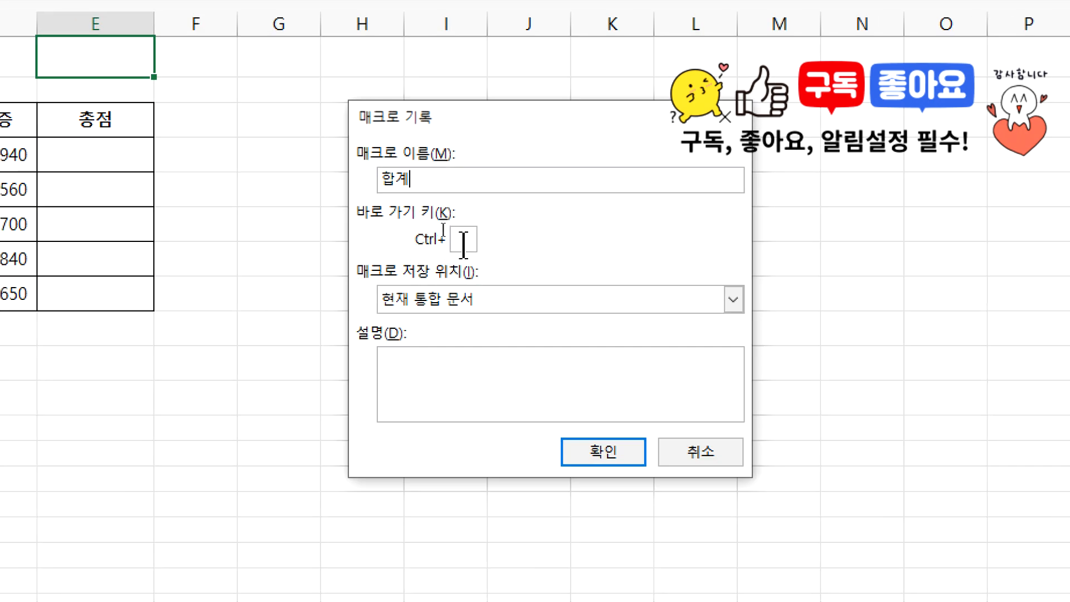
# Try the characters ㄴ, S and C as the macro's shortcut key, including Ctrl+Shift+C, and clear the shortcut
pyautogui.click(463, 243)
pyautogui.write('ㄴ')
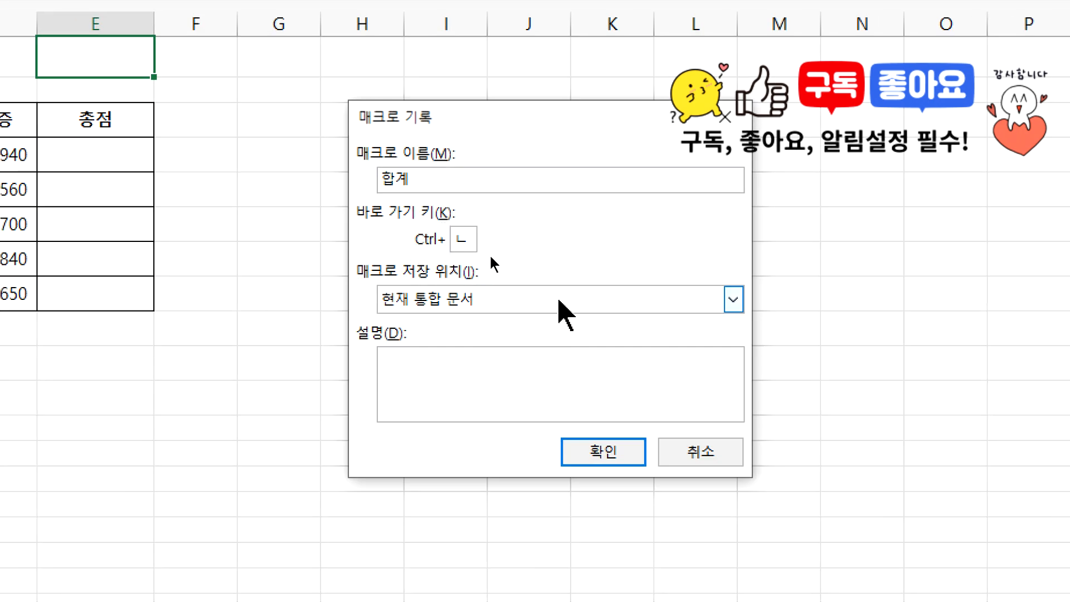
pyautogui.press('BackSpace')
pyautogui.write('S')
pyautogui.press('BackSpace')
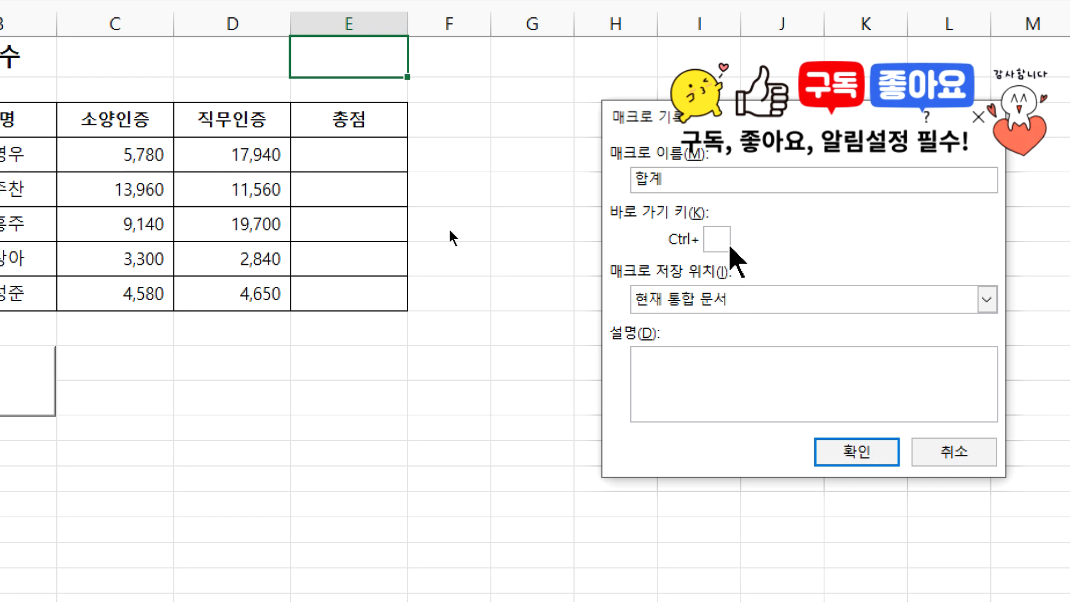
pyautogui.write('S')
pyautogui.press('BackSpace')
pyautogui.write('C')
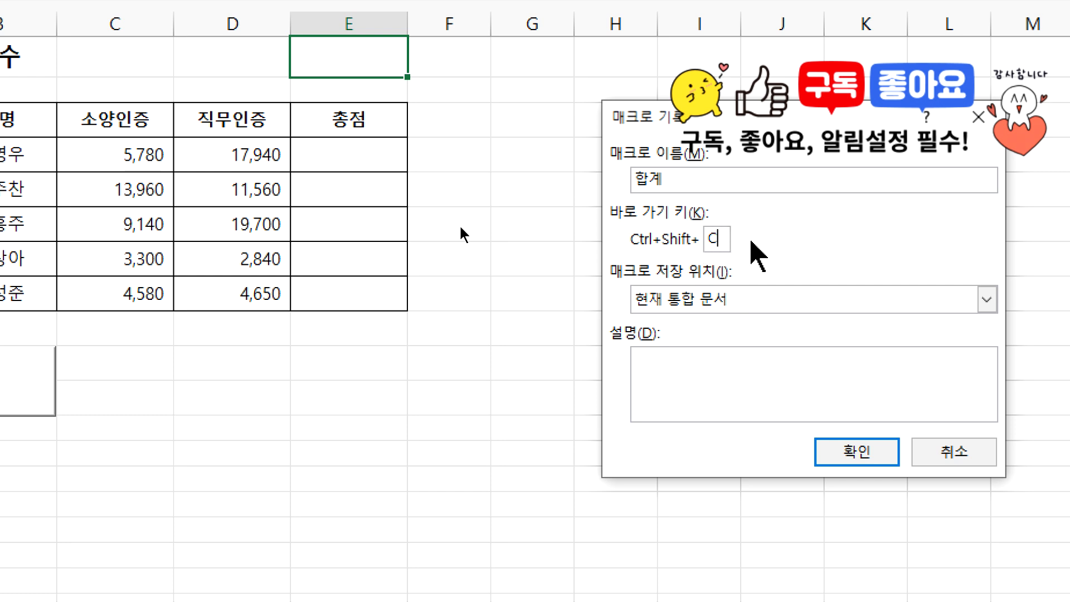
pyautogui.press('BackSpace')
# Describe the macro as "합계를 구하는 매크로 > 합계" and "소양인증 + 직무인증의 합을 계산" on two lines, and start recording
pyautogui.click(665, 375)
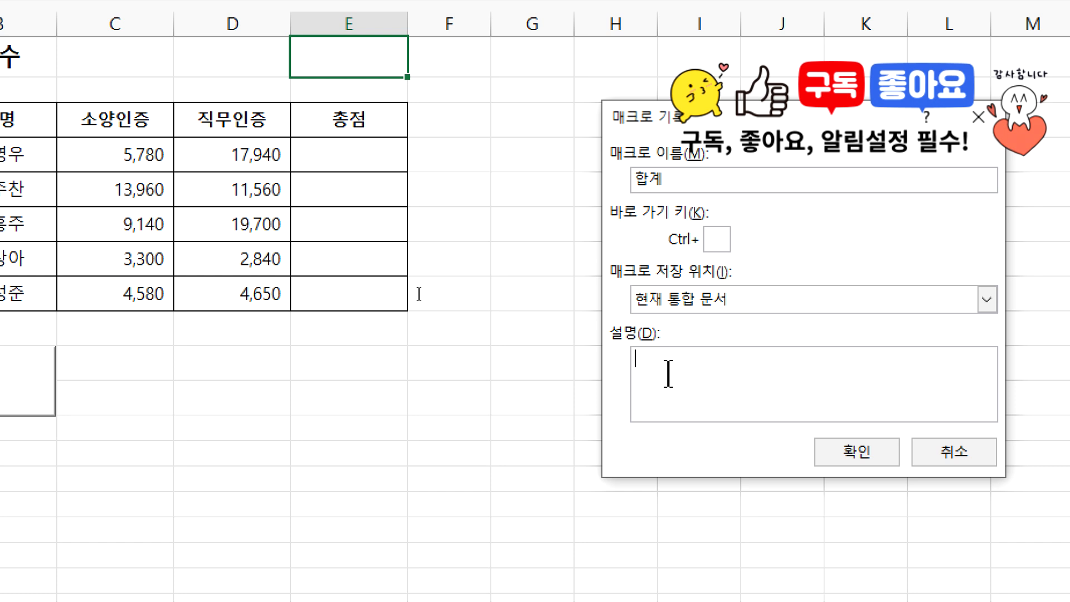
pyautogui.write('gkqr')
pyautogui.hotkey('shift', 'Home')
pyautogui.write('합계를 구하는 매크로 > 합계')
pyautogui.press('Return')
pyautogui.write('소양')
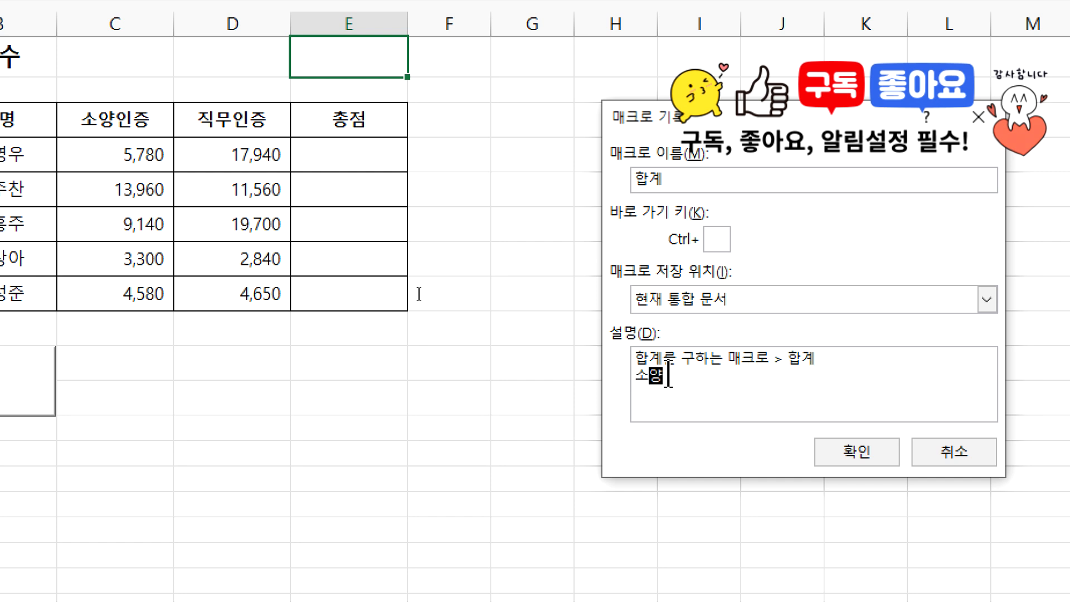
pyautogui.write('인증 +')
pyautogui.write(' 지무인증의 ')
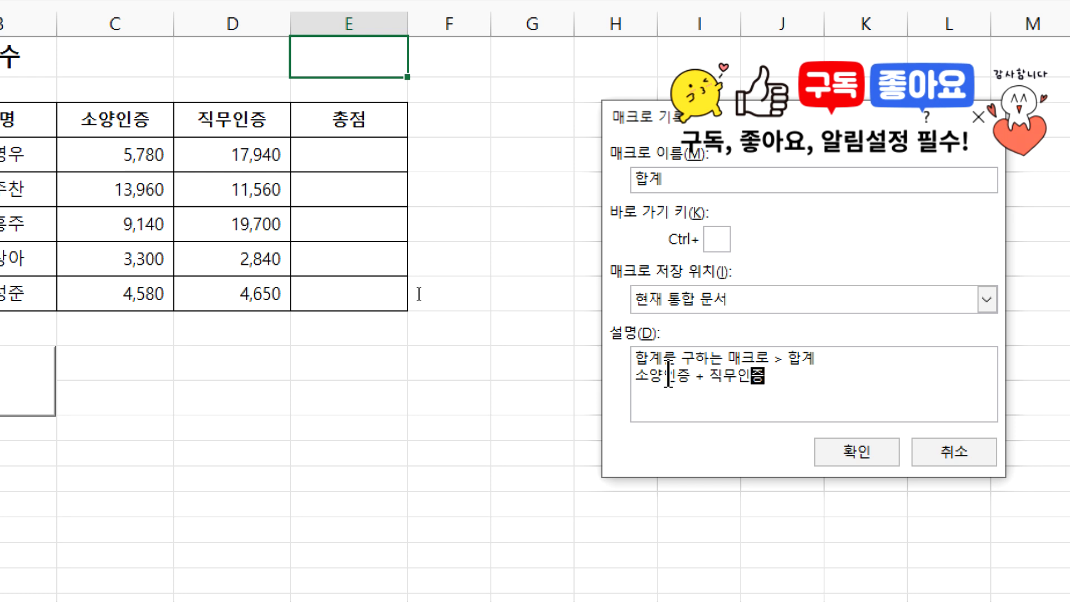
pyautogui.write('합을 계산')
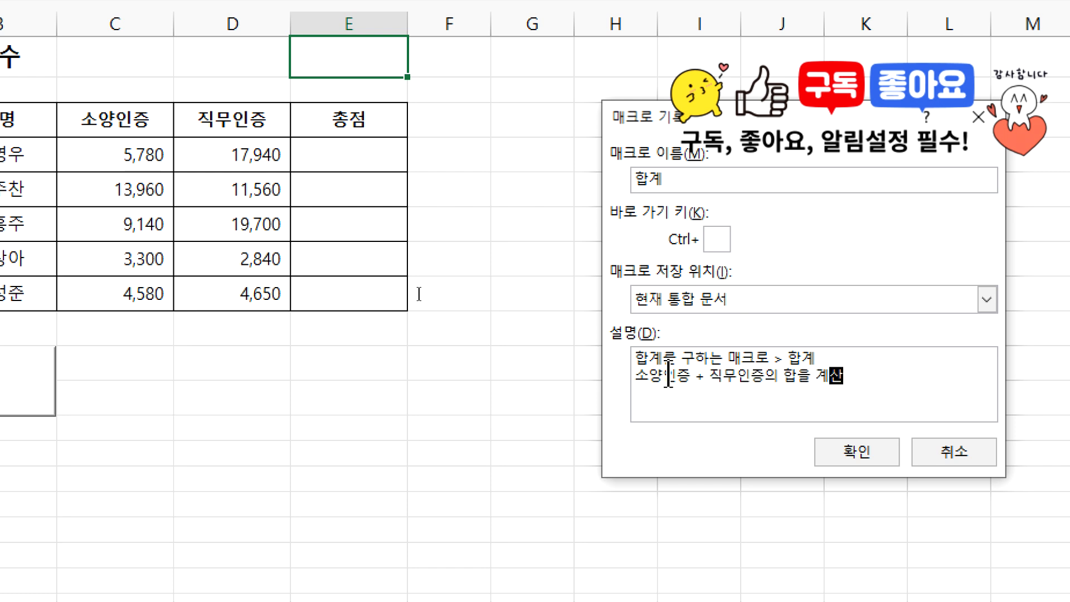
pyautogui.click(861, 456)
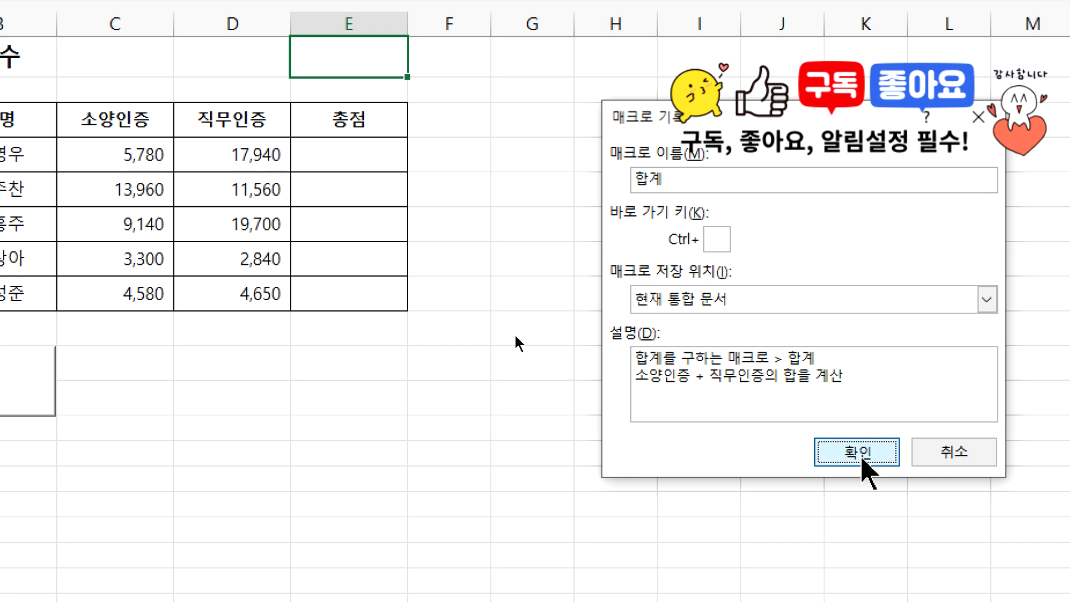
# Record the 총점 calculation by entering =C4+D4 in E4 and filling it down to E8, and stop the recording
pyautogui.click(330, 153)
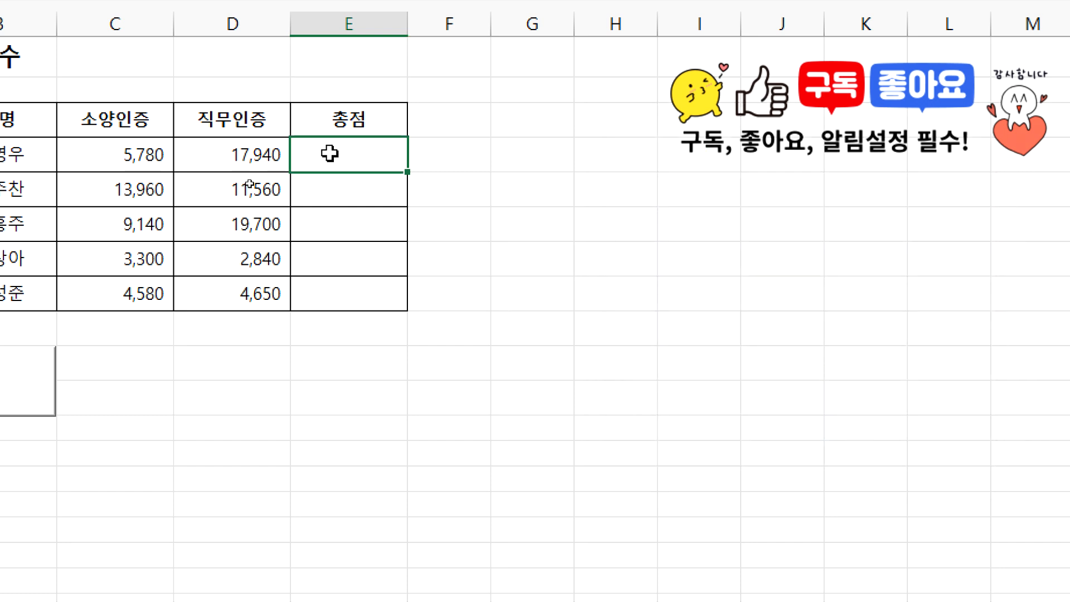
pyautogui.write('=')
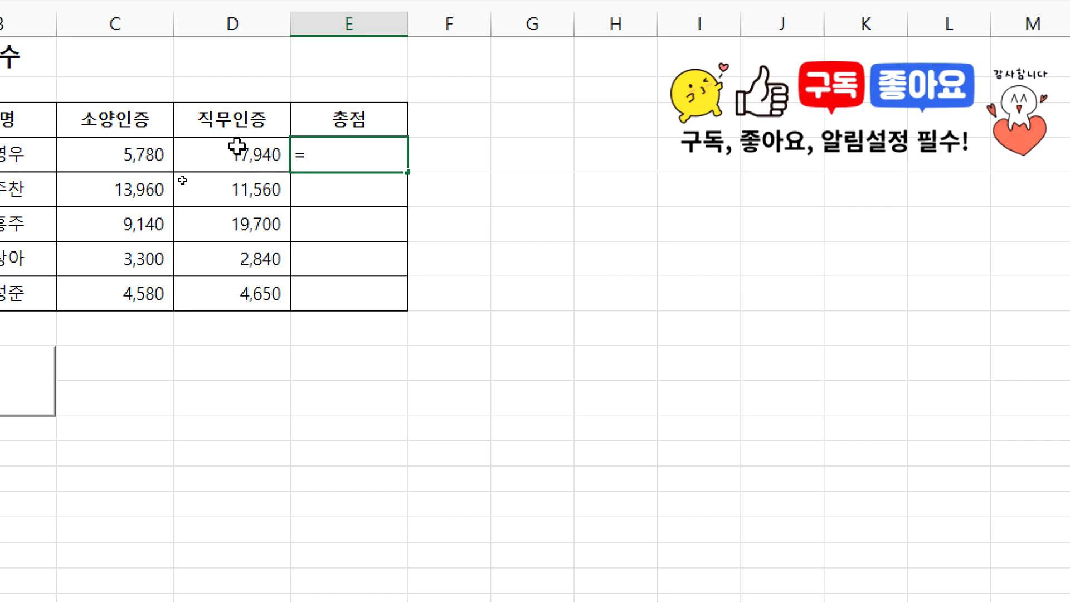
pyautogui.click(116, 153)
pyautogui.write('+')
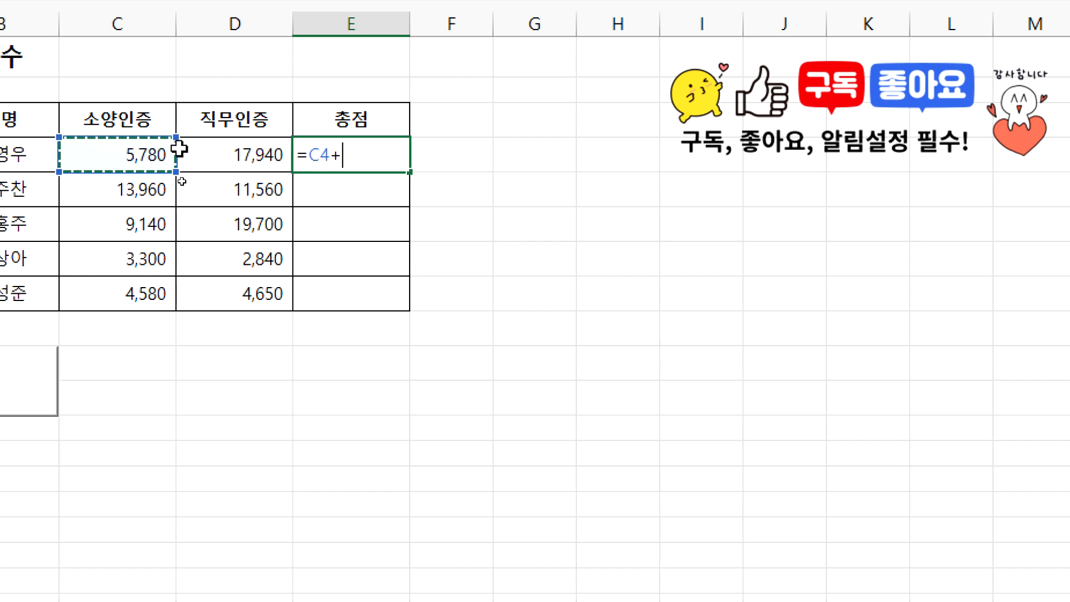
pyautogui.click(240, 151)
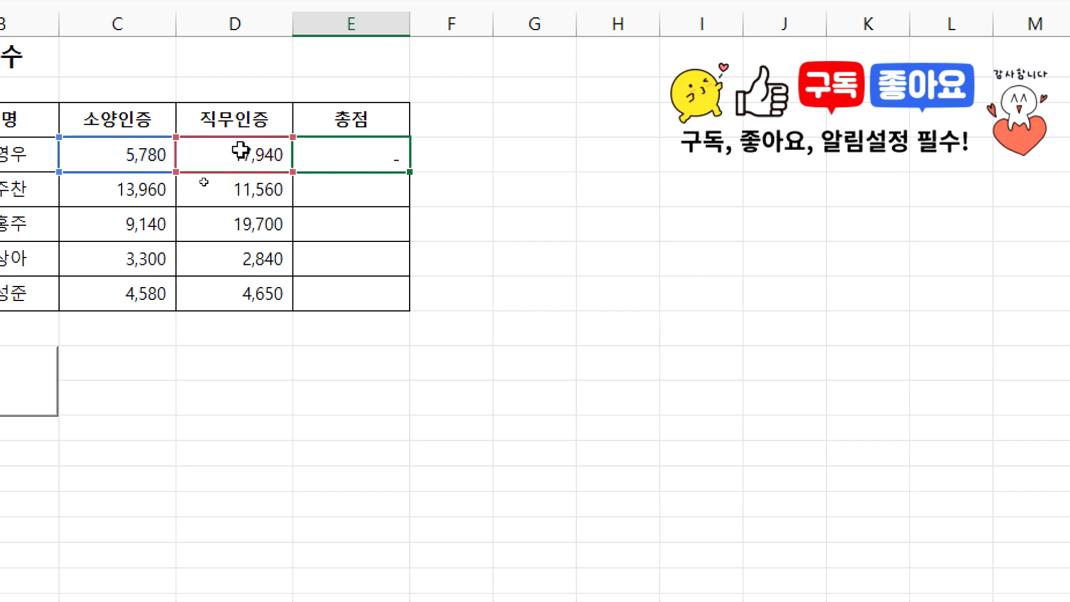
pyautogui.press('Return')
pyautogui.click(364, 153)
pyautogui.moveTo(411, 170); pyautogui.dragTo(414, 301)
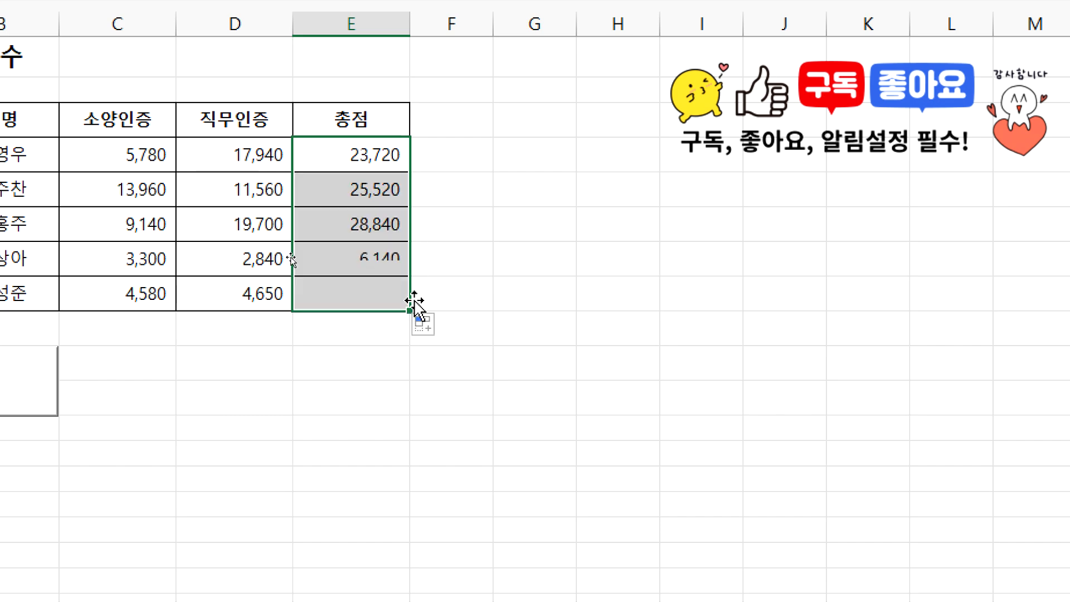
pyautogui.click(320, 322)
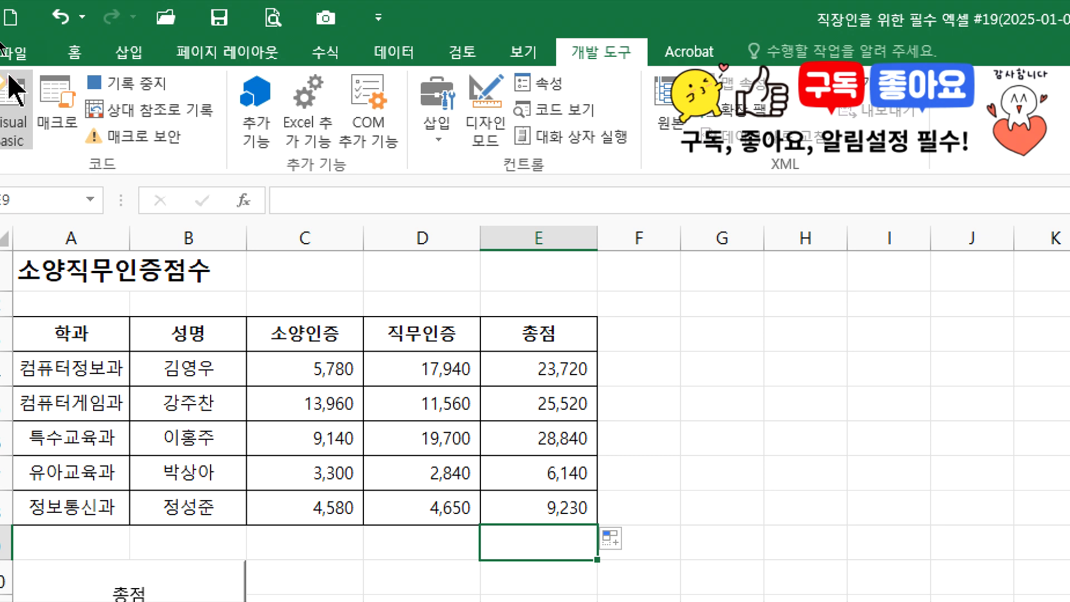
pyautogui.click(126, 89)
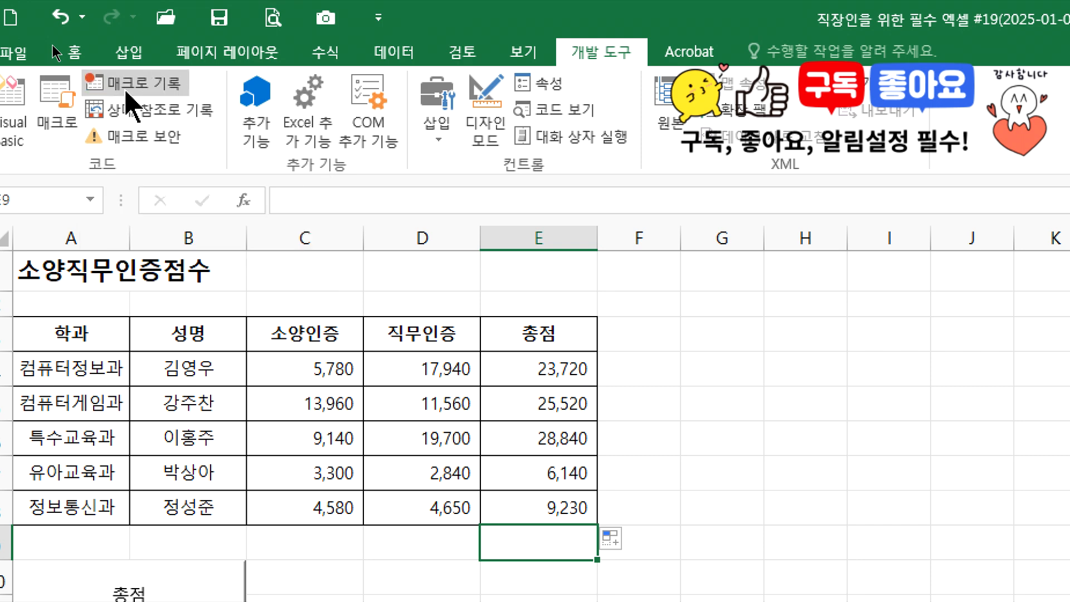
# Clear the calculated totals from E4:E8 in the 총점 column
pyautogui.moveTo(555, 371); pyautogui.dragTo(556, 467)
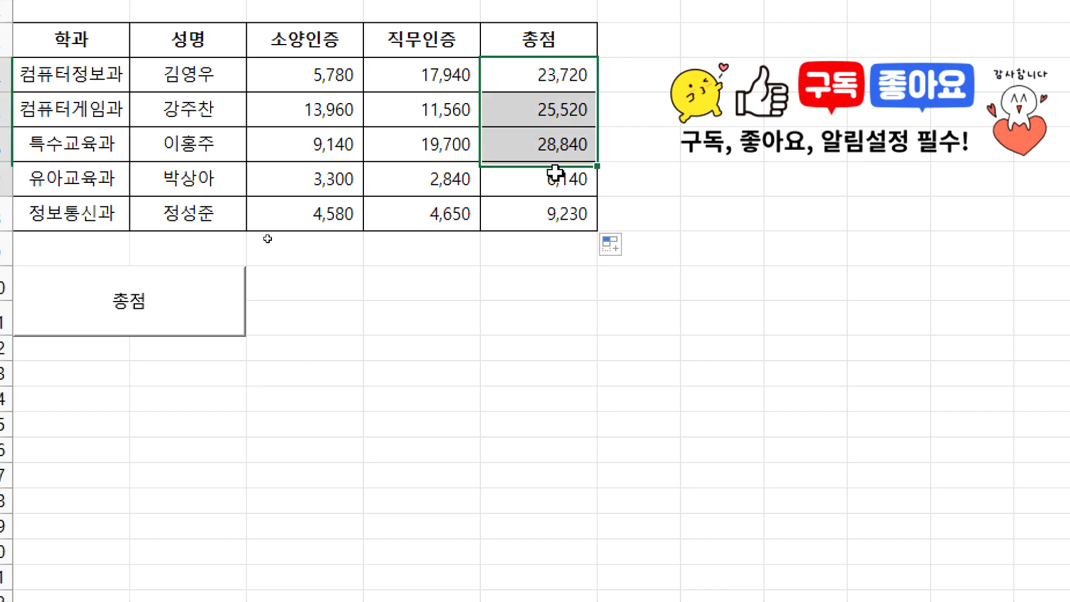
pyautogui.moveTo(555, 173); pyautogui.dragTo(556, 205)
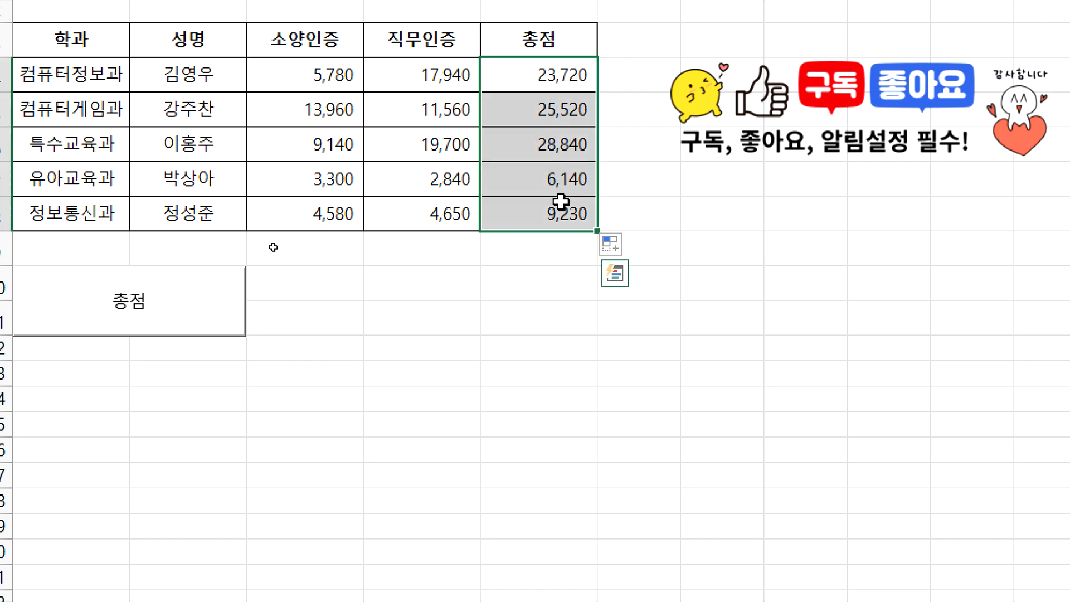
pyautogui.press('Delete')
# Delete the unused 단추2_Click macro from the workbook, keeping the 합계 macro
pyautogui.click(53, 83)
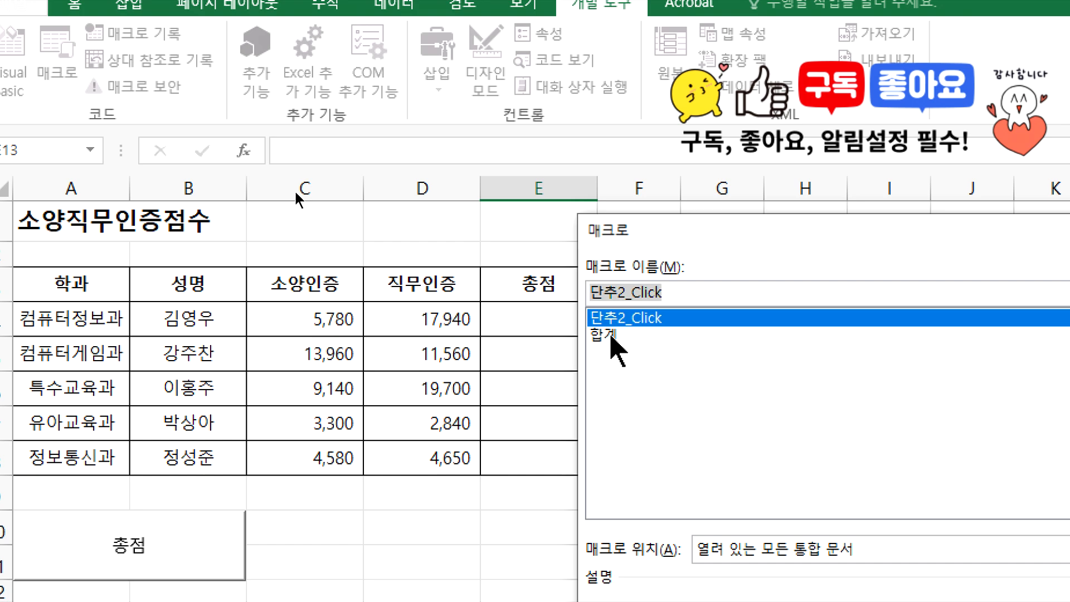
pyautogui.click(608, 335)
pyautogui.moveTo(671, 241); pyautogui.dragTo(325, 80)
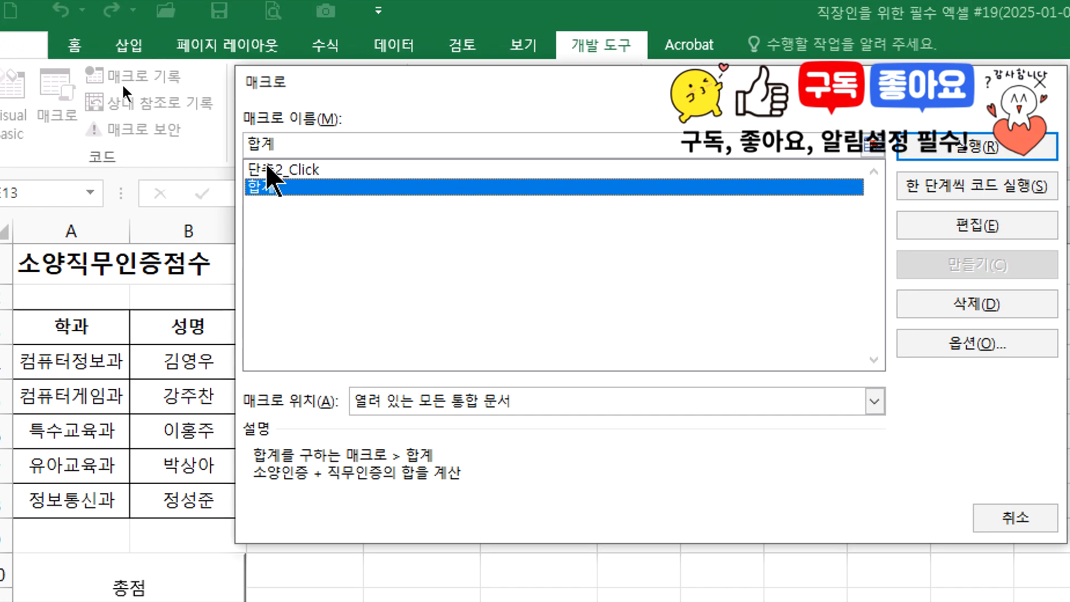
pyautogui.click(265, 167)
pyautogui.click(950, 315)
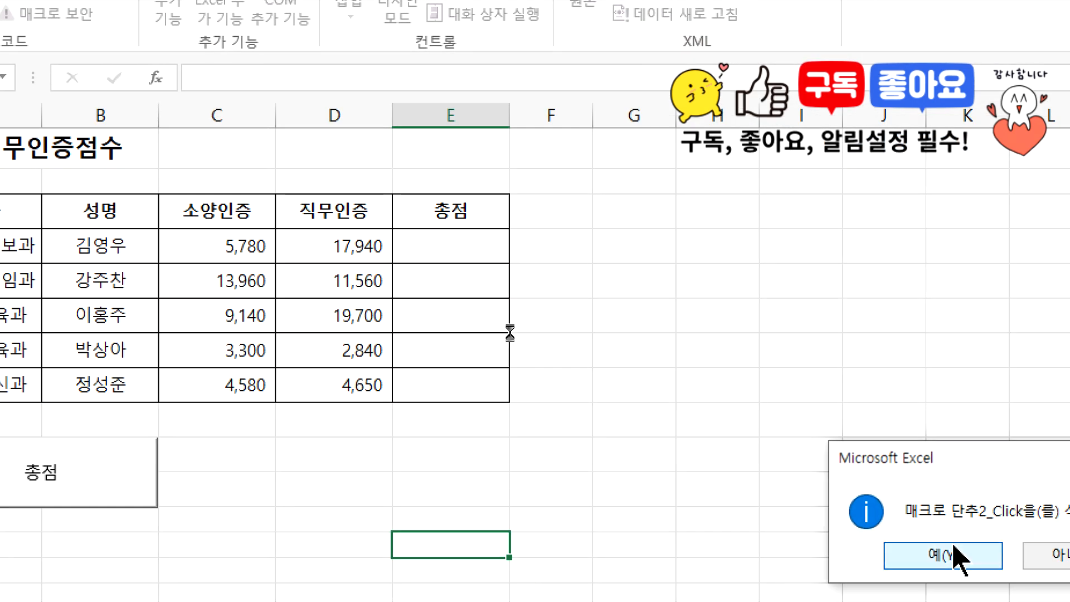
pyautogui.click(954, 555)
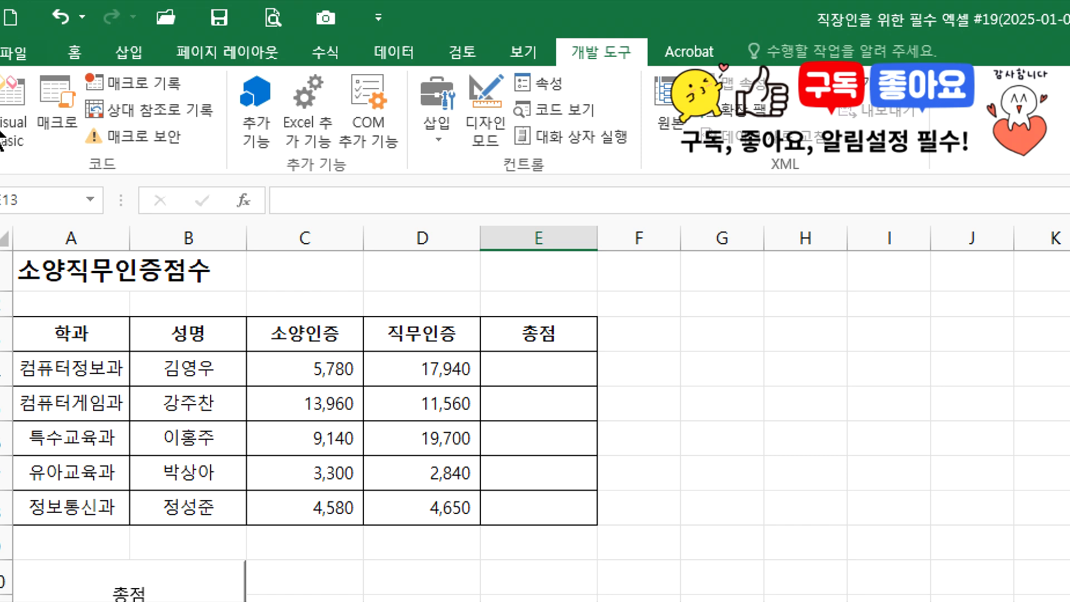
# Run the 합계 macro from the macro list as a test, and clear the totals in E4:E8 again
pyautogui.click(63, 114)
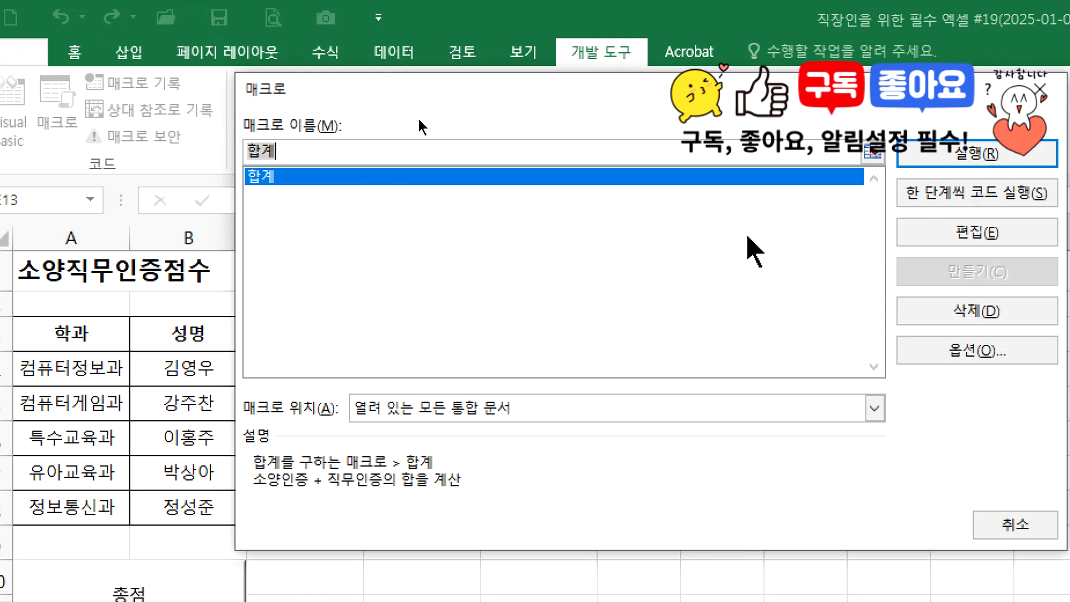
pyautogui.click(950, 154)
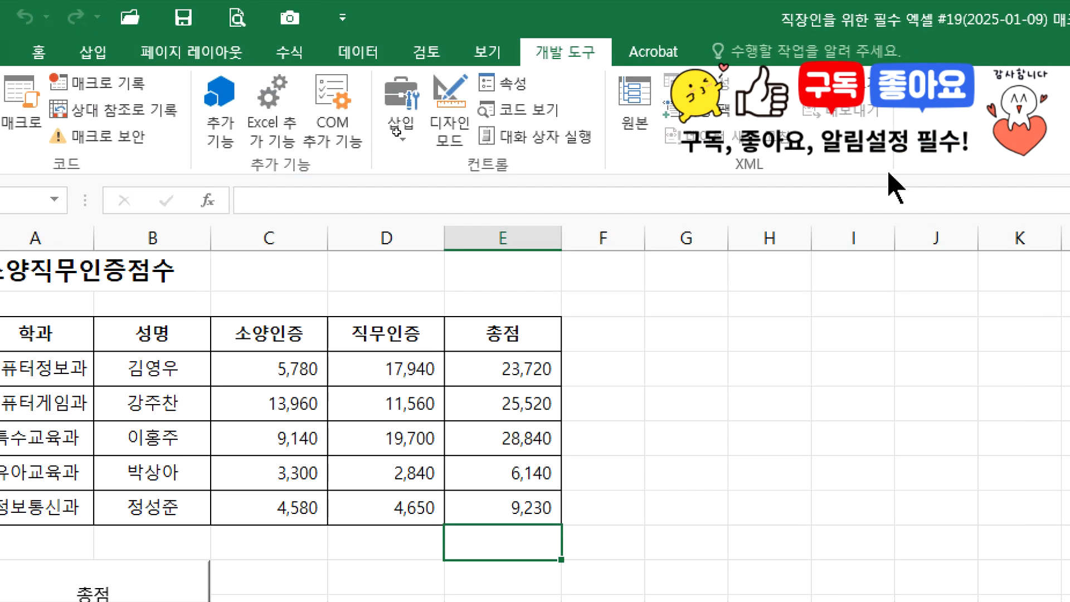
pyautogui.moveTo(503, 367); pyautogui.dragTo(490, 504)
pyautogui.press('Delete')
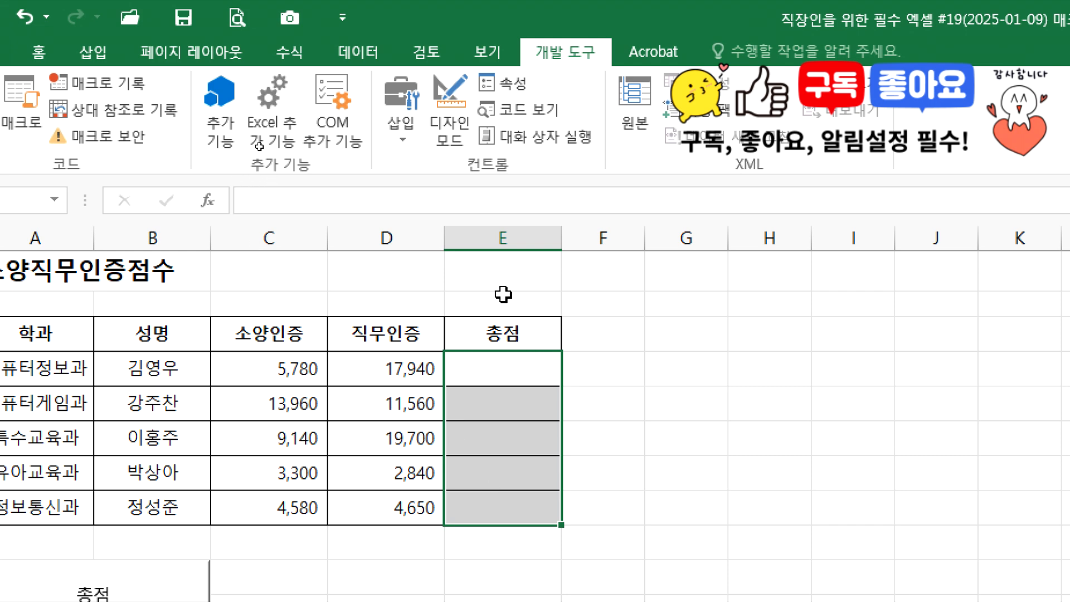
# Look at the 합계 macro's code in step-by-step execution, and close the Visual Basic editor, stopping the debugger
pyautogui.click(18, 115)
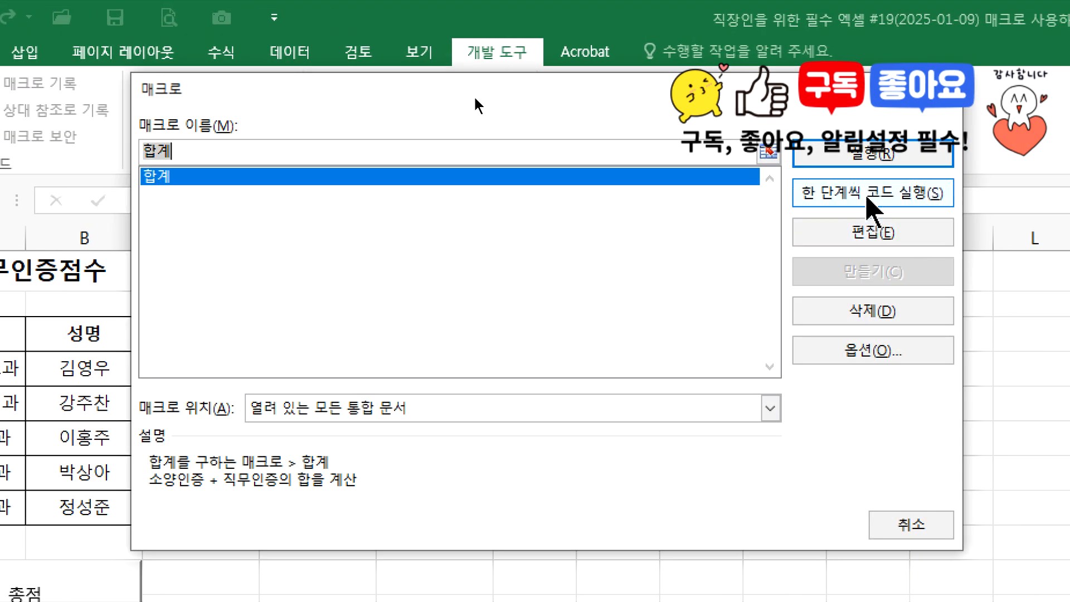
pyautogui.moveTo(830, 82); pyautogui.dragTo(953, 48)
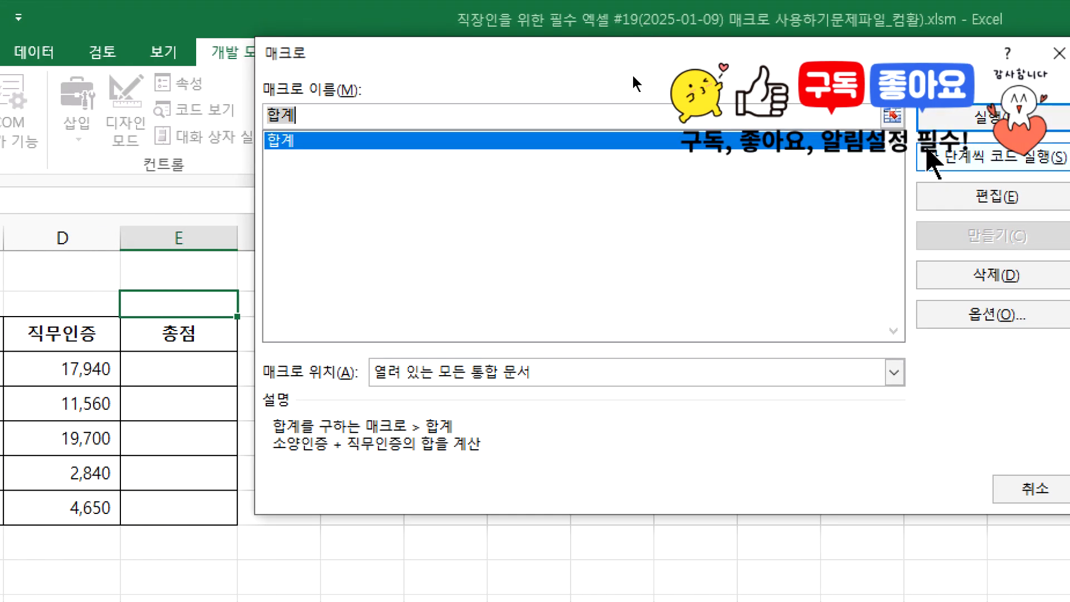
pyautogui.click(927, 150)
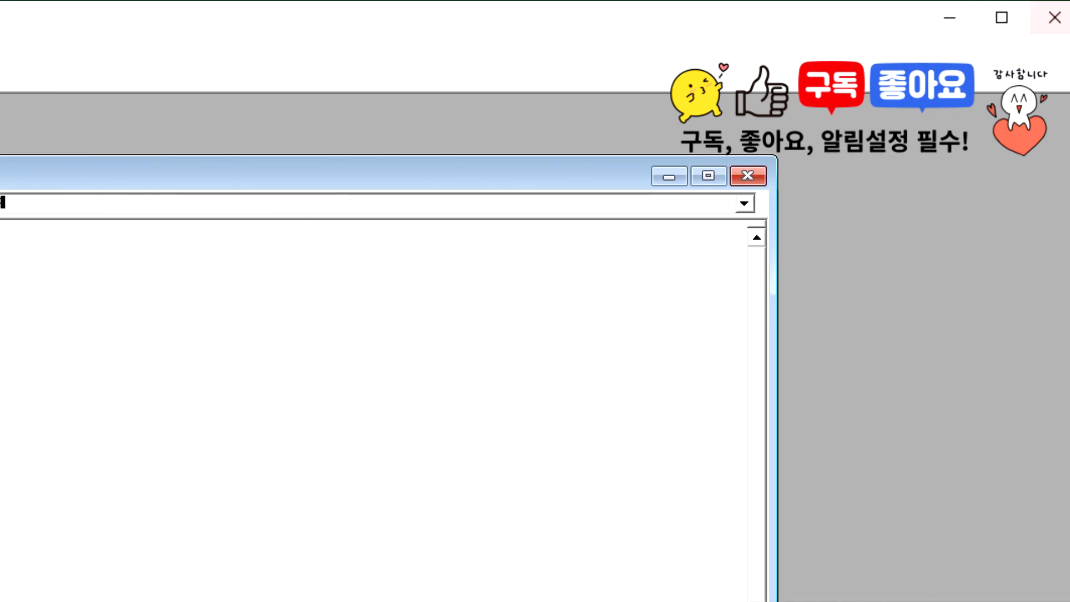
pyautogui.click(1055, 17)
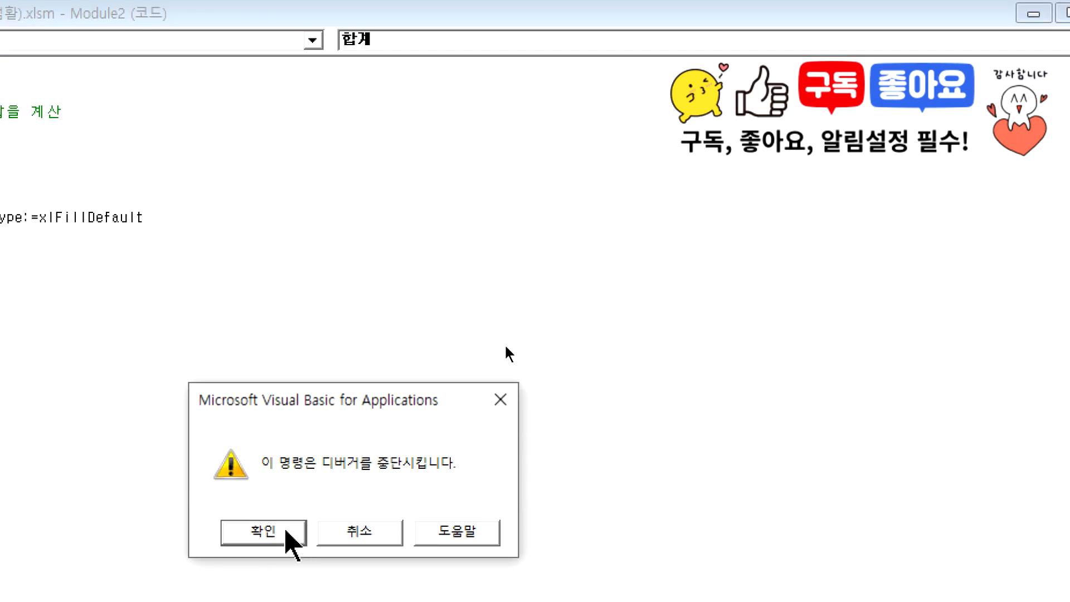
pyautogui.click(284, 526)
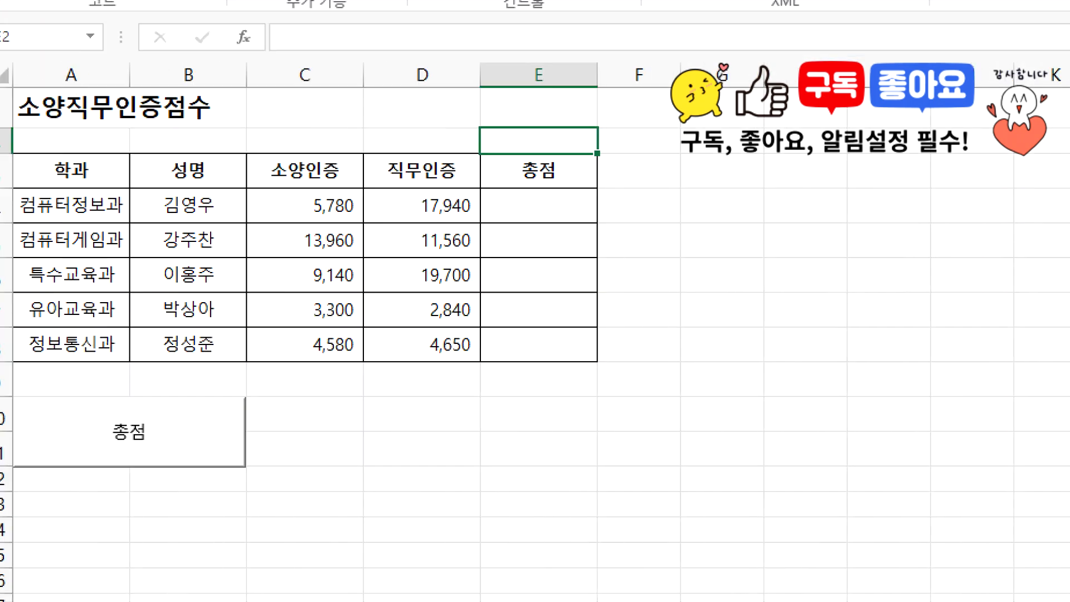
# Assign the 합계 macro to the 총점 button
pyautogui.rightClick(211, 434)
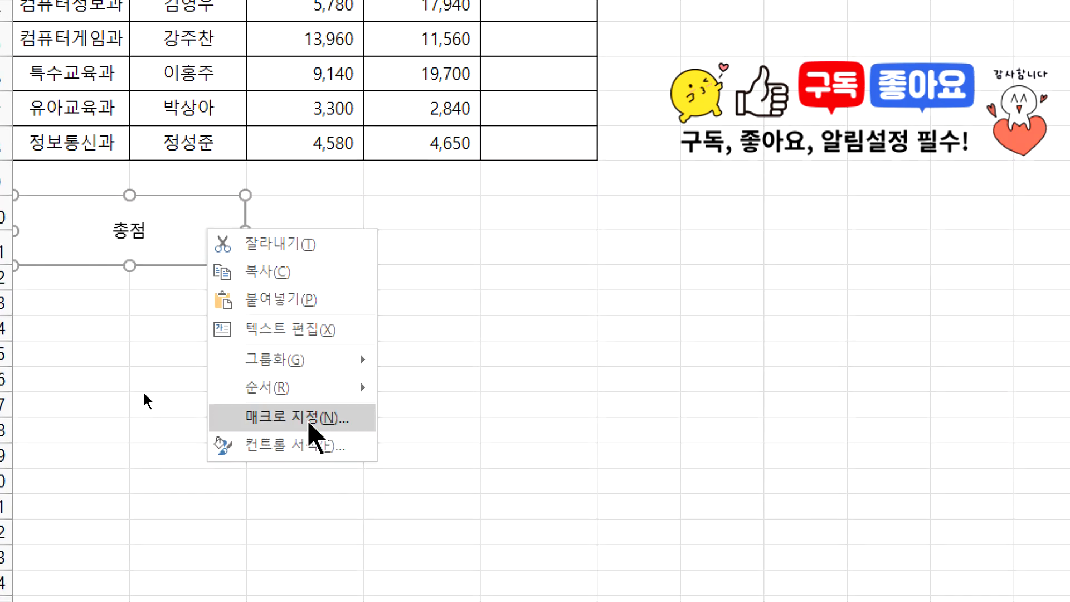
pyautogui.click(312, 557)
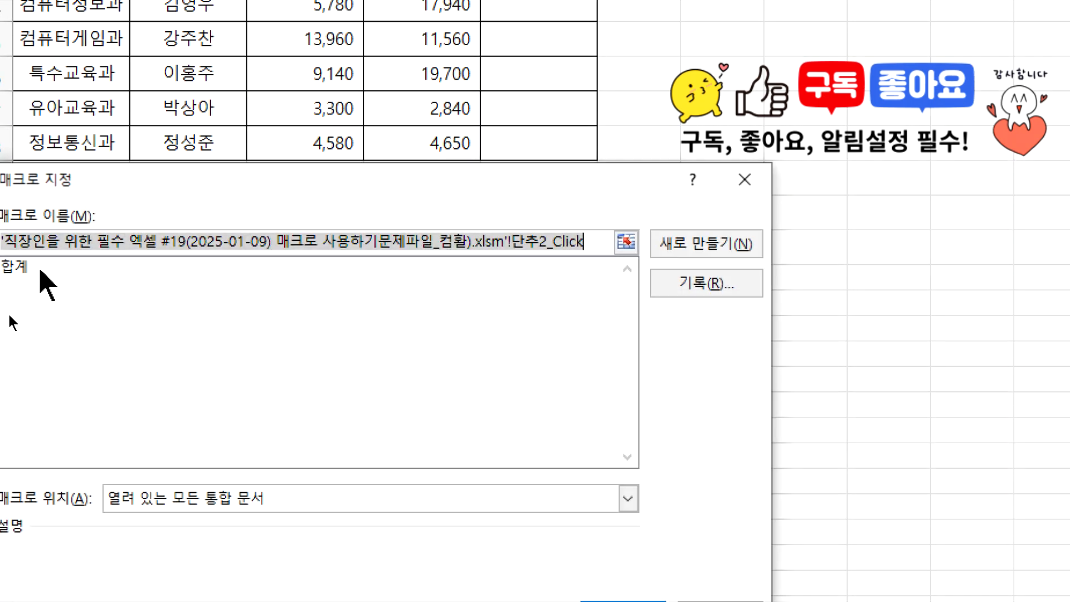
pyautogui.click(15, 318)
pyautogui.click(635, 518)
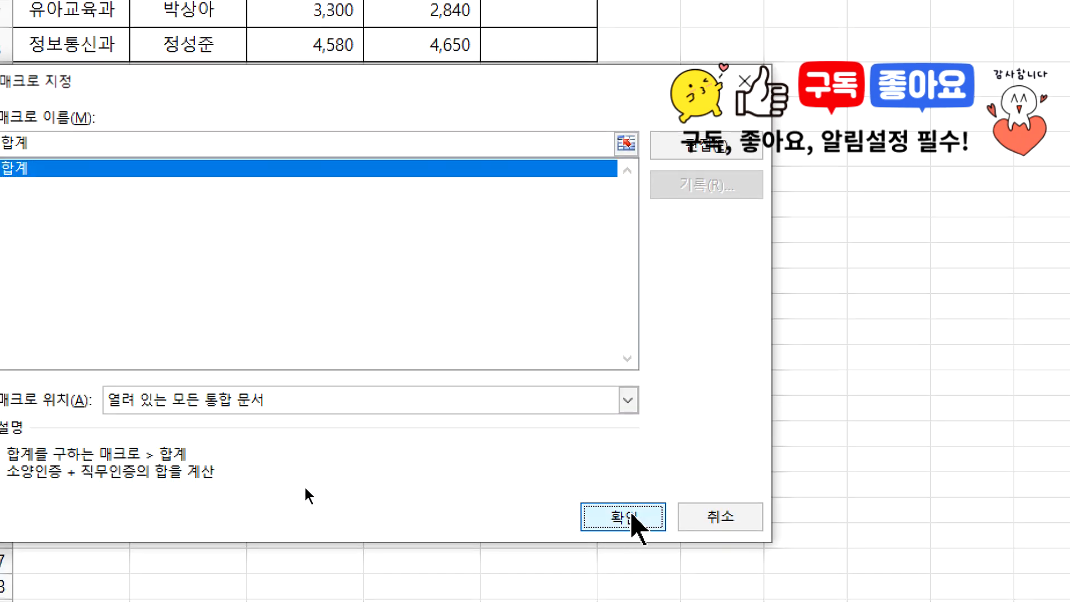
# Test the 총점 button by running it, clearing E4:E8, and running it once more
pyautogui.click(437, 276)
pyautogui.click(83, 106)
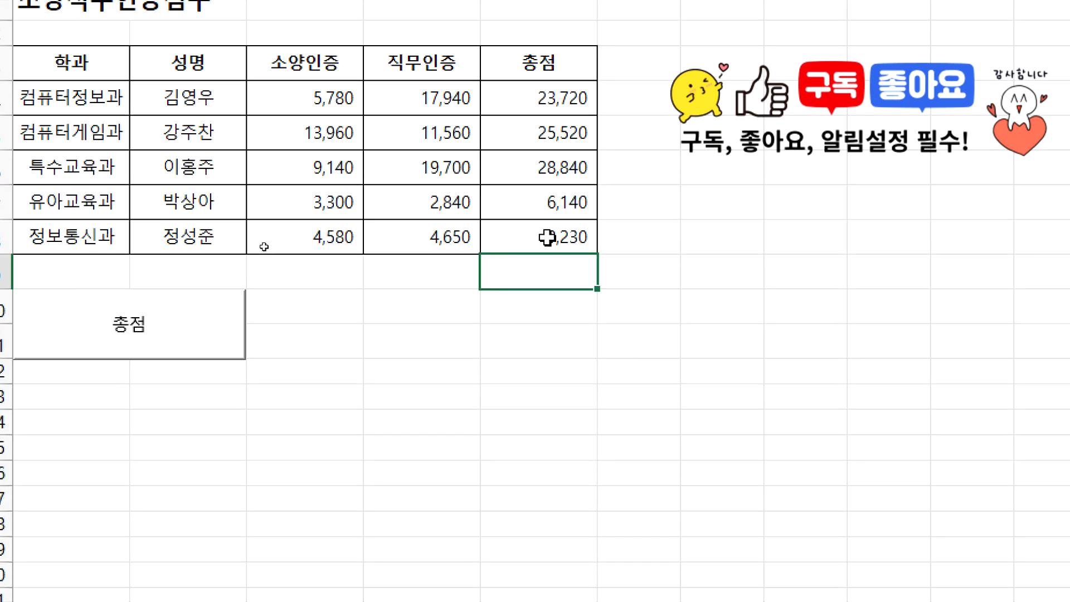
pyautogui.moveTo(549, 96); pyautogui.dragTo(532, 238)
pyautogui.press('Delete')
pyautogui.click(305, 447)
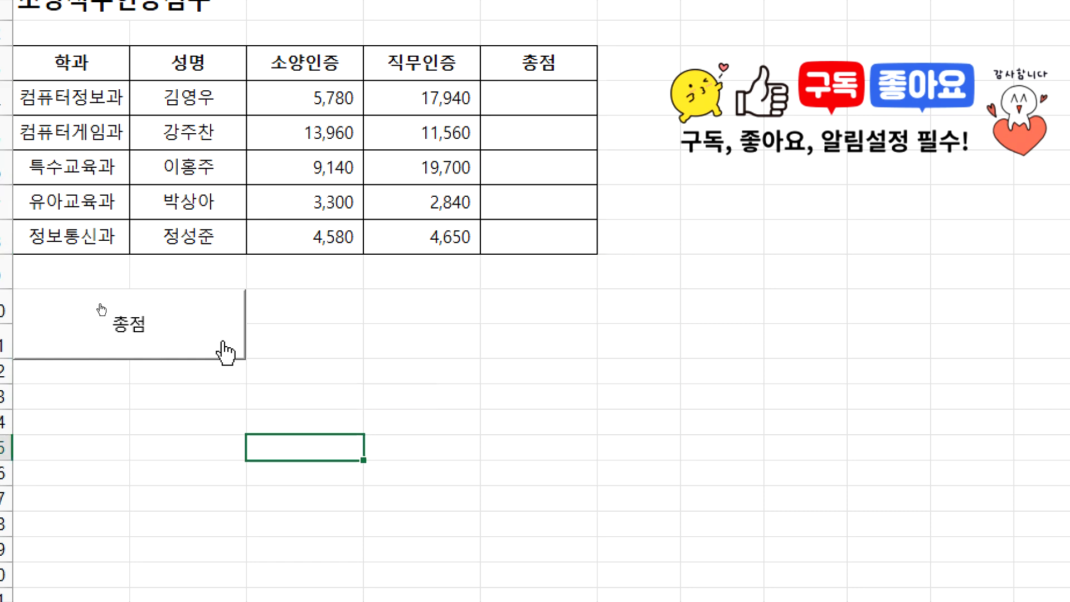
pyautogui.click(96, 306)
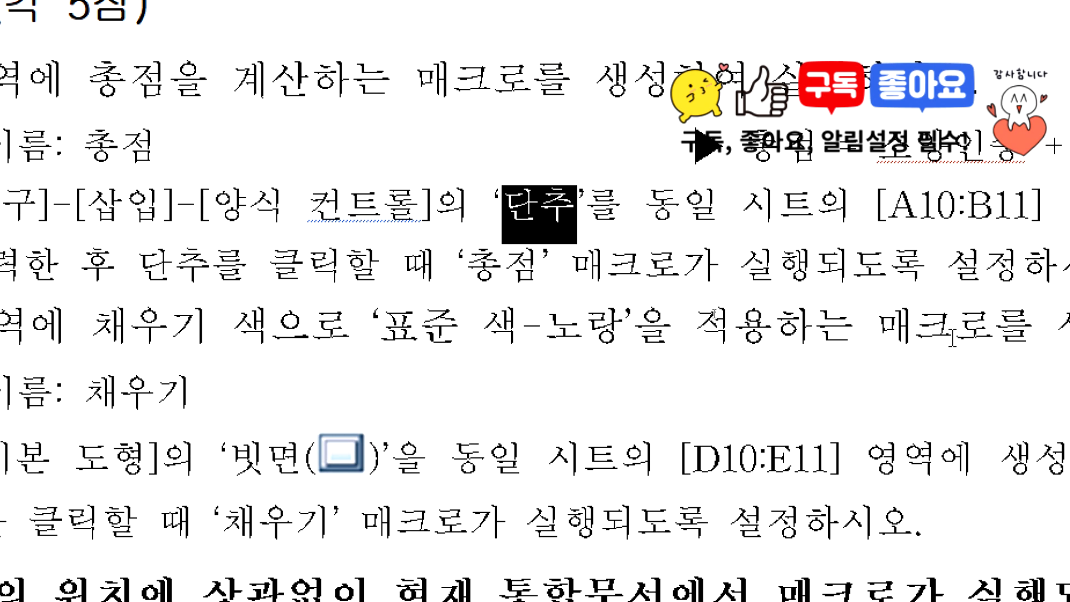
# Highlight the macro name 채우기 in the task document, and return to the Excel workbook with the 소양직무인증점수 table
pyautogui.moveTo(203, 394); pyautogui.dragTo(299, 392)
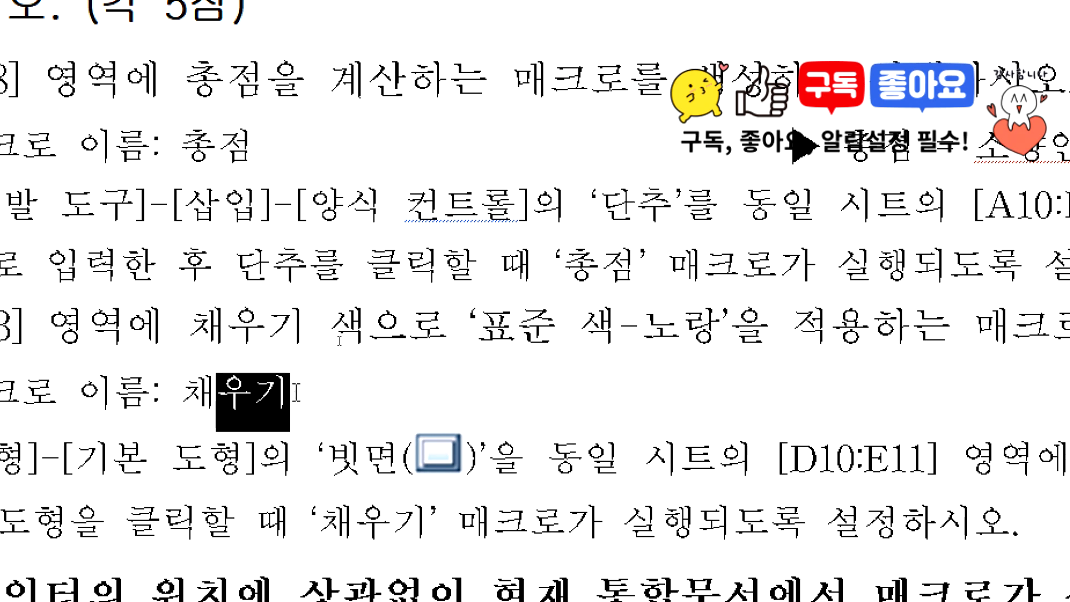
pyautogui.moveTo(184, 395); pyautogui.dragTo(288, 393)
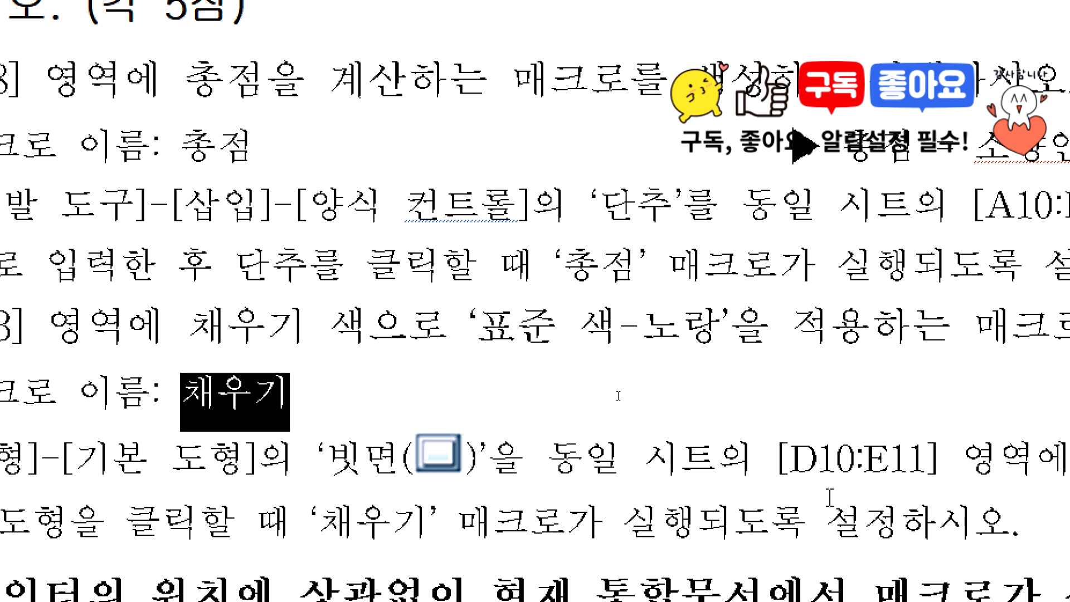
pyautogui.hotkey('alt', 'Tab')
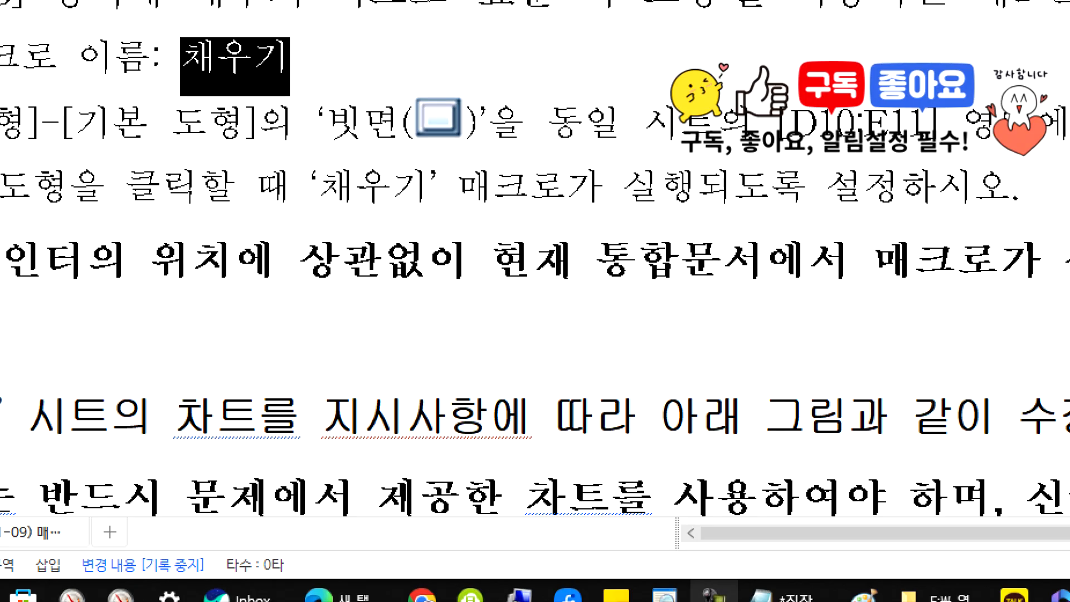
pyautogui.click(914, 597)
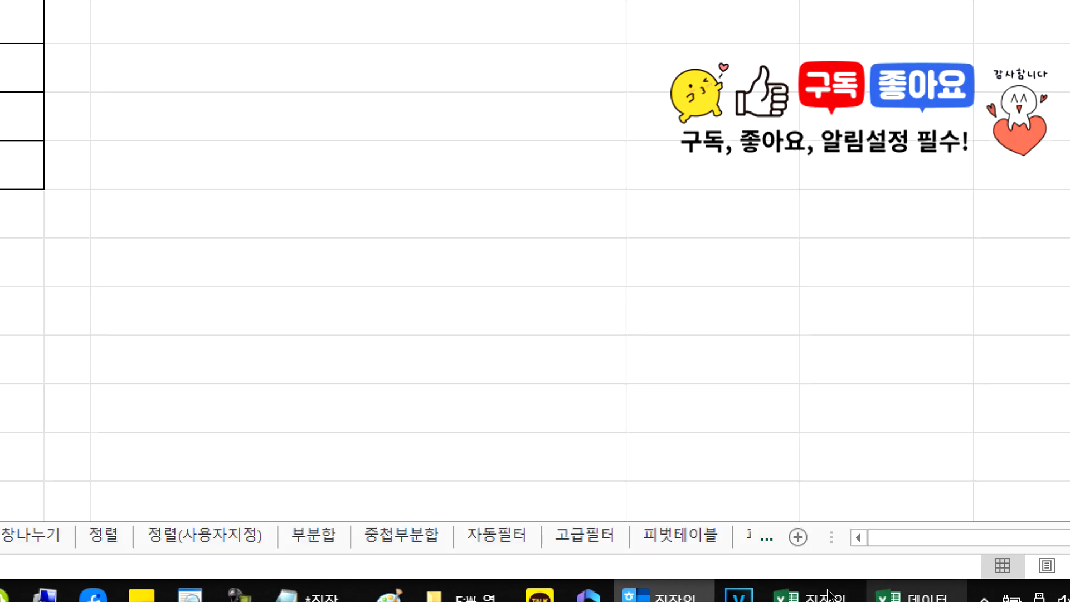
pyautogui.click(831, 595)
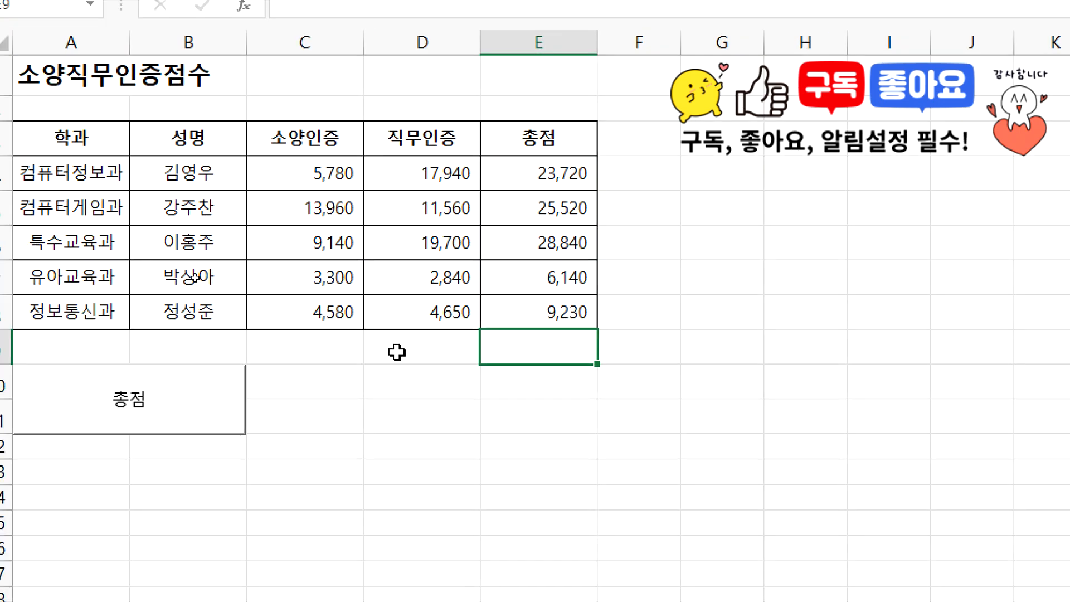
# Insert a 빗면 (bevel) basic shape covering D10:E11 and label it 채우기
pyautogui.moveTo(418, 372); pyautogui.dragTo(536, 406)
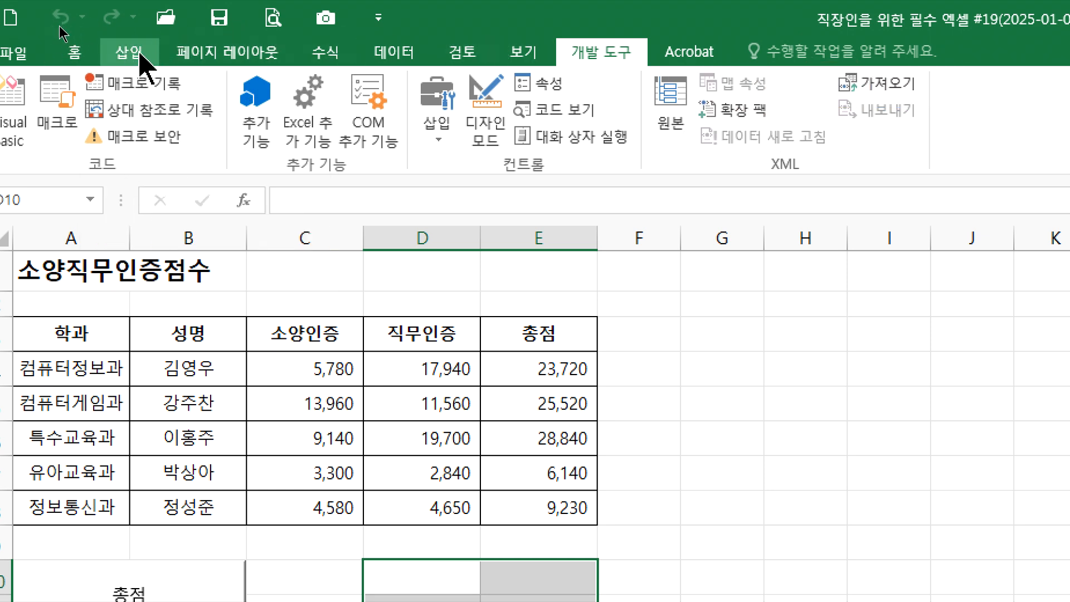
pyautogui.click(143, 51)
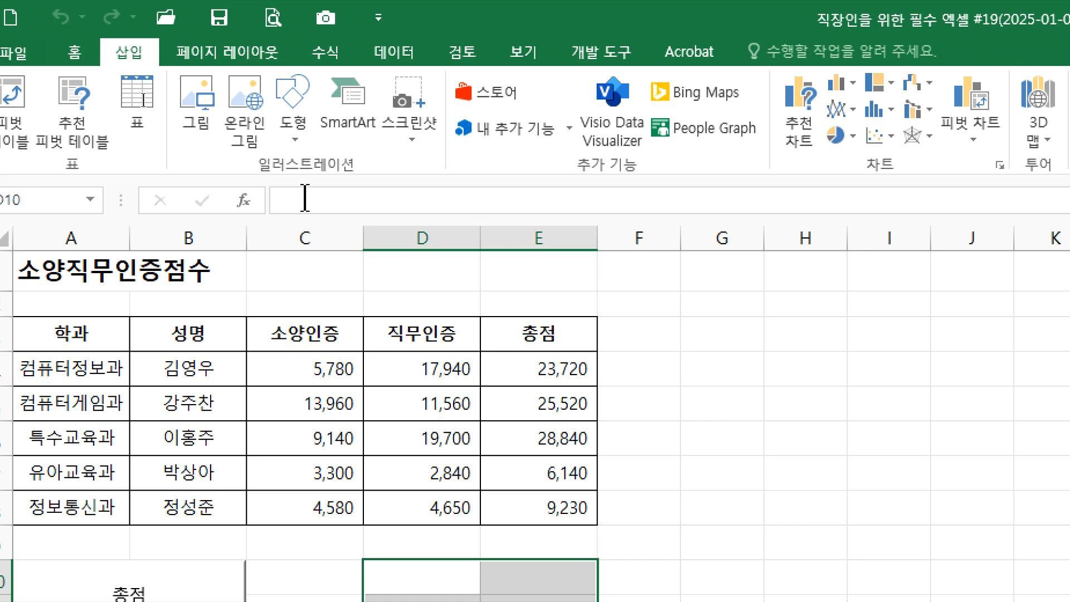
pyautogui.click(295, 140)
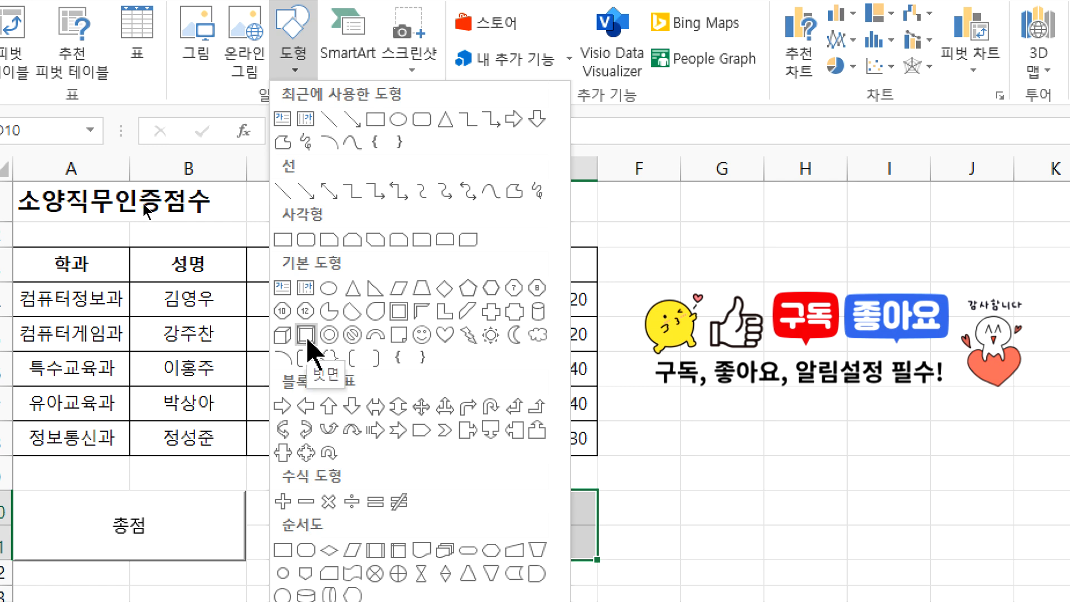
pyautogui.click(308, 337)
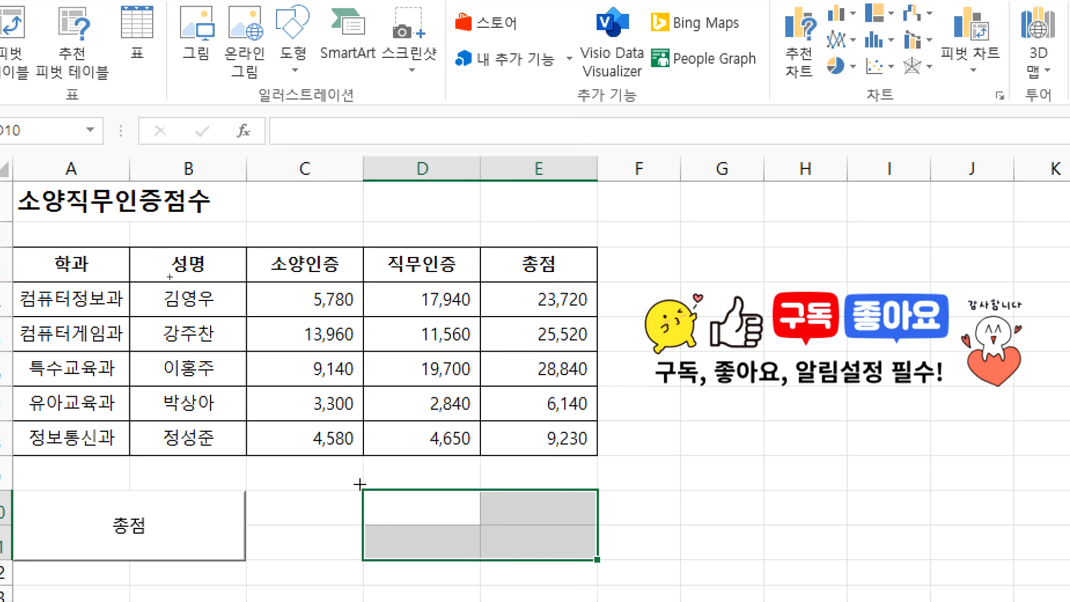
pyautogui.moveTo(362, 489)
pyautogui.mouseDown()
pyautogui.moveTo(607, 561)
pyautogui.moveTo(599, 541)
pyautogui.mouseUp()
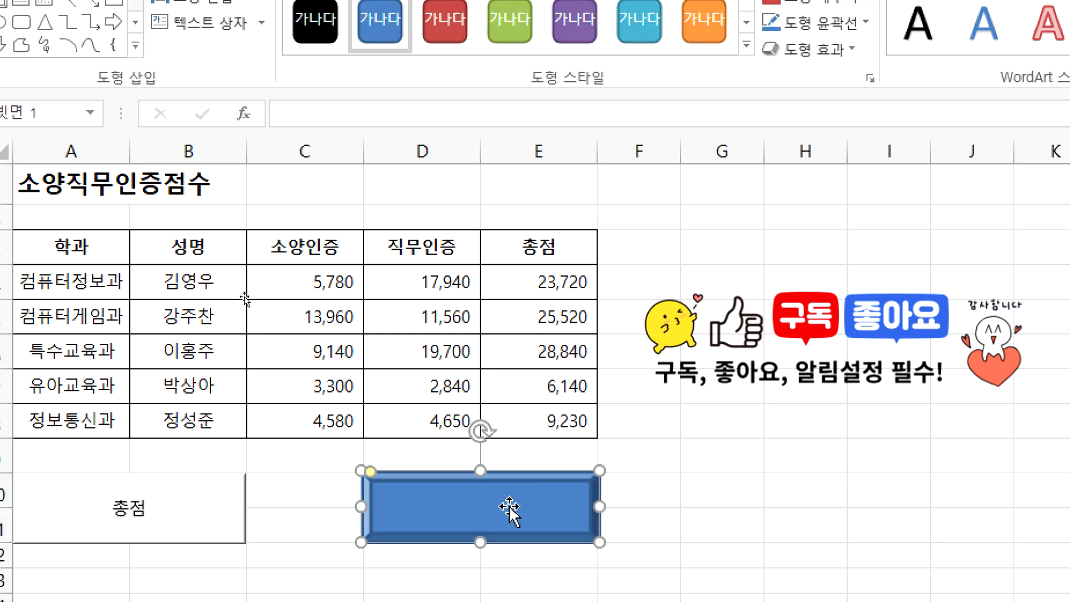
pyautogui.write('채우기')
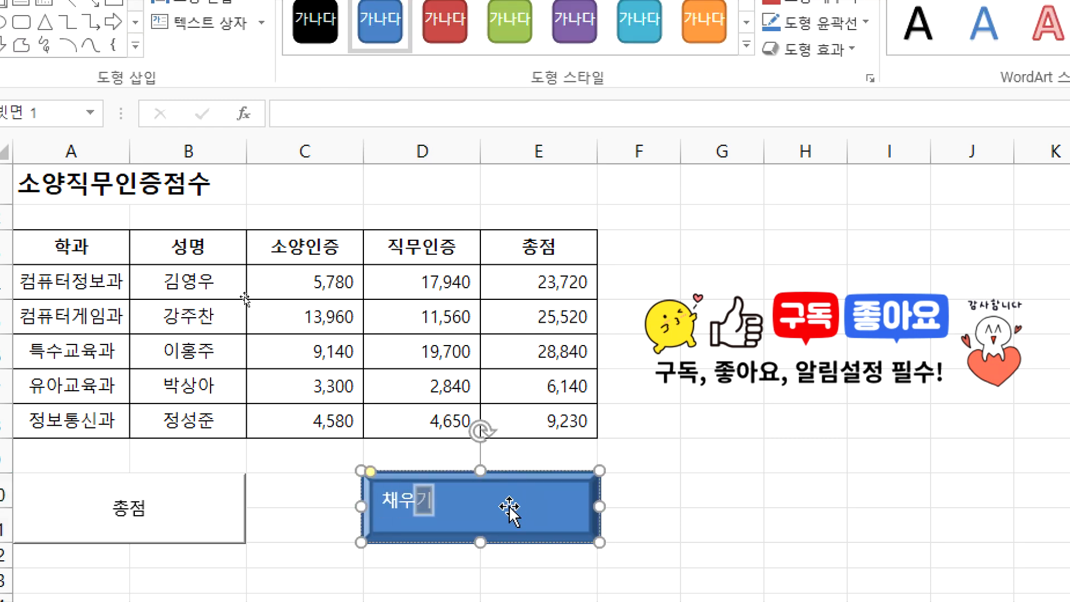
# Center the 채우기 text vertically and horizontally in the bevel shape
pyautogui.click(503, 510)
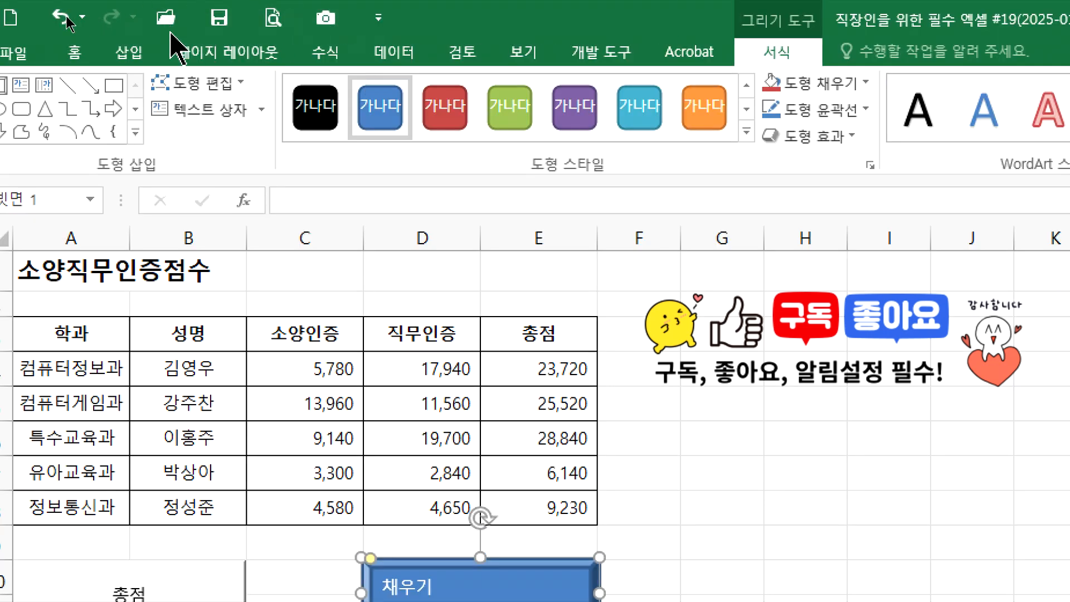
pyautogui.click(74, 52)
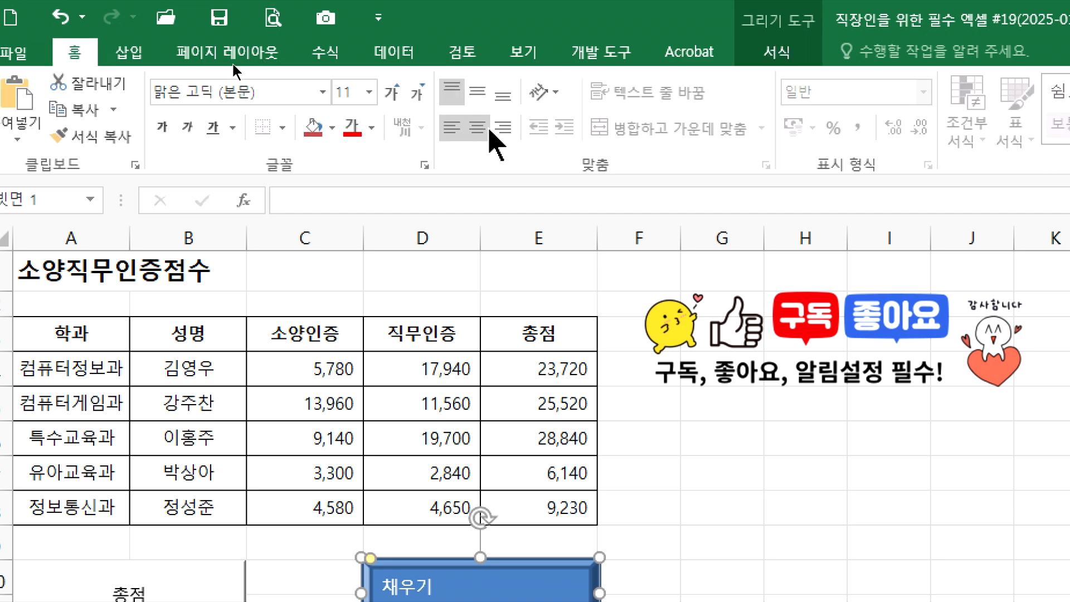
pyautogui.click(477, 91)
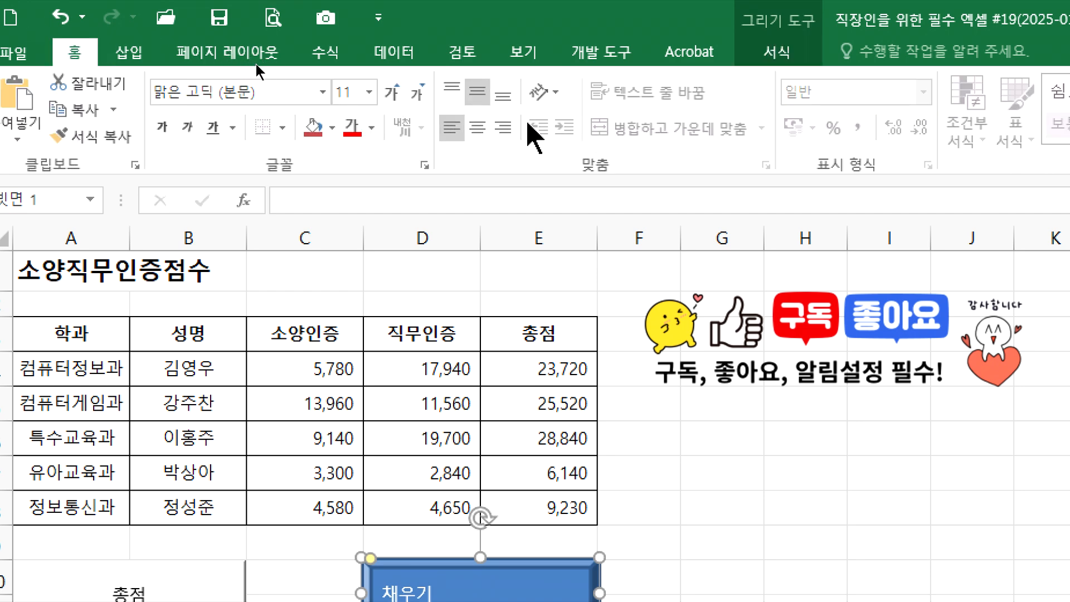
pyautogui.click(476, 130)
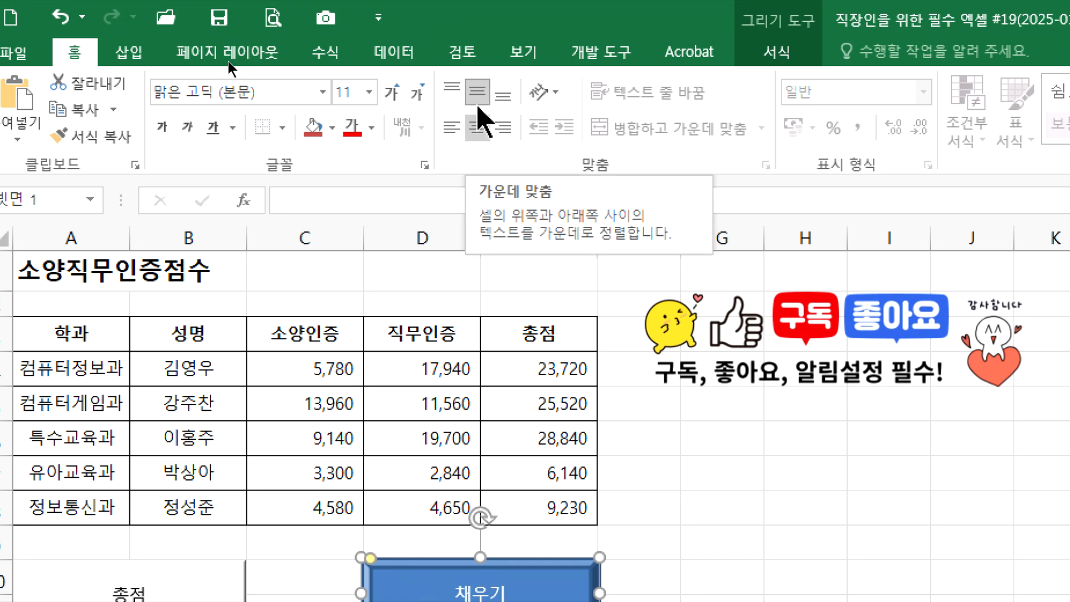
# Align the 채우기 text to the top and left inside the bevel shape
pyautogui.click(451, 128)
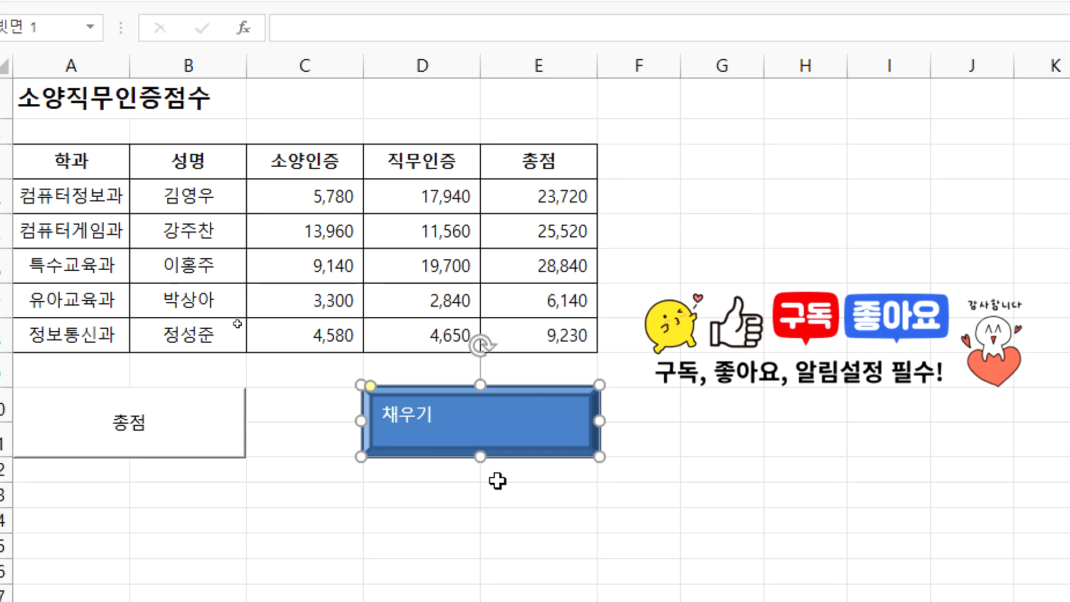
pyautogui.moveTo(73, 160); pyautogui.dragTo(520, 167)
pyautogui.click(456, 426)
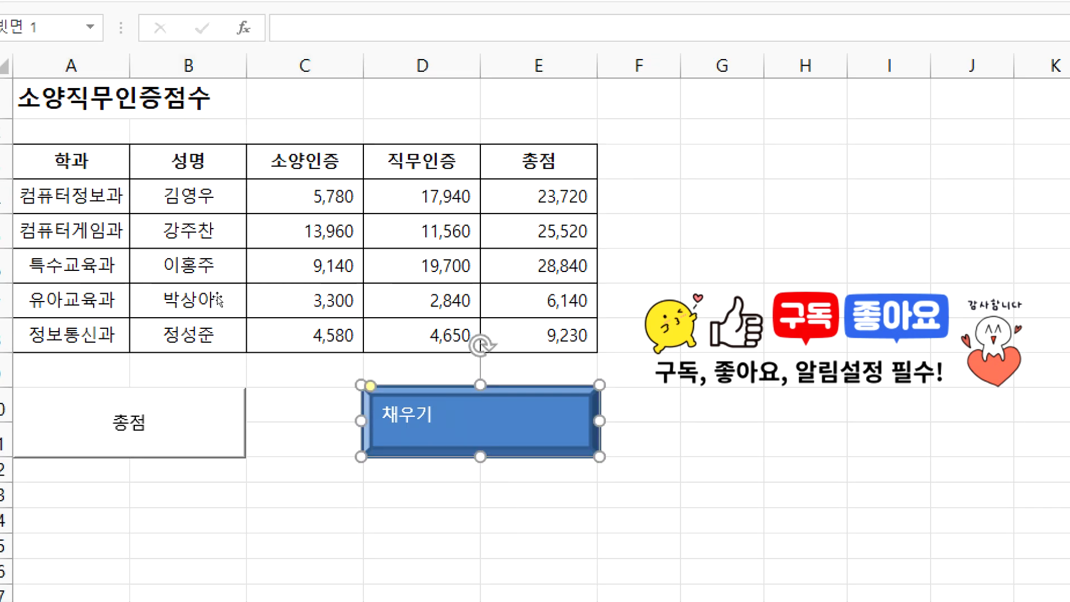
# Assign a newly recorded macro named 채우기 to the bevel shape and begin recording it in the current workbook
pyautogui.rightClick(456, 424)
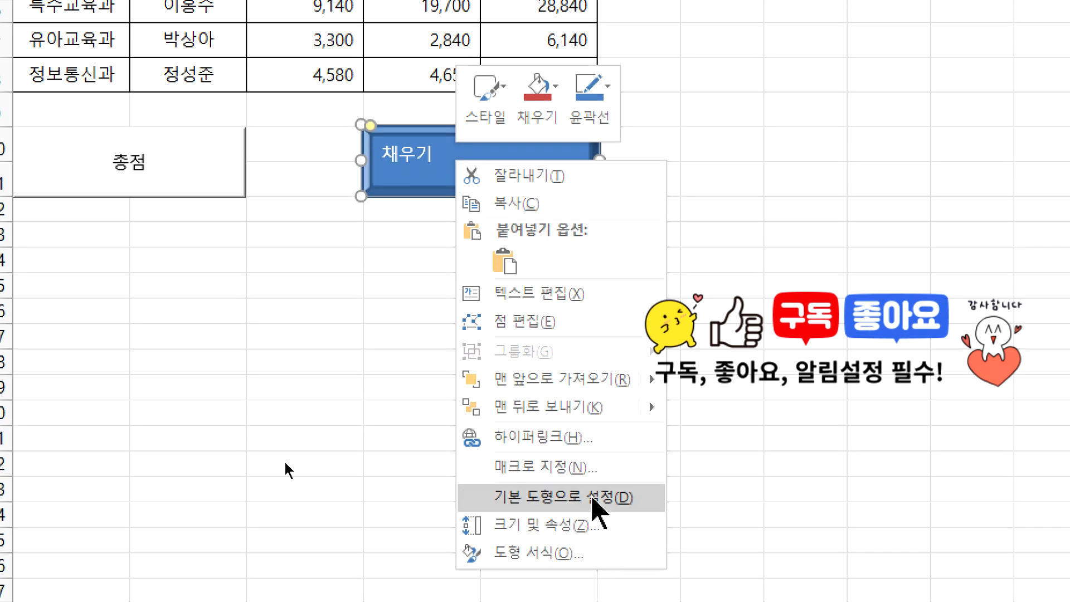
pyautogui.click(580, 466)
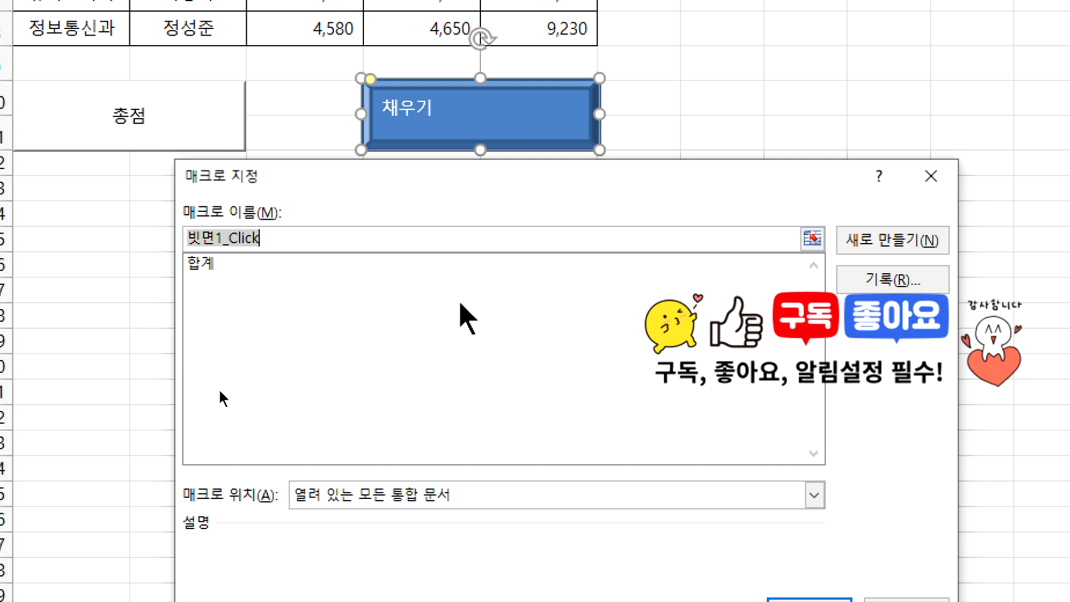
pyautogui.write('ㅊㅐ우기')
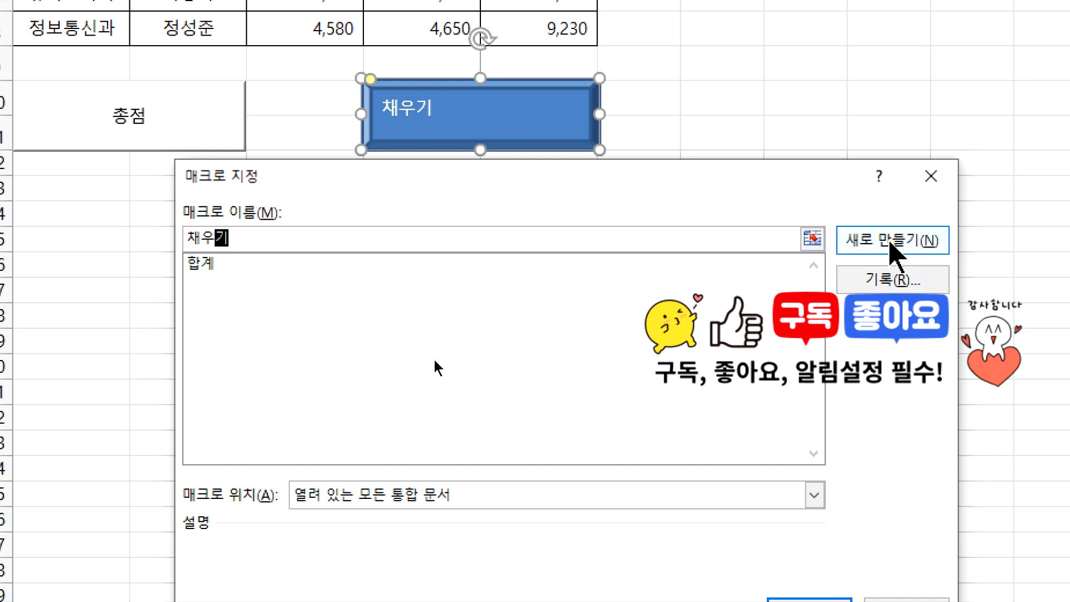
pyautogui.click(891, 243)
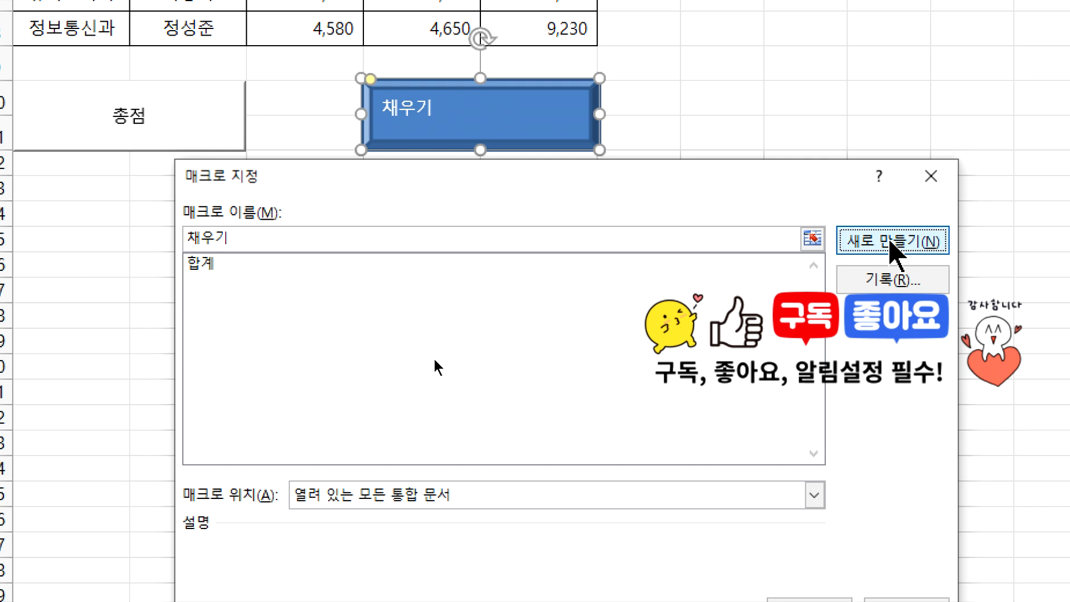
pyautogui.click(886, 281)
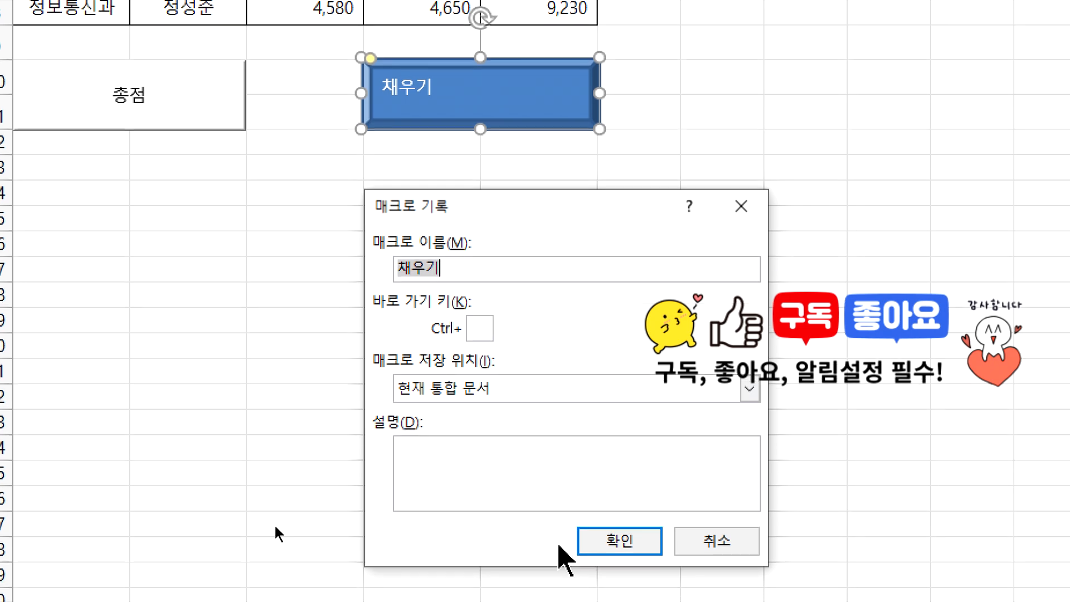
pyautogui.click(594, 560)
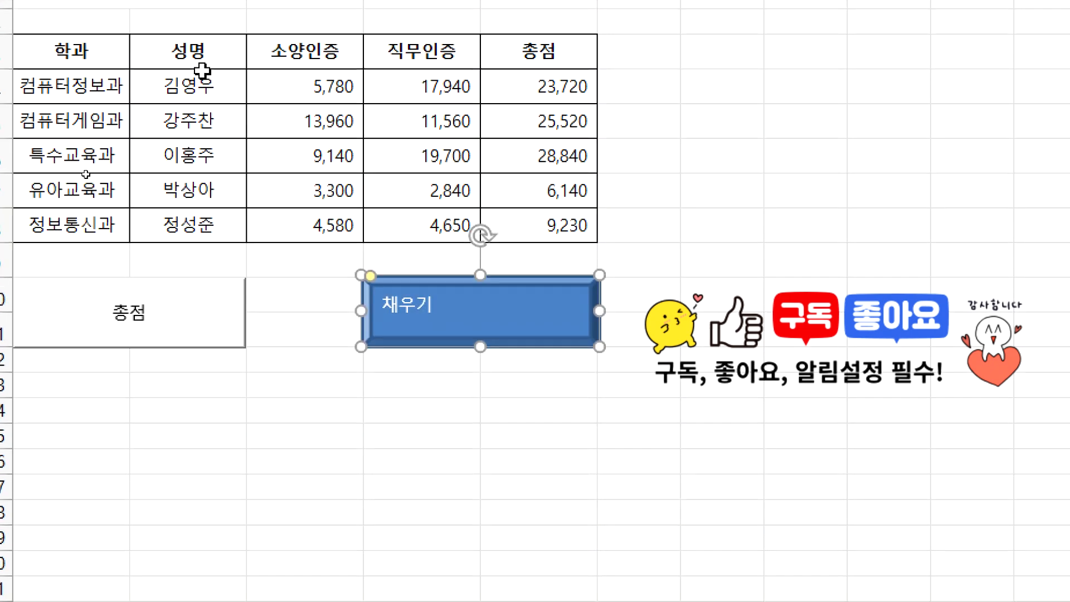
# Fill the header cells A3:E3 with standard yellow and stop recording the macro
pyautogui.moveTo(64, 74); pyautogui.dragTo(518, 76)
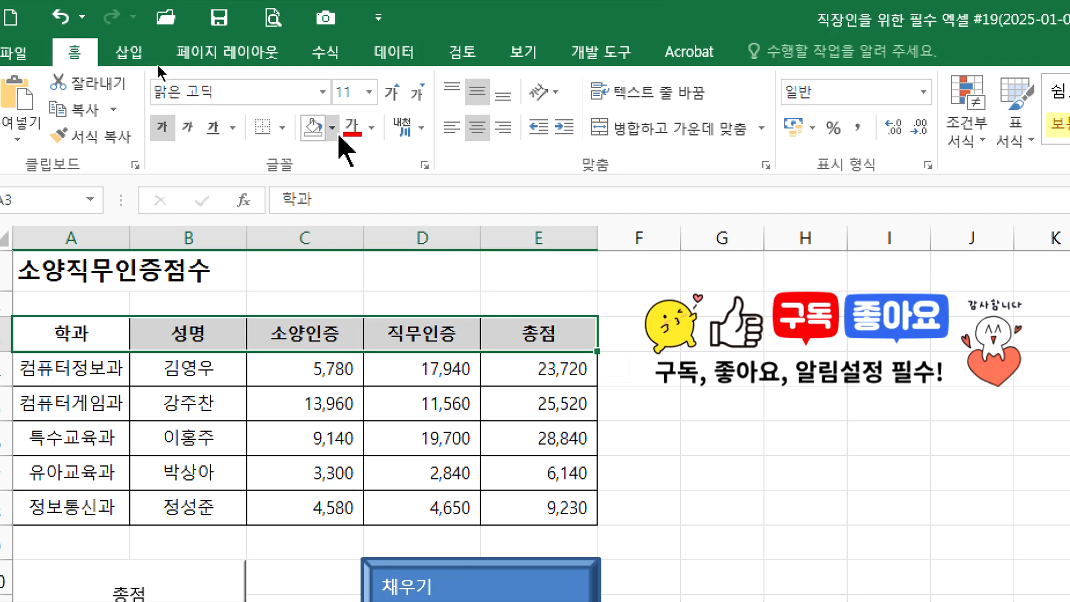
pyautogui.click(332, 128)
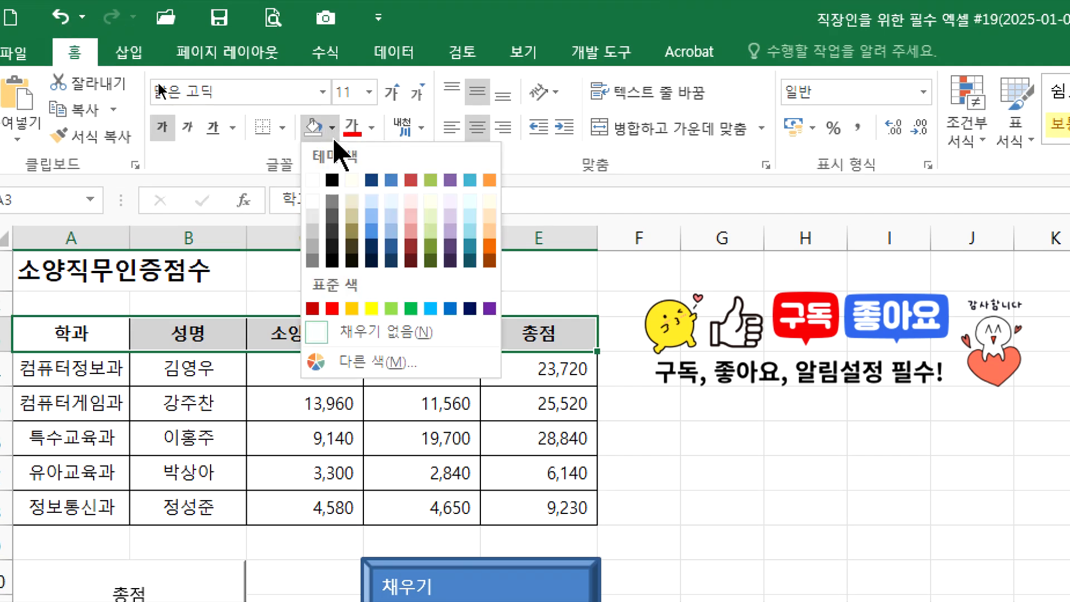
pyautogui.click(370, 309)
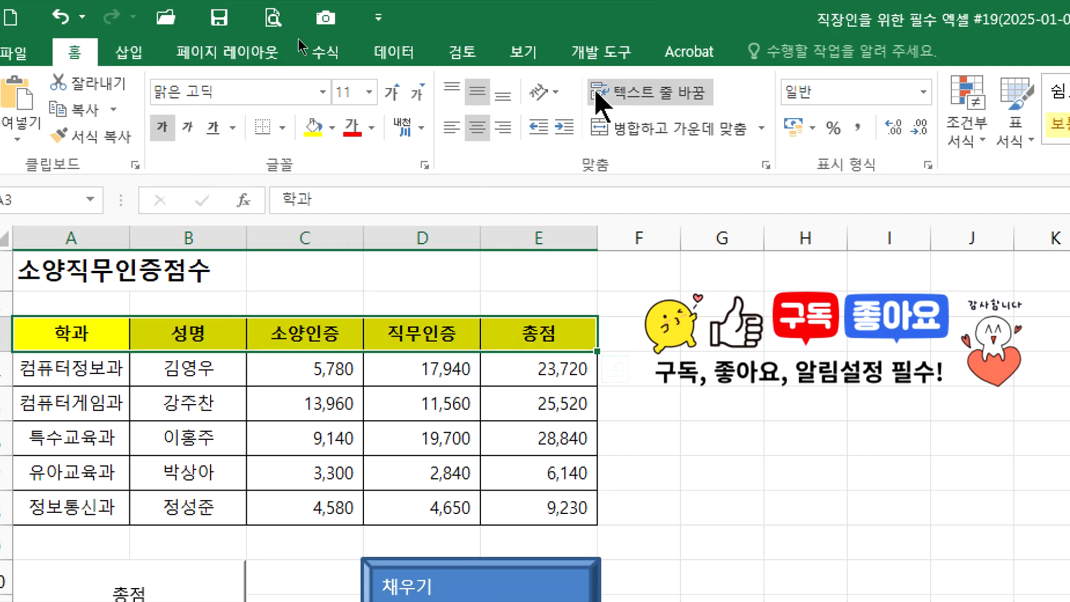
pyautogui.click(608, 53)
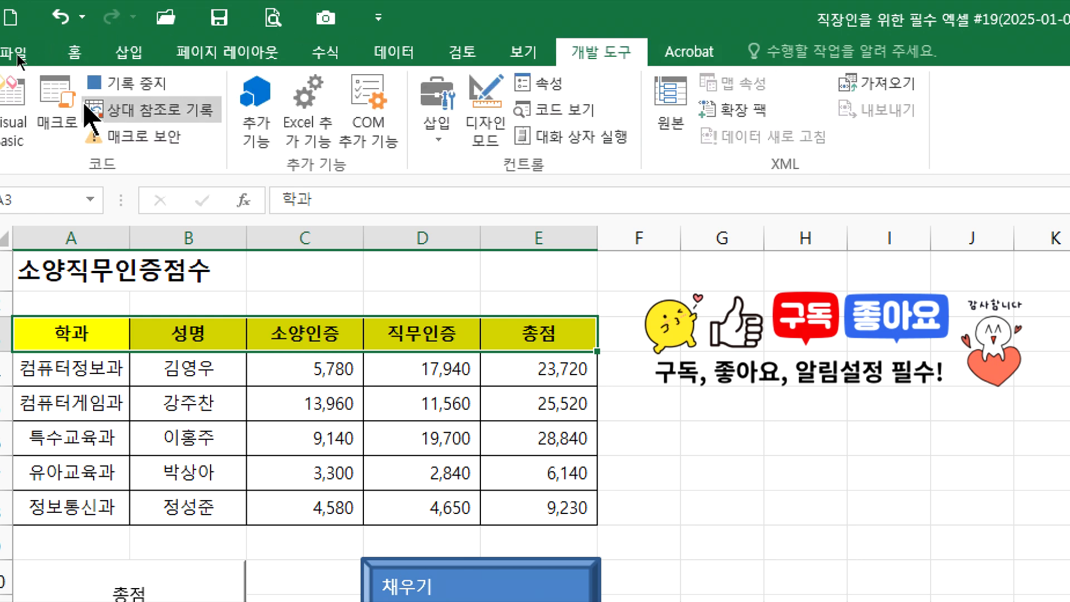
pyautogui.click(156, 89)
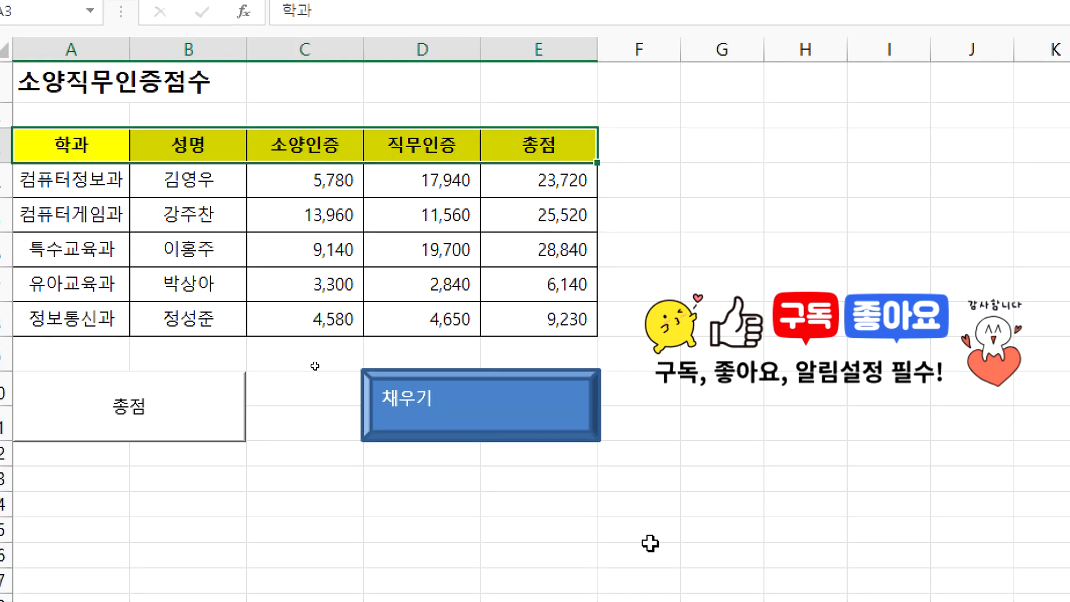
# Fill the header cells A3:E3 with standard orange, deselect them, and run the 채우기 bevel shape's macro as a test
pyautogui.click(649, 543)
pyautogui.moveTo(22, 144); pyautogui.dragTo(539, 167)
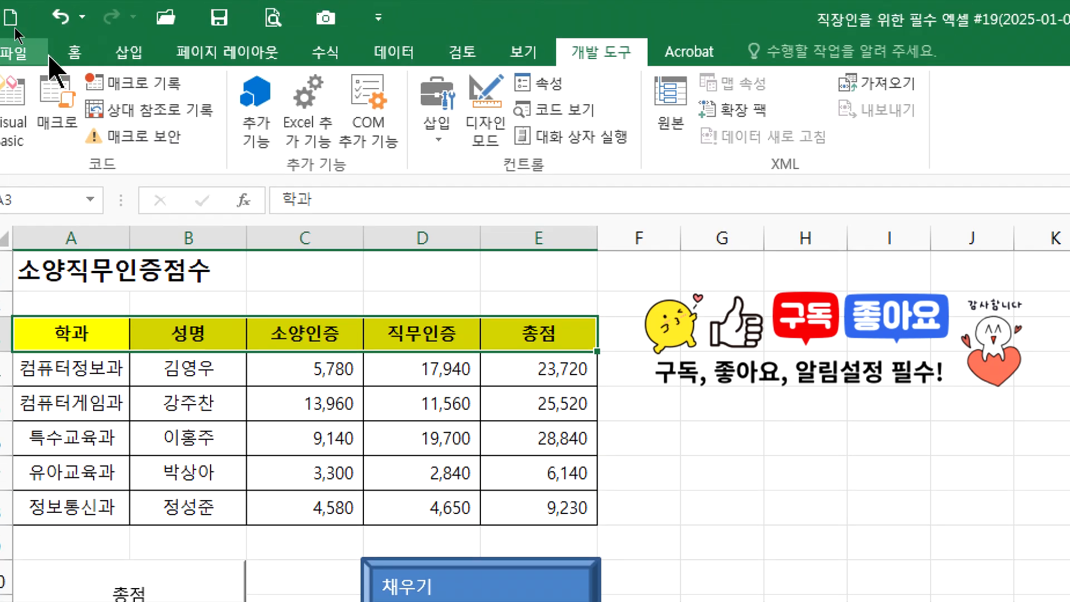
pyautogui.click(76, 49)
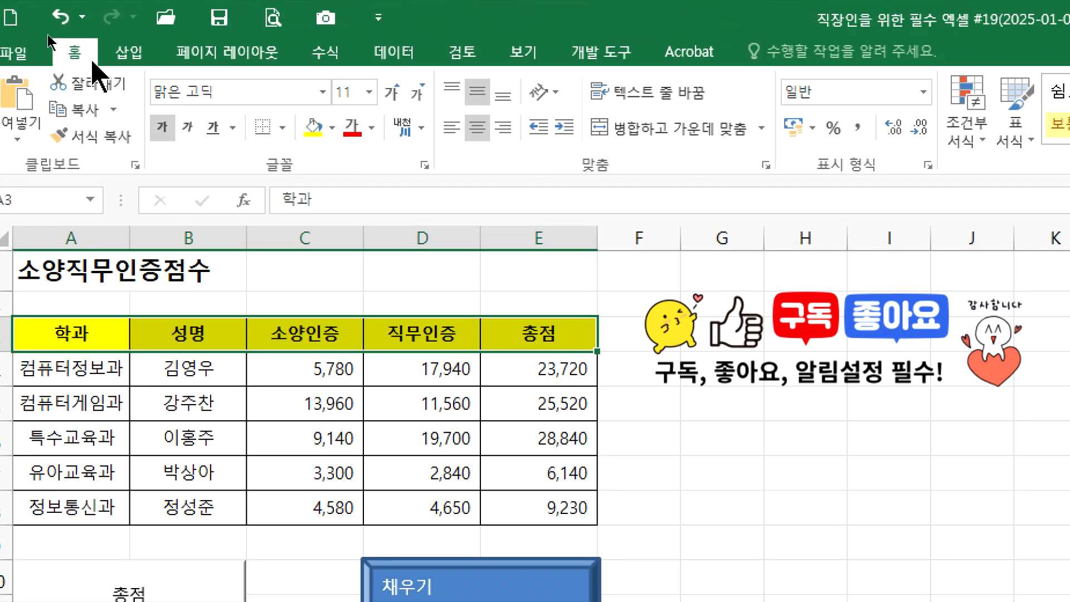
pyautogui.click(332, 127)
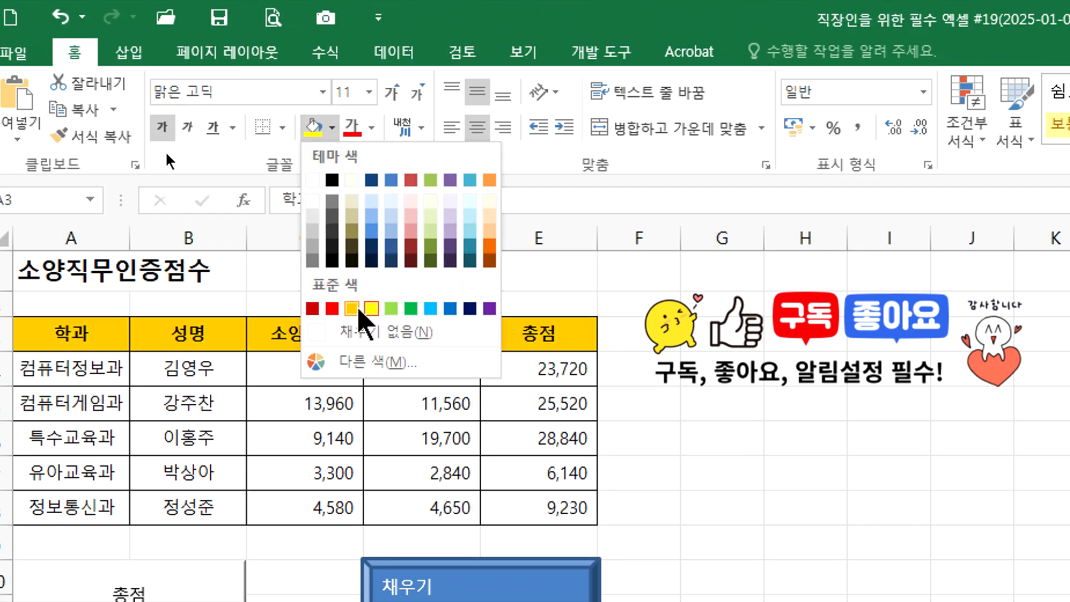
pyautogui.click(352, 308)
pyautogui.click(802, 473)
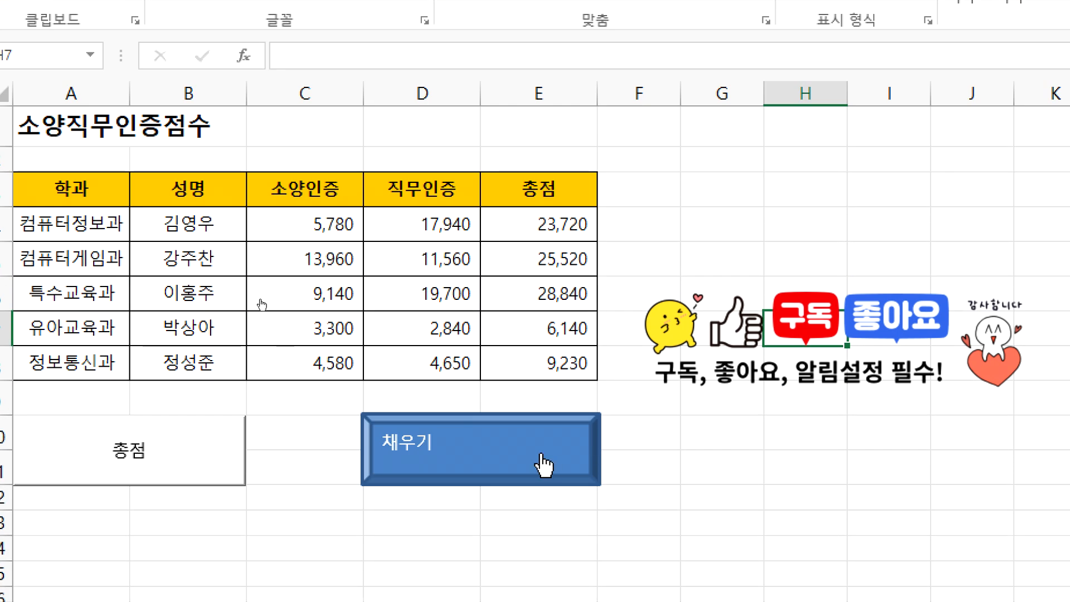
pyautogui.click(543, 464)
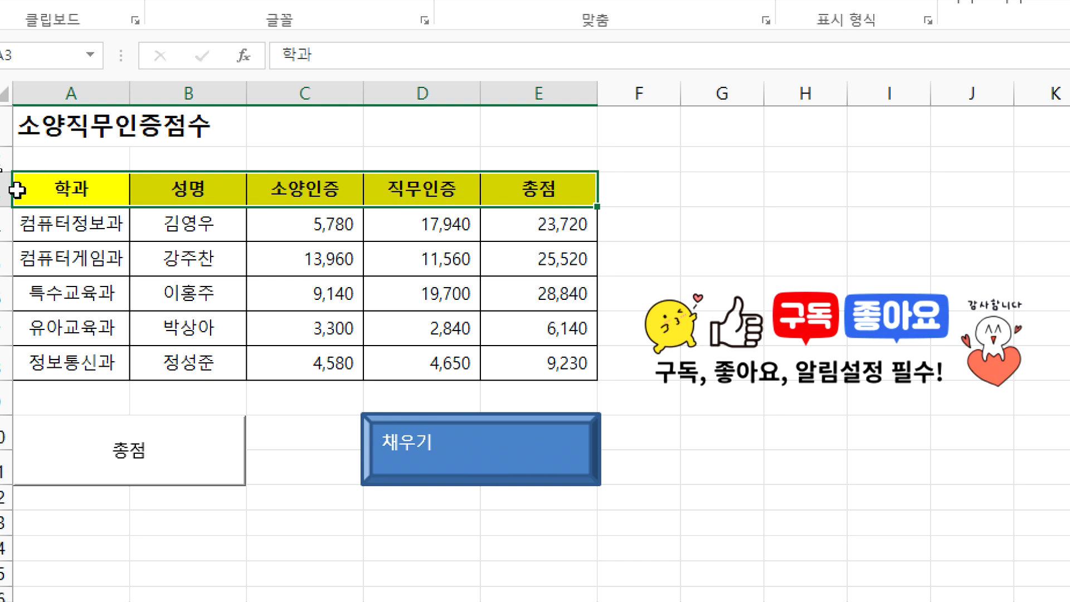
# Run the 총점 button's macro and the 채우기 shape's macro to compare them, ending with cell F3 selected
pyautogui.click(176, 471)
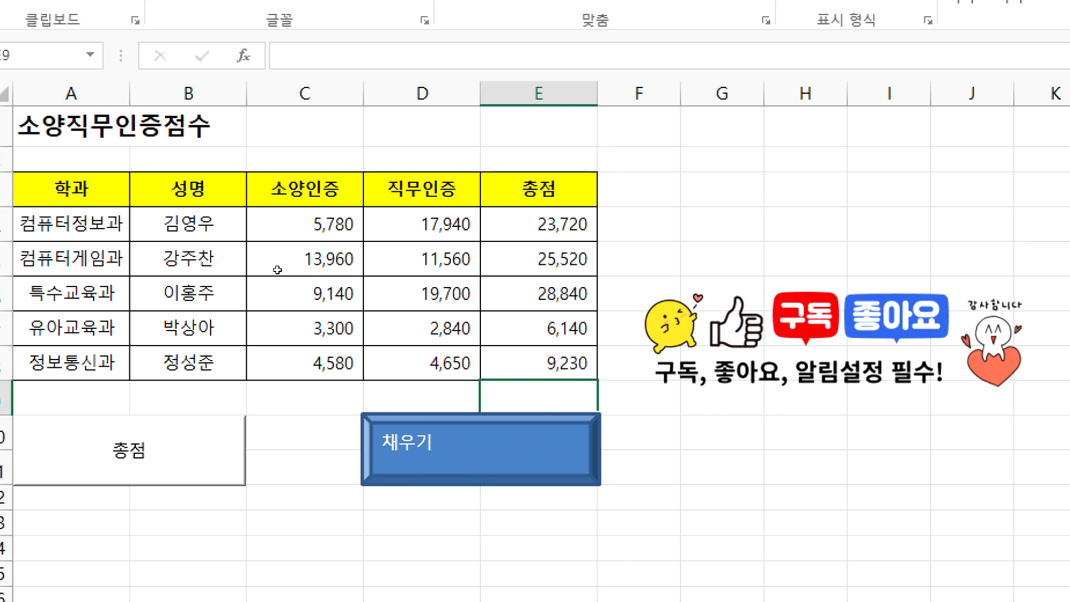
pyautogui.click(550, 440)
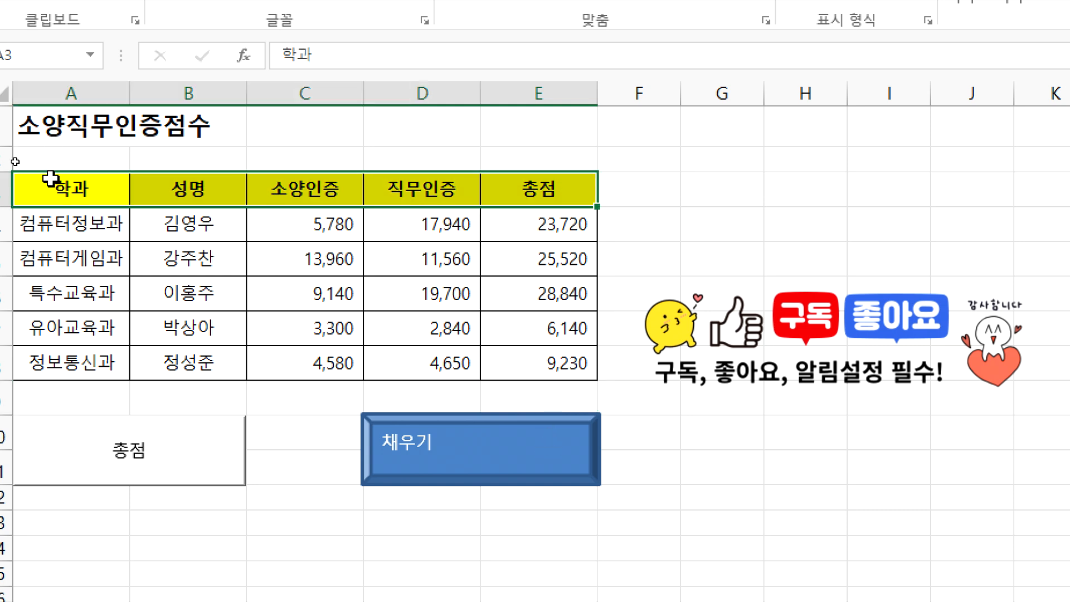
pyautogui.click(668, 195)
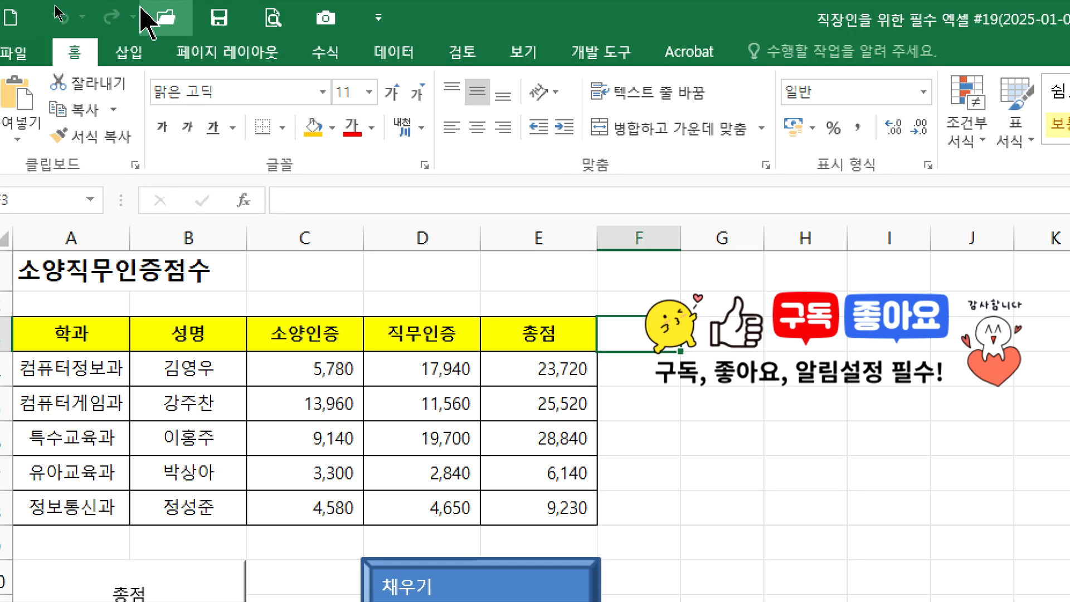
# Open the 합계 macro's code for editing from the workbook's macro list
pyautogui.click(601, 53)
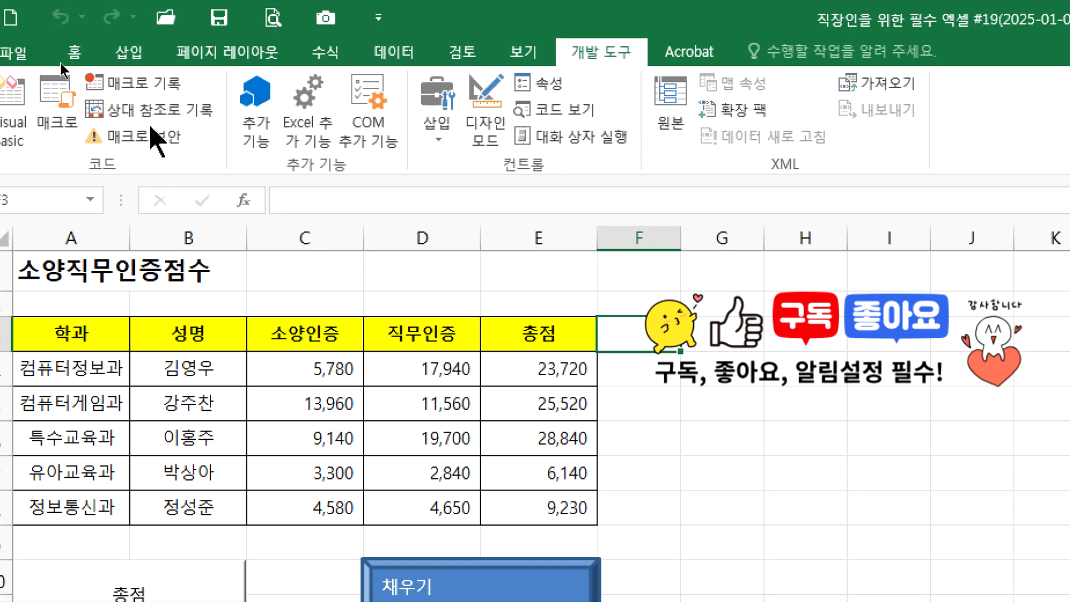
pyautogui.click(56, 106)
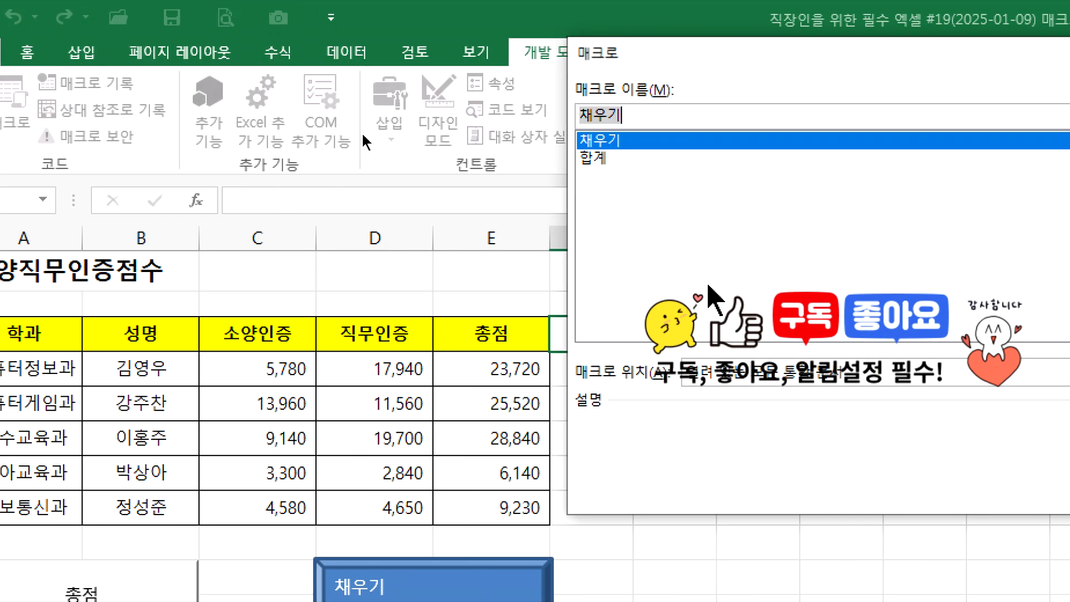
pyautogui.click(641, 158)
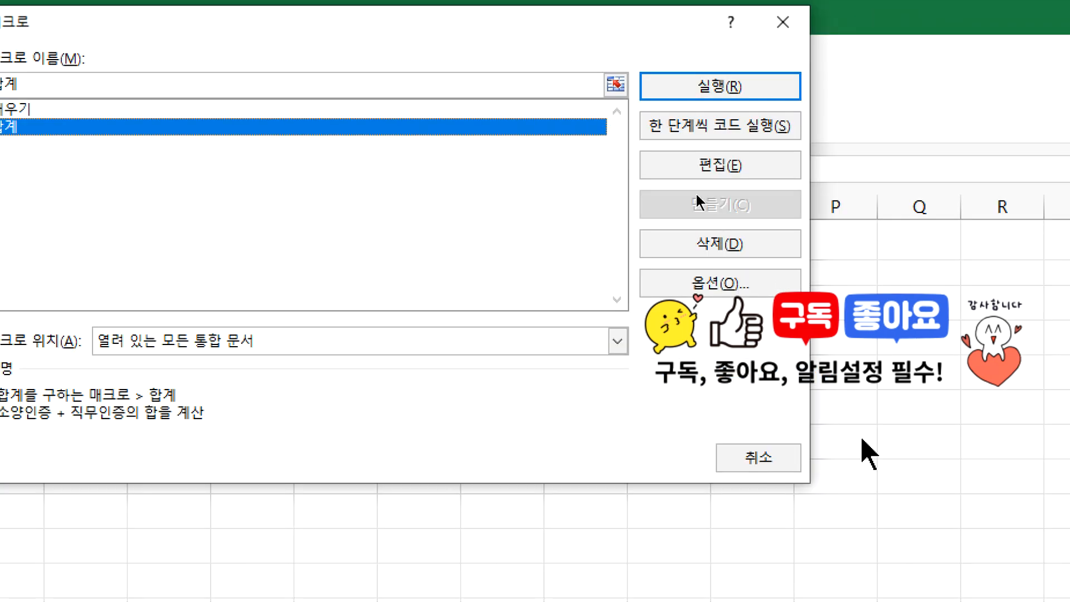
pyautogui.click(661, 170)
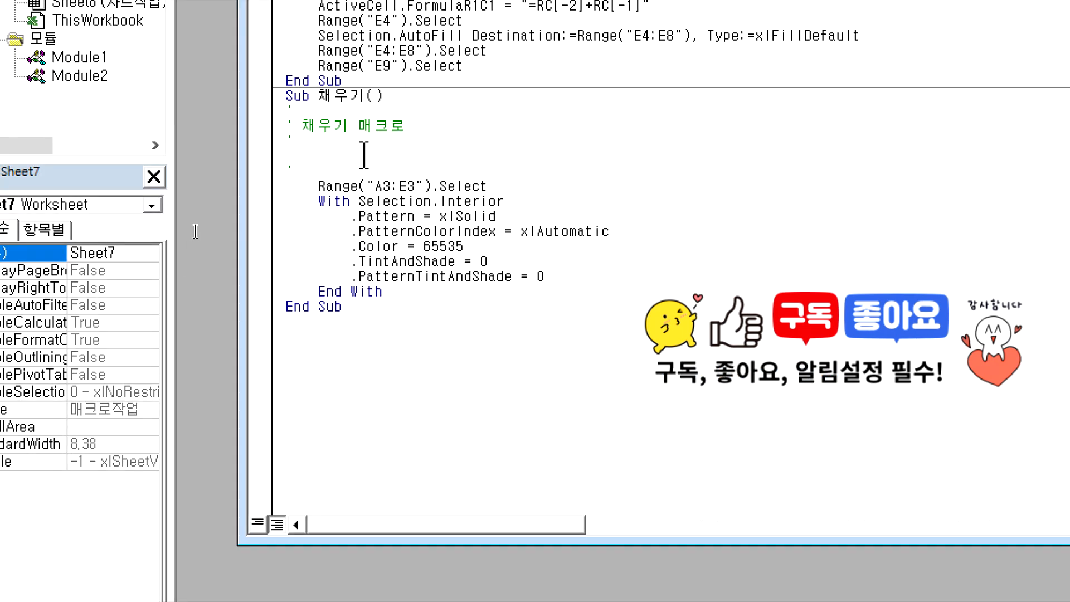
# Copy the line Range("E9").Select from the 합계 macro to after End With in the 채우기 macro, and close the code editor
pyautogui.moveTo(474, 156); pyautogui.dragTo(315, 158)
pyautogui.hotkey('ctrl', 'c')
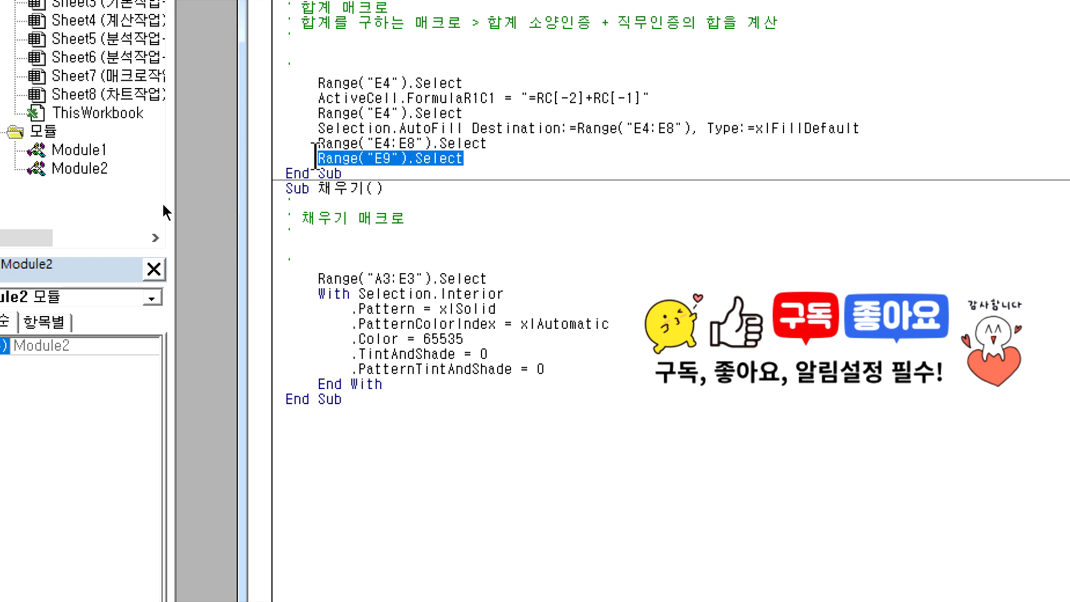
pyautogui.click(424, 385)
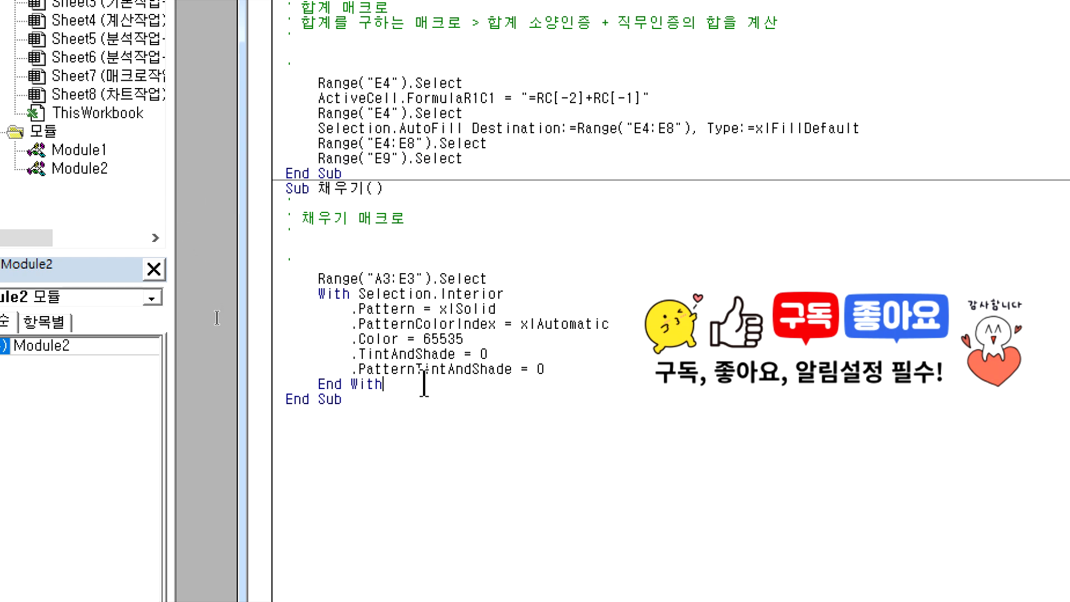
pyautogui.press('Return')
pyautogui.hotkey('ctrl', 'v')
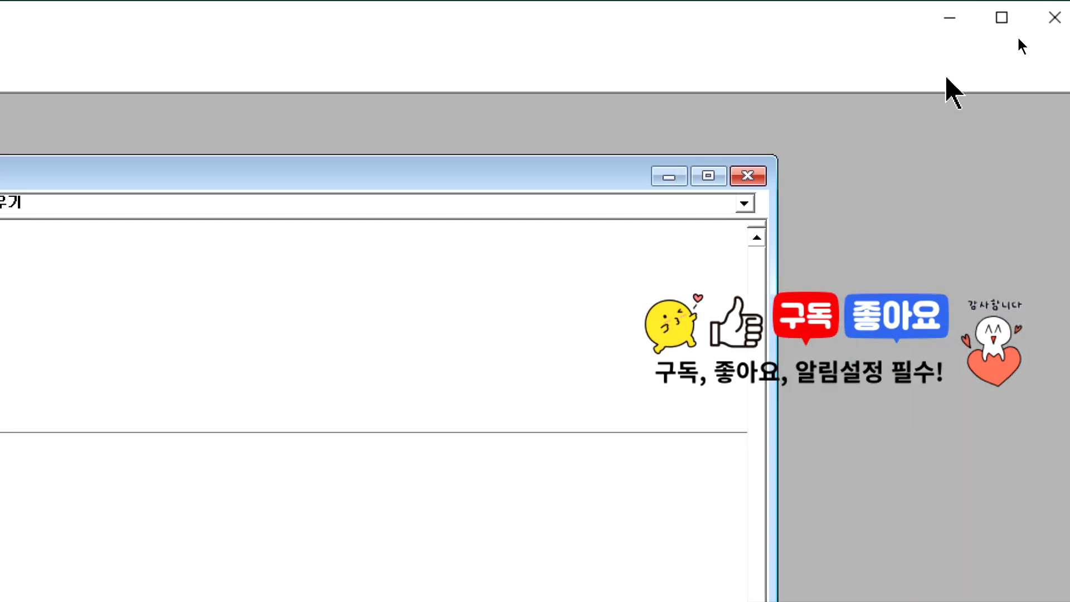
pyautogui.click(1053, 18)
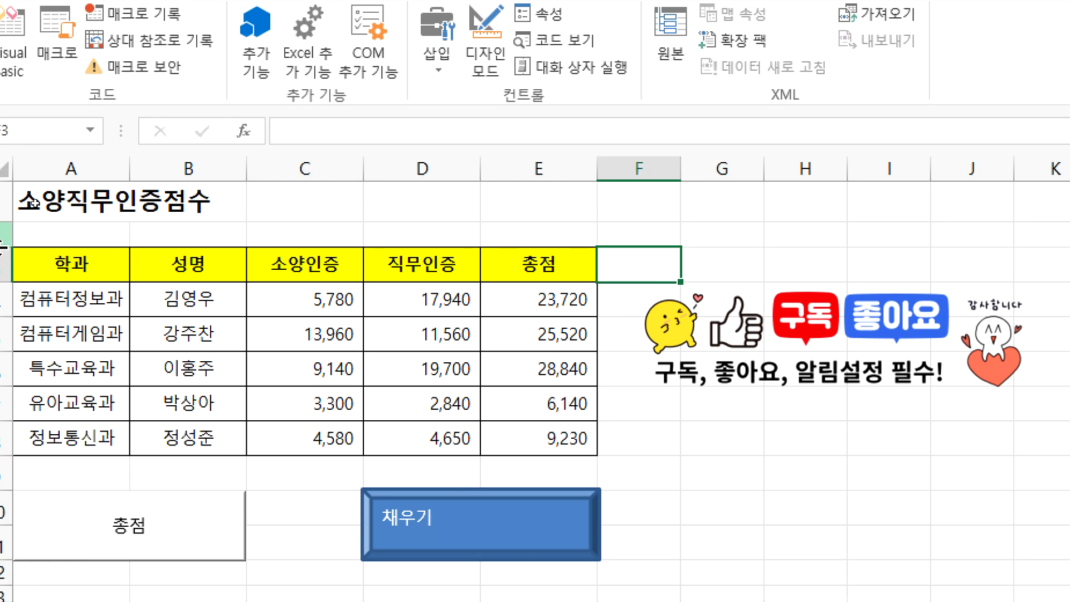
# Run the edited 채우기 macro from its shape, clear the totals in E4:E8, and recalculate them with the 총점 button
pyautogui.click(411, 521)
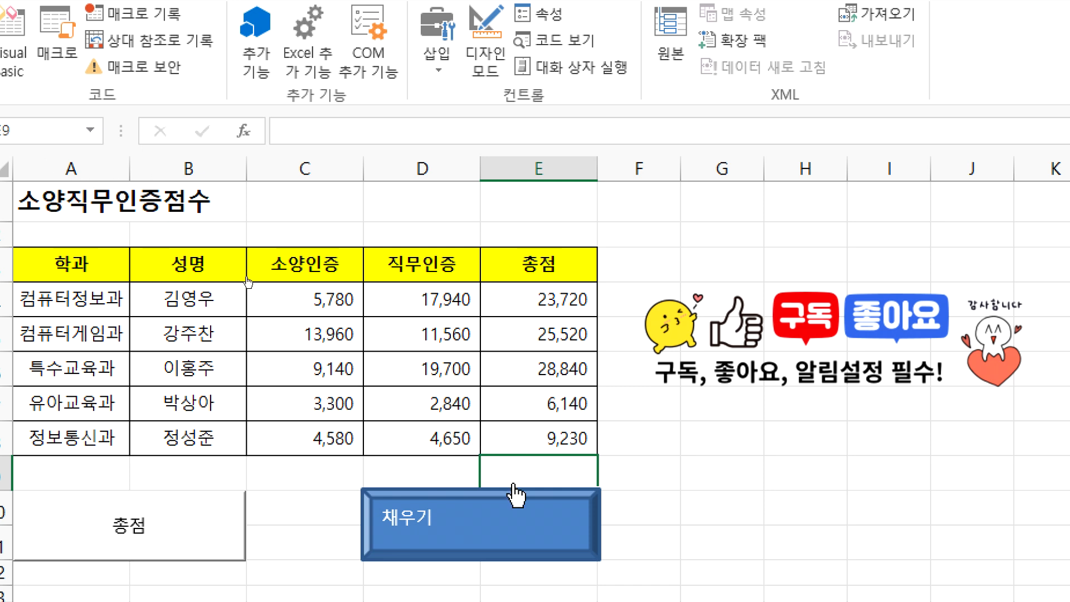
pyautogui.moveTo(559, 309); pyautogui.dragTo(537, 434)
pyautogui.press('Delete')
pyautogui.click(210, 509)
# Fill A3:F3 with orange, select cell G9, and run the 채우기 shape's macro again
pyautogui.moveTo(48, 263); pyautogui.dragTo(618, 264)
pyautogui.click(74, 21)
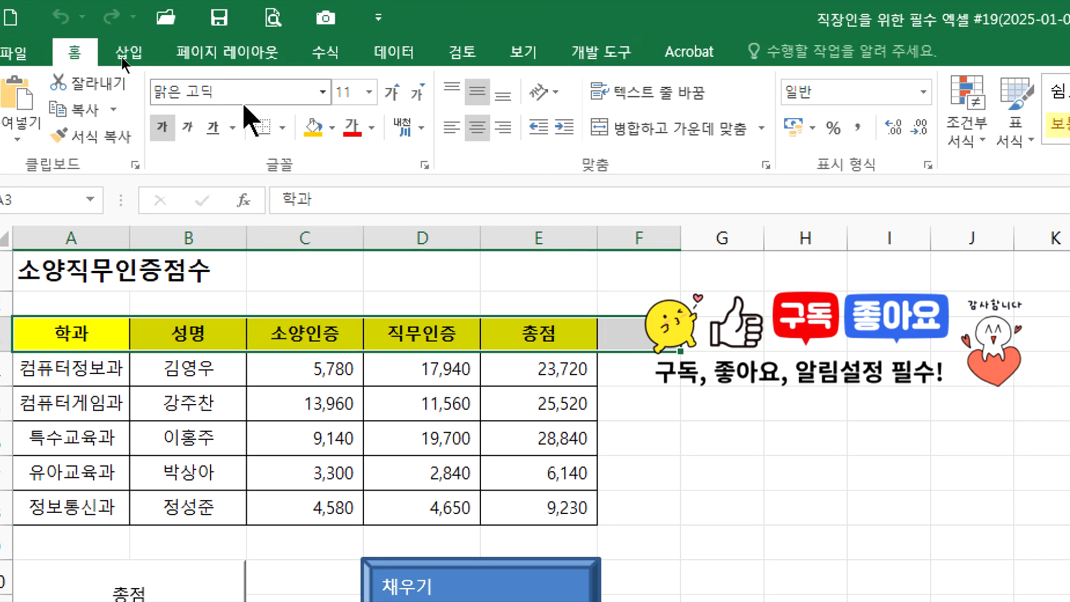
pyautogui.click(315, 97)
pyautogui.click(761, 536)
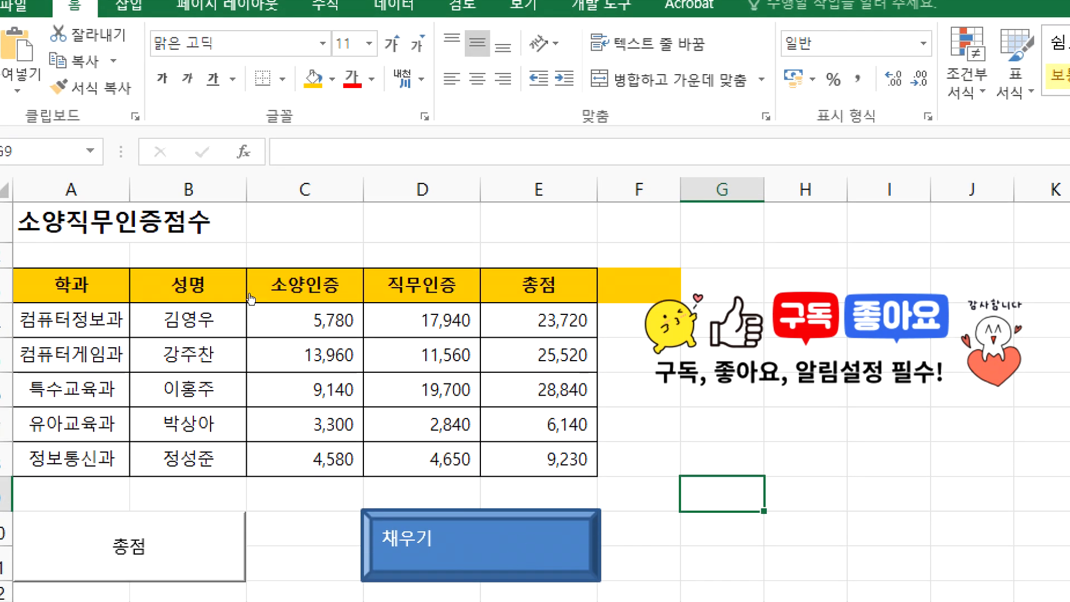
pyautogui.click(529, 597)
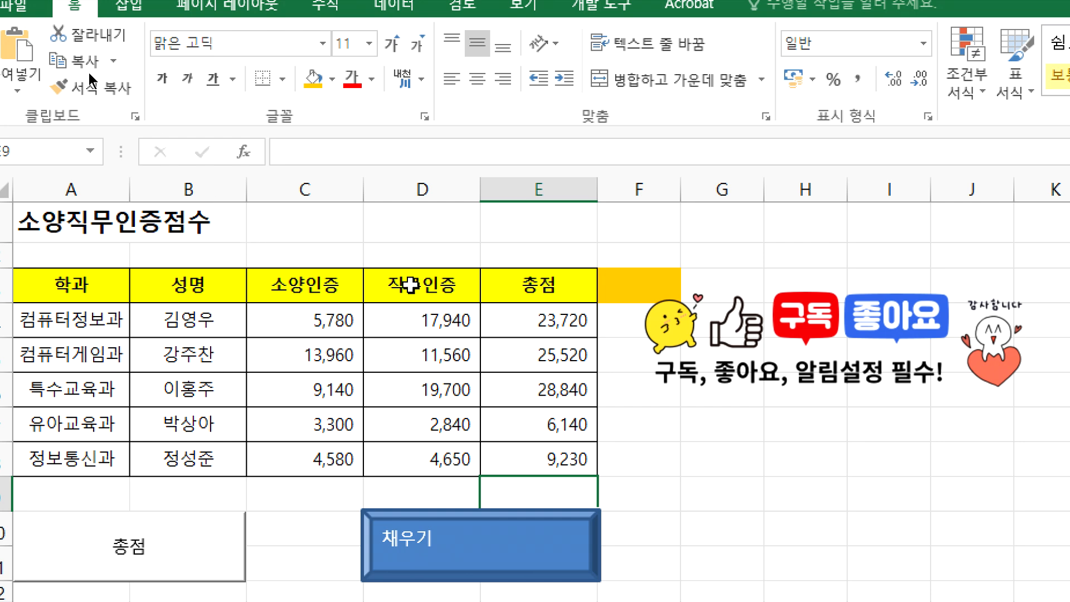
# Open the 채우기 macro's code from the macro list to review it alongside the 합계 macro
pyautogui.click(615, 64)
pyautogui.click(56, 105)
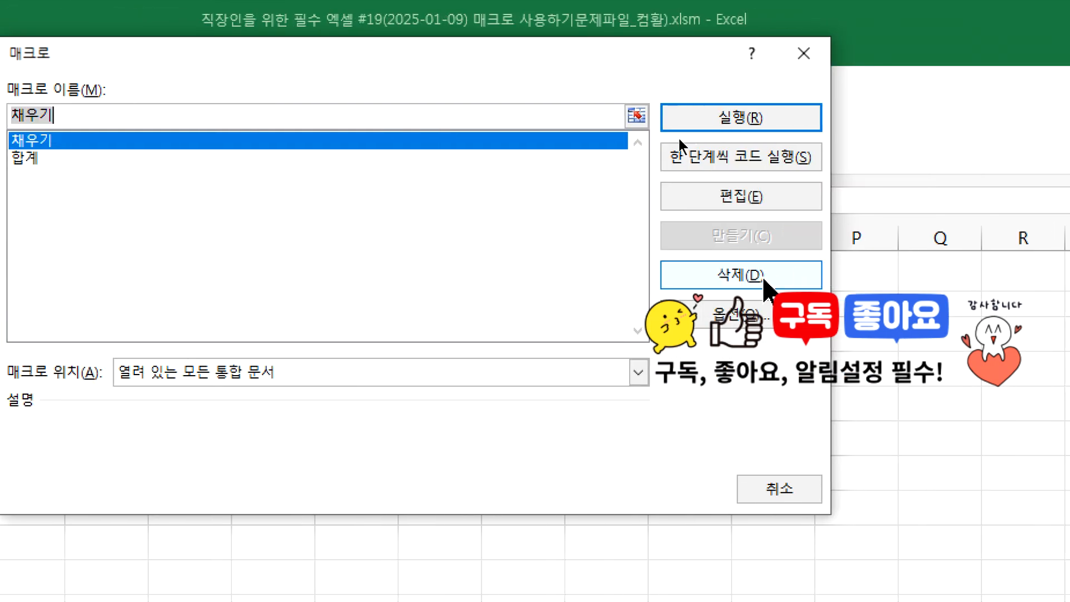
pyautogui.click(741, 198)
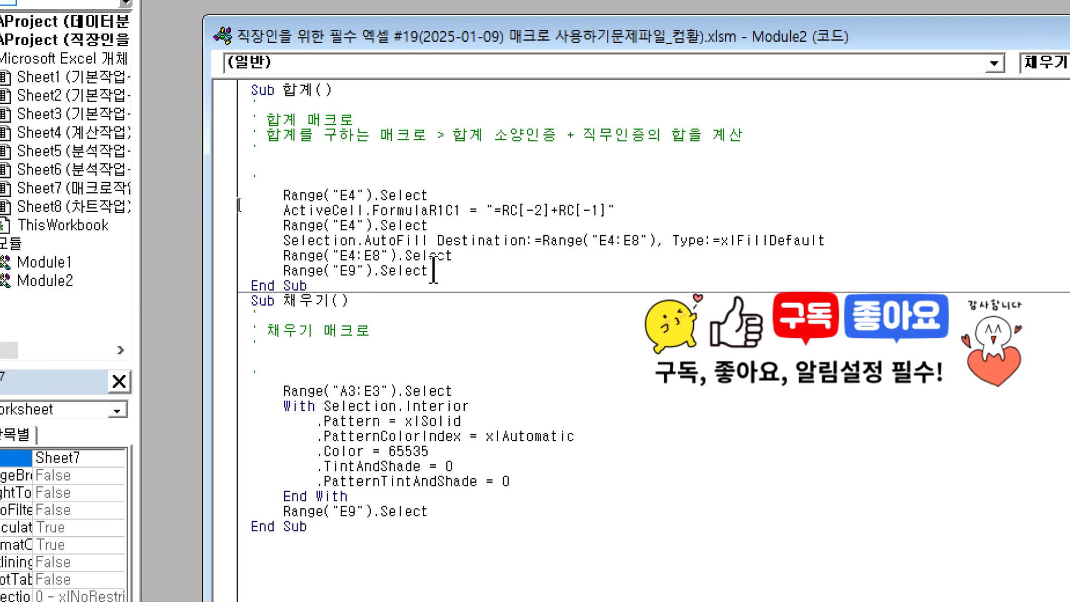
# Compare the Range("E9").Select lines at the ends of the 합계 and 채우기 macros
pyautogui.moveTo(434, 270); pyautogui.dragTo(288, 271)
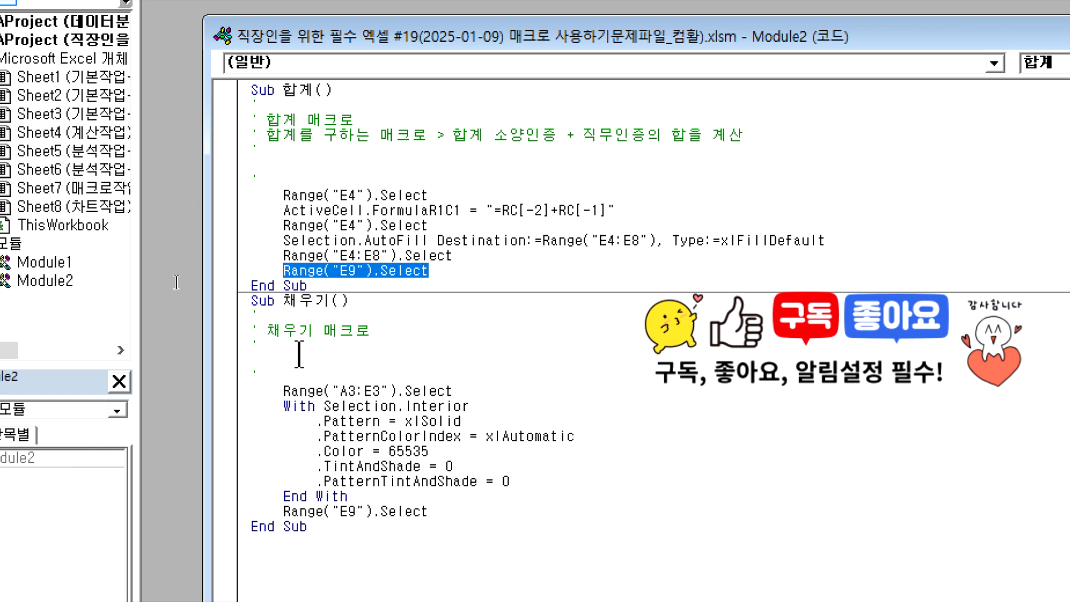
pyautogui.moveTo(281, 511); pyautogui.dragTo(467, 517)
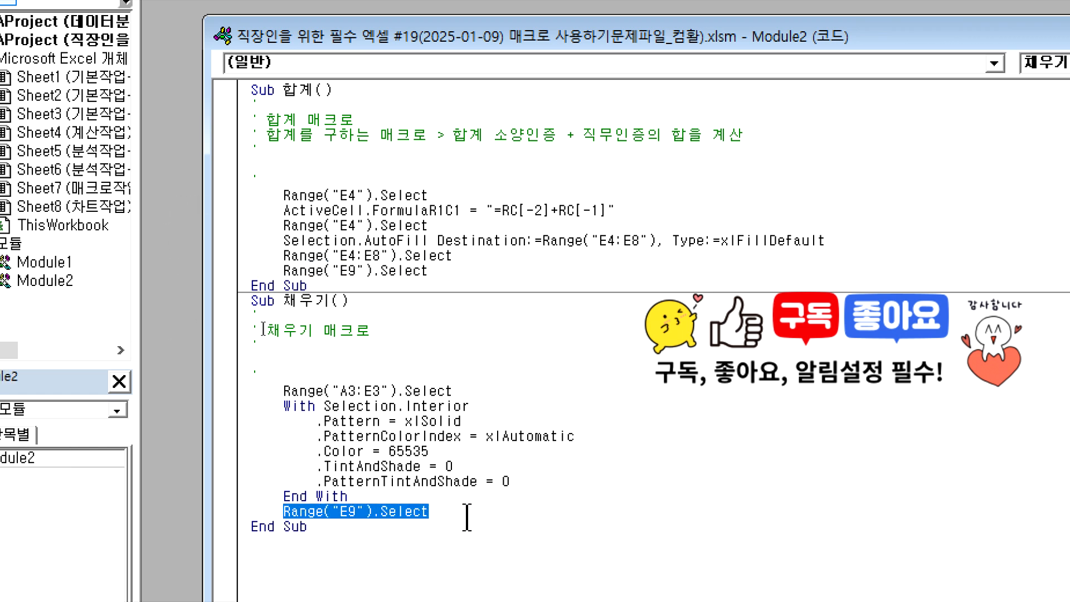
pyautogui.click(444, 517)
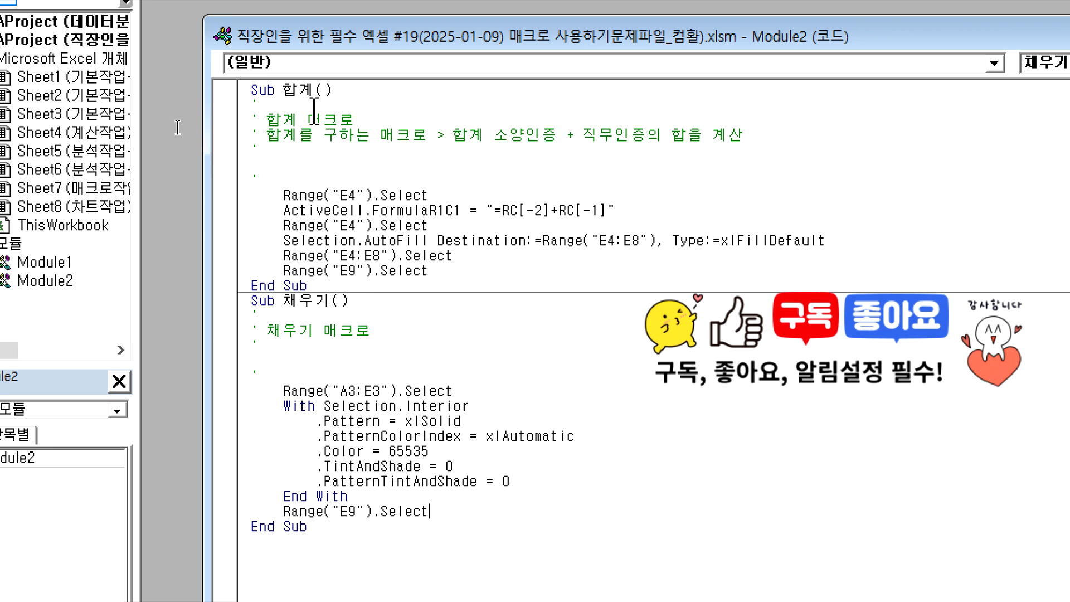
pyautogui.moveTo(307, 118); pyautogui.dragTo(367, 114)
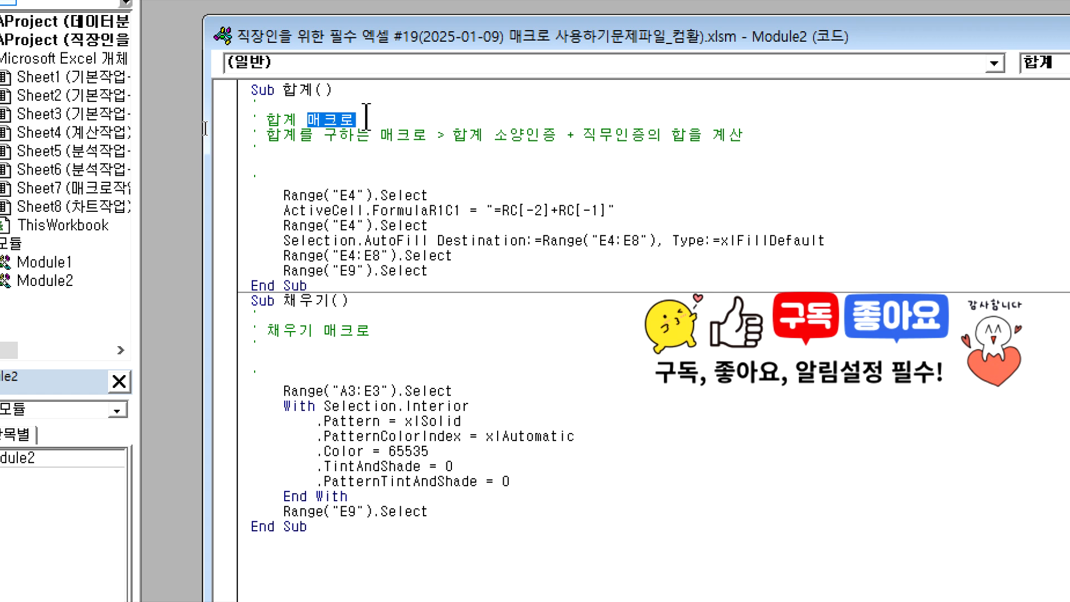
pyautogui.press('BackSpace')
pyautogui.hotkey('ctrl', 'z')
pyautogui.press('Up')
pyautogui.press('Up')
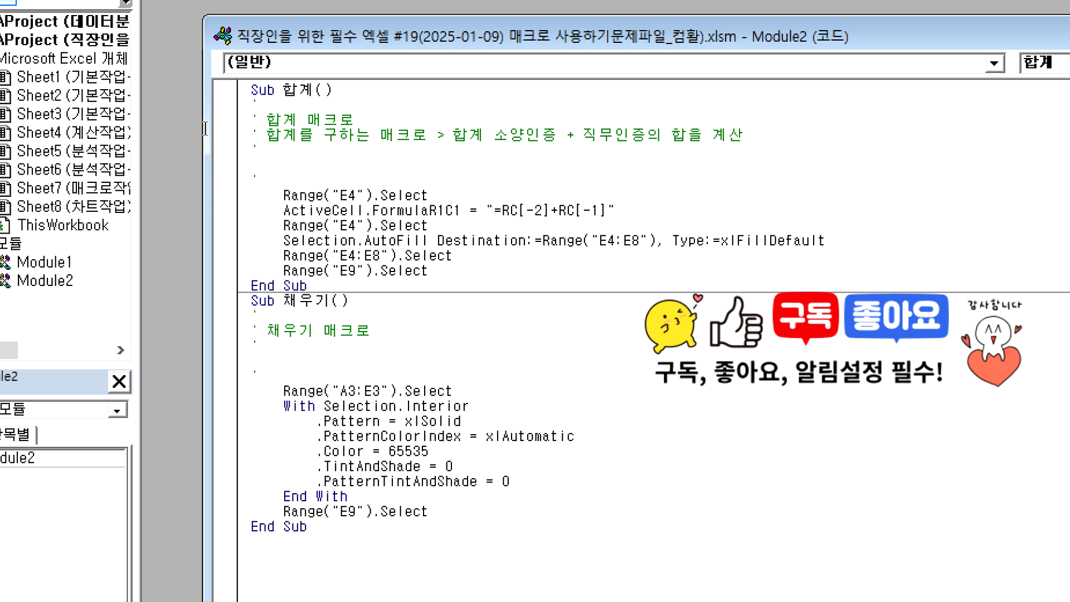
# Rename the 합계 procedure to 총합 in its Sub line and close the code editor
pyautogui.doubleClick(299, 89)
pyautogui.write('총하')
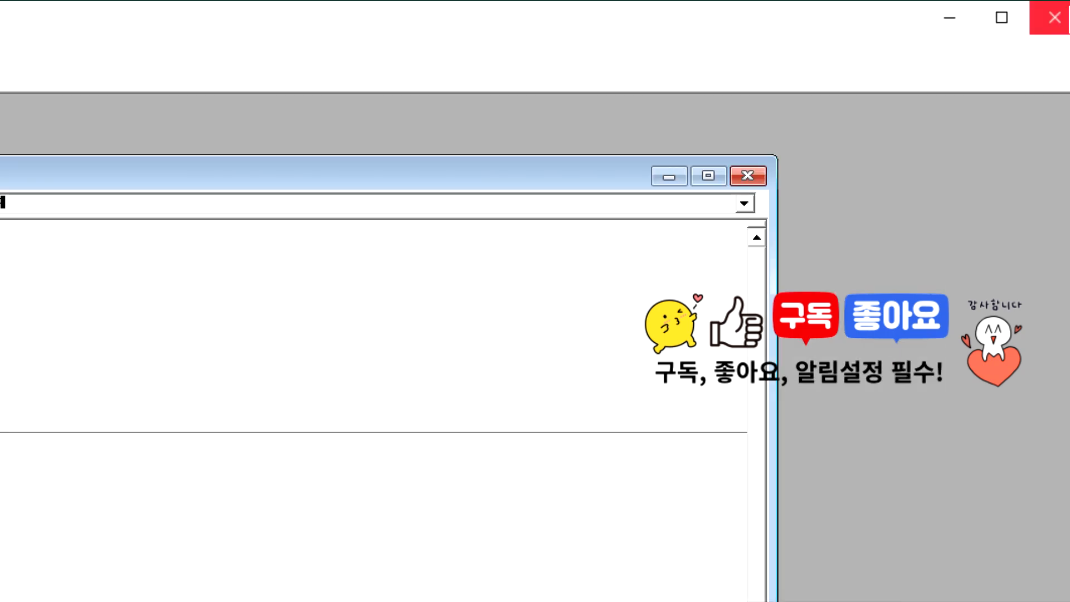
pyautogui.click(1050, 12)
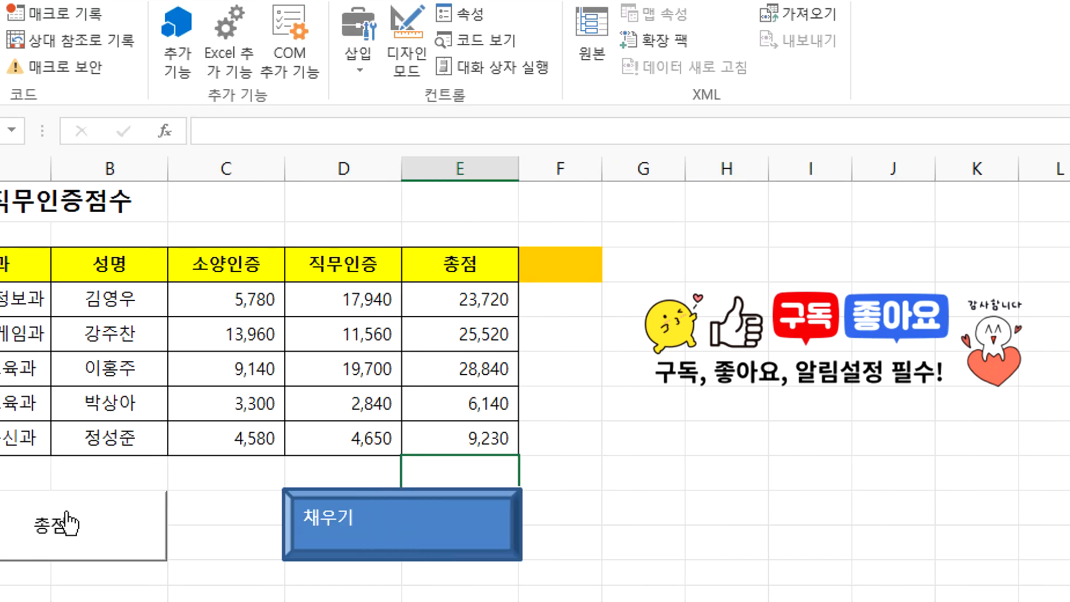
# Test the 총점 button after the macro's renaming and reassign the button to the 총합 macro
pyautogui.click(191, 458)
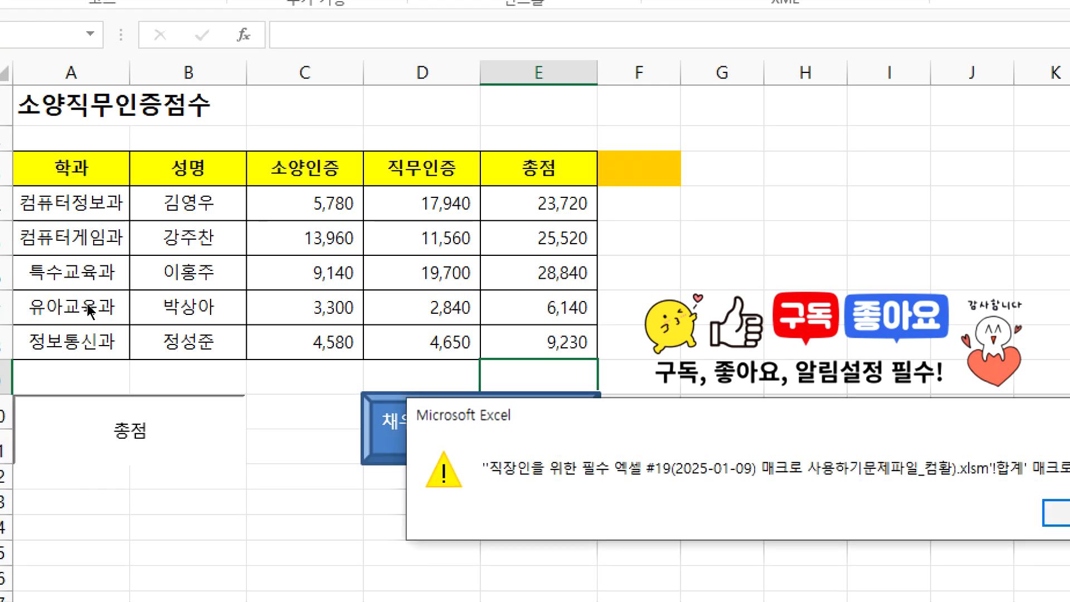
pyautogui.click(957, 512)
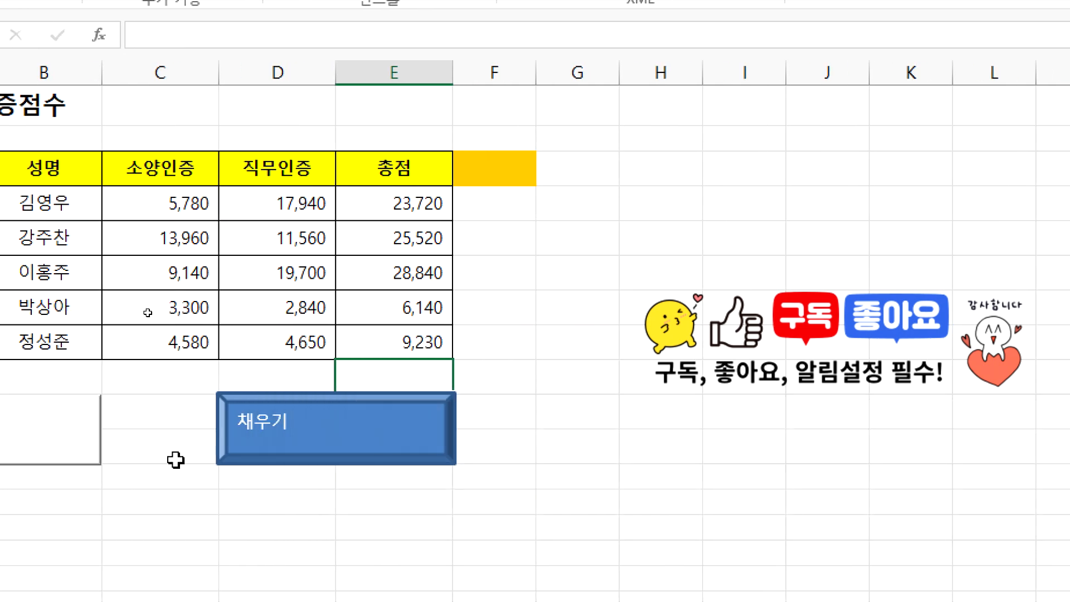
pyautogui.rightClick(49, 435)
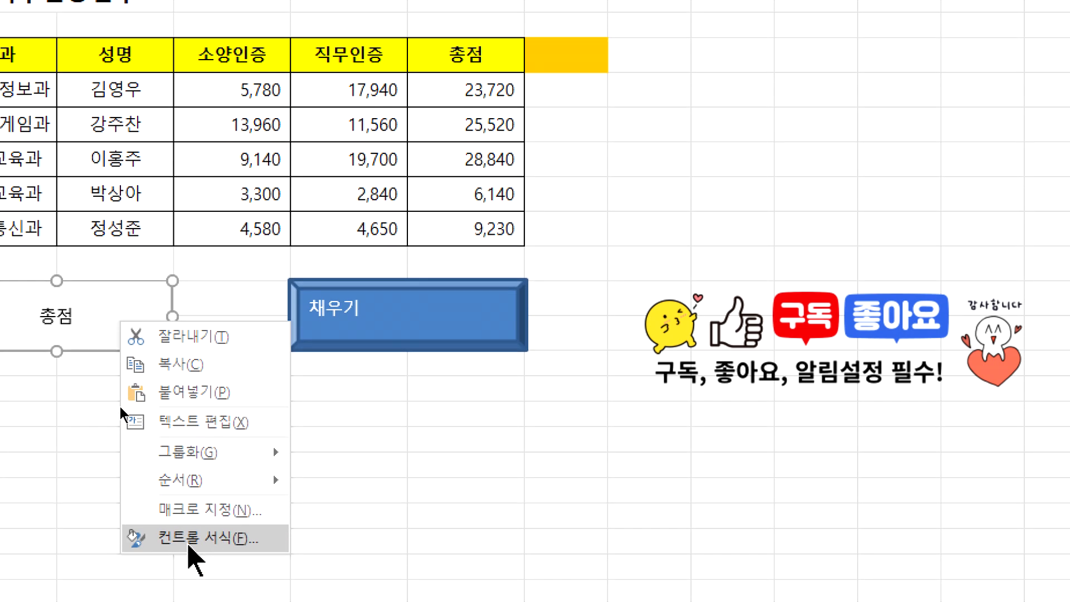
pyautogui.click(188, 508)
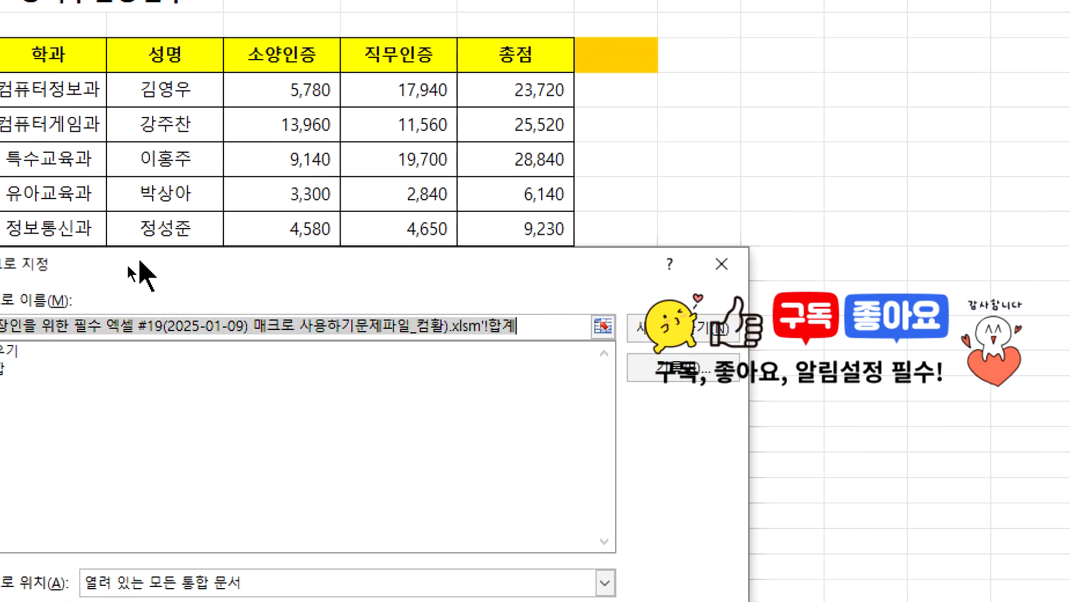
pyautogui.click(11, 369)
pyautogui.click(636, 542)
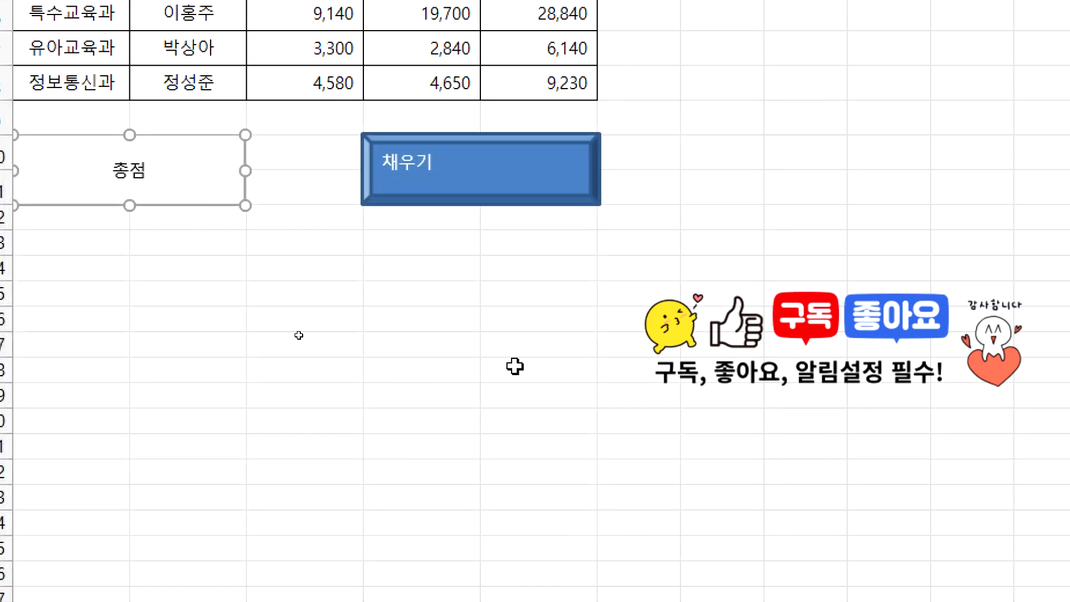
# Clear the totals in E4:E8 and recalculate them with the 총점 button
pyautogui.moveTo(554, 83); pyautogui.dragTo(524, 218)
pyautogui.click(134, 329)
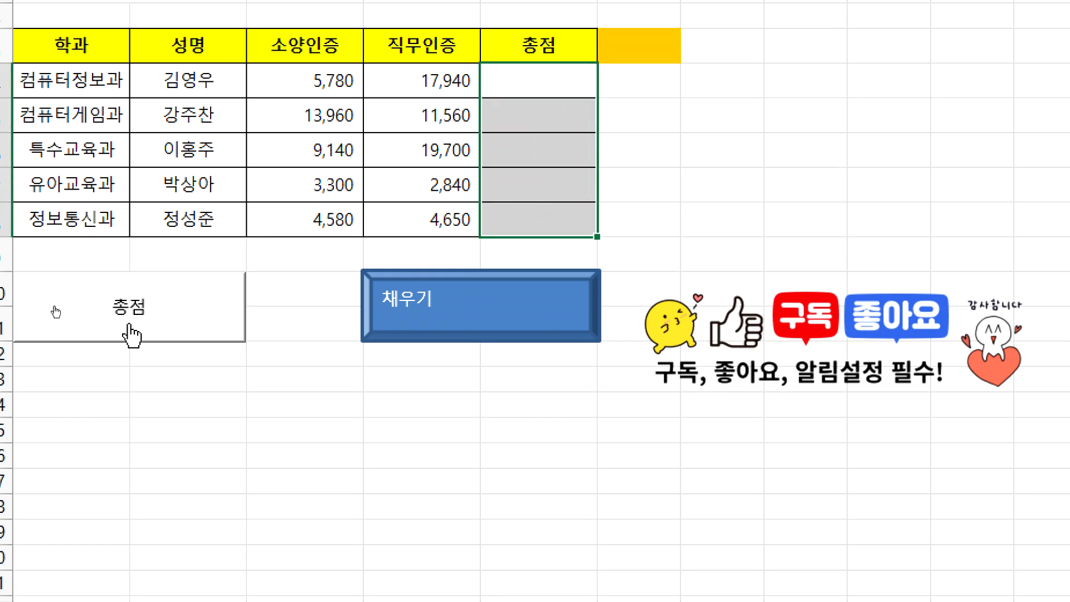
pyautogui.click(180, 426)
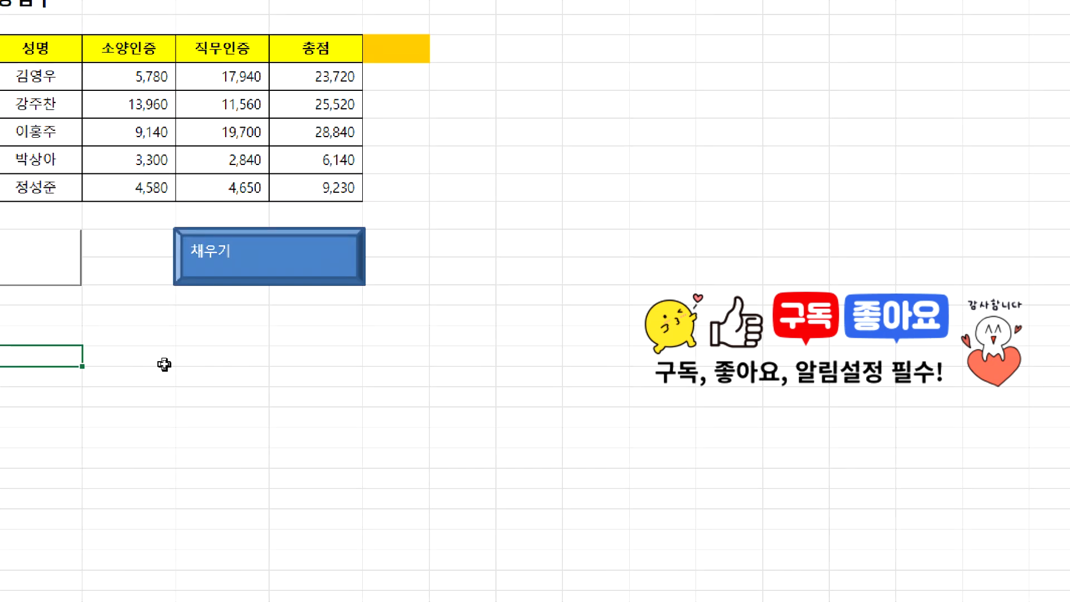
# Switch to the 데이터분석&관리.xlsx workbook, highlight the score range D5:H11 on the 연습 sheet, and clear that selection
pyautogui.moveTo(860, 600)
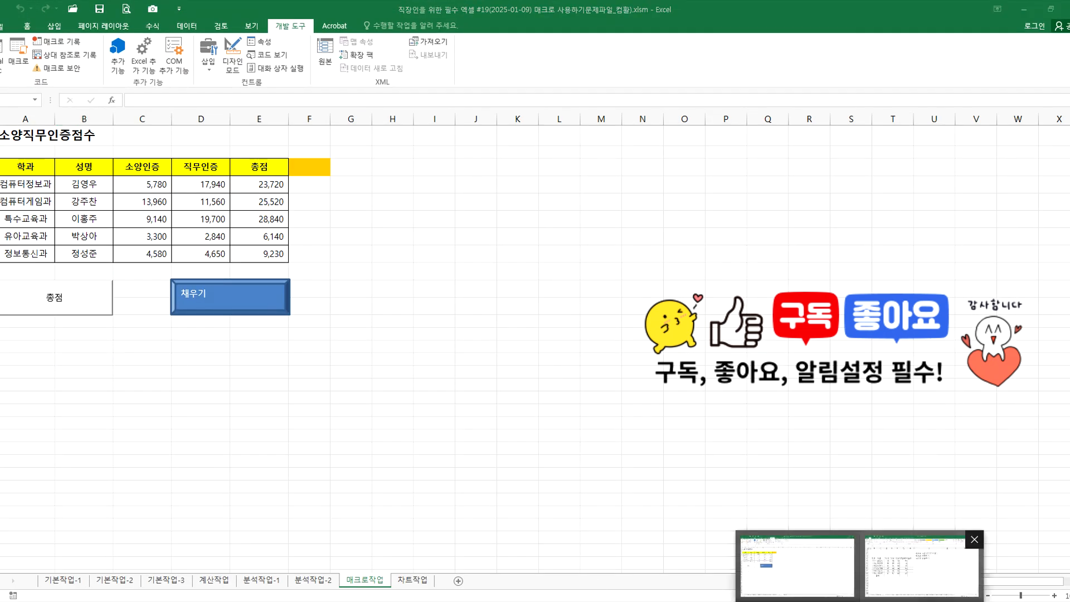
pyautogui.click(930, 566)
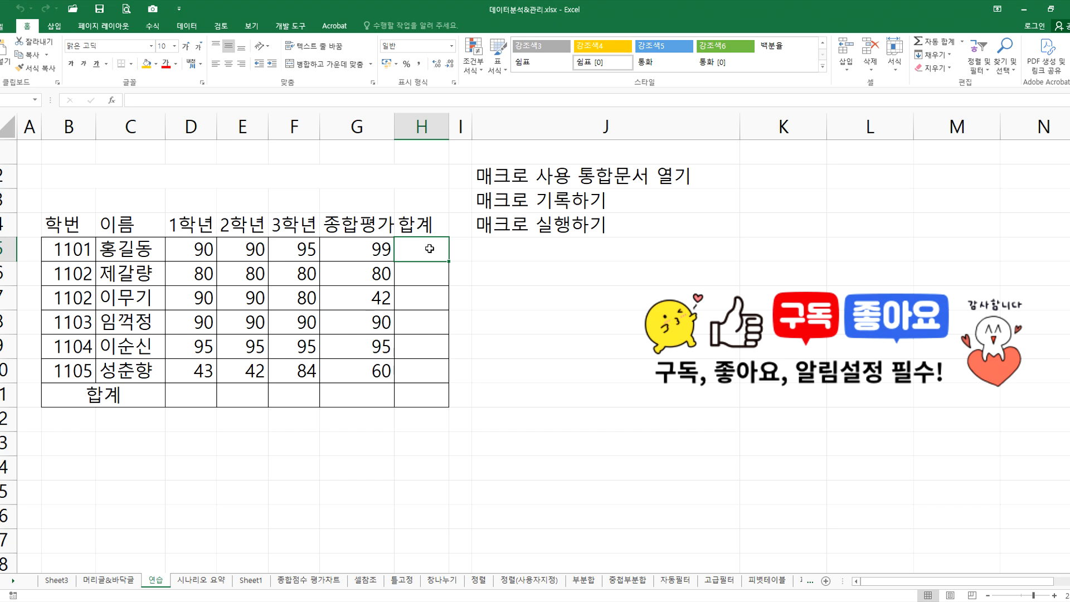
pyautogui.moveTo(197, 249); pyautogui.dragTo(418, 392)
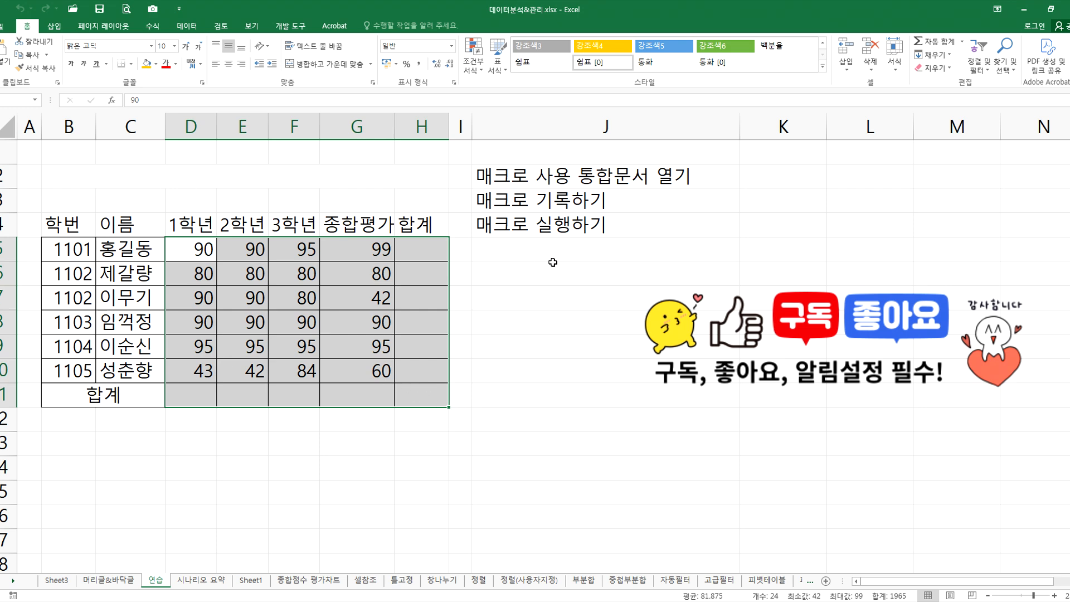
pyautogui.click(516, 282)
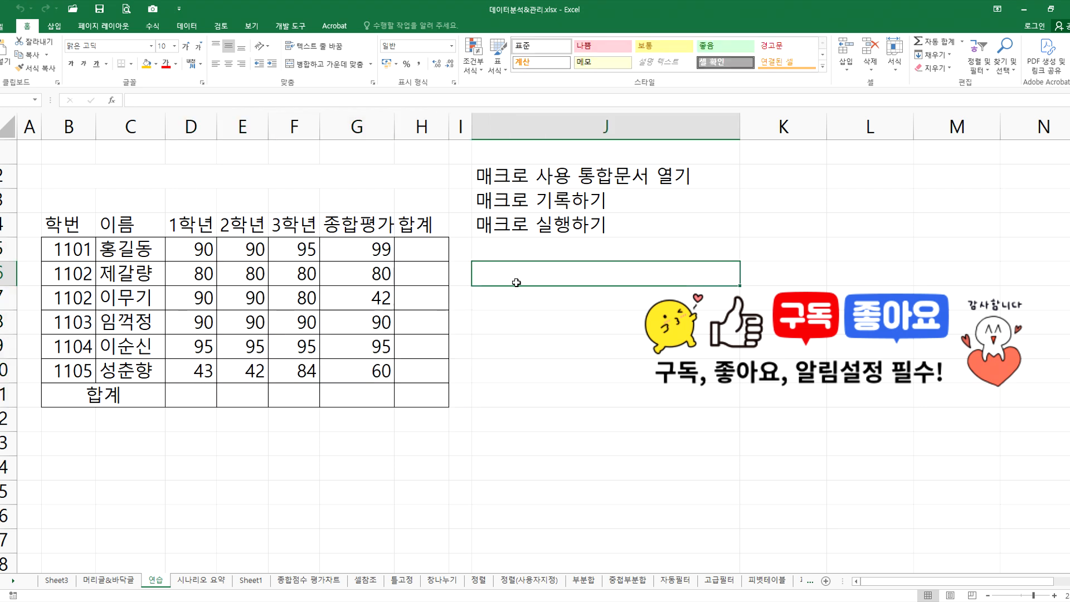
# Draw an oval about 1.82 cm high and 1.73 cm wide below cell J5 and label it 합계 구하기
pyautogui.click(54, 26)
pyautogui.click(137, 55)
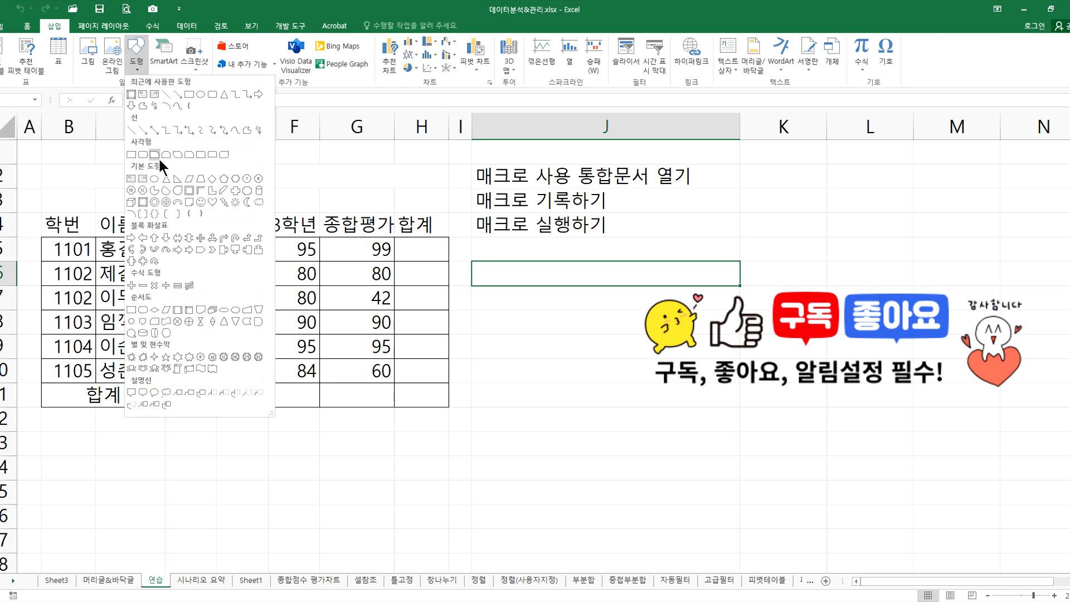
pyautogui.click(154, 179)
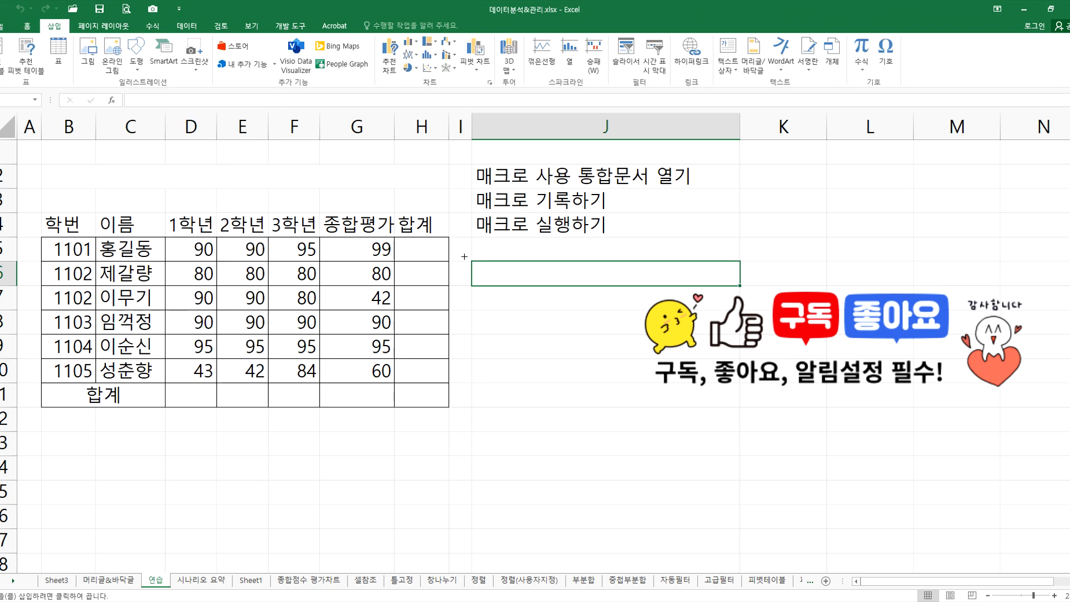
pyautogui.moveTo(510, 264); pyautogui.dragTo(598, 358)
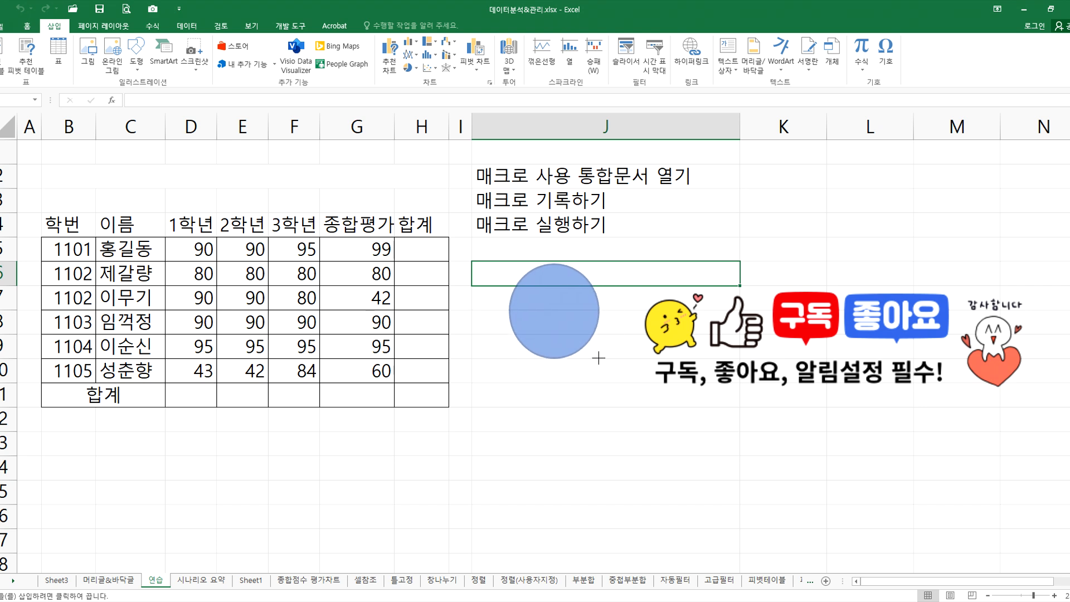
pyautogui.moveTo(599, 358); pyautogui.dragTo(599, 358)
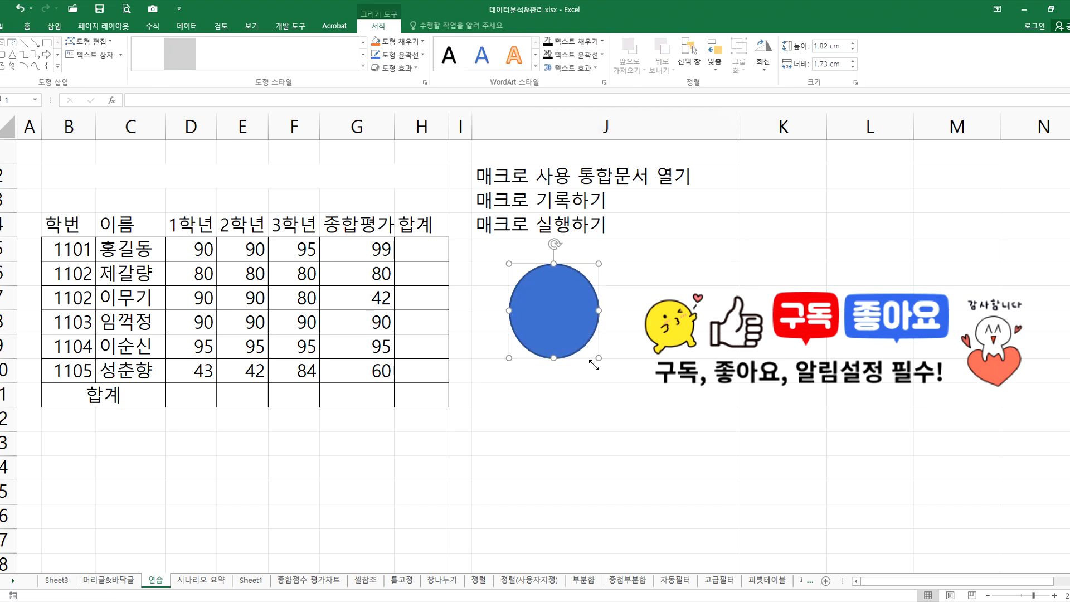
pyautogui.write('합ㄱ')
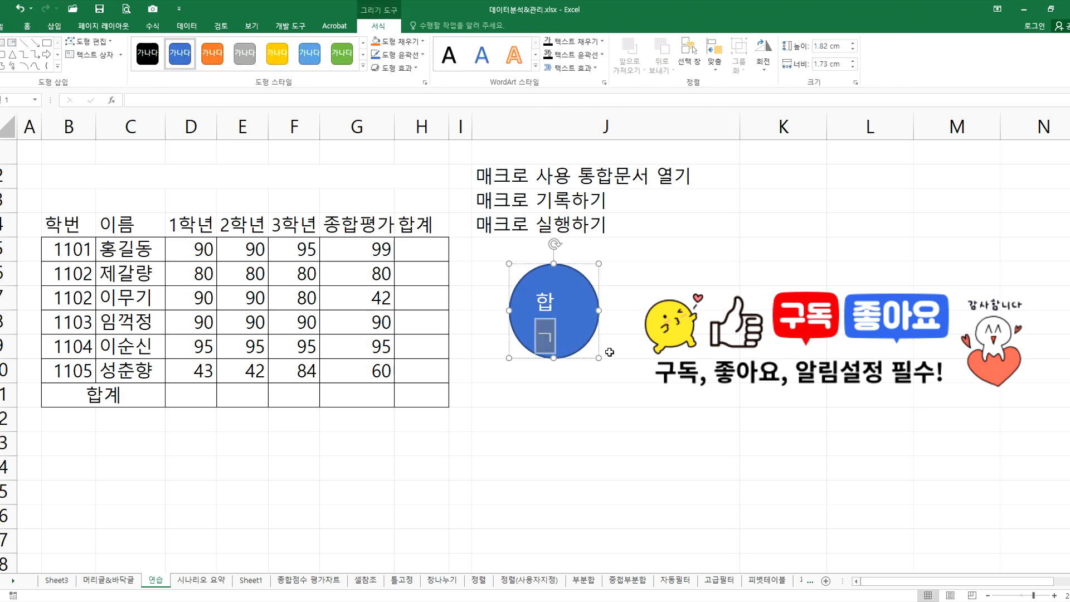
pyautogui.write(' 구하기')
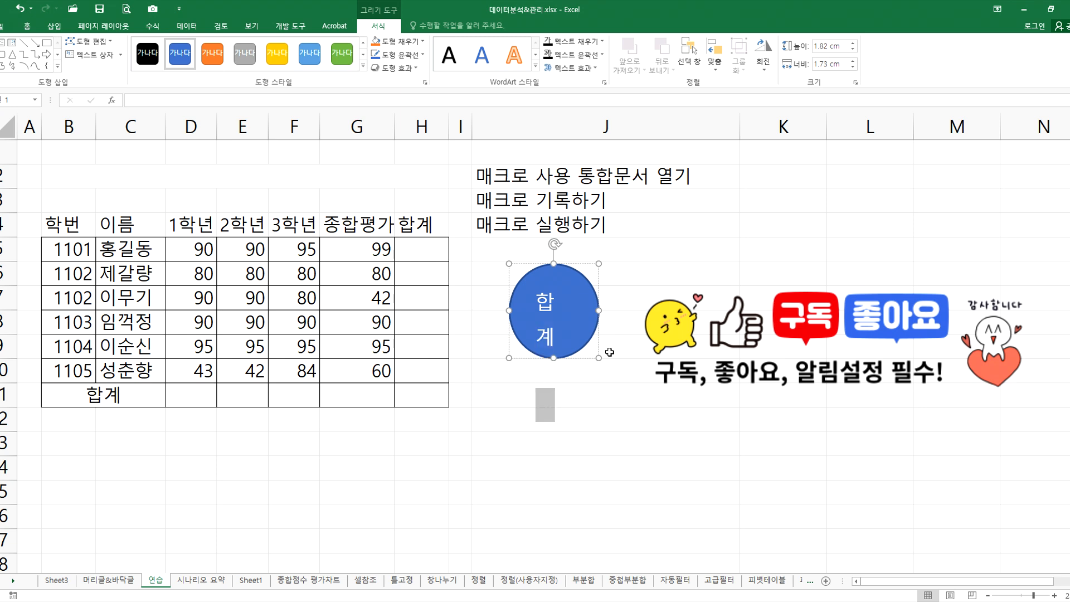
# Enlarge the 합계 구하기 oval to about 3.87 cm high and 3.68 cm wide, and centre its text horizontally and vertically
pyautogui.click(725, 385)
pyautogui.click(583, 320)
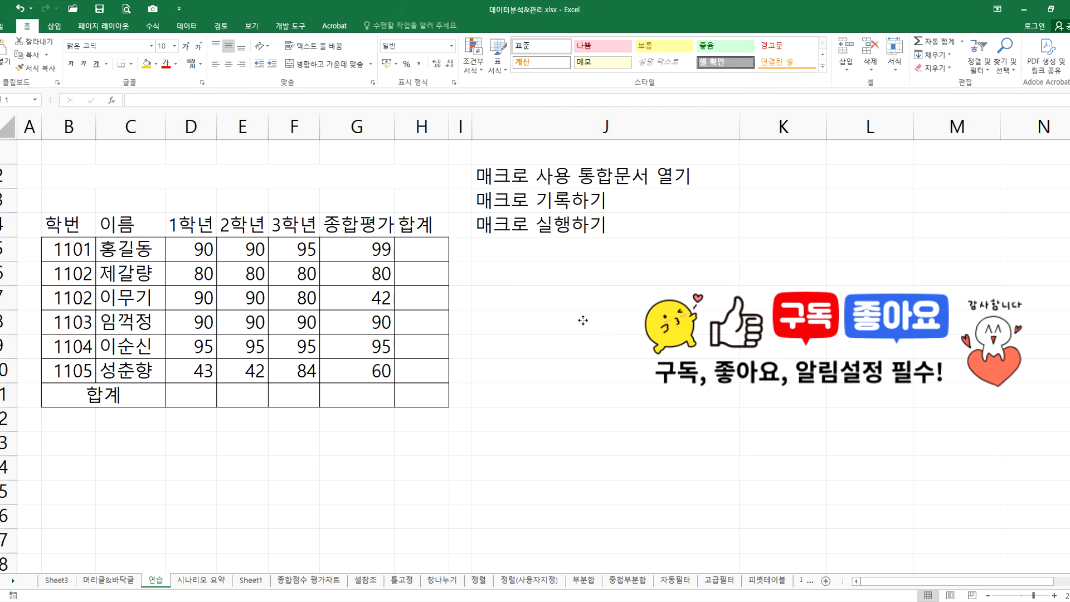
pyautogui.moveTo(599, 358); pyautogui.dragTo(699, 463)
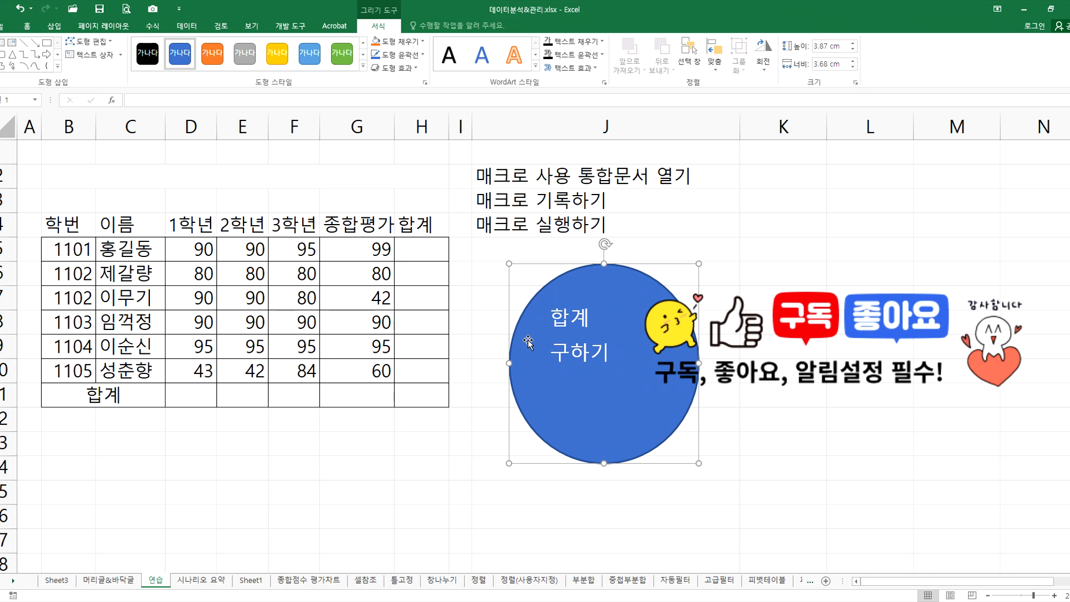
pyautogui.click(27, 26)
pyautogui.click(229, 46)
pyautogui.click(228, 63)
pyautogui.click(746, 371)
pyautogui.click(664, 350)
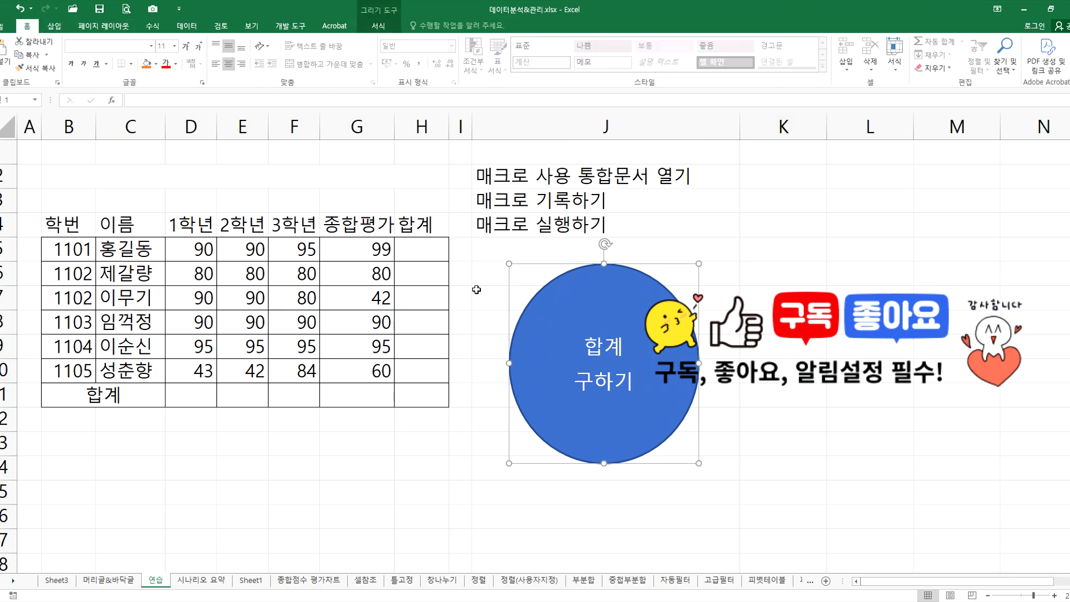
pyautogui.click(466, 275)
pyautogui.click(484, 256)
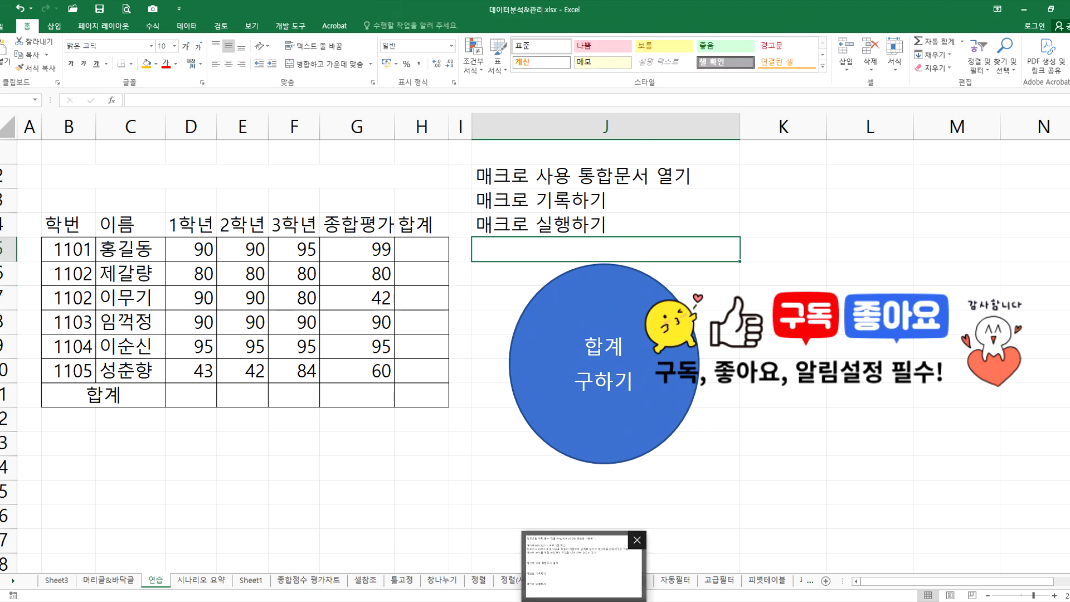
# Switch to the Notepad lesson notes and add the line "매크로를 미리 만들어 놓고" under 매크로 기록하기
pyautogui.click(560, 549)
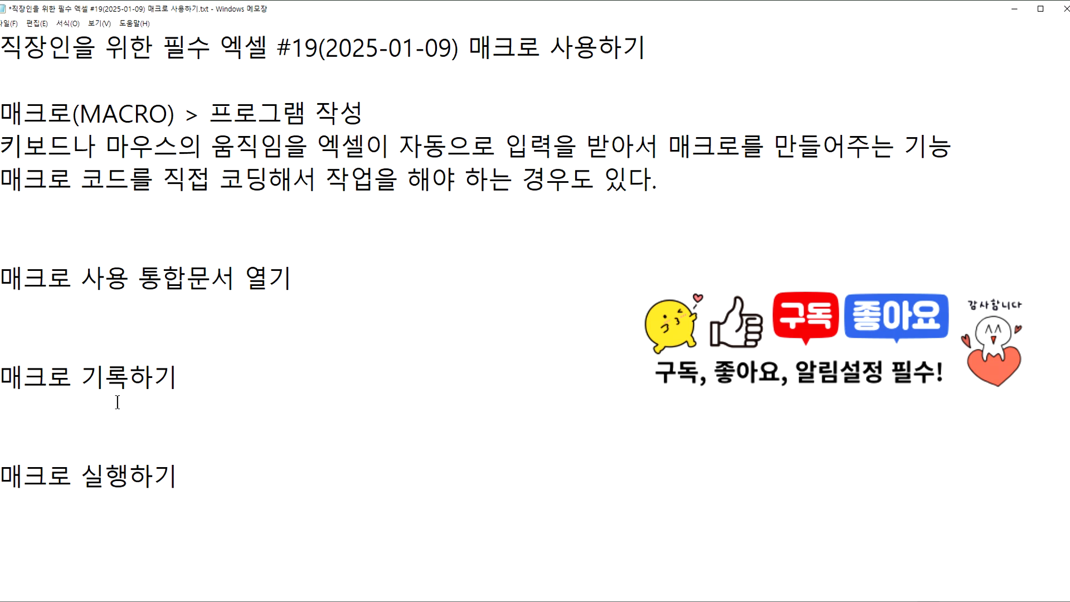
pyautogui.write('하')
pyautogui.press('BackSpace')
pyautogui.press('BackSpace')
pyautogui.write('매크로를 미리 만들어 놓고')
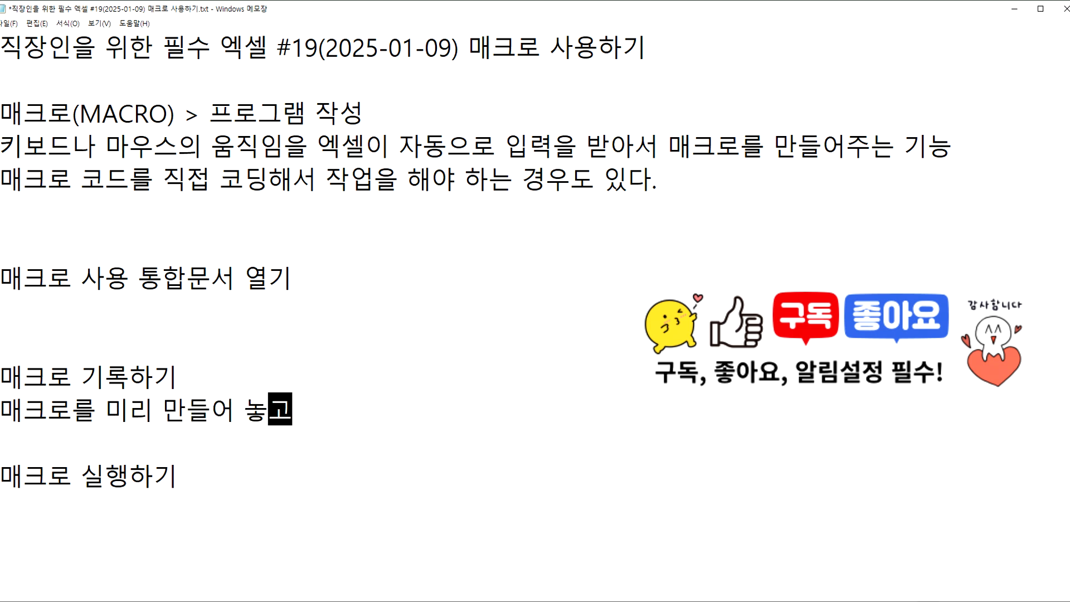
# Add a new line reading "도형을 그리고 그 도형에 만들어 놓은 매크로를 연결" beneath the note about preparing macros
pyautogui.press('Return')
pyautogui.write('ㄷ도형을 그리고 ')
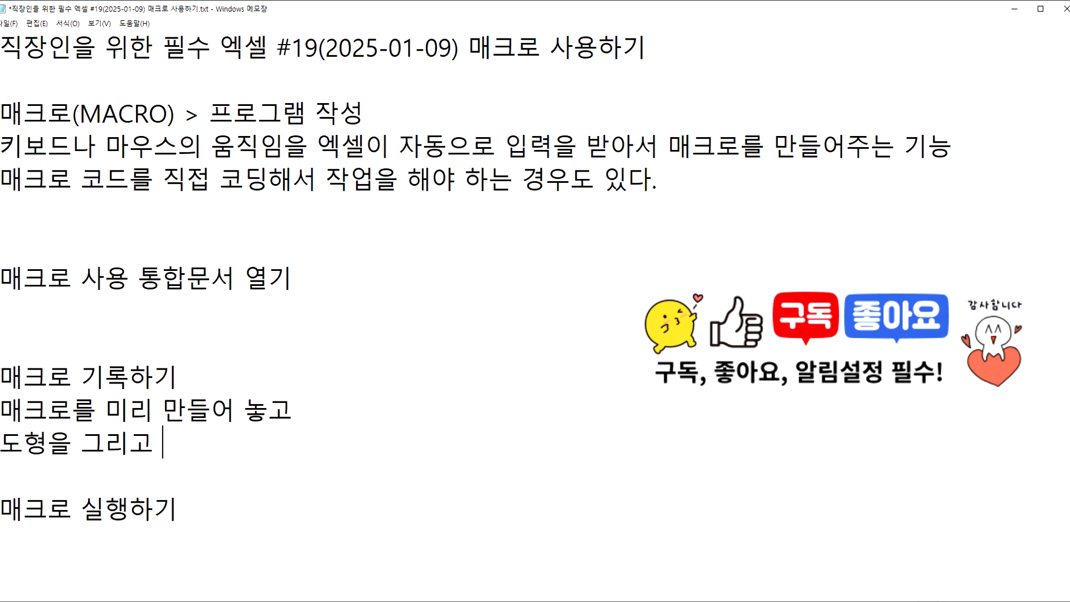
pyautogui.write('그 도형')
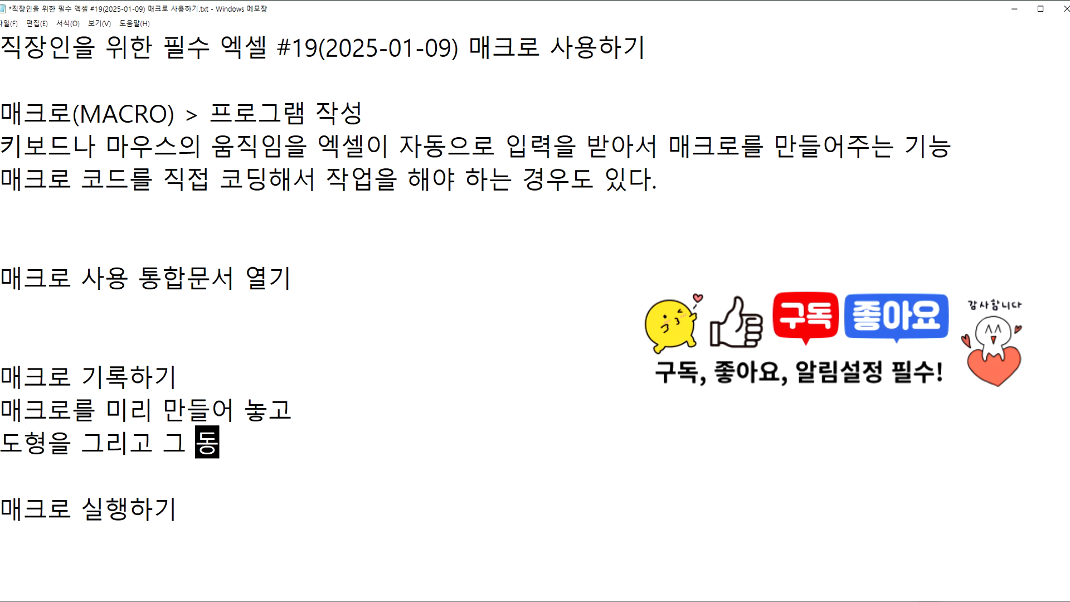
pyautogui.press('BackSpace')
pyautogui.press('BackSpace')
pyautogui.press('BackSpace')
pyautogui.press('BackSpace')
pyautogui.write('도형에')
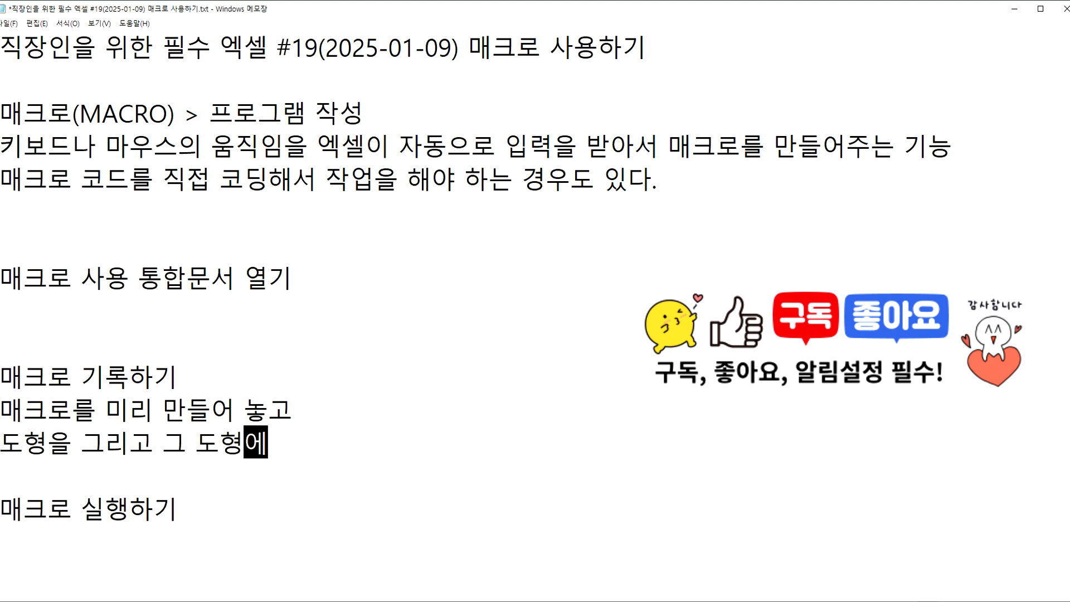
pyautogui.write(' 만들어 놓은 매크로')
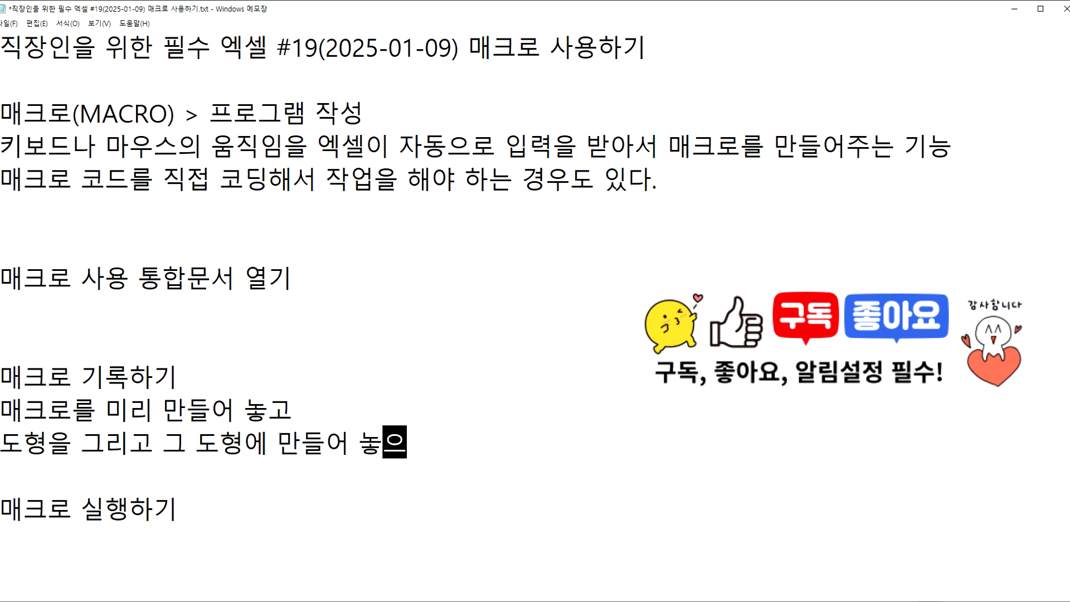
pyautogui.write('를 연결')
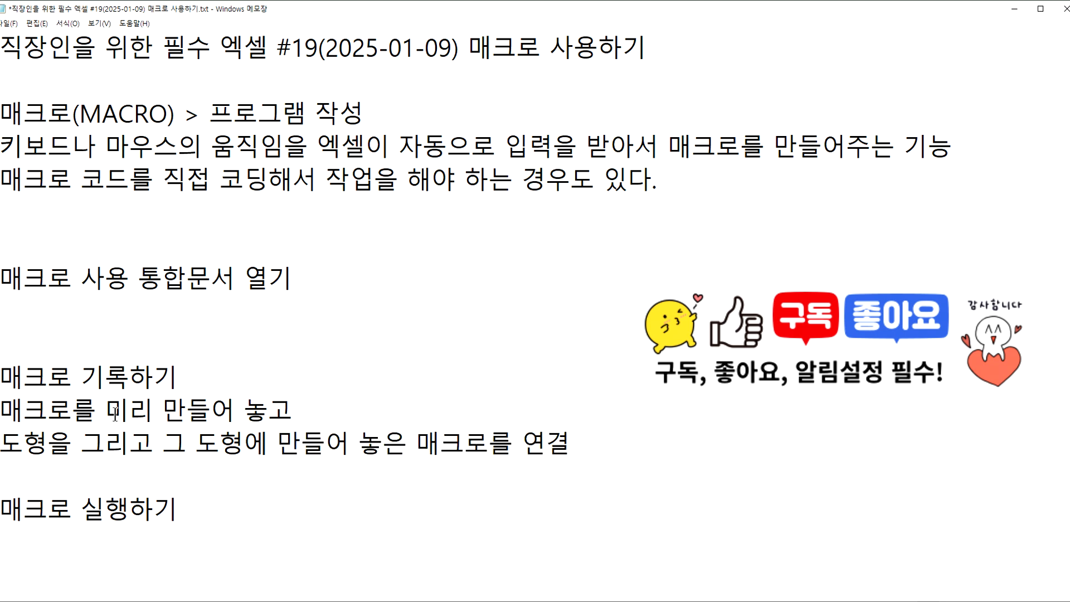
# Join the two macro notes into one line, separating "매크로를 미리 만들어 놓고" and "도형을 그리고" with a comma, and start a new line
pyautogui.press('Delete')
pyautogui.press('End')
pyautogui.press('Return')
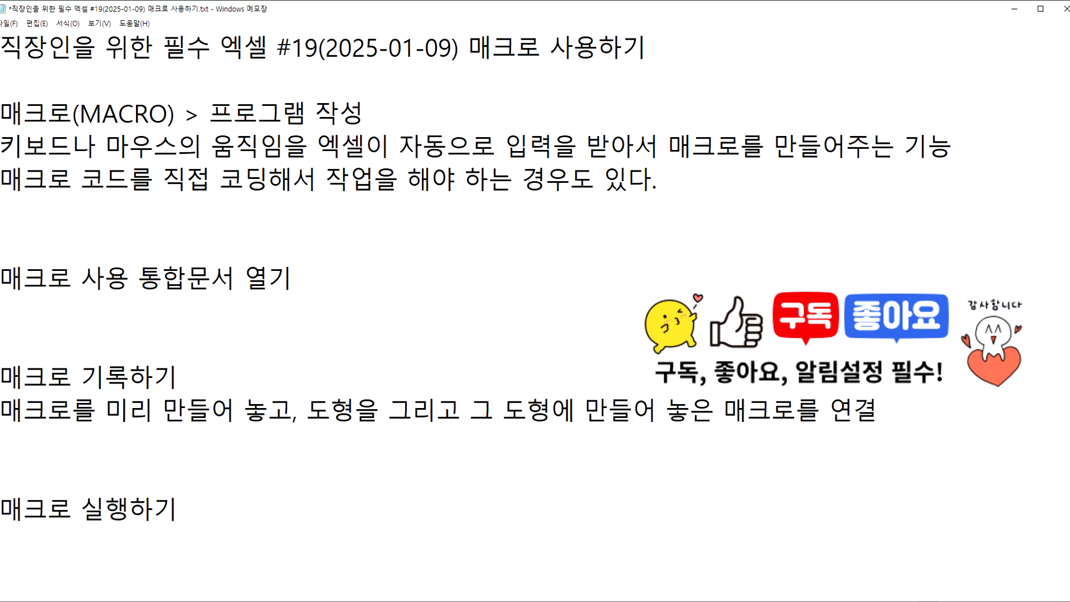
# Add the line "도형을 그리면서 매크로를 새로 작성할 것이냐?" beneath the joined note
pyautogui.write('그')
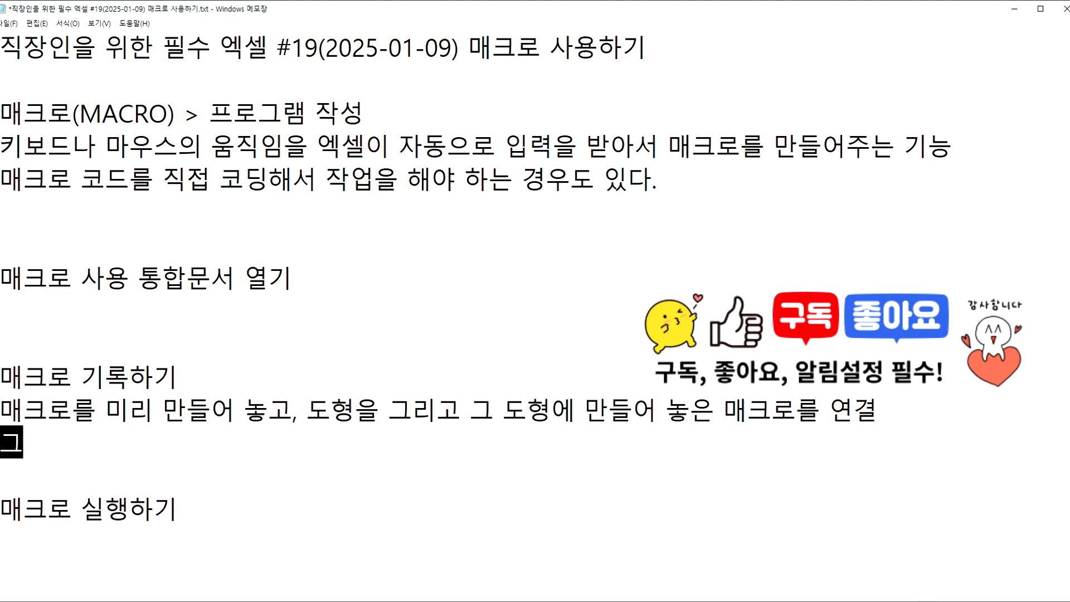
pyautogui.write('도형을 글')
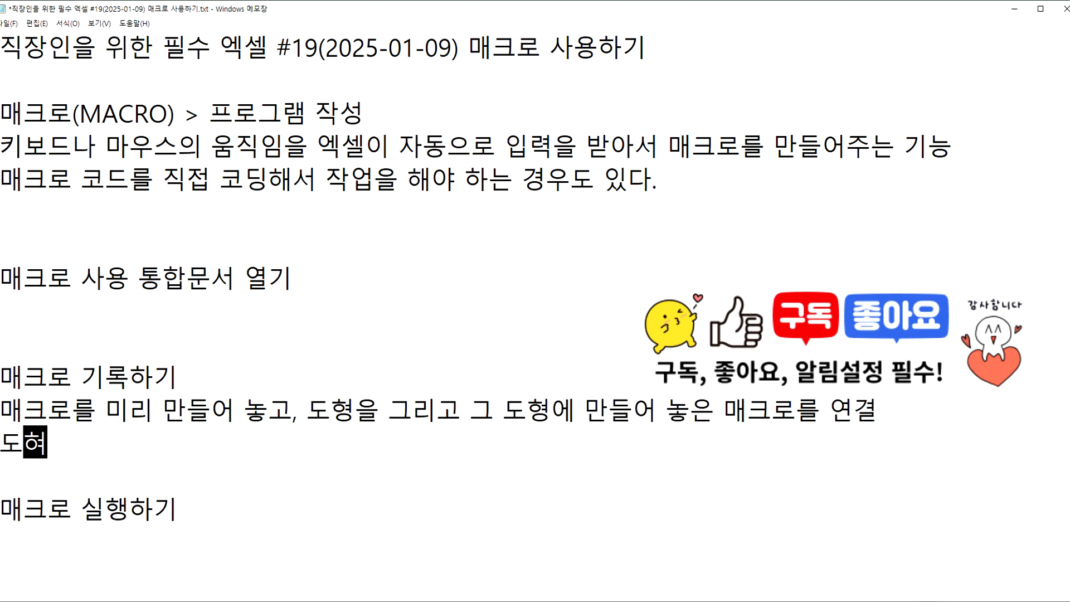
pyautogui.write('리면서 ')
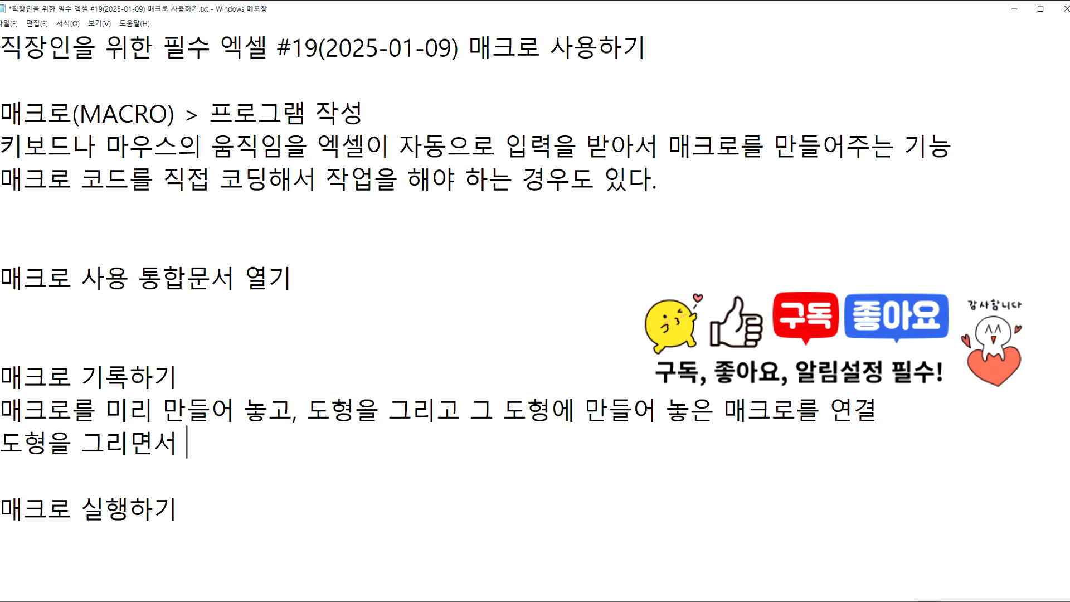
pyautogui.write('매크로를 새로 작성할 것이냐?')
pyautogui.press('Return')
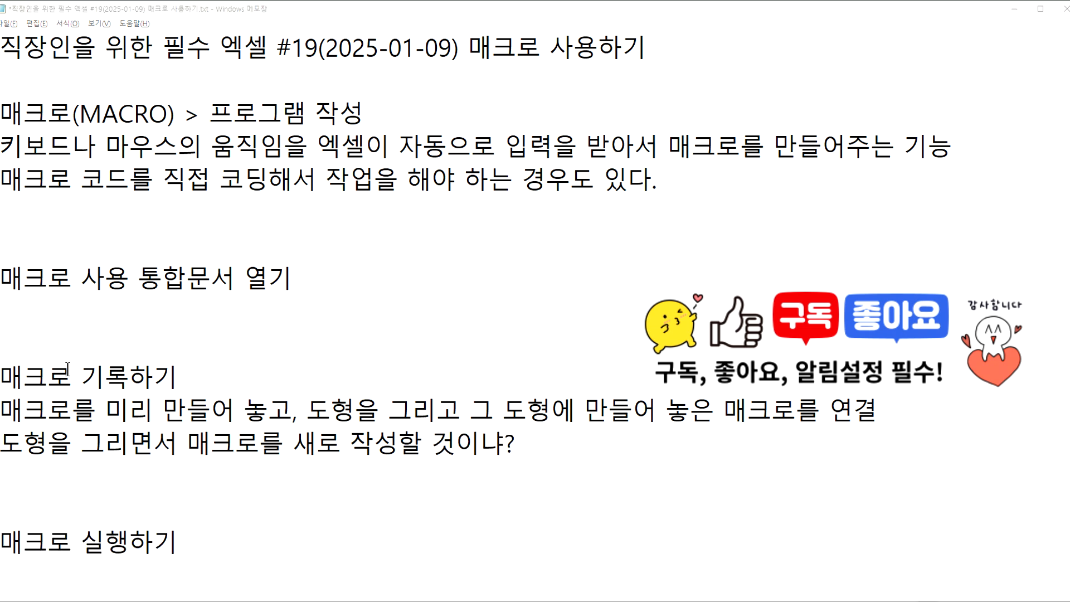
# Switch to the Excel workbook, select D5:H11 and start recording a macro named 합계 in the current workbook
pyautogui.hotkey('alt', 'Tab')
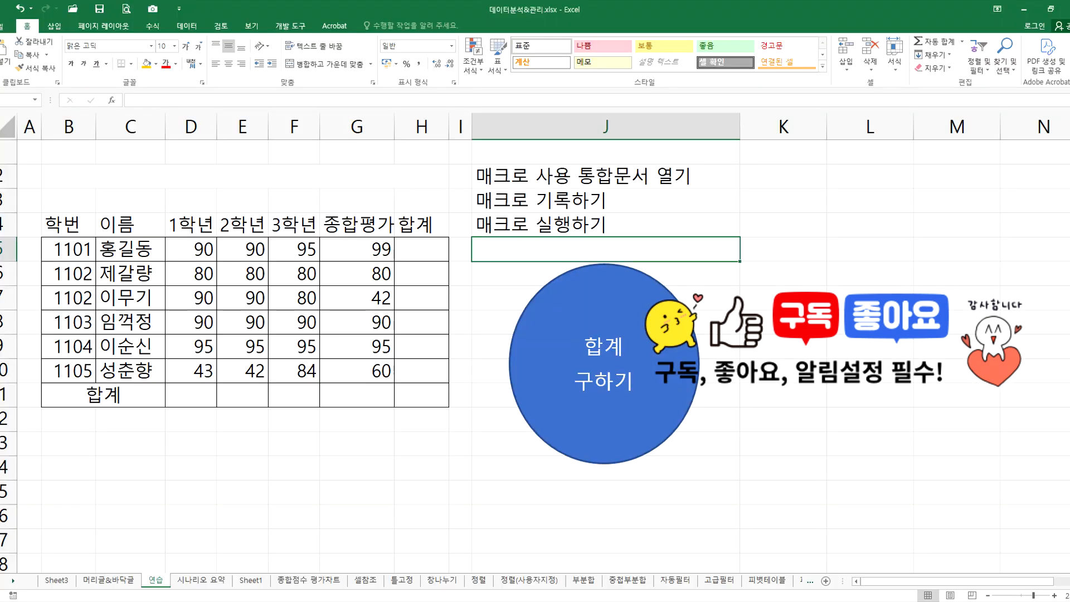
pyautogui.hotkey('alt', 'Tab')
pyautogui.hotkey('alt', 'Tab')
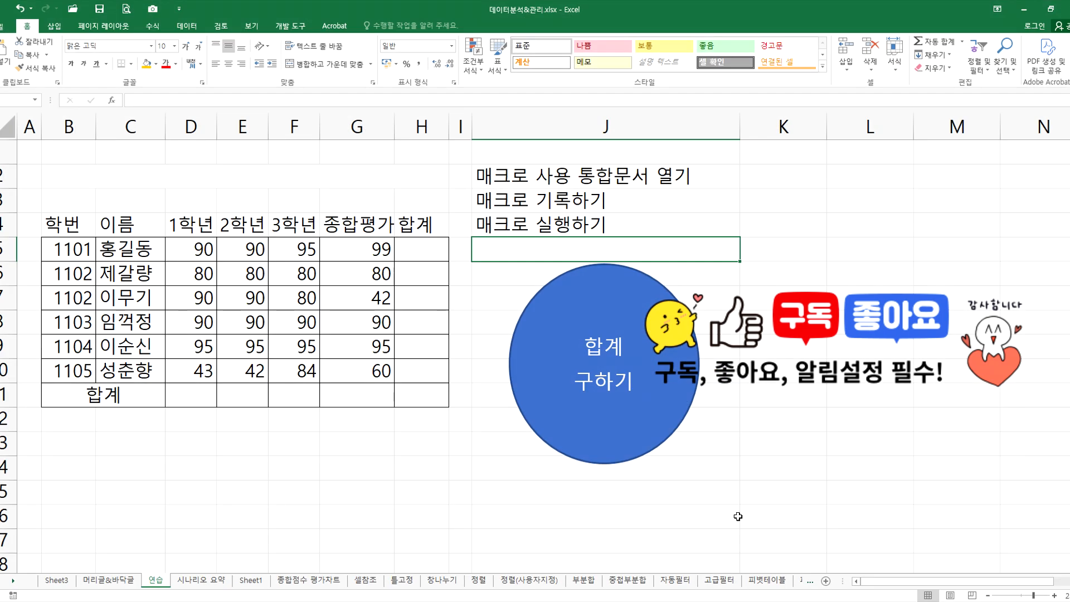
pyautogui.moveTo(210, 247); pyautogui.dragTo(402, 391)
pyautogui.moveTo(201, 257); pyautogui.dragTo(406, 393)
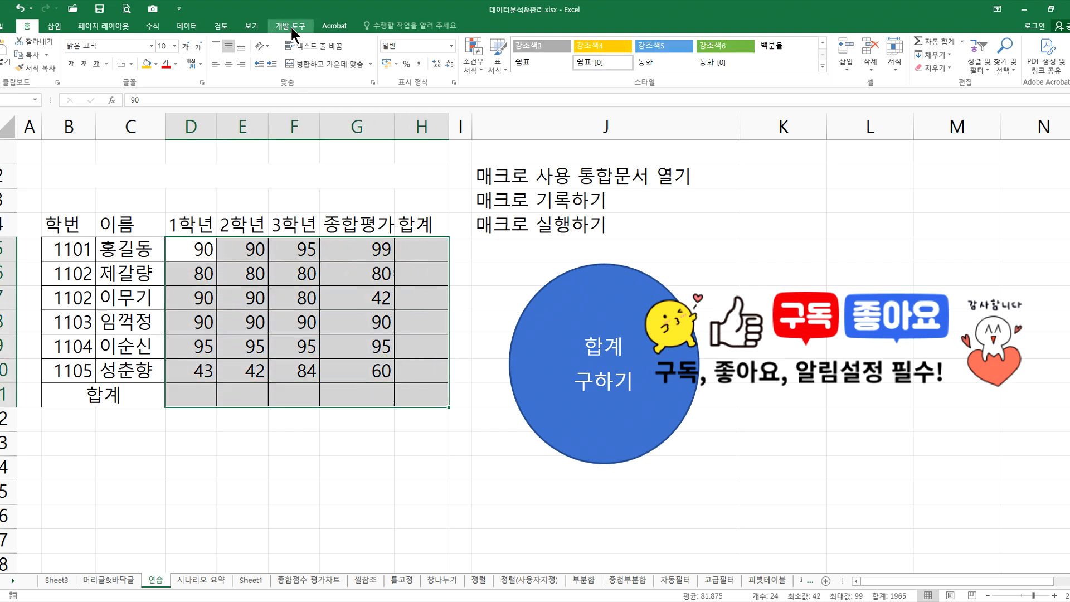
pyautogui.click(308, 27)
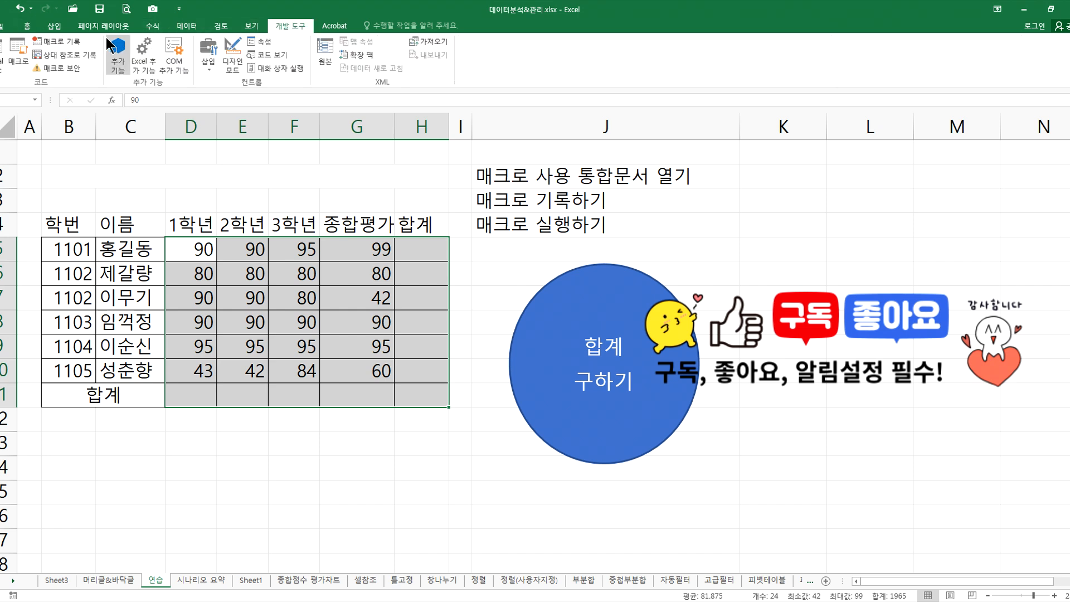
pyautogui.click(63, 41)
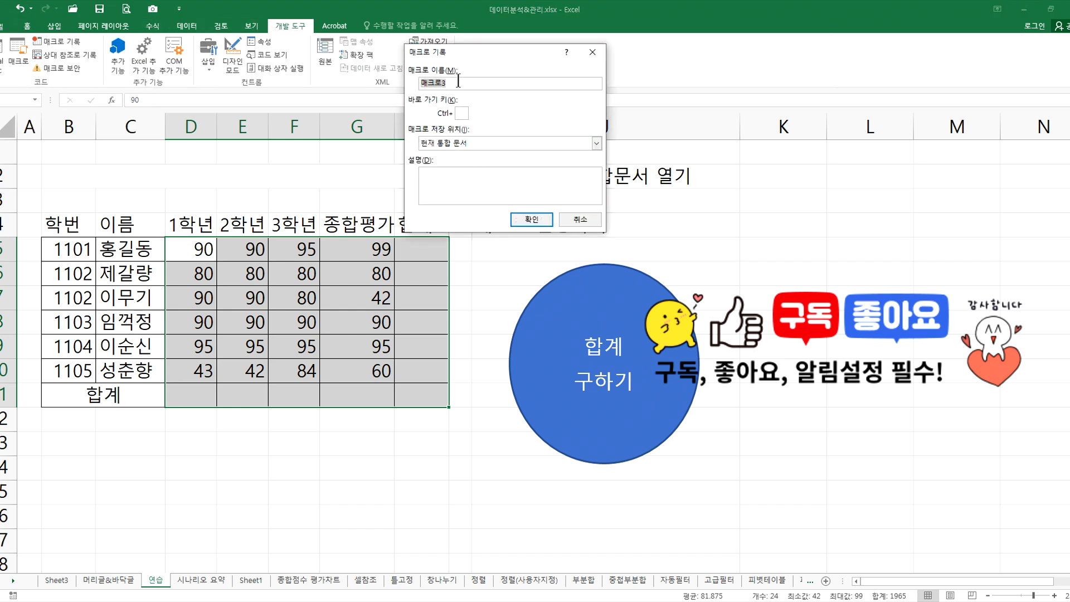
pyautogui.write('ㅎ')
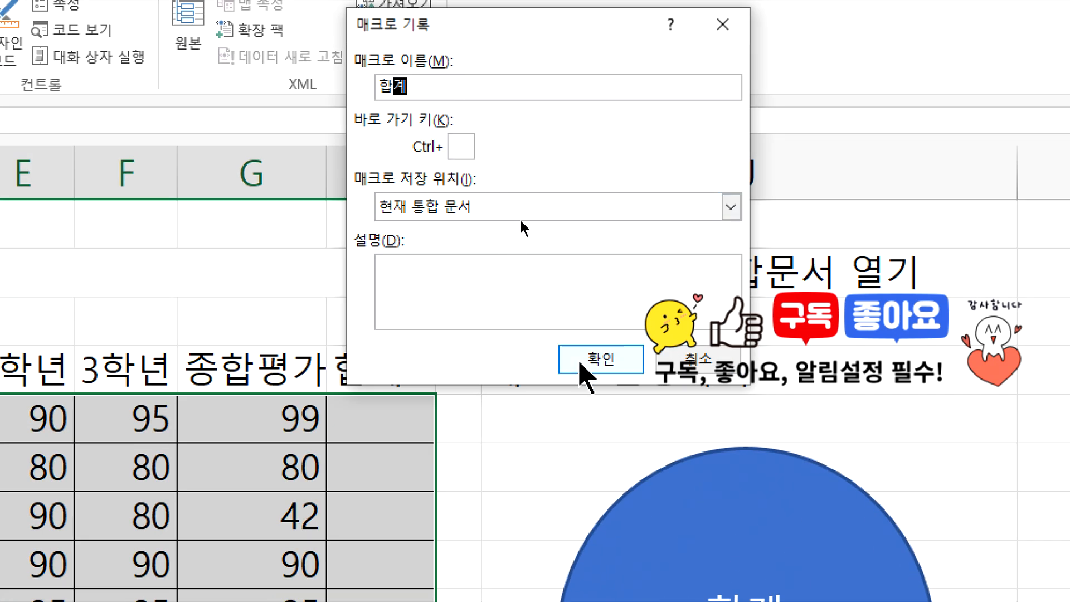
pyautogui.click(580, 364)
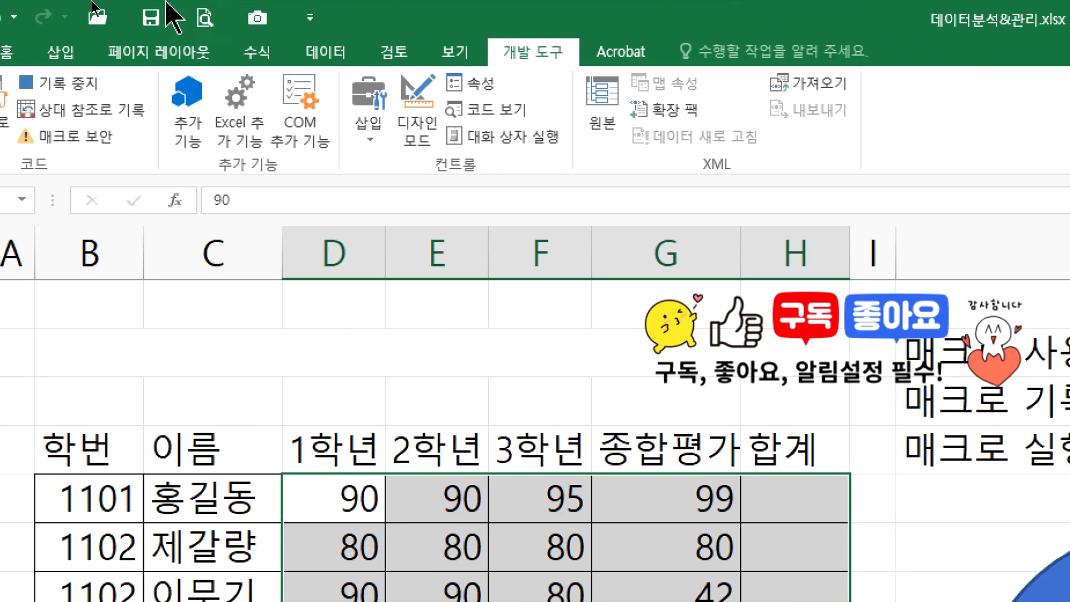
# Fill the 합계 row and column with AutoSum, apply comma style to D5:H11 and stop the macro recording
pyautogui.click(295, 54)
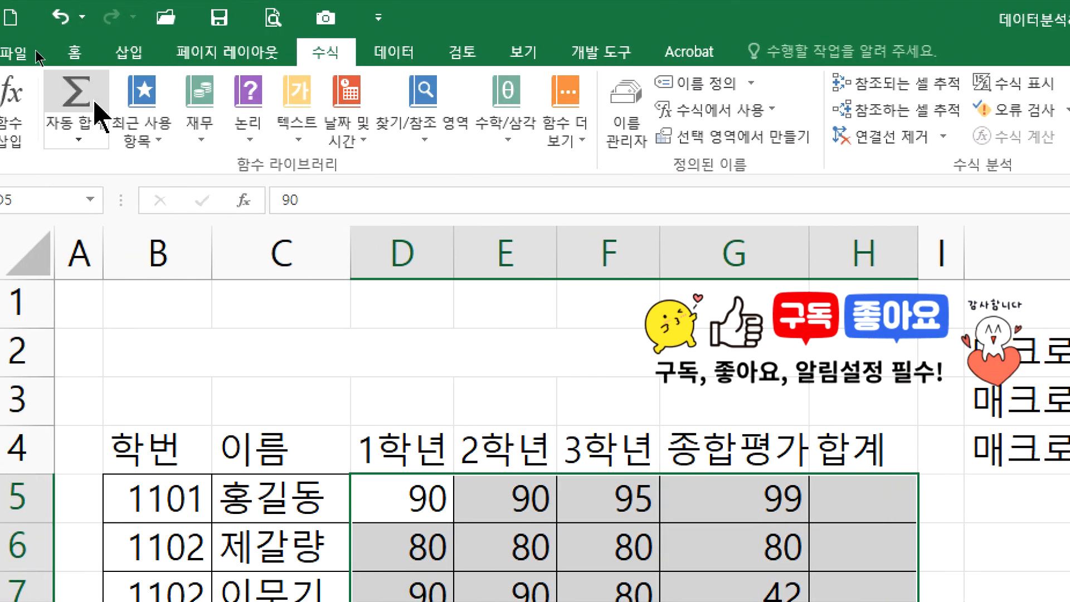
pyautogui.click(99, 108)
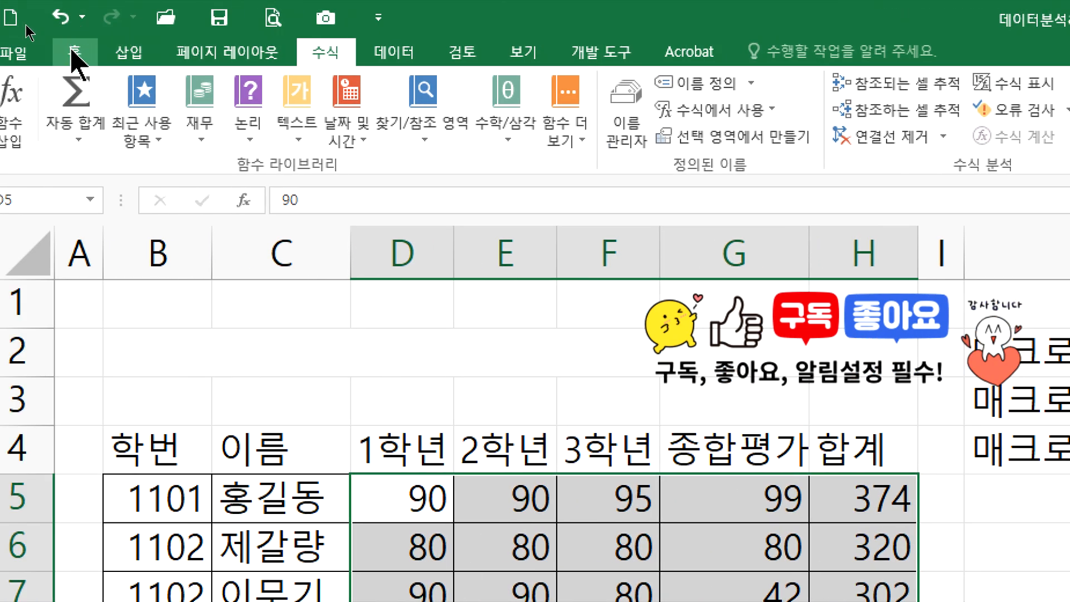
pyautogui.click(78, 51)
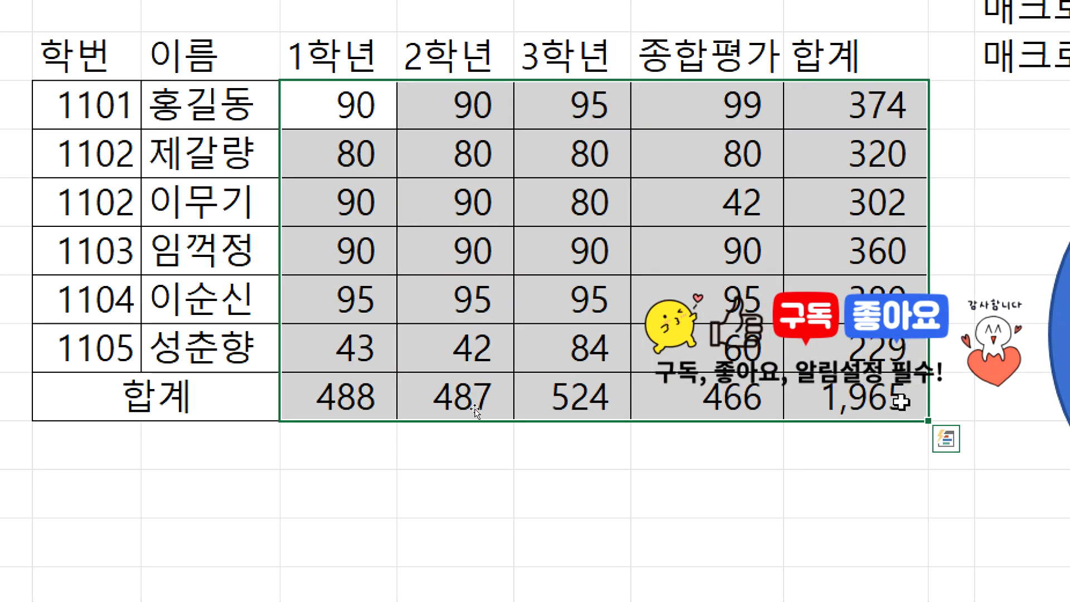
pyautogui.click(887, 446)
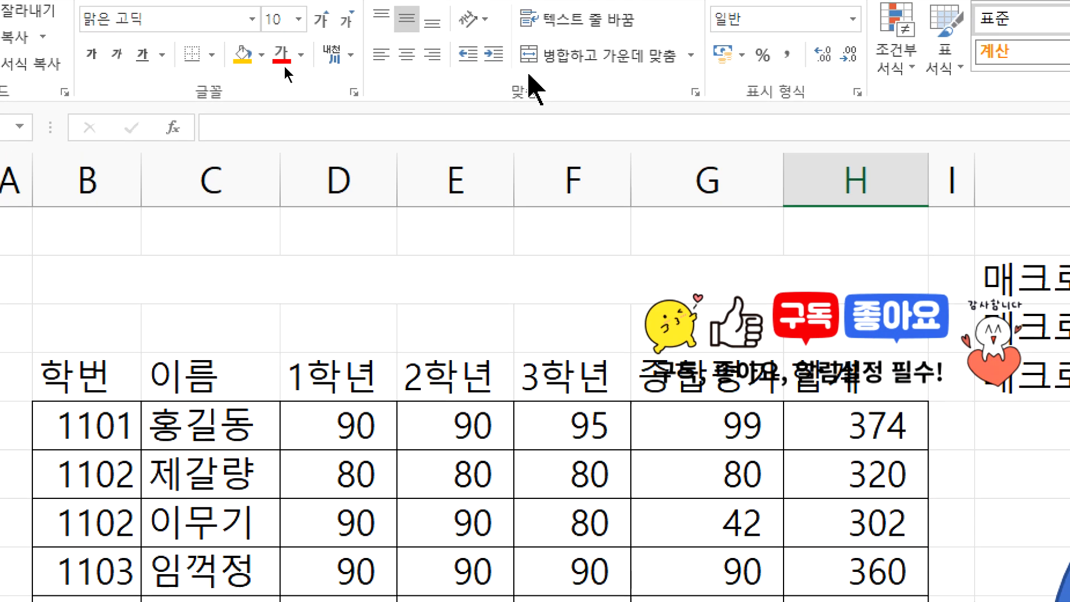
pyautogui.click(560, 50)
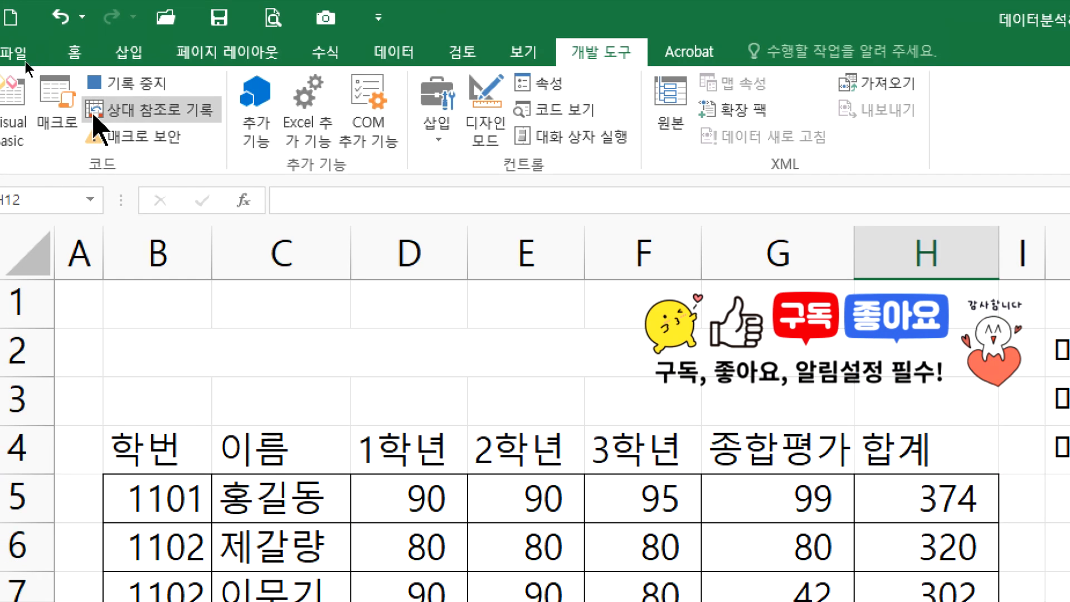
pyautogui.click(133, 87)
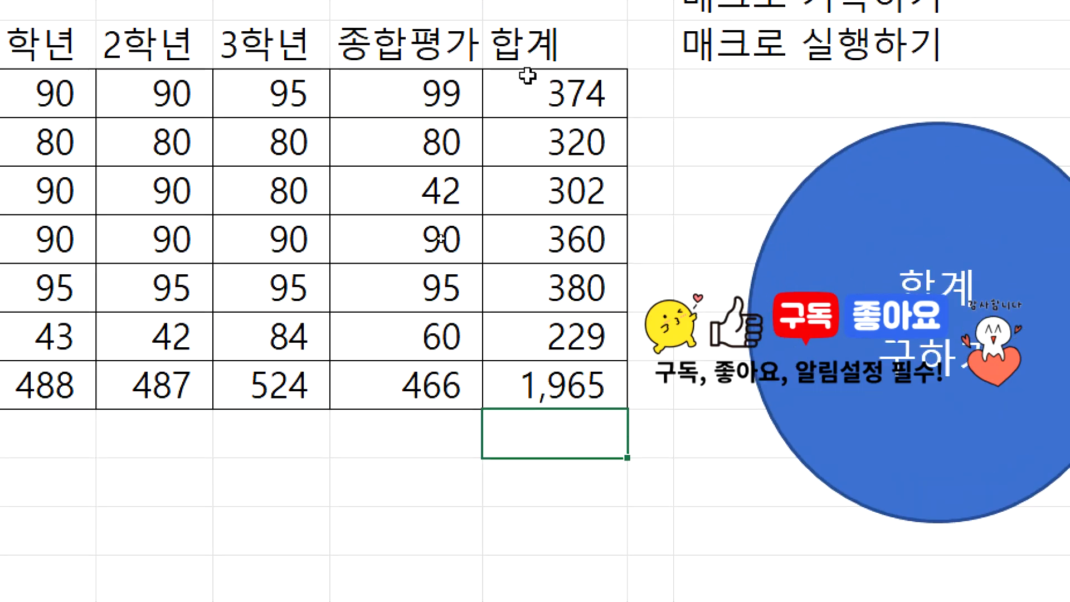
# Clear the totals from the 합계 column H5:H11 and the 합계 row D11:H11
pyautogui.click(902, 299)
pyautogui.moveTo(530, 95); pyautogui.dragTo(545, 385)
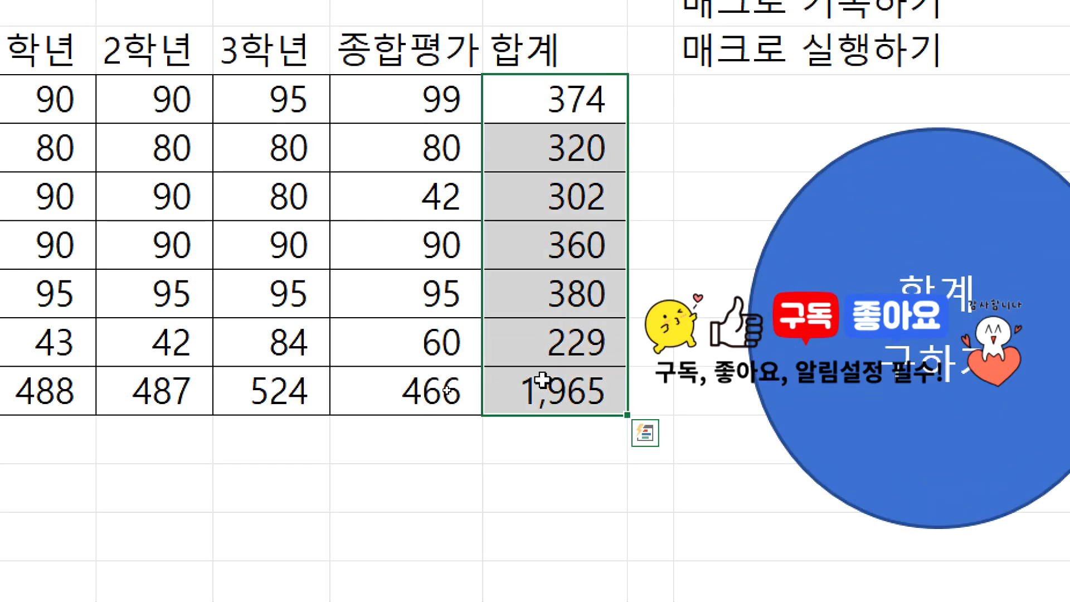
pyautogui.press('Delete')
pyautogui.moveTo(105, 384); pyautogui.dragTo(608, 408)
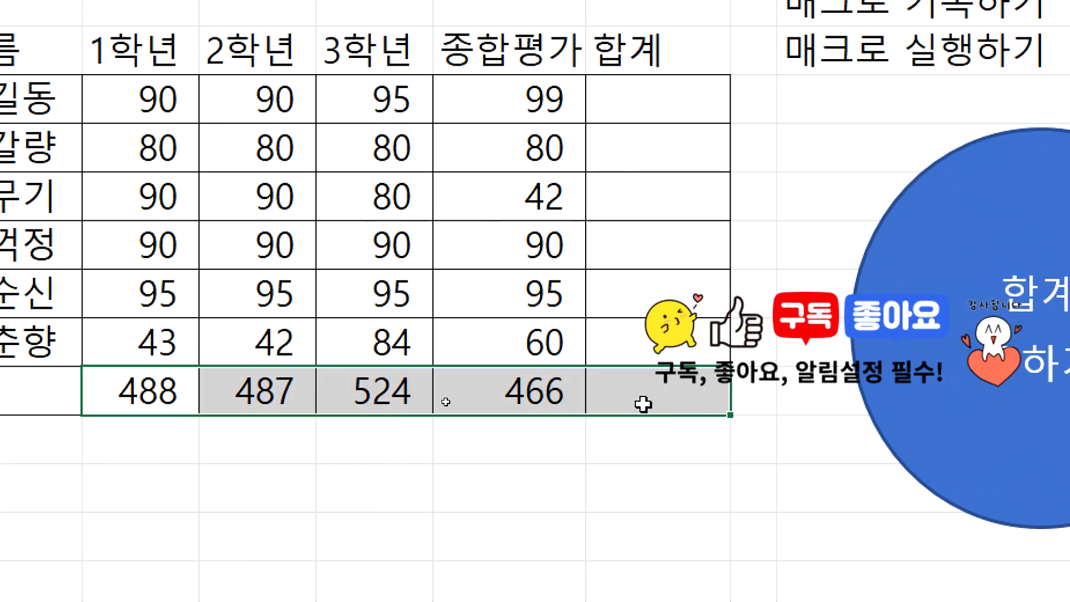
pyautogui.press('Delete')
pyautogui.click(716, 583)
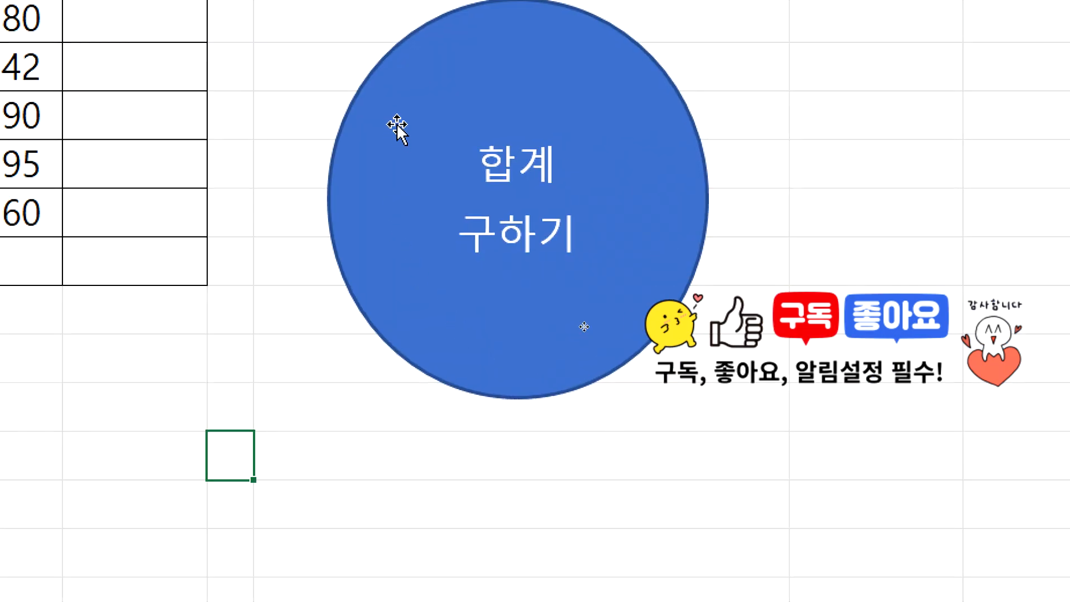
# Assign the Module1.합계 macro to the 합계 구하기 oval and run the macro from the oval
pyautogui.rightClick(397, 127)
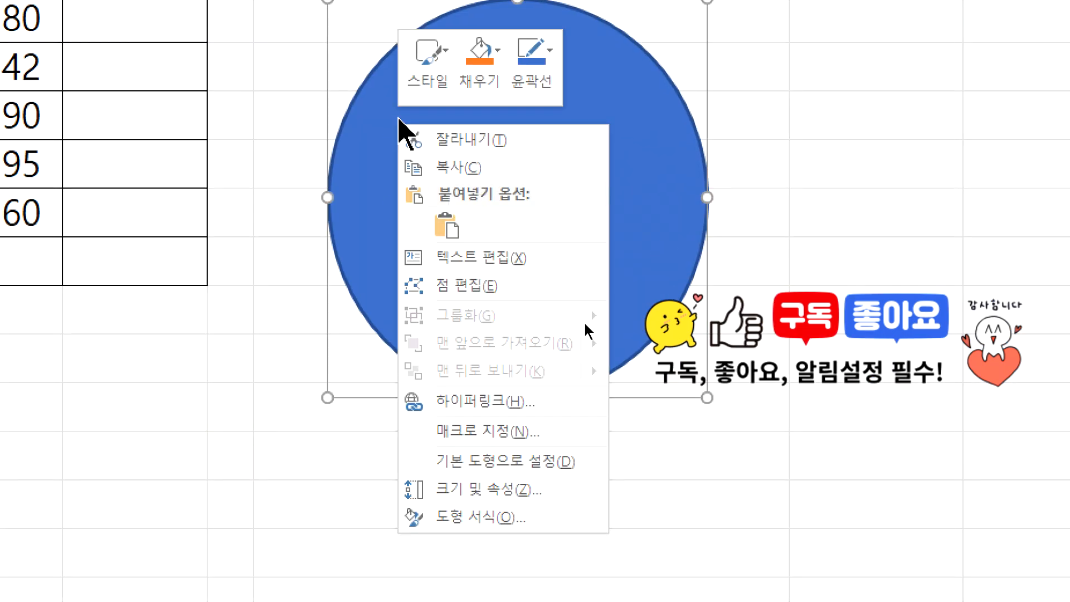
pyautogui.click(451, 430)
pyautogui.click(120, 314)
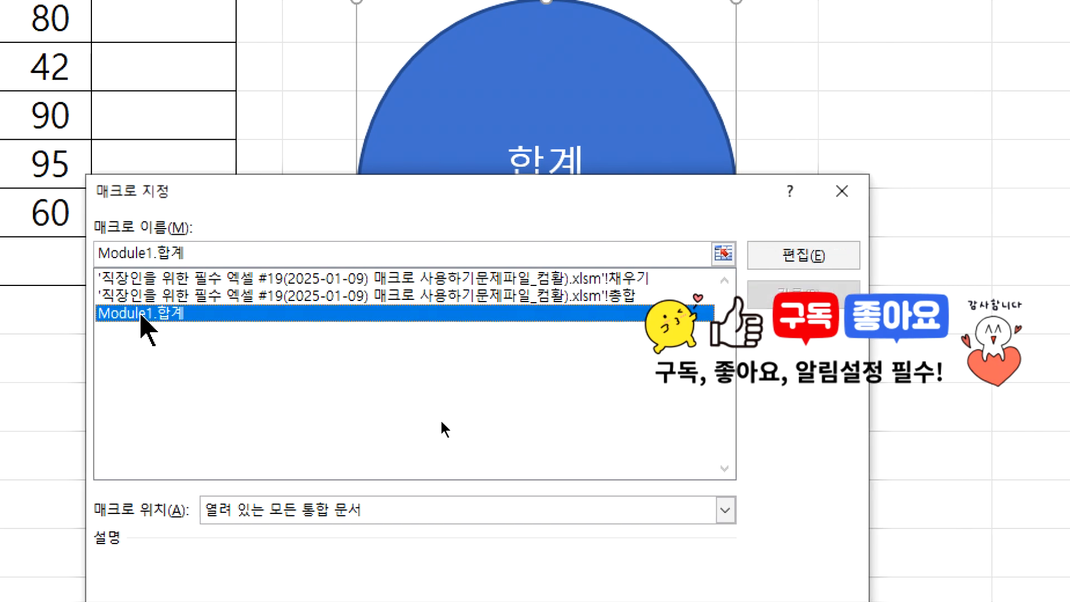
pyautogui.click(721, 530)
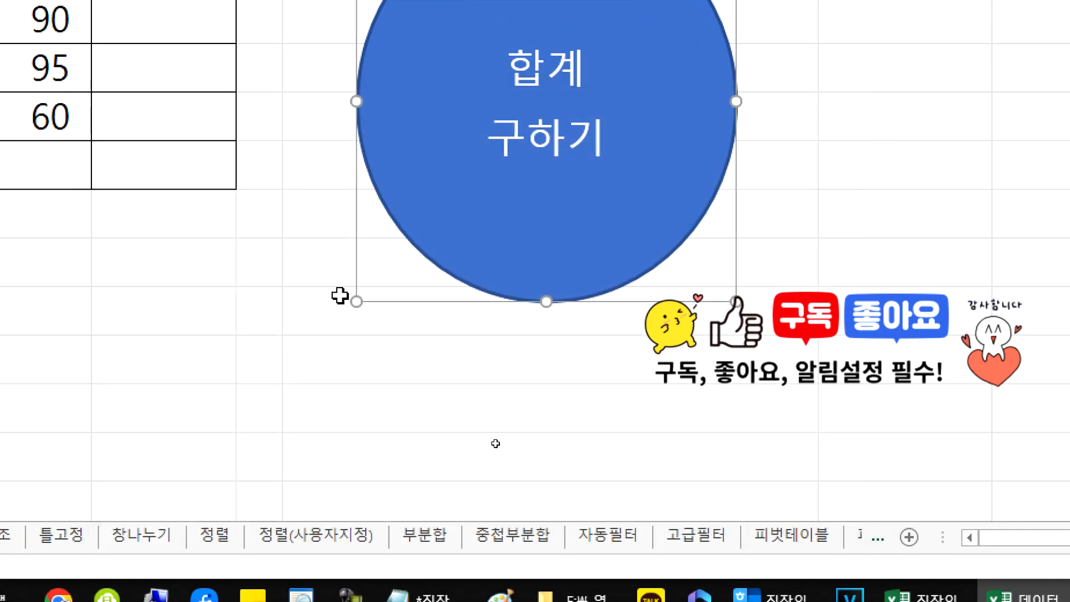
pyautogui.click(120, 256)
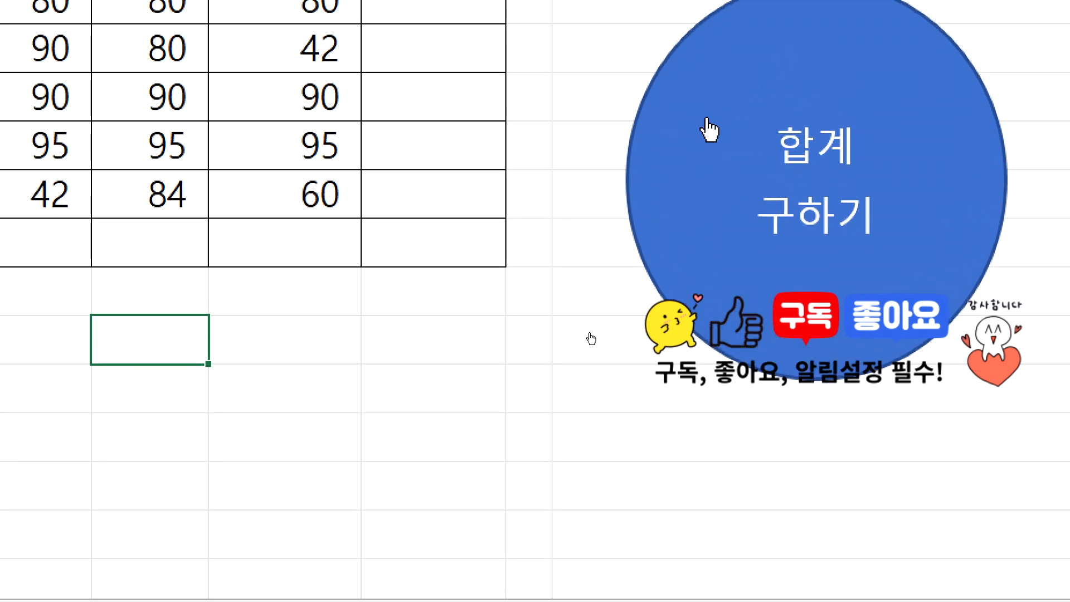
pyautogui.click(706, 120)
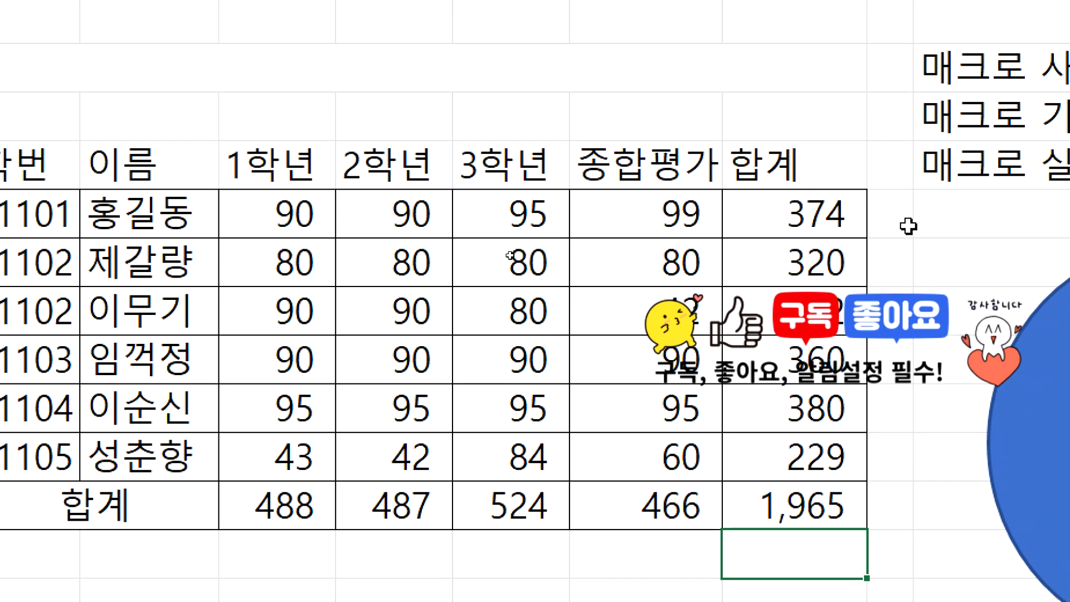
pyautogui.click(282, 518)
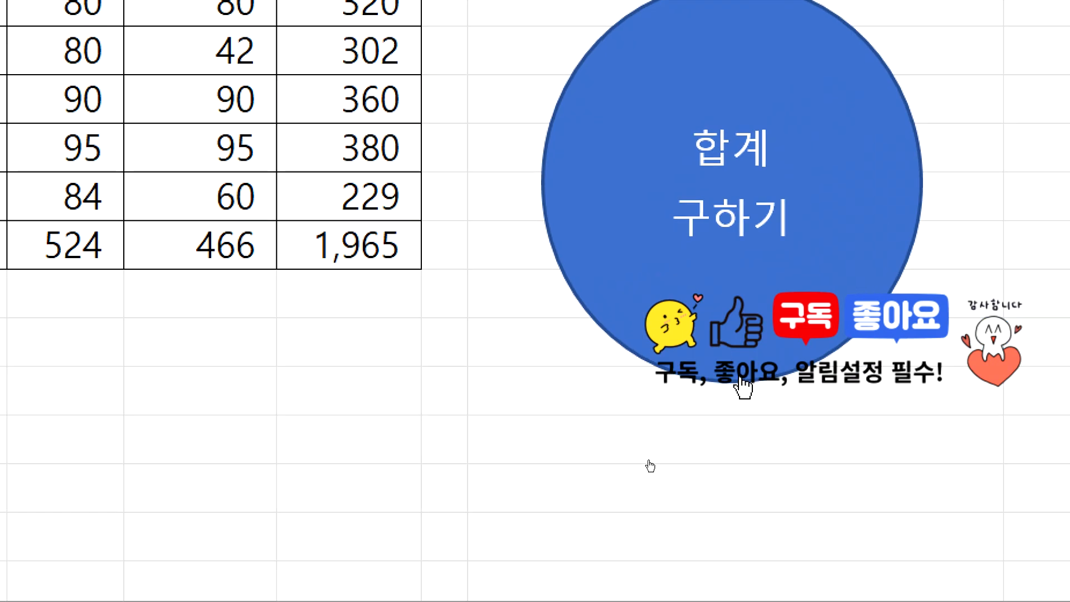
# Select the 합계 구하기 oval without running its macro and shrink it to about two thirds, keeping both label lines visible
pyautogui.rightClick(736, 362)
pyautogui.click(686, 346)
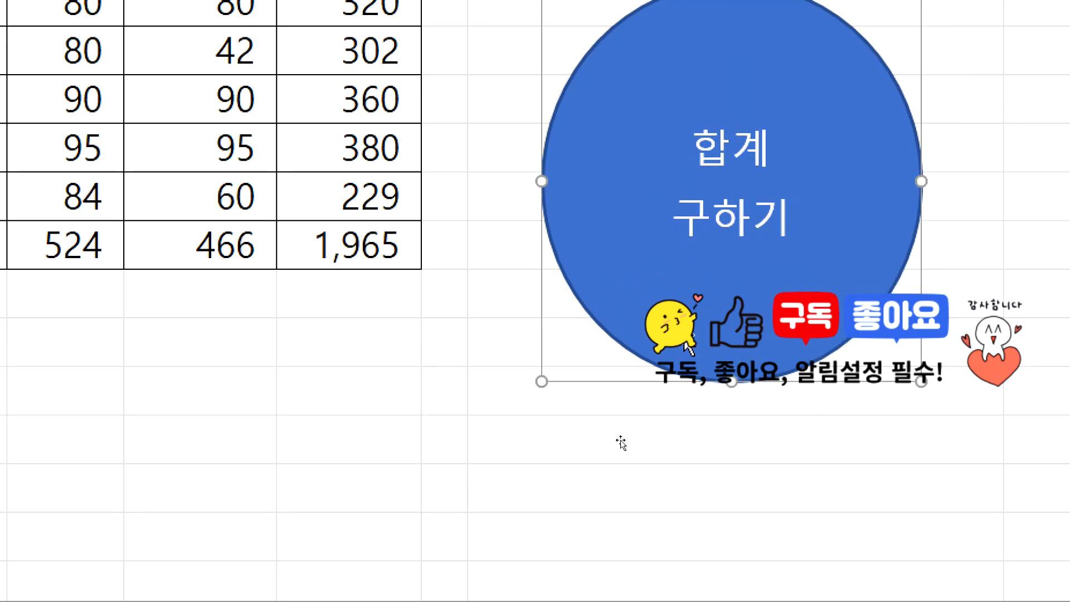
pyautogui.click(742, 538)
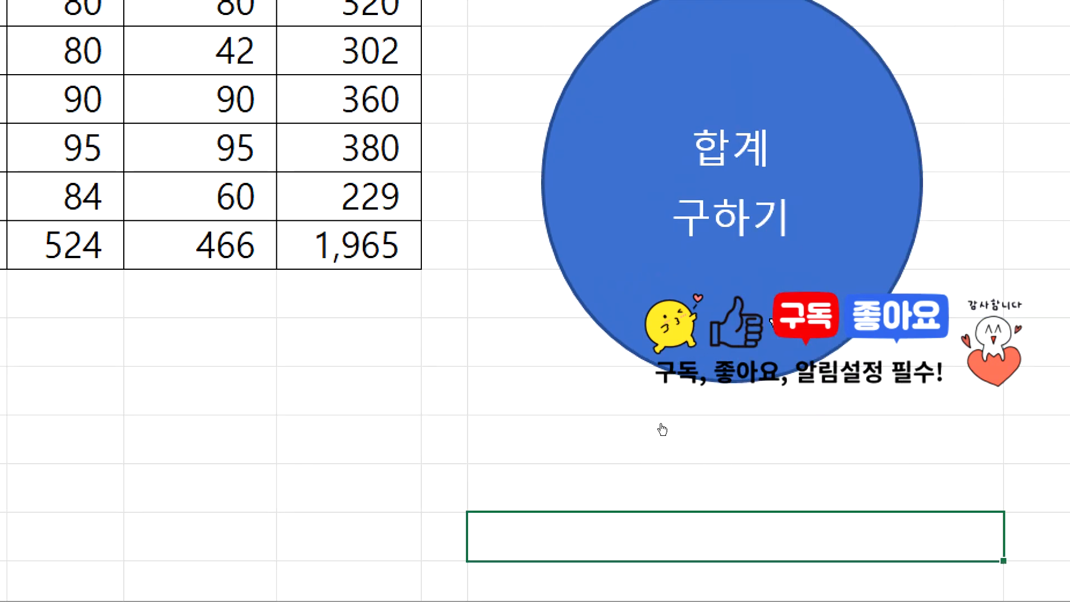
pyautogui.rightClick(746, 311)
pyautogui.click(692, 297)
pyautogui.moveTo(920, 382); pyautogui.dragTo(794, 155)
pyautogui.click(601, 332)
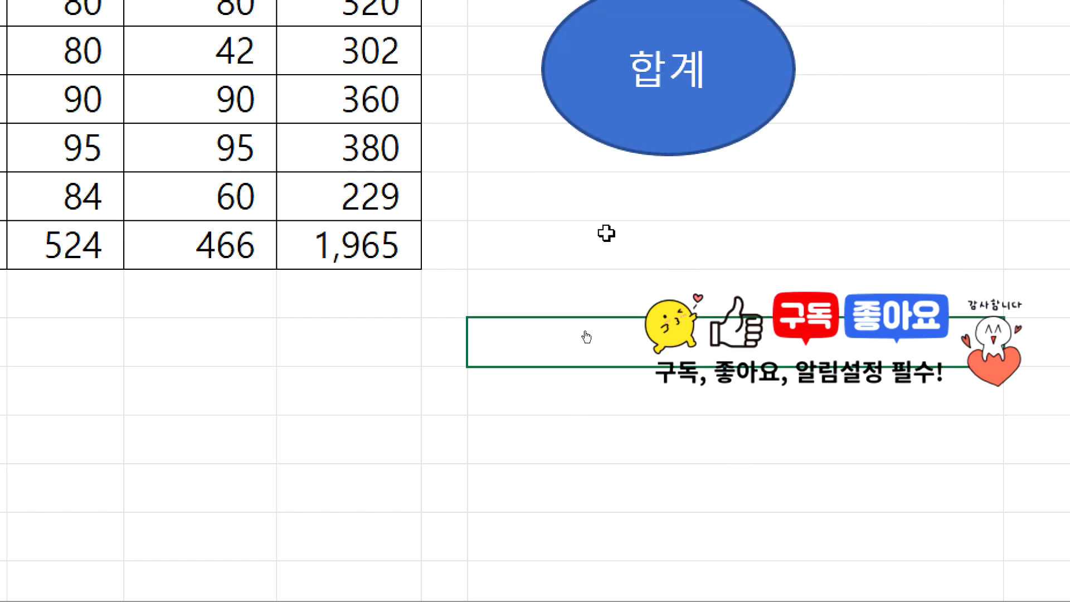
pyautogui.scroll(1, 606, 232)
pyautogui.click(649, 123)
pyautogui.moveTo(667, 165); pyautogui.dragTo(668, 262)
pyautogui.click(239, 390)
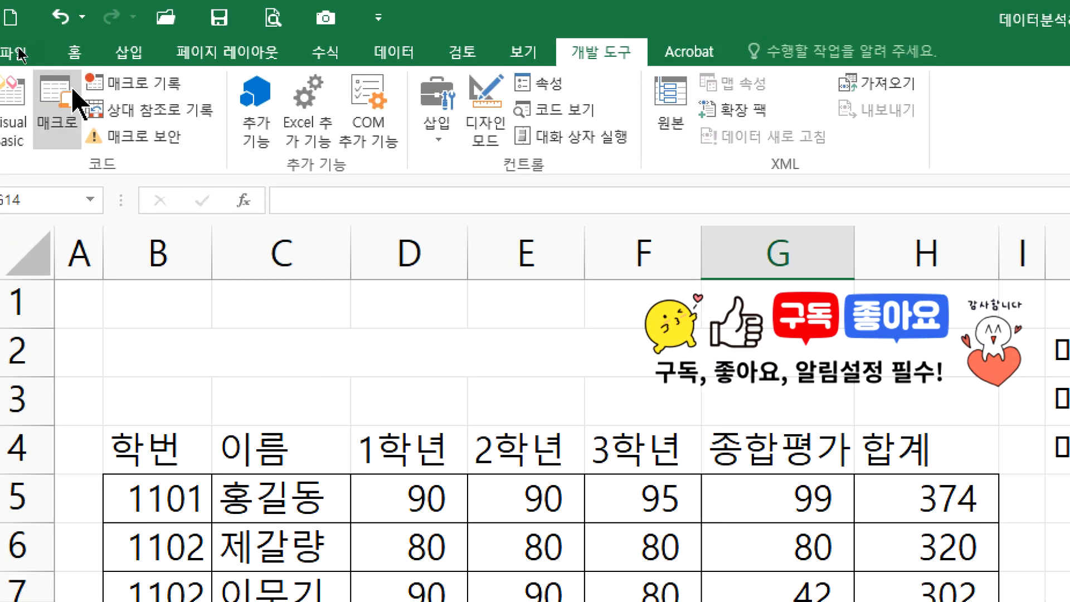
# Draw a form-control button directly below the 합계 구하기 oval, about as wide as the oval
pyautogui.click(439, 137)
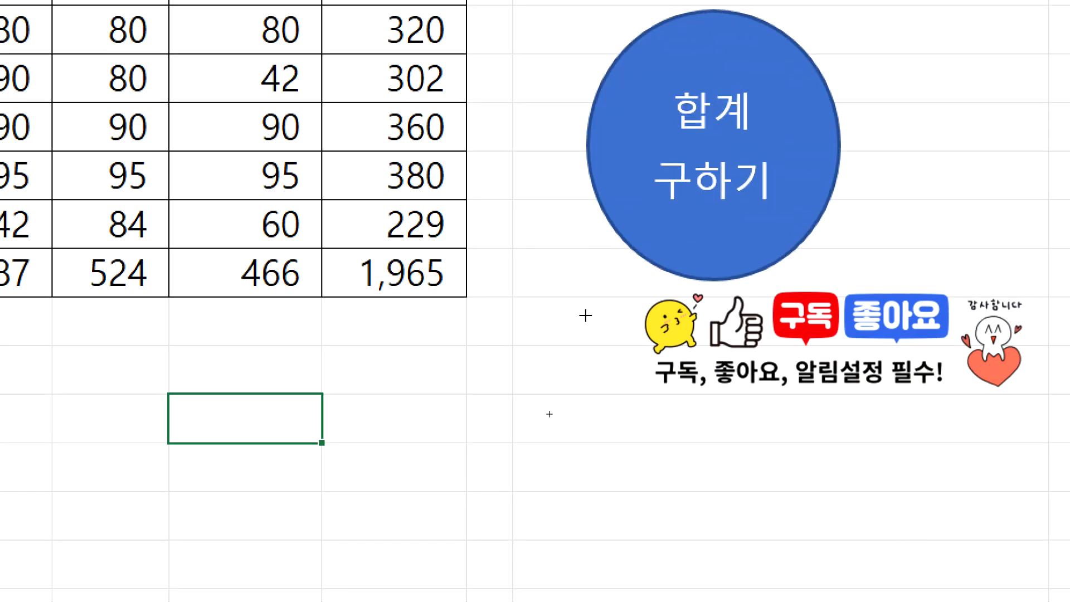
pyautogui.moveTo(585, 315); pyautogui.dragTo(845, 449)
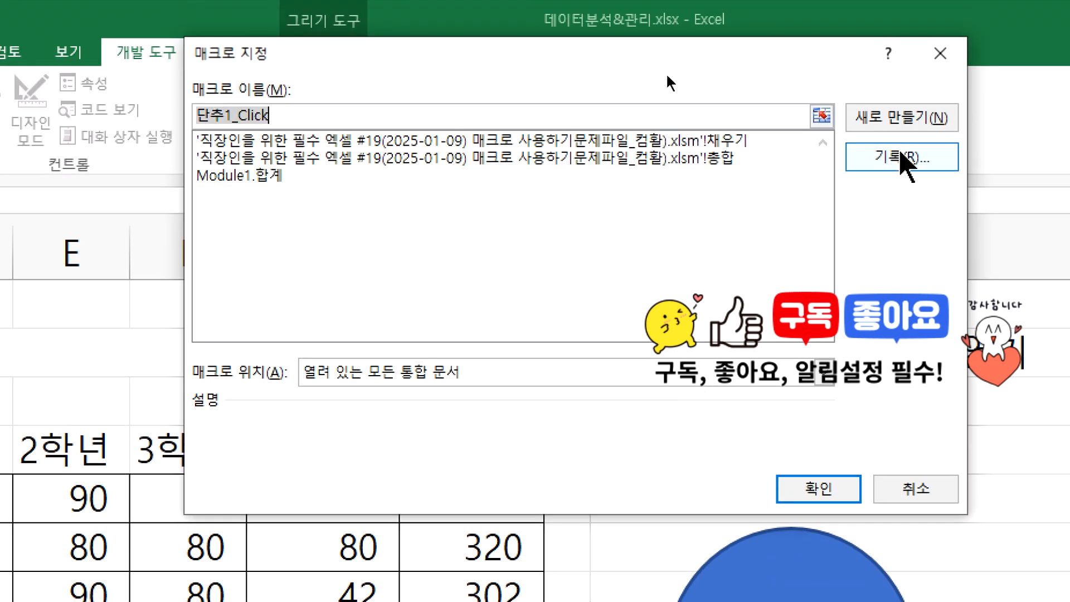
# Try to record a macro named 평균 while assigning a macro to the new button
pyautogui.write('펴')
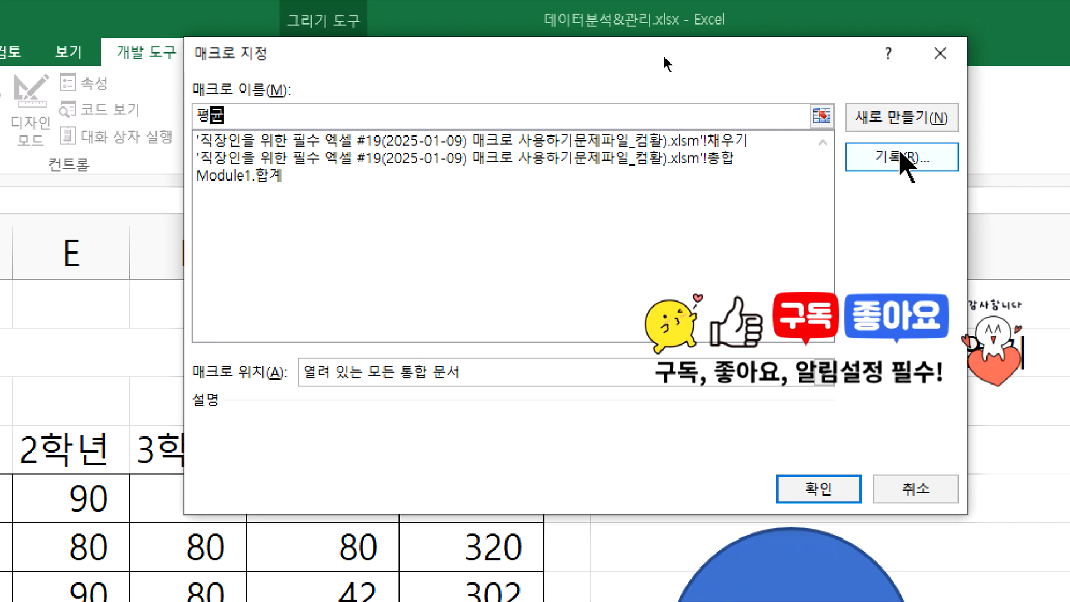
pyautogui.click(900, 160)
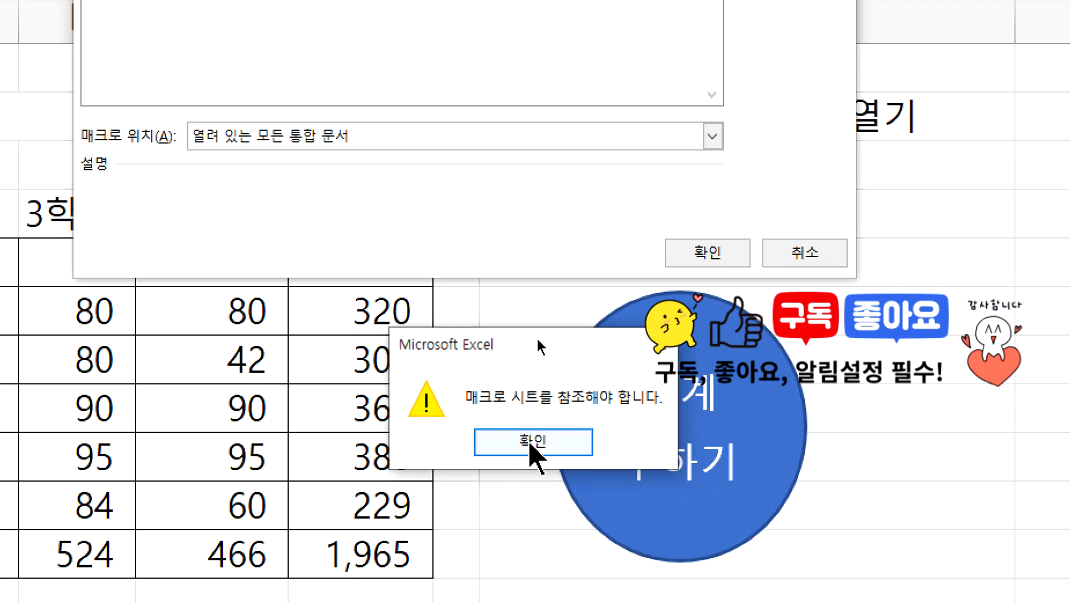
pyautogui.click(531, 443)
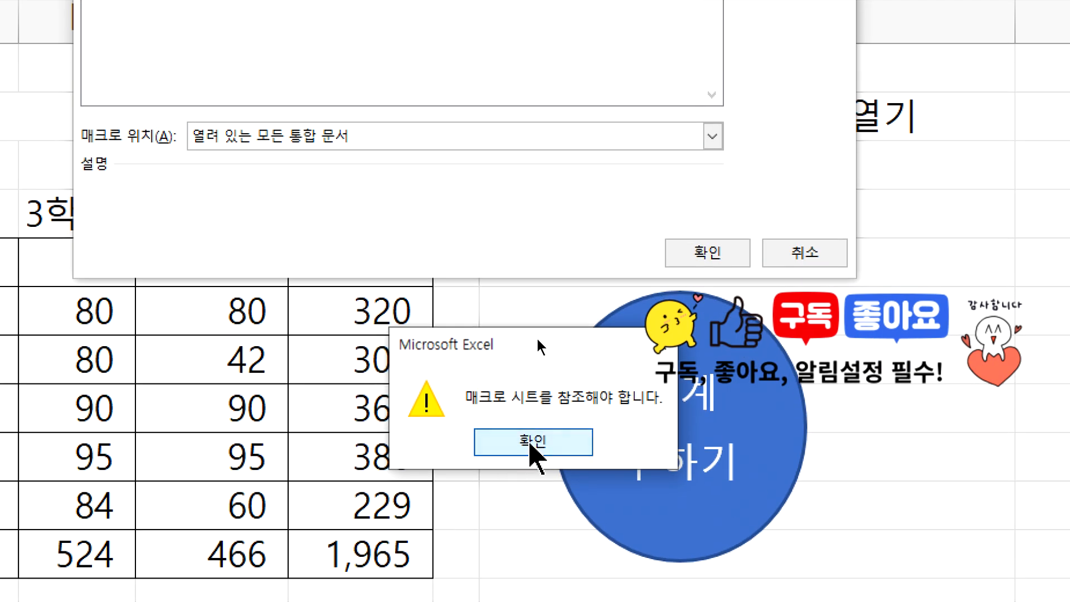
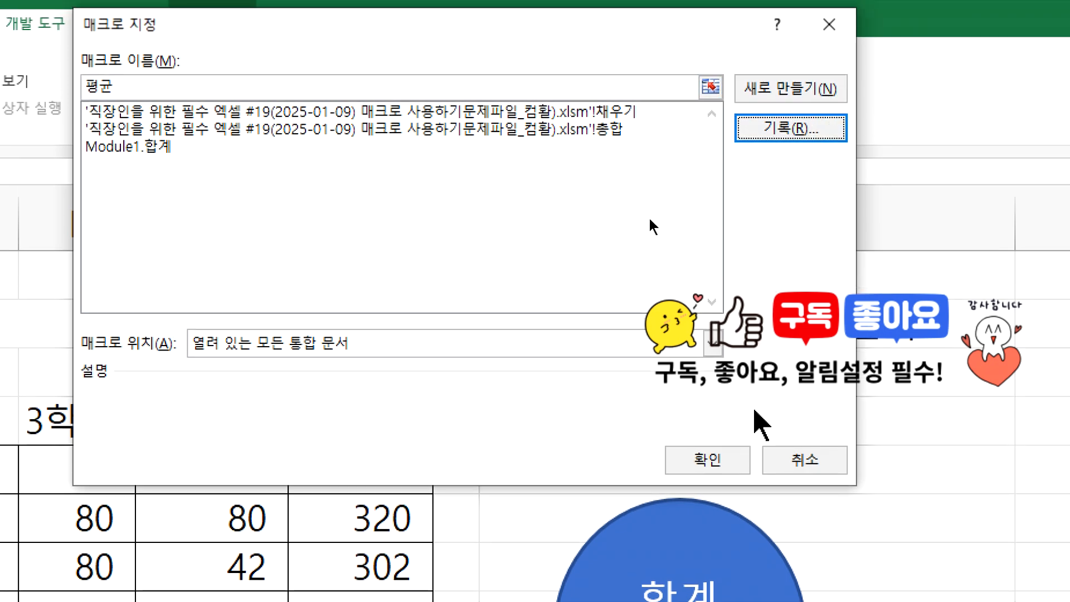
pyautogui.click(755, 96)
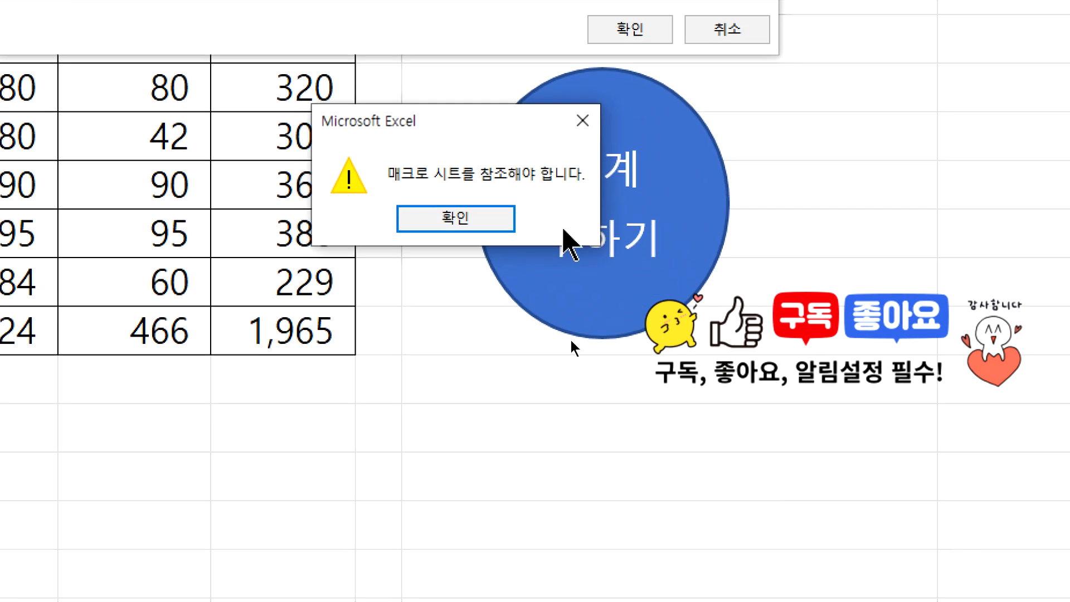
pyautogui.click(477, 211)
pyautogui.click(742, 35)
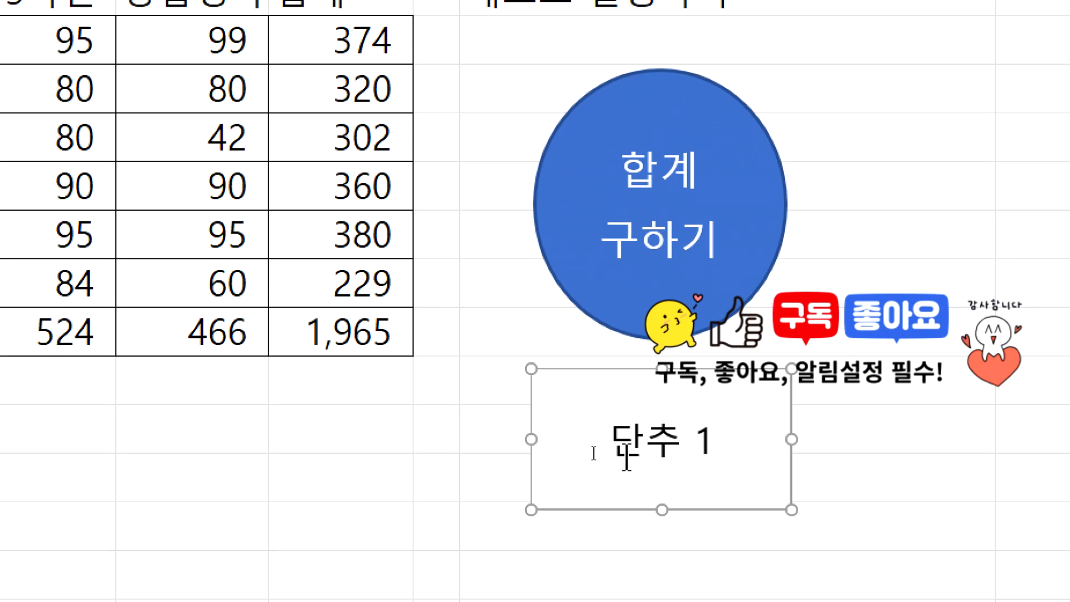
# Change the new button's label to 평균 and deselect the button
pyautogui.click(611, 440)
pyautogui.write('평균')
pyautogui.press('Delete')
pyautogui.press('Delete')
pyautogui.press('Delete')
pyautogui.press('Delete')
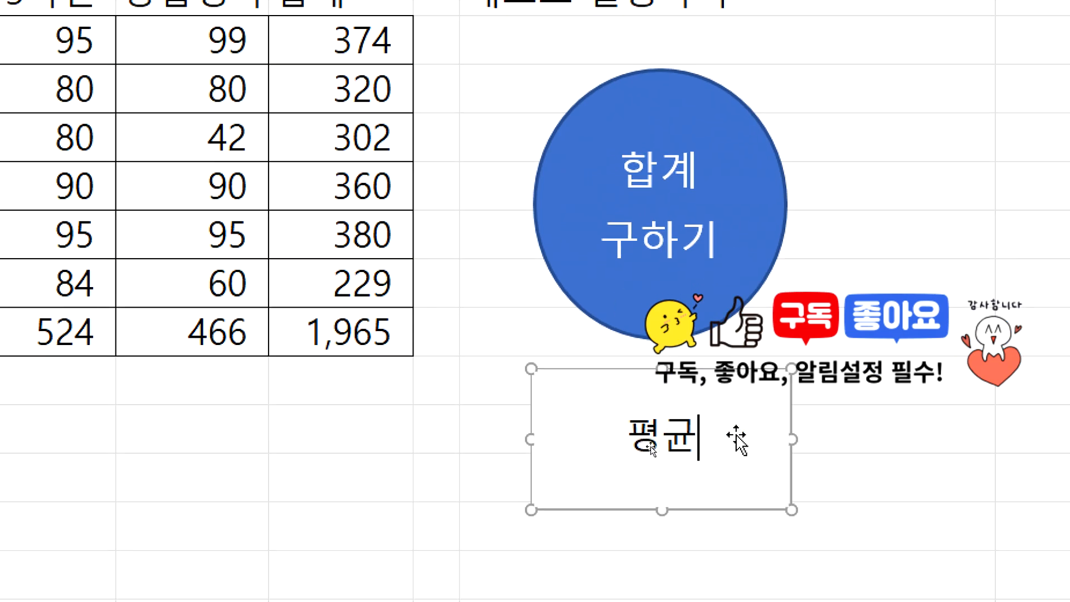
pyautogui.click(99, 445)
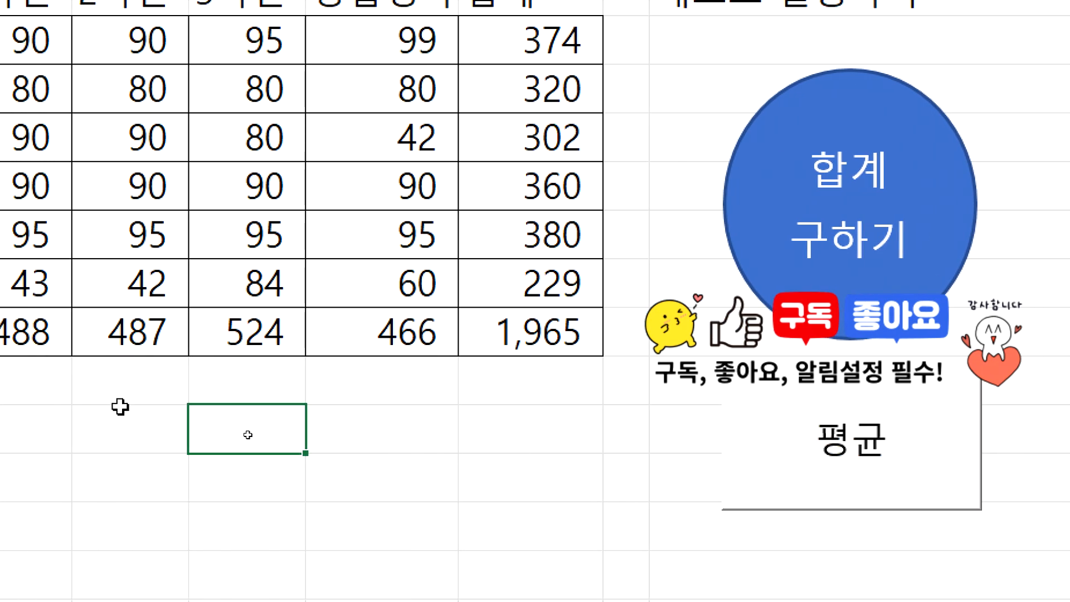
# With cell D12 selected, start recording a macro named 평균 stored in the current workbook (현재 통합 문서)
pyautogui.click(89, 389)
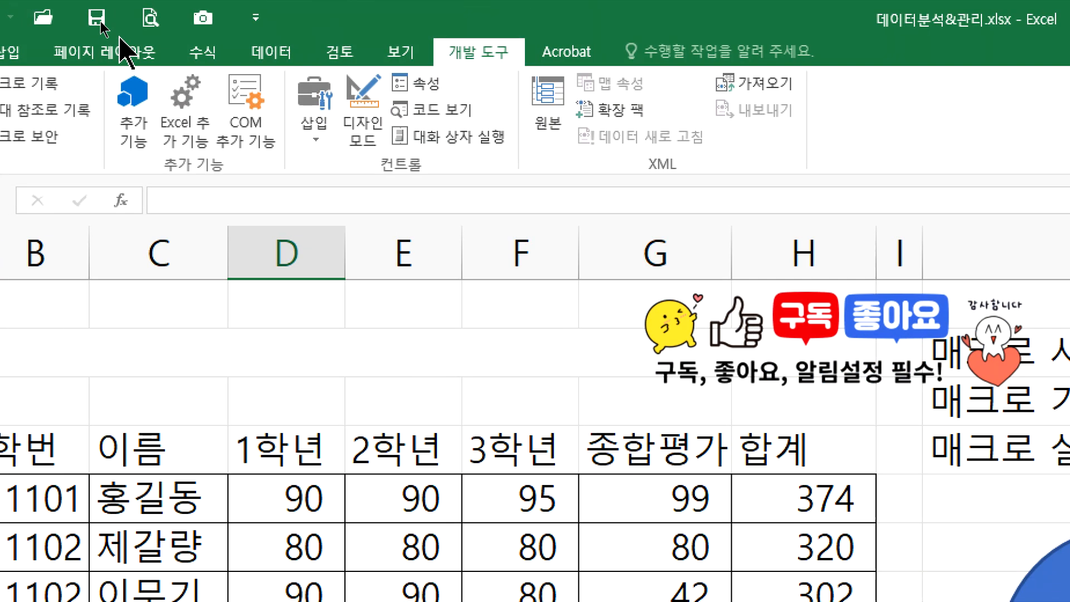
pyautogui.click(22, 84)
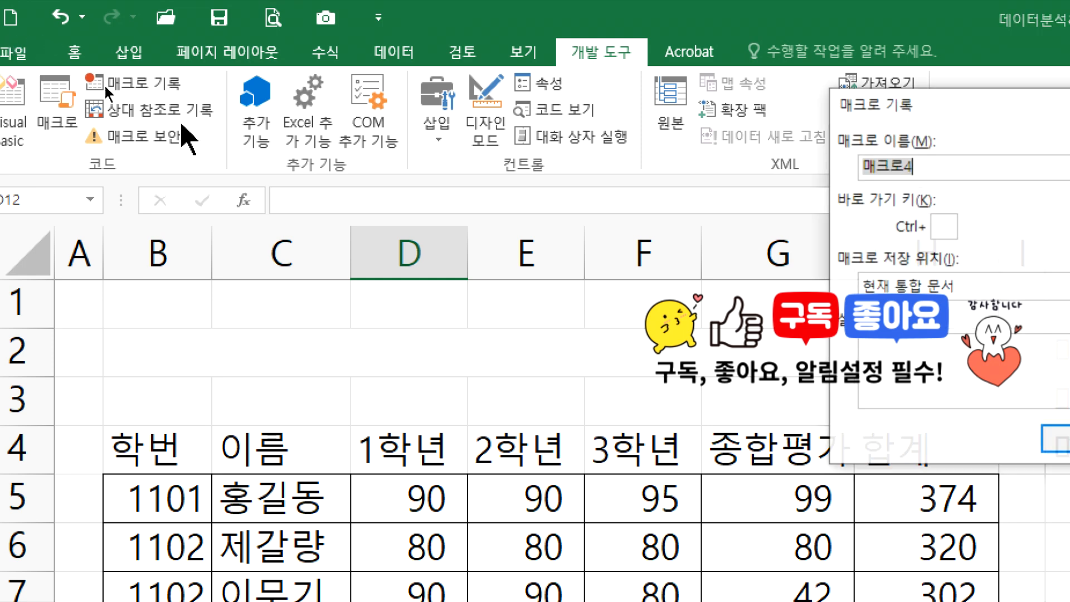
pyautogui.write('피')
pyautogui.write('균')
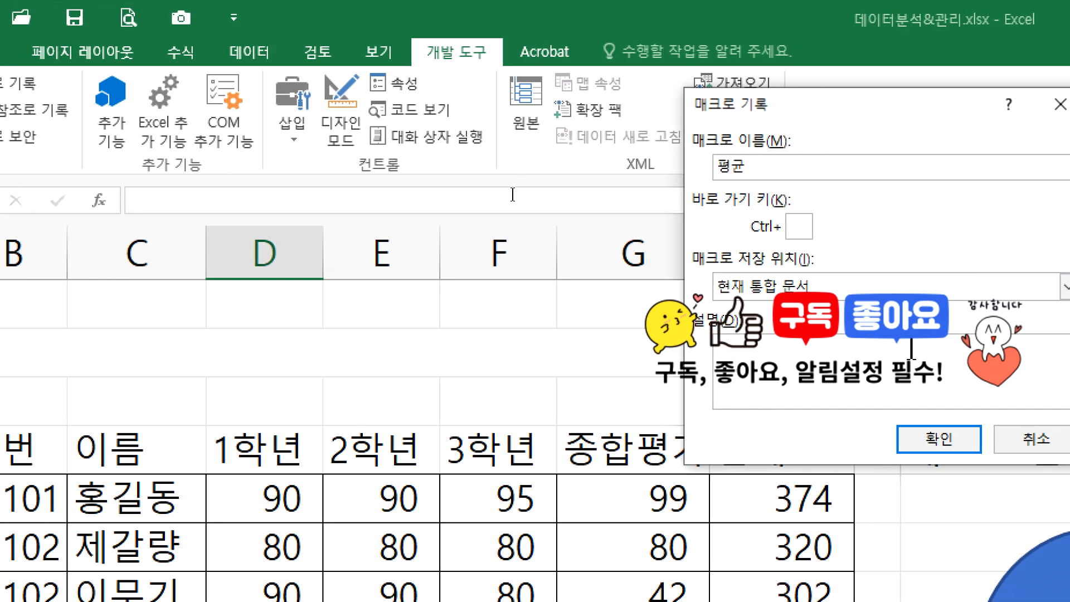
pyautogui.click(947, 443)
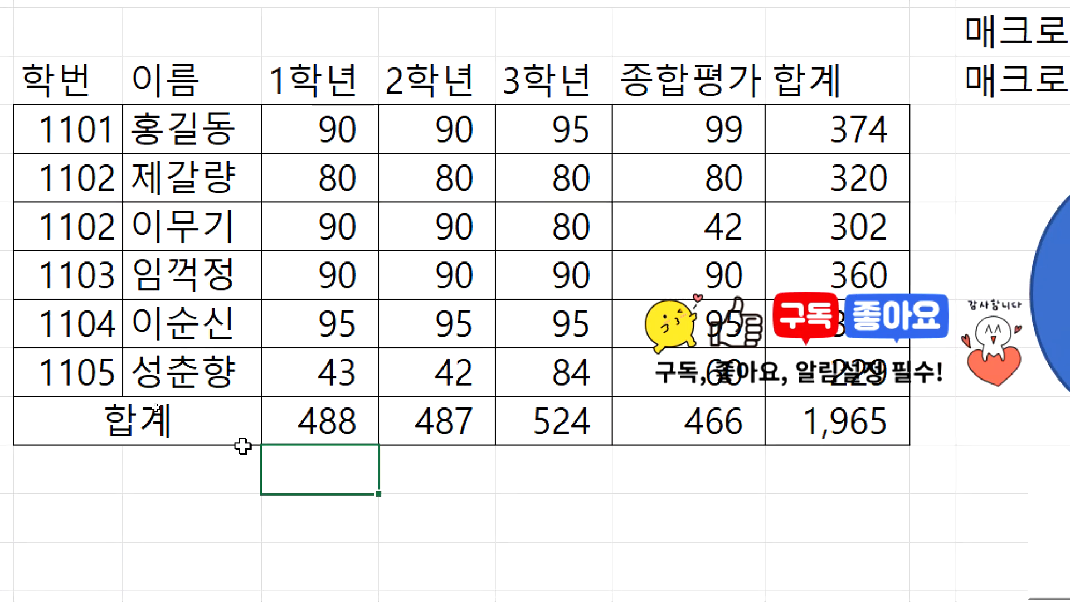
# Average the 1학년 scores D5:D10 in D12 with the AVERAGE function and show one decimal place
pyautogui.write('=average(')
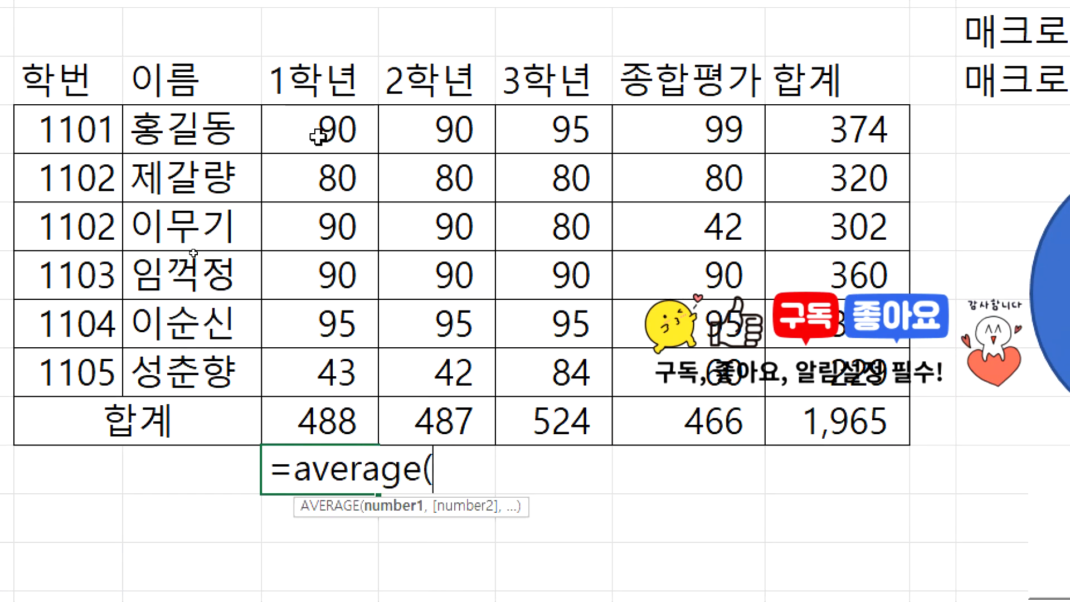
pyautogui.moveTo(319, 137); pyautogui.dragTo(315, 351)
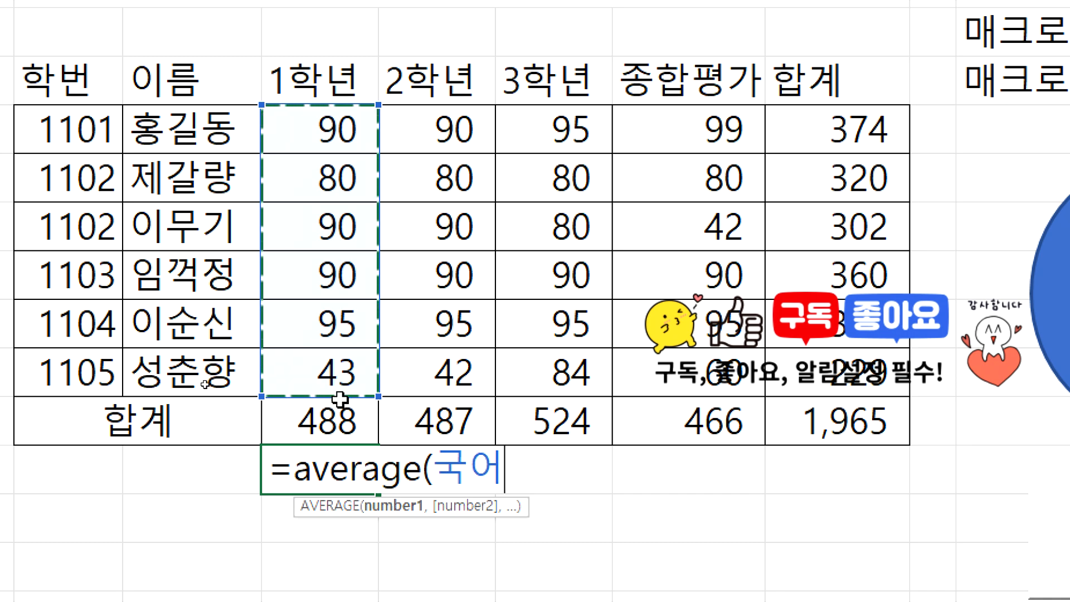
pyautogui.press('Return')
pyautogui.click(337, 472)
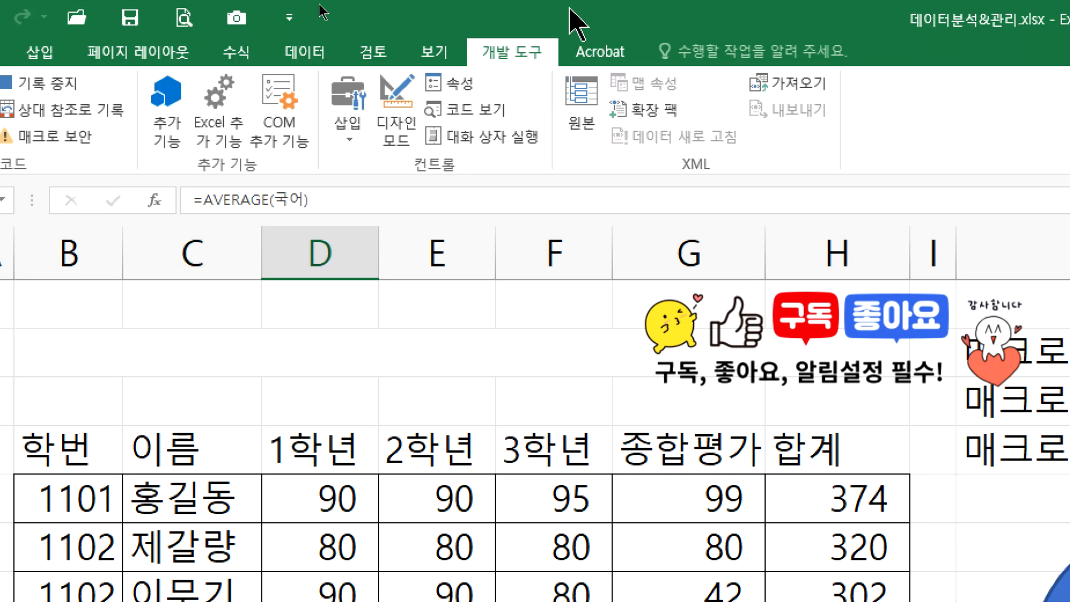
pyautogui.click(88, 49)
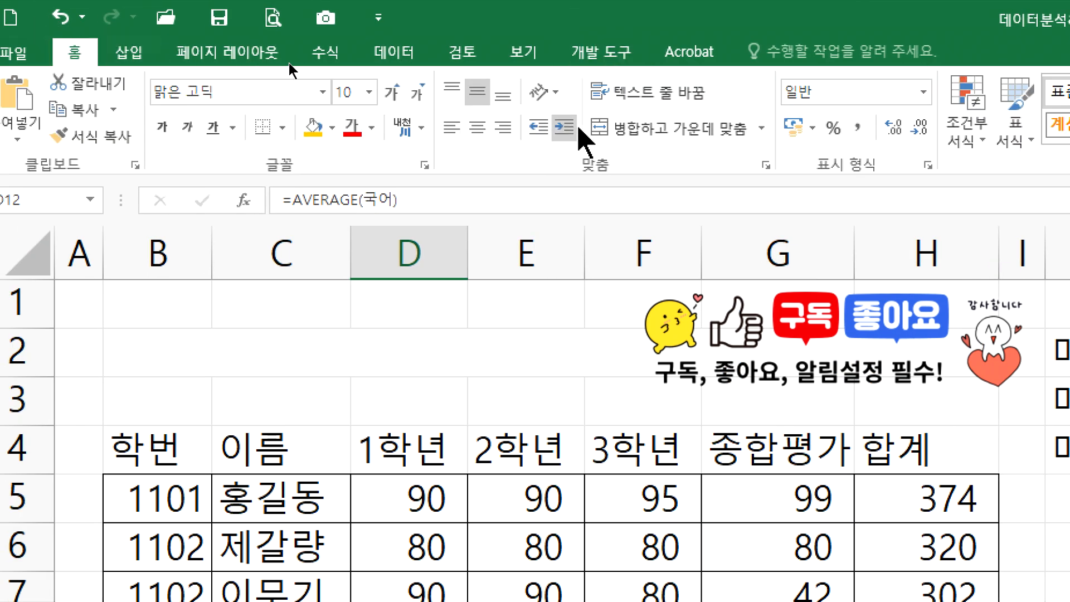
pyautogui.click(917, 129)
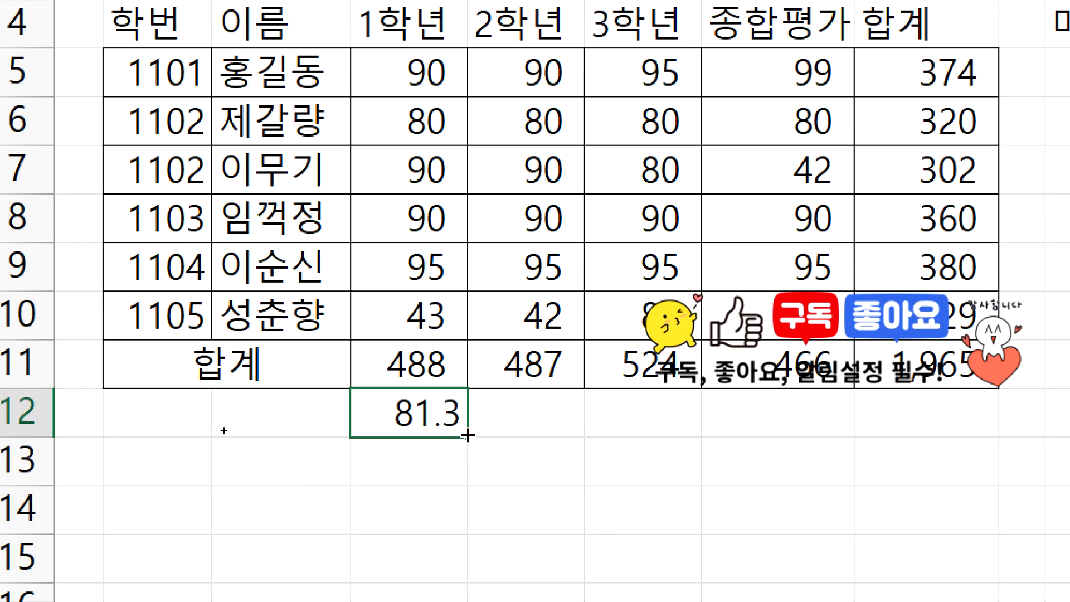
# Fill the D12 average across to H12 and stop the macro recording
pyautogui.moveTo(467, 435); pyautogui.dragTo(953, 427)
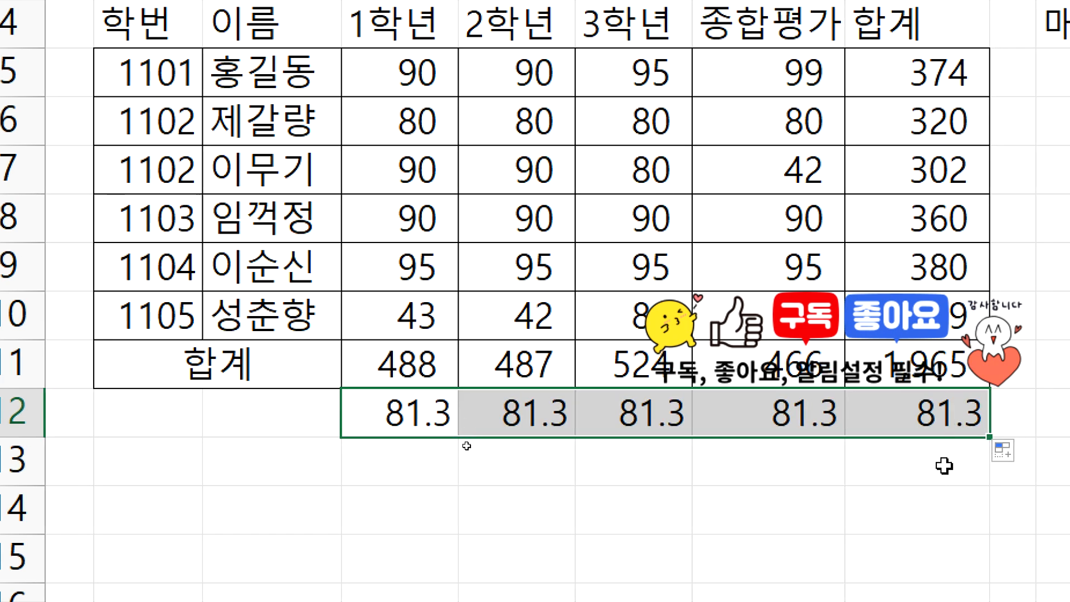
pyautogui.click(944, 465)
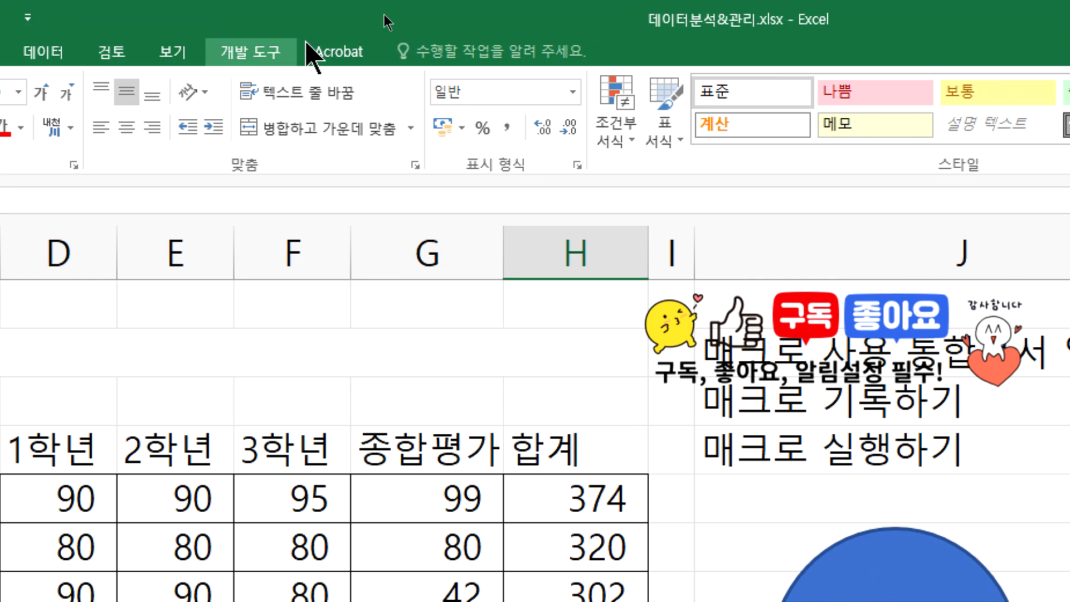
pyautogui.click(250, 52)
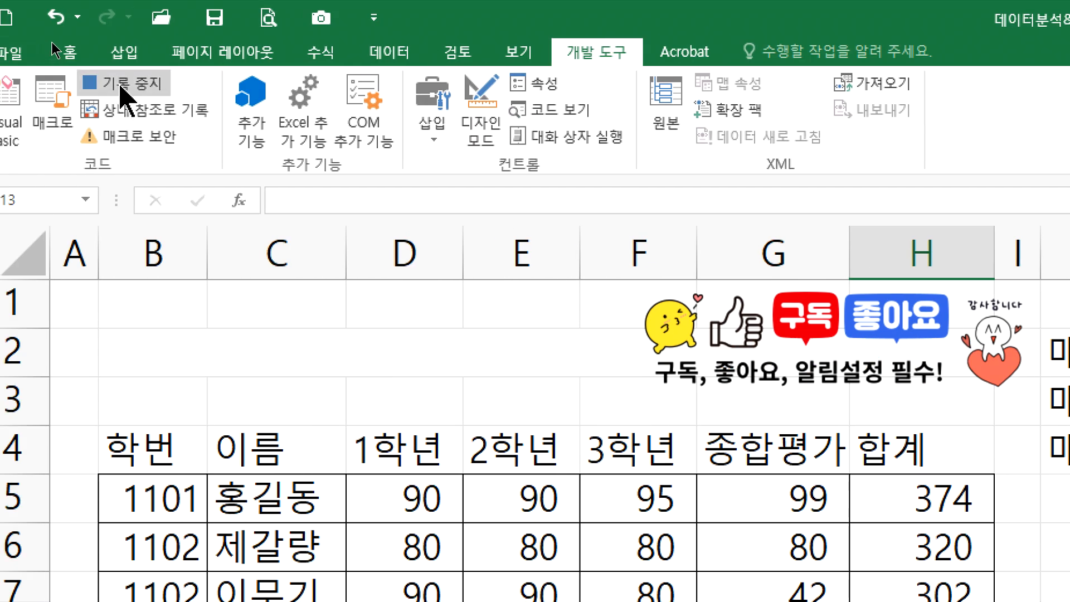
pyautogui.click(123, 84)
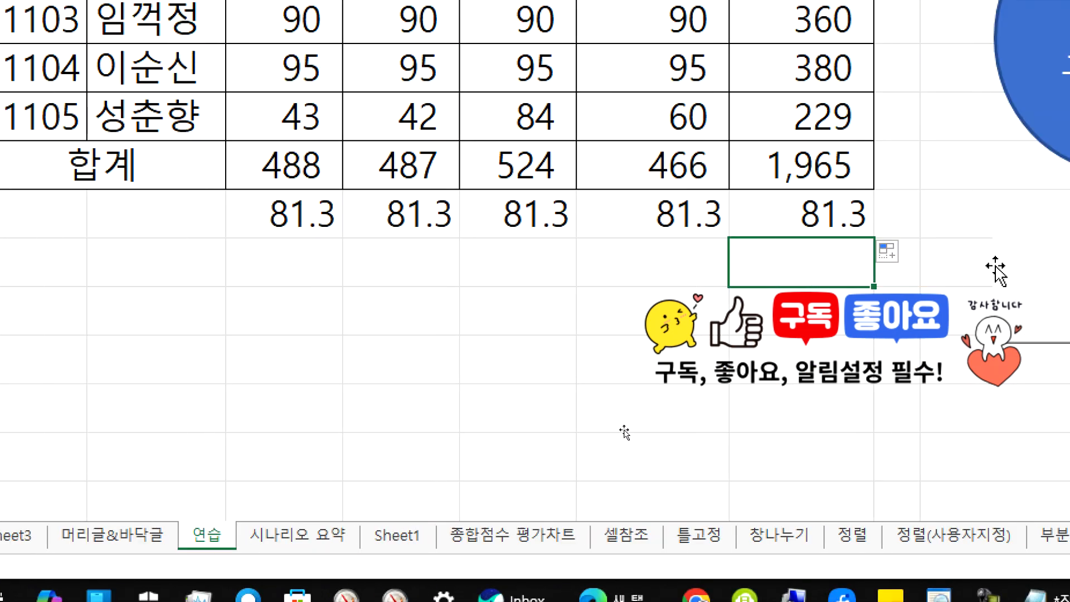
# Assign the Module1.합계 macro to the 평균 button
pyautogui.rightClick(534, 250)
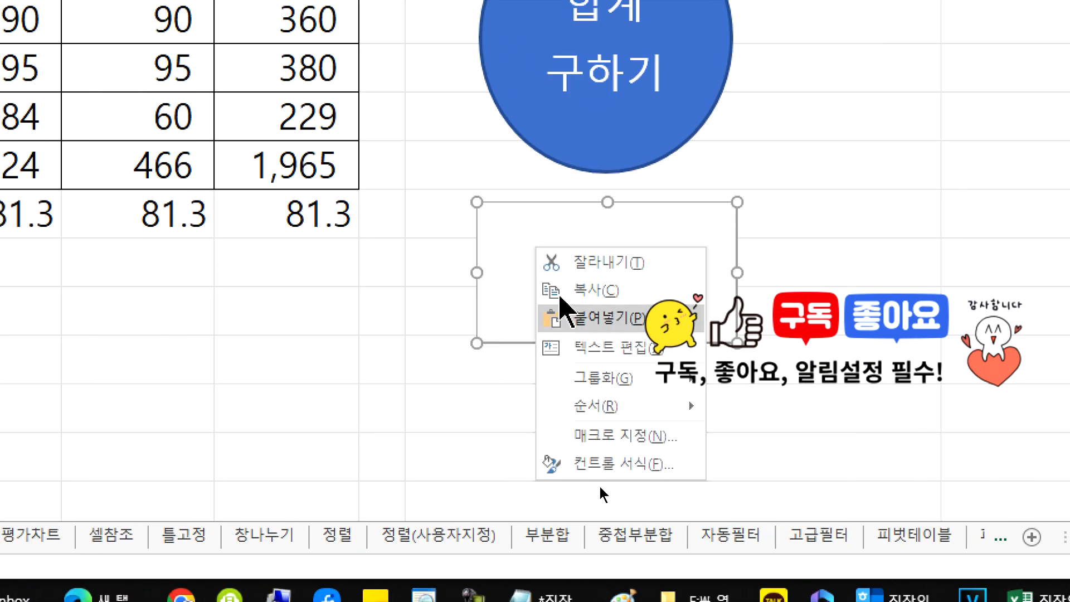
pyautogui.click(600, 440)
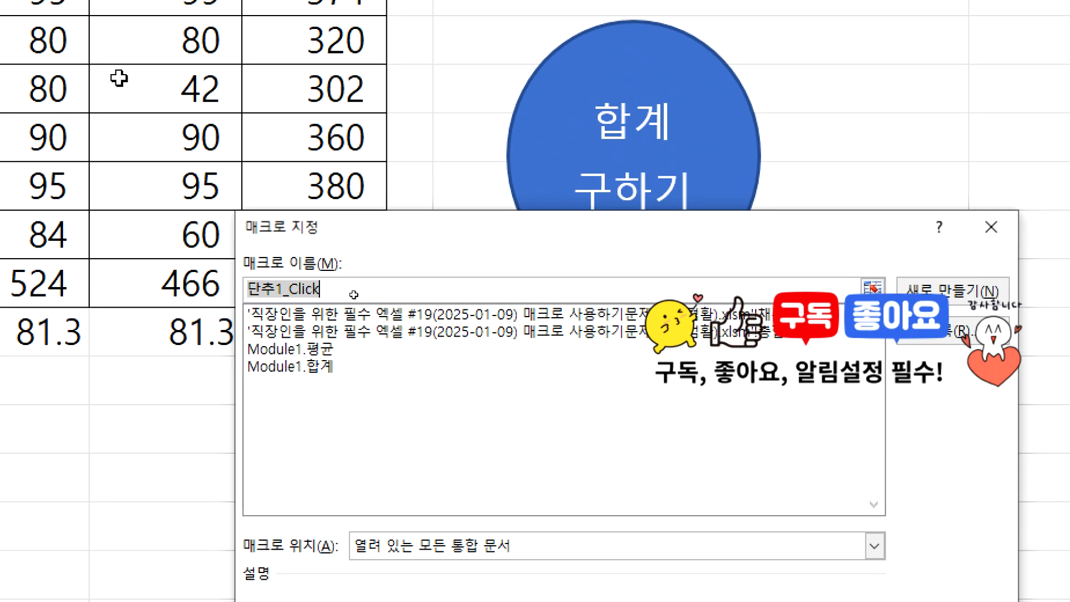
pyautogui.click(284, 368)
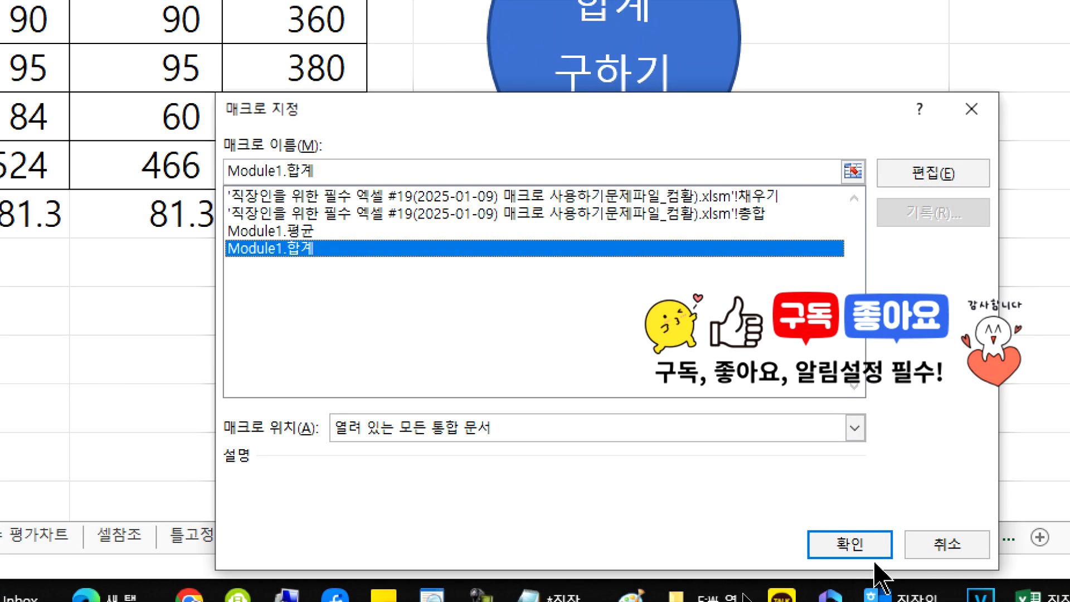
pyautogui.click(867, 551)
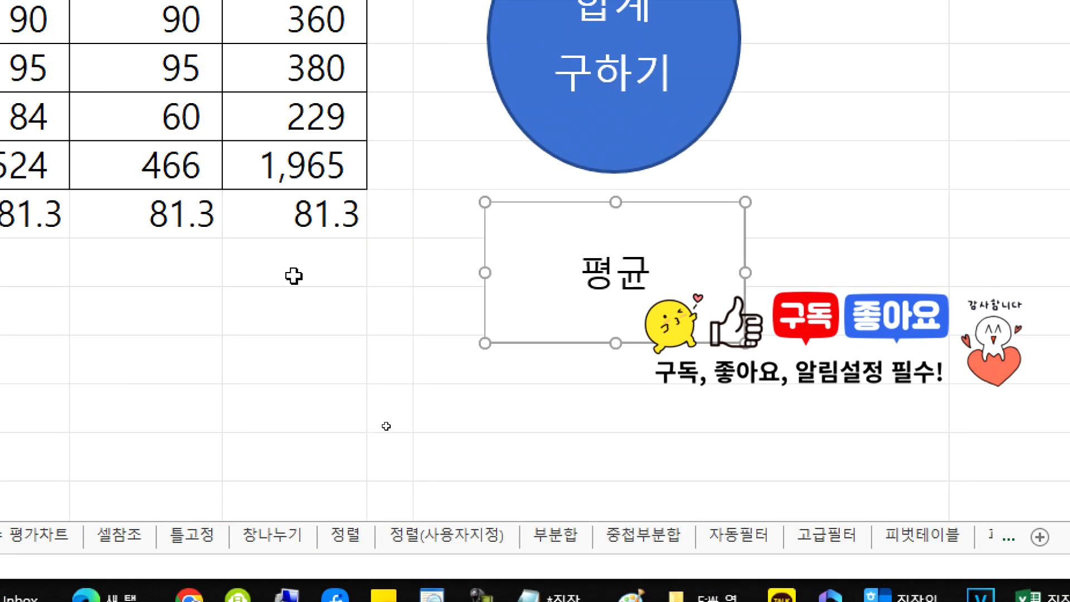
# Clear the totals and averages in D11:H12 and H5:H10, and run the macro from the 평균 button
pyautogui.moveTo(135, 169); pyautogui.dragTo(725, 219)
pyautogui.press('Delete')
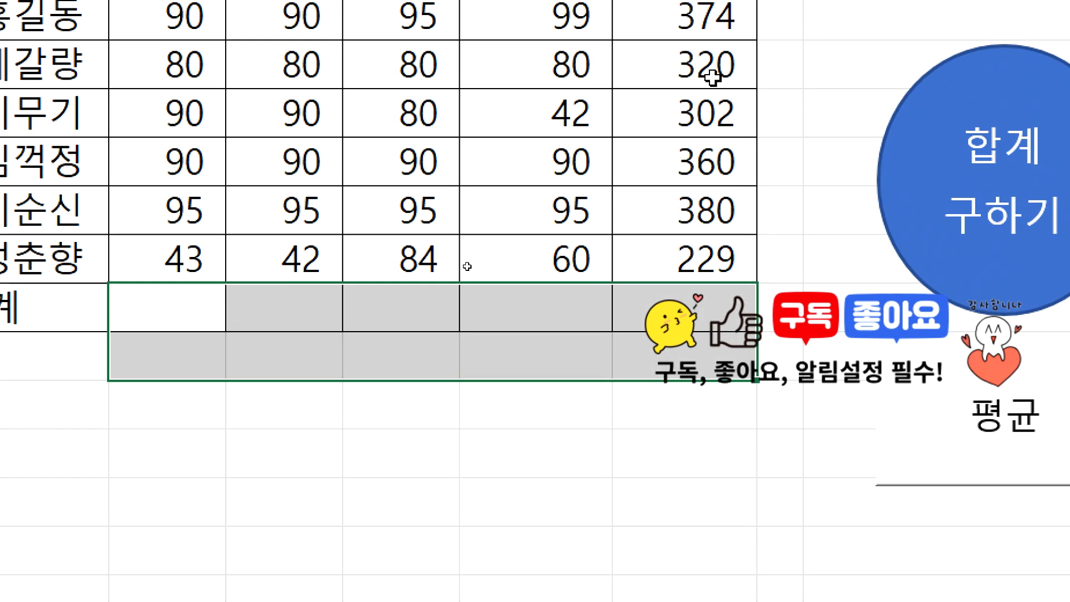
pyautogui.moveTo(719, 16); pyautogui.dragTo(727, 254)
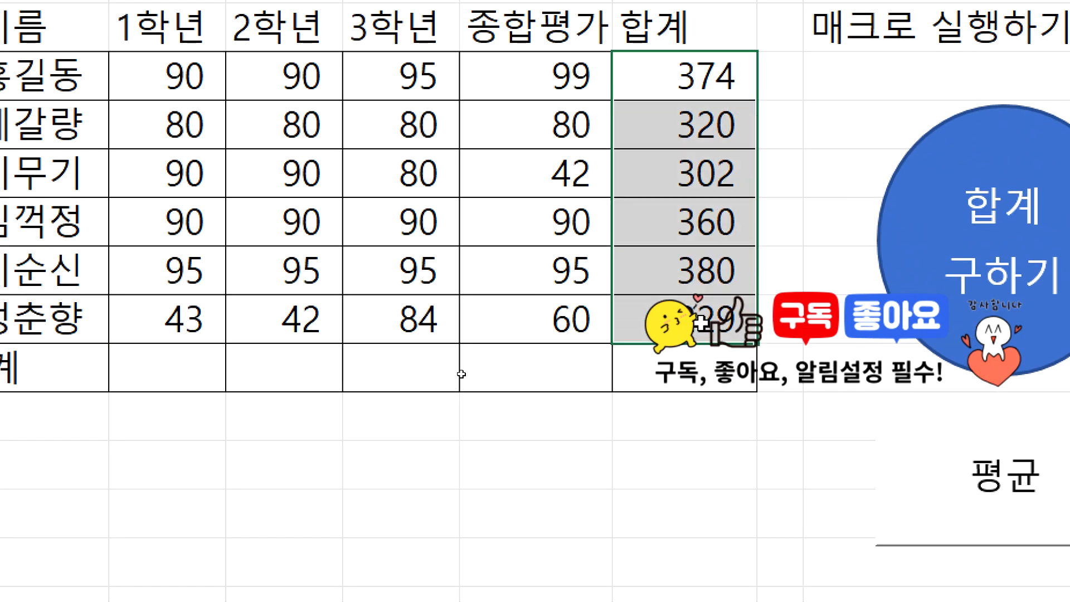
pyautogui.press('Delete')
pyautogui.click(574, 461)
pyautogui.click(1039, 519)
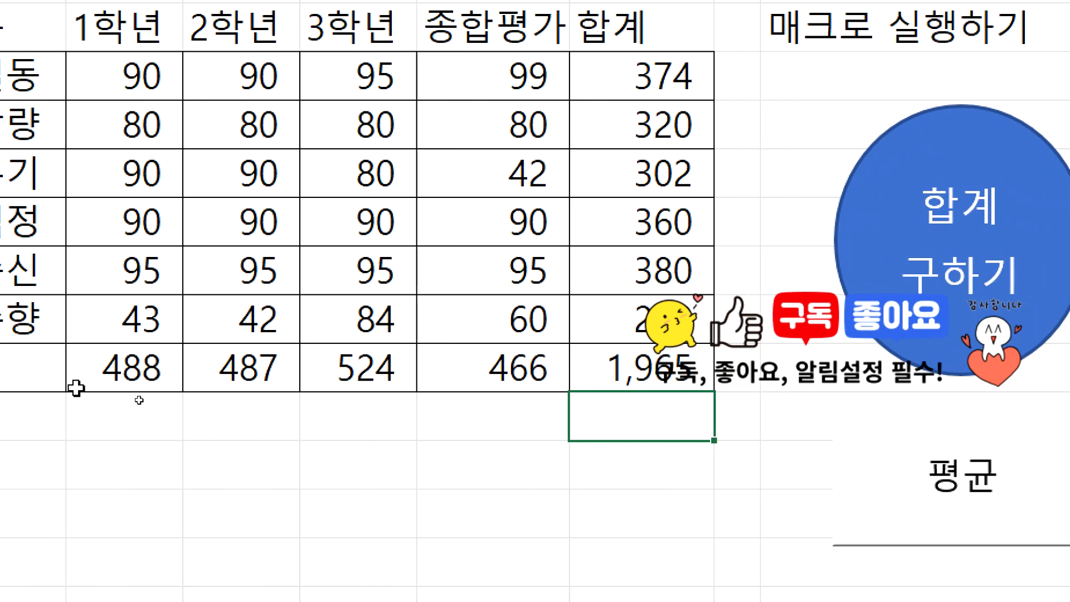
# Clear the 합계 row D11:H11 and run the 평균 button's macro again
pyautogui.moveTo(159, 375); pyautogui.dragTo(398, 369)
pyautogui.moveTo(671, 378); pyautogui.dragTo(792, 371)
pyautogui.press('Delete')
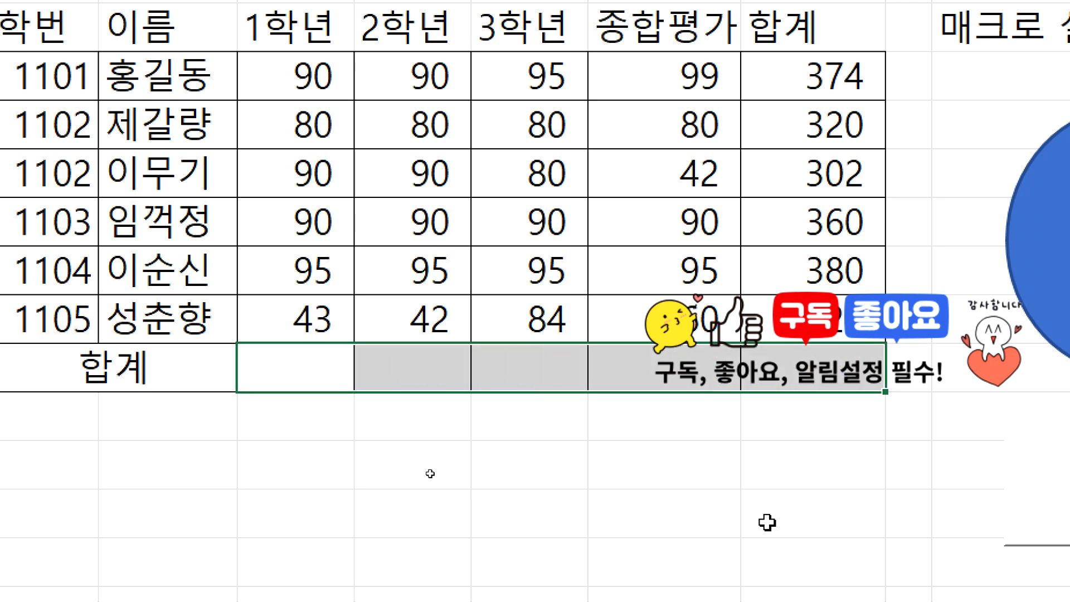
pyautogui.click(759, 534)
pyautogui.click(851, 535)
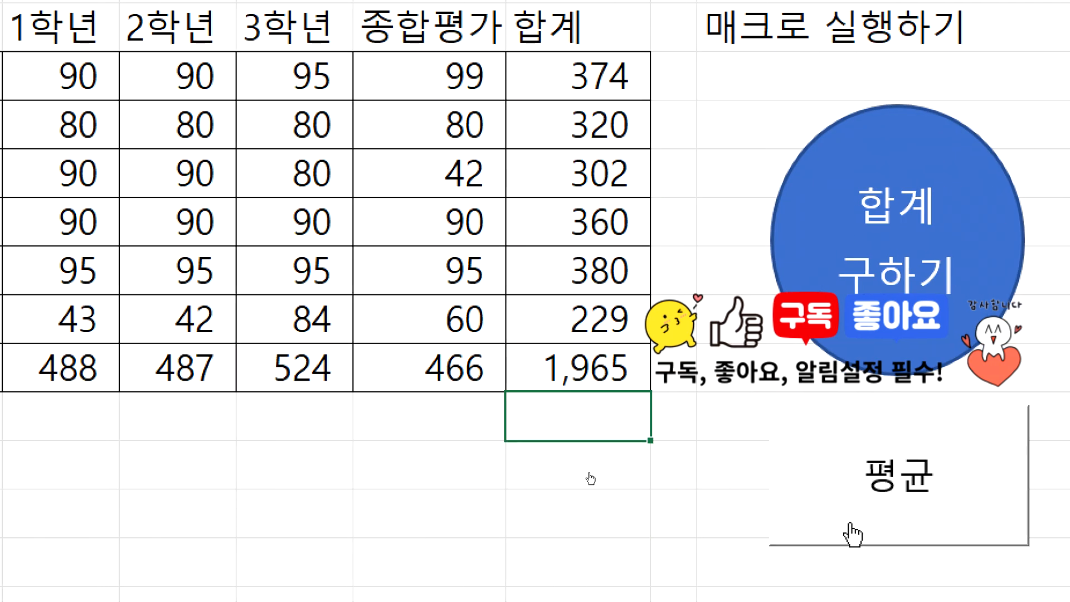
# Clear the totals from the 합계 row D11:H11 and the 합계 column H5:H10
pyautogui.moveTo(46, 375); pyautogui.dragTo(653, 382)
pyautogui.press('Delete')
pyautogui.moveTo(696, 95); pyautogui.dragTo(697, 320)
pyautogui.press('Delete')
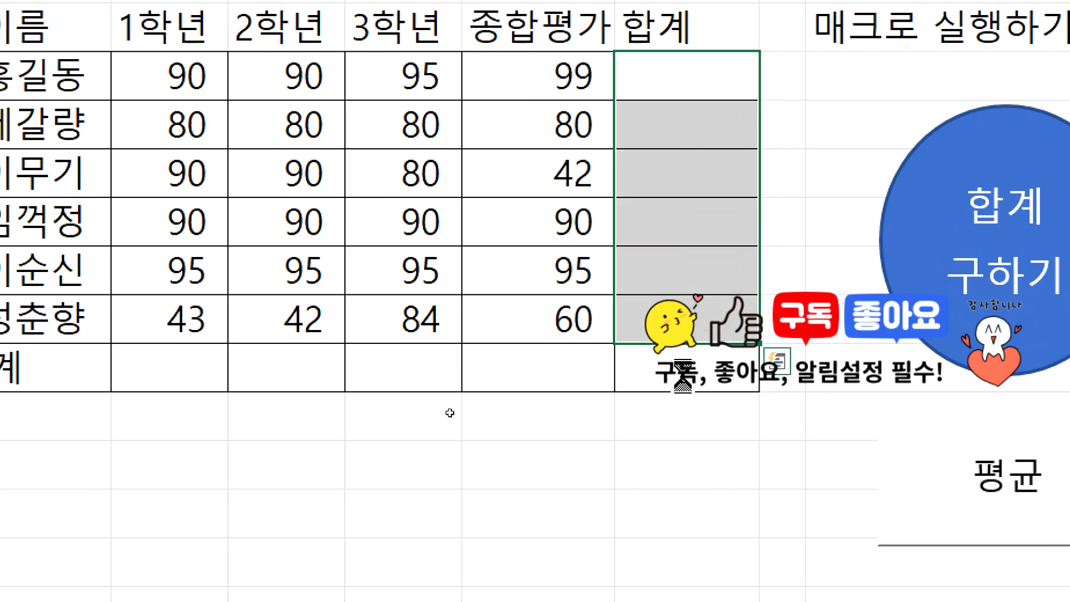
# Assign the Module1.평균 macro to the 평균 button
pyautogui.click(719, 500)
pyautogui.rightClick(928, 524)
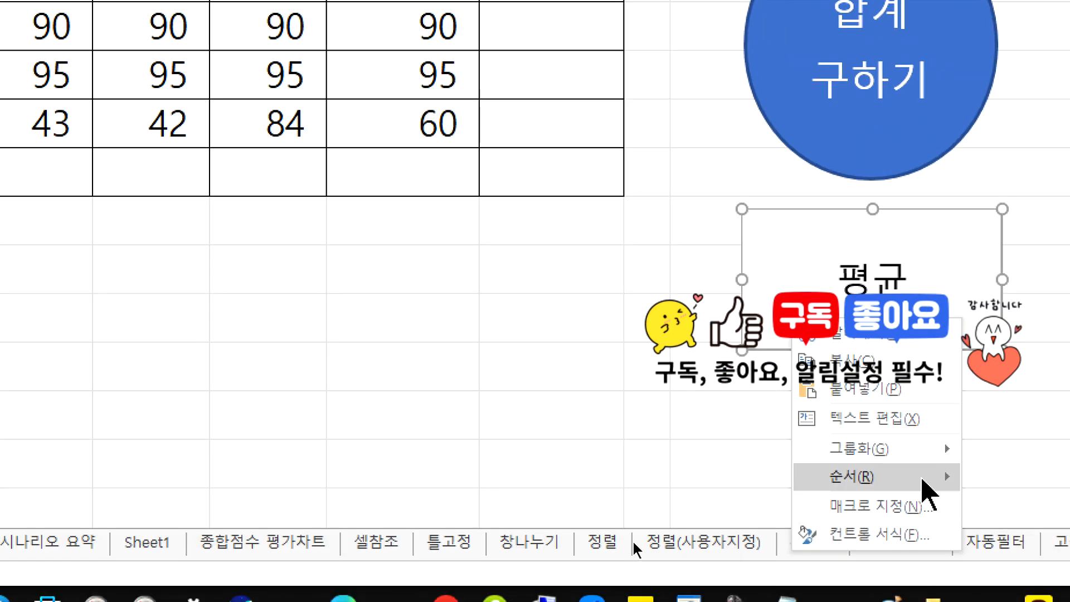
pyautogui.click(867, 507)
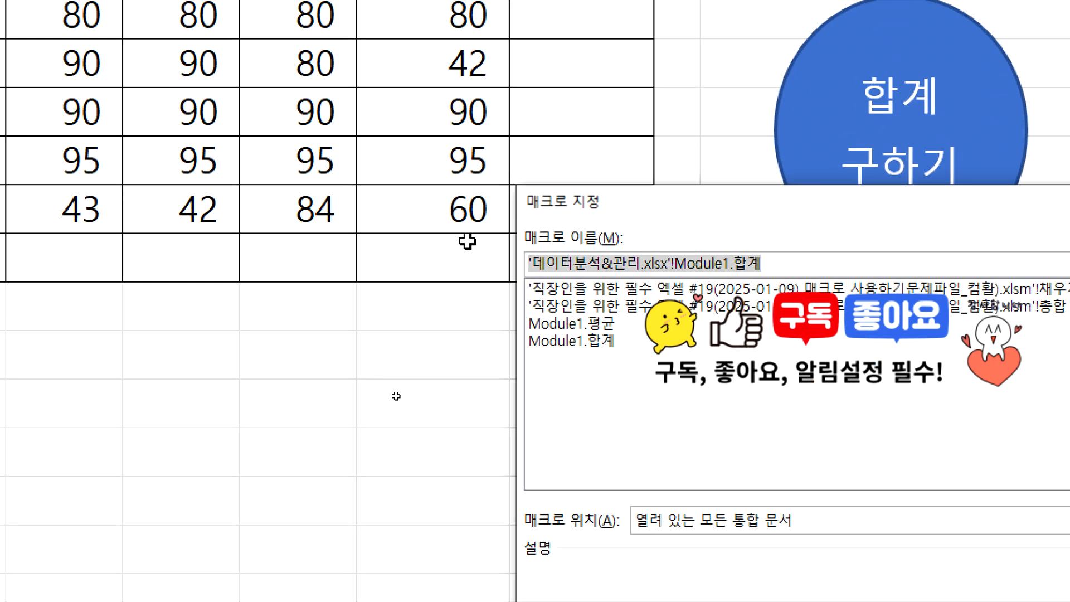
pyautogui.click(590, 324)
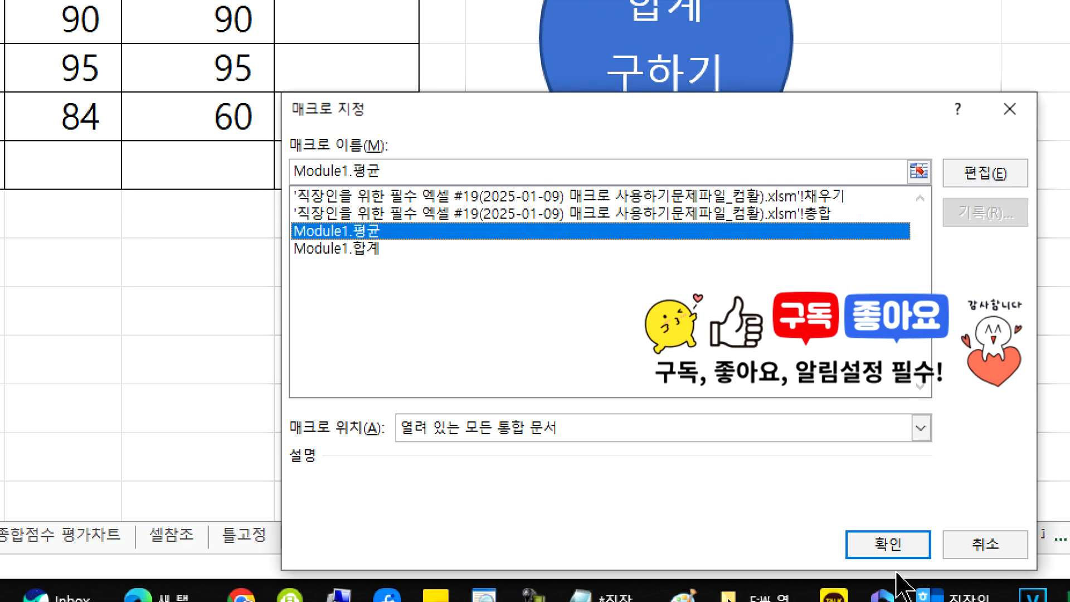
pyautogui.click(886, 544)
# Run the 평균 button's macro, fill the totals from the 합계 구하기 shape, and run the 평균 button's macro again
pyautogui.click(410, 357)
pyautogui.click(613, 322)
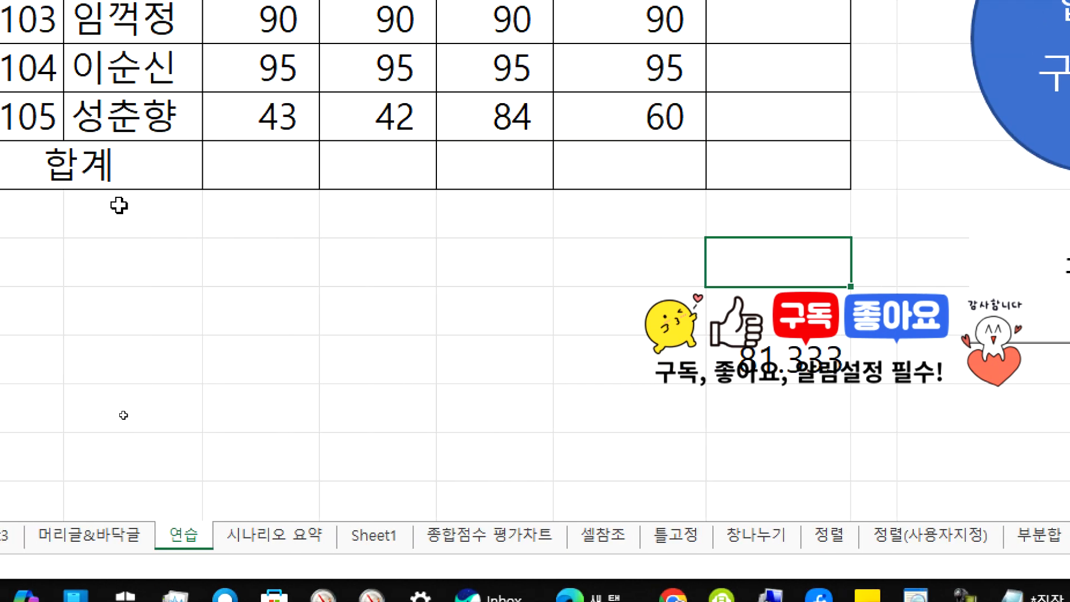
pyautogui.click(919, 117)
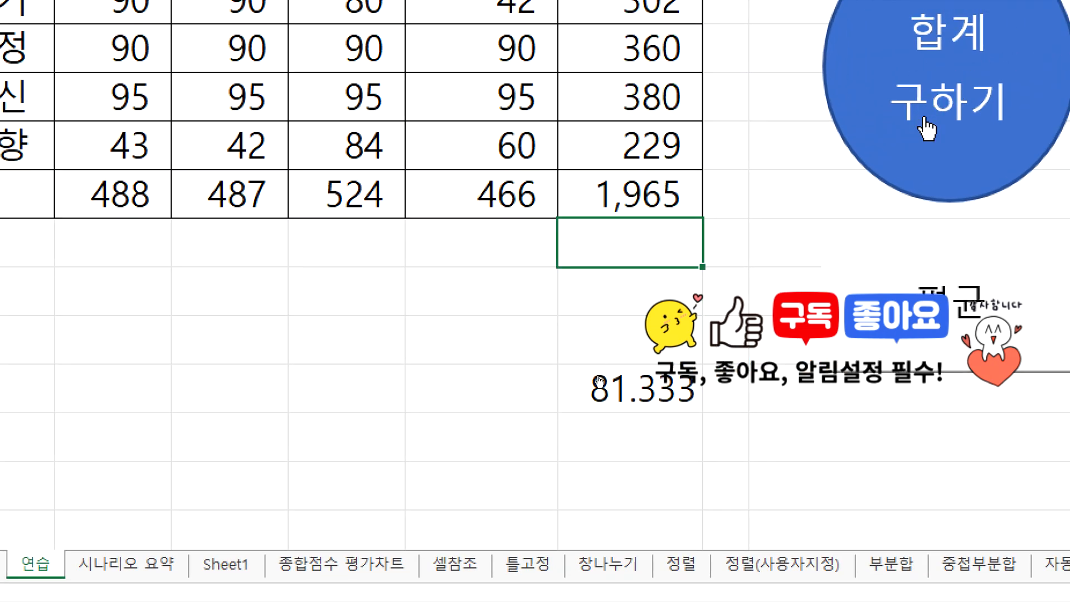
pyautogui.click(861, 324)
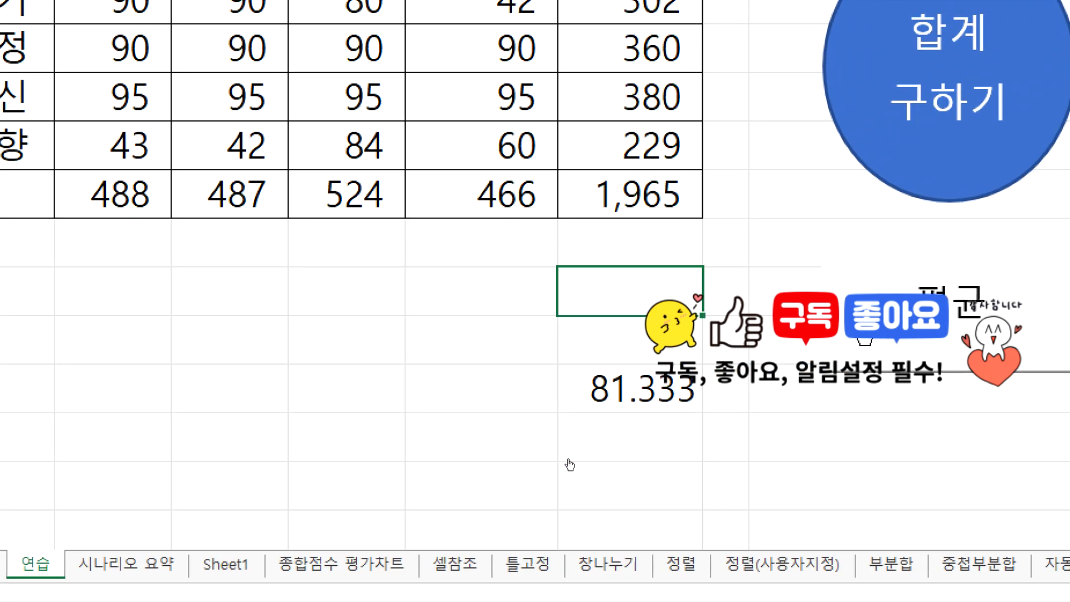
pyautogui.click(871, 322)
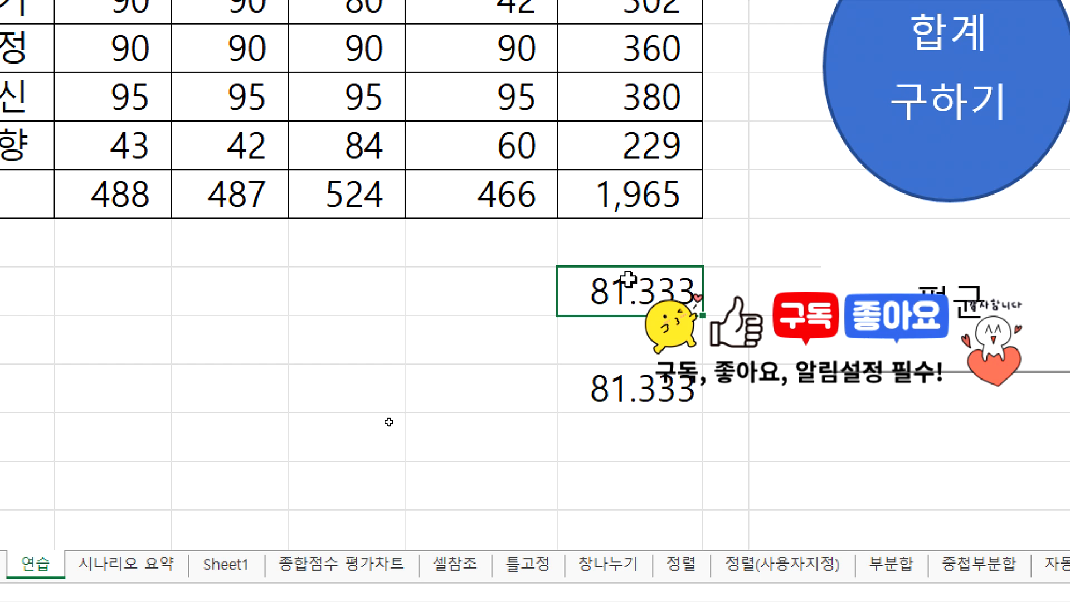
# Clear the averages in H13:H15 and select D12 below the 1학년 total
pyautogui.moveTo(691, 301); pyautogui.dragTo(690, 386)
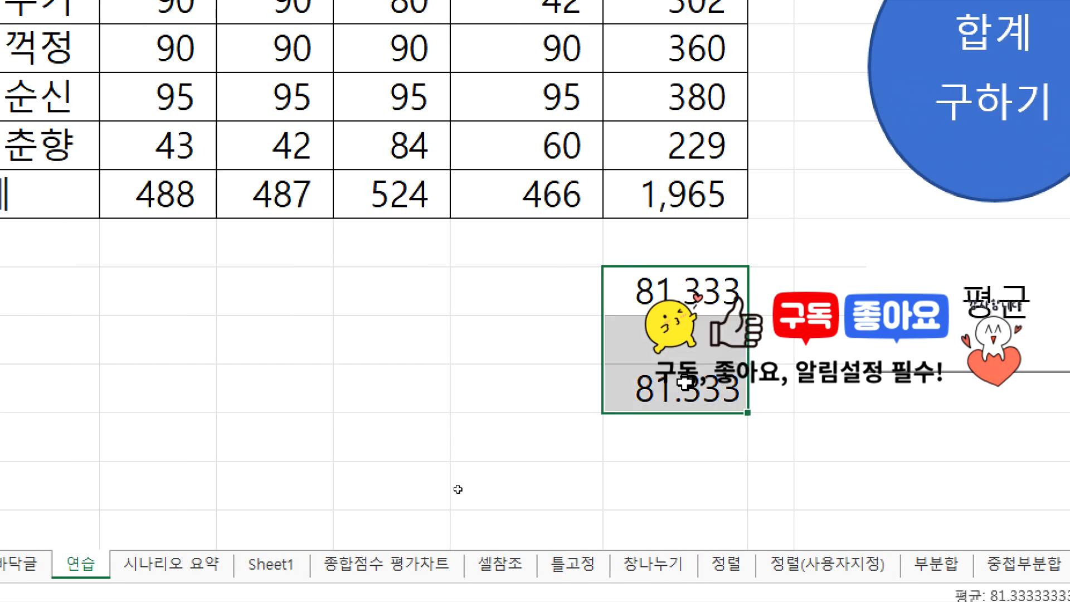
pyautogui.press('Delete')
pyautogui.click(175, 248)
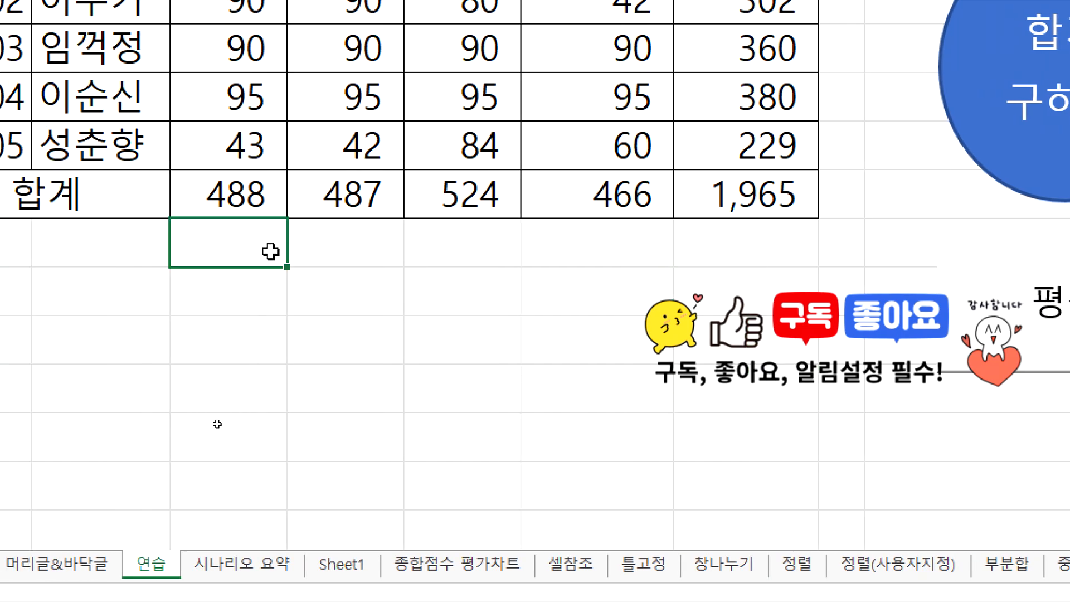
# Delete the Module1.평균 macro from the macro list
pyautogui.click(61, 100)
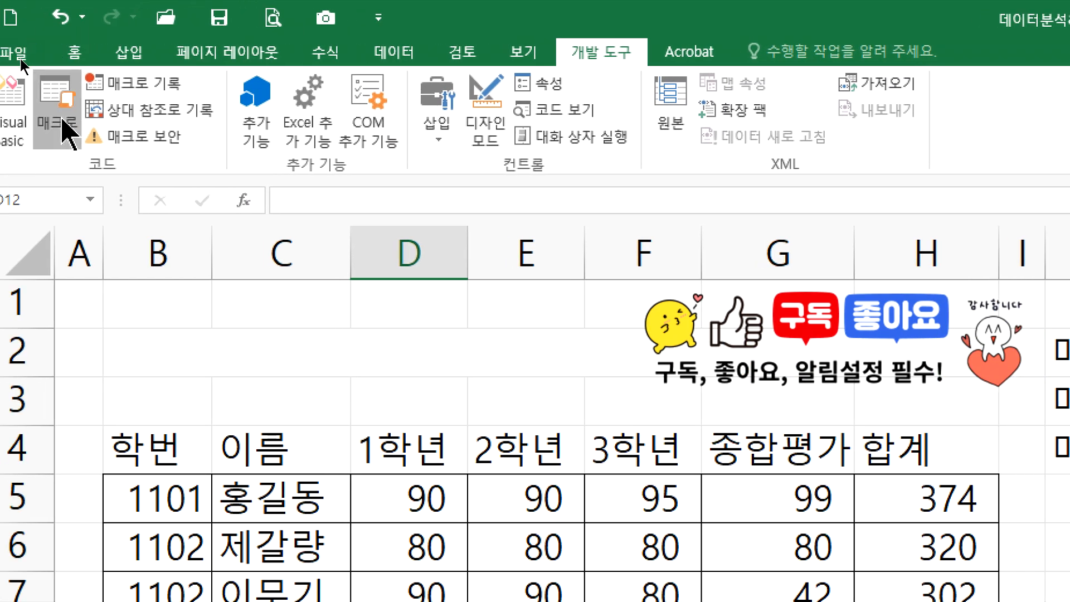
pyautogui.click(675, 176)
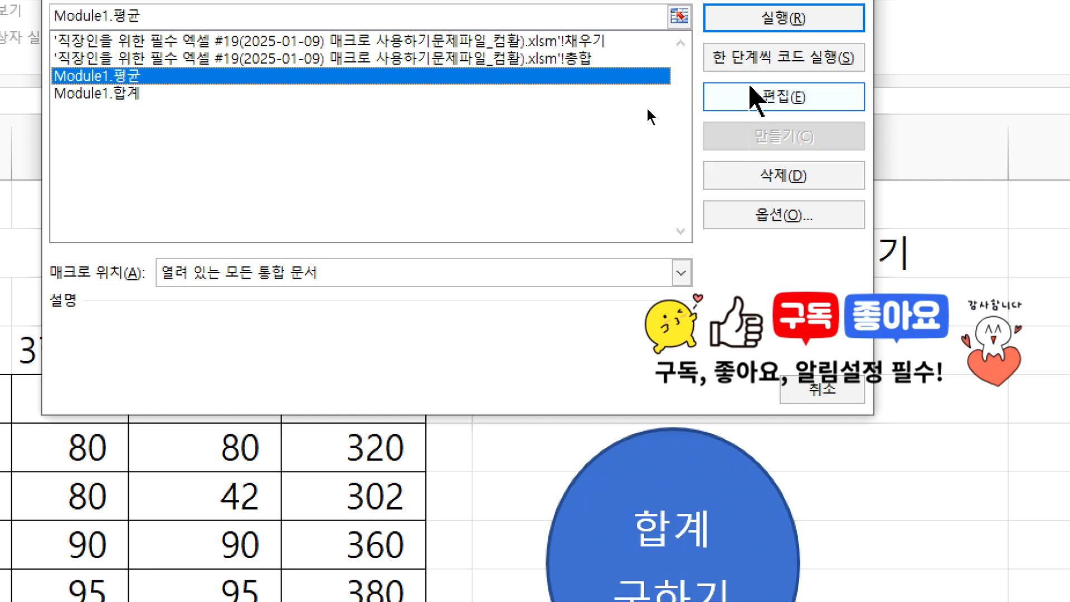
pyautogui.click(747, 180)
pyautogui.click(457, 578)
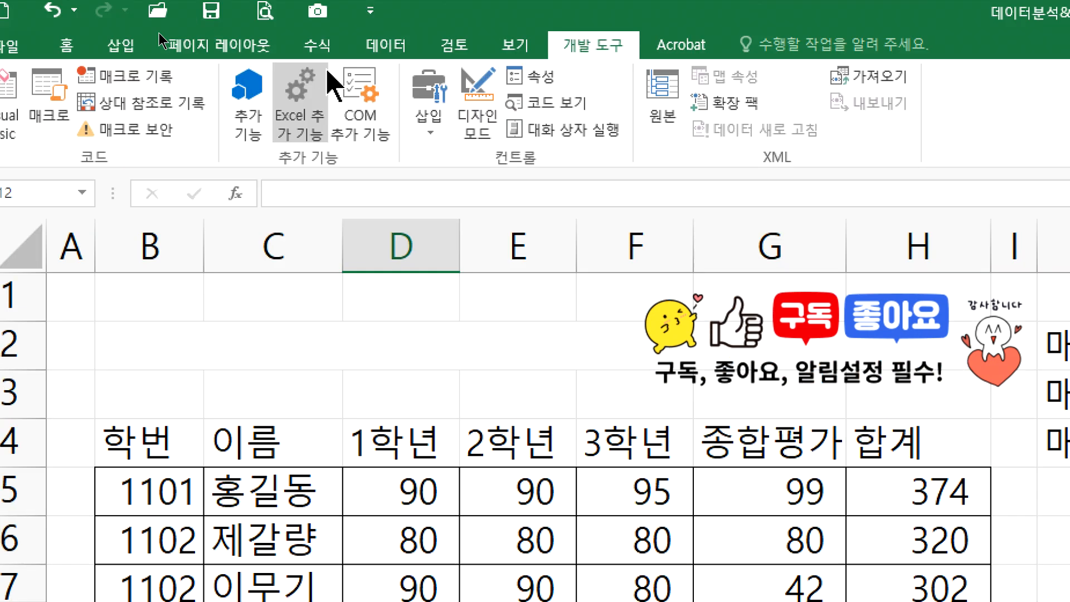
# Start recording a new macro named 평균 in the current workbook
pyautogui.click(142, 84)
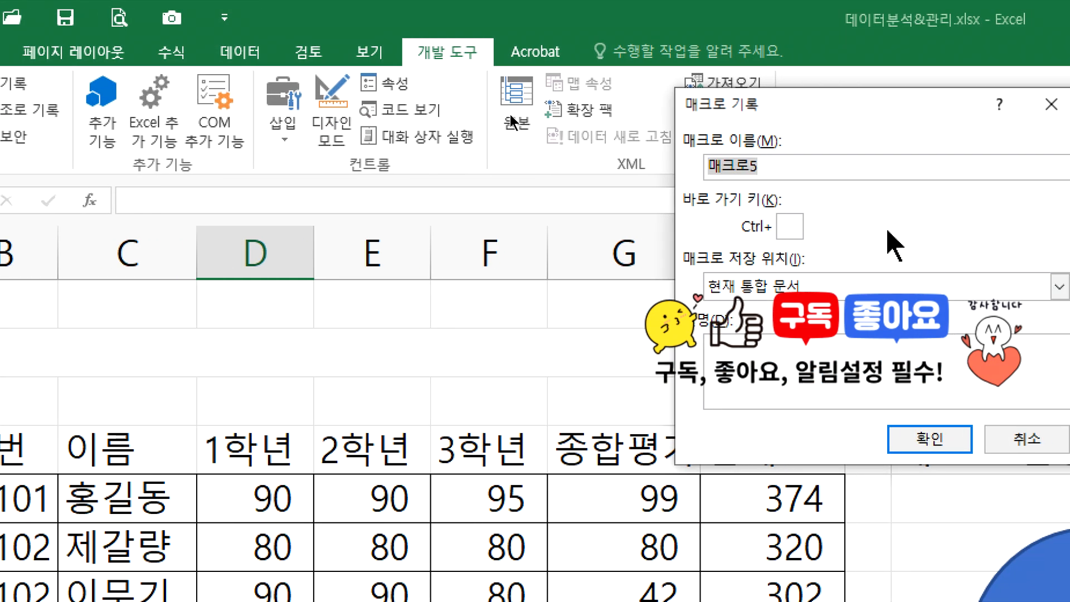
pyautogui.write('vu')
pyautogui.hotkey('shift', 'Home')
pyautogui.write('ㅍ')
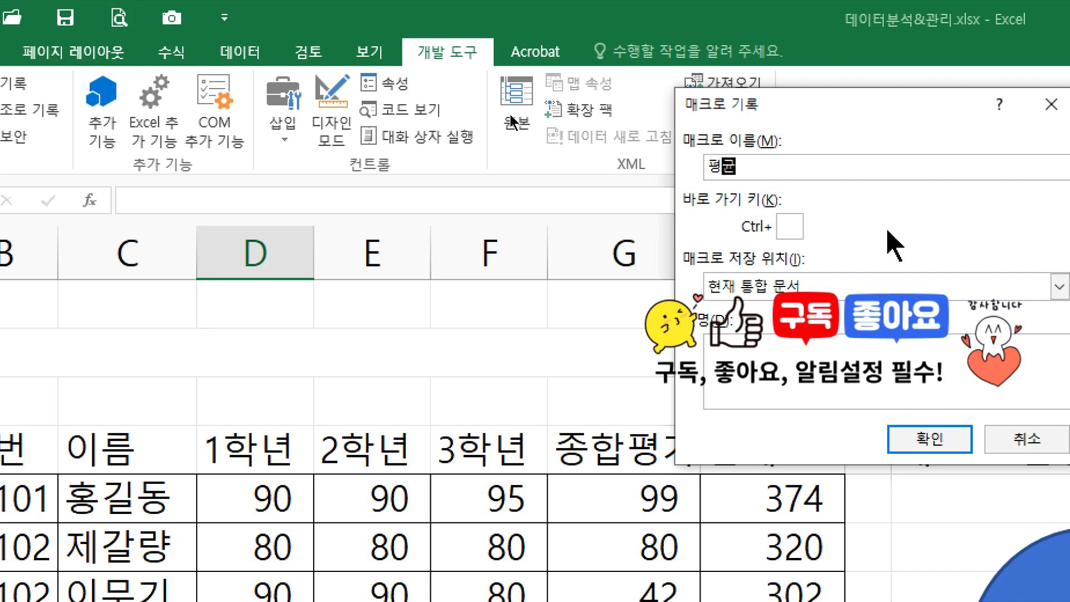
pyautogui.click(929, 424)
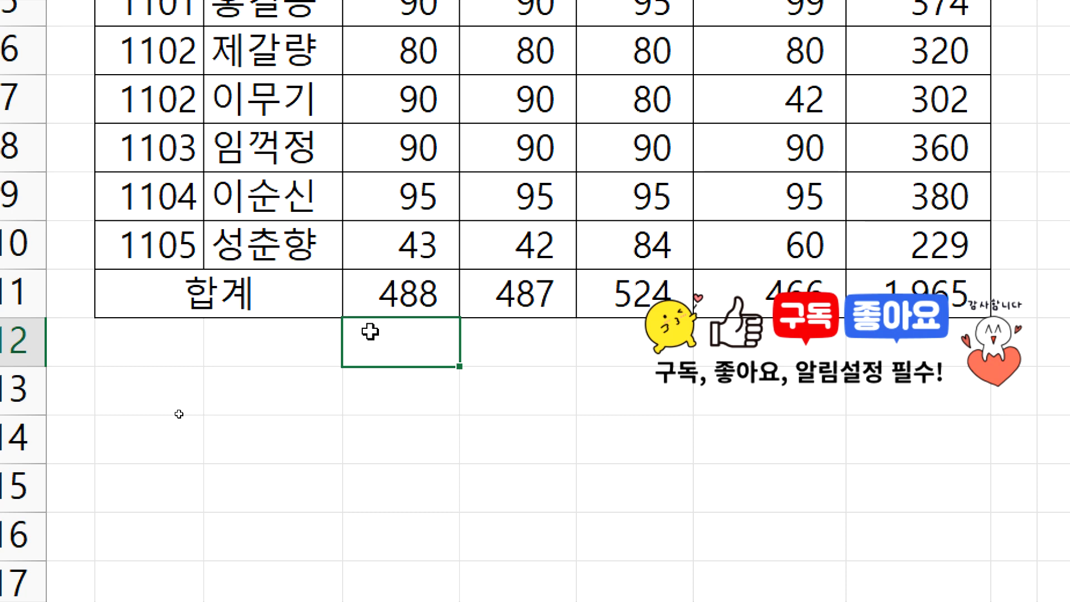
# Enter an AVERAGE formula in D12 for the 1학년 scores in D5:D10
pyautogui.write('=average(')
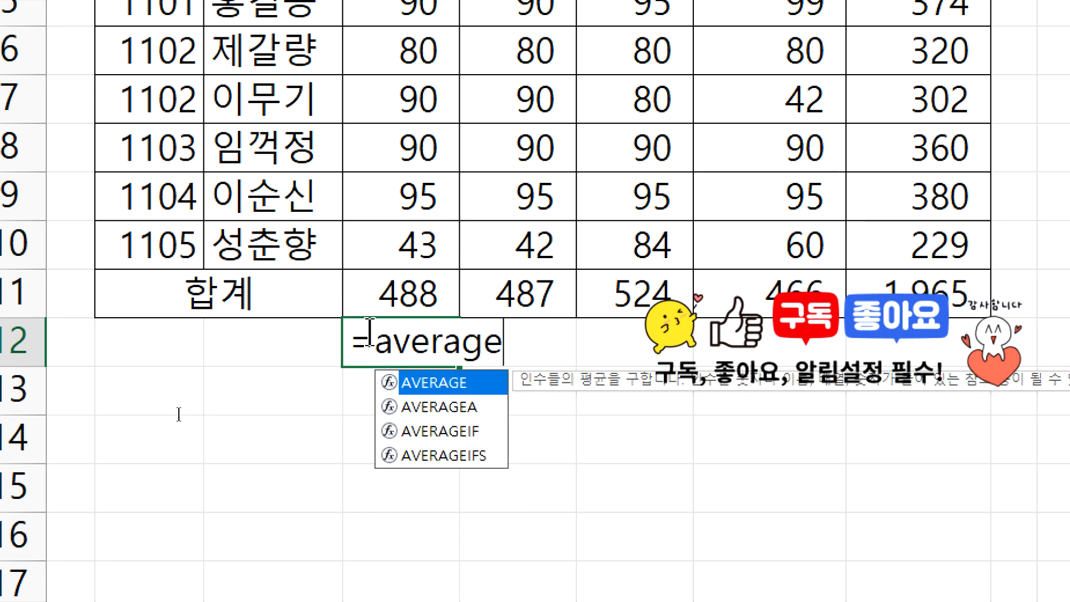
pyautogui.moveTo(398, 12); pyautogui.dragTo(397, 215)
pyautogui.moveTo(396, 317); pyautogui.dragTo(396, 319)
pyautogui.press('Return')
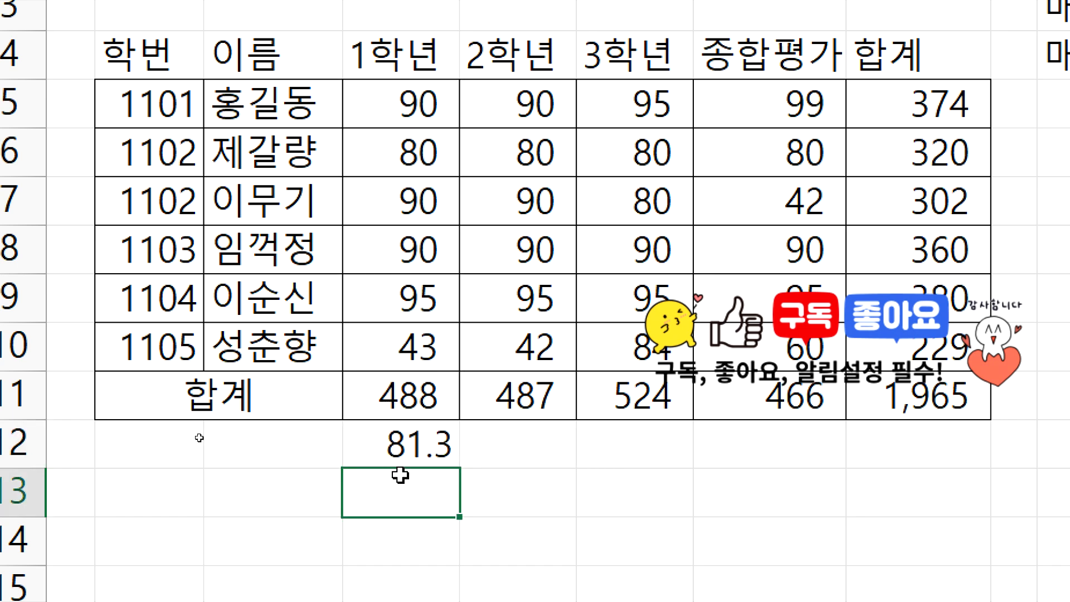
# Fill the average formula from D12 across to H12, select H13 and stop recording the macro
pyautogui.click(420, 450)
pyautogui.moveTo(459, 468); pyautogui.dragTo(941, 471)
pyautogui.click(908, 489)
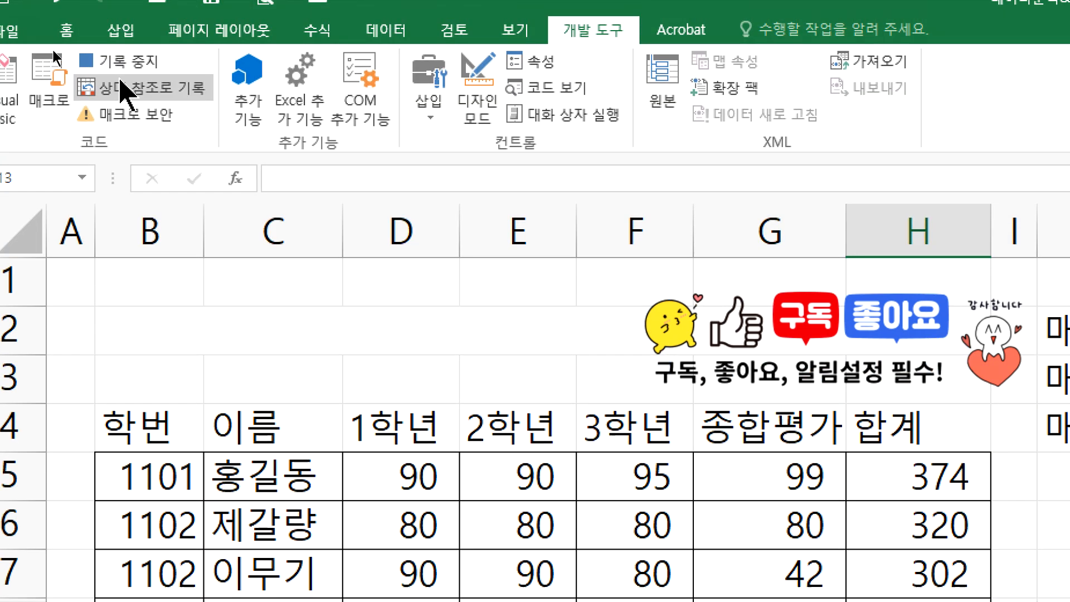
pyautogui.click(151, 82)
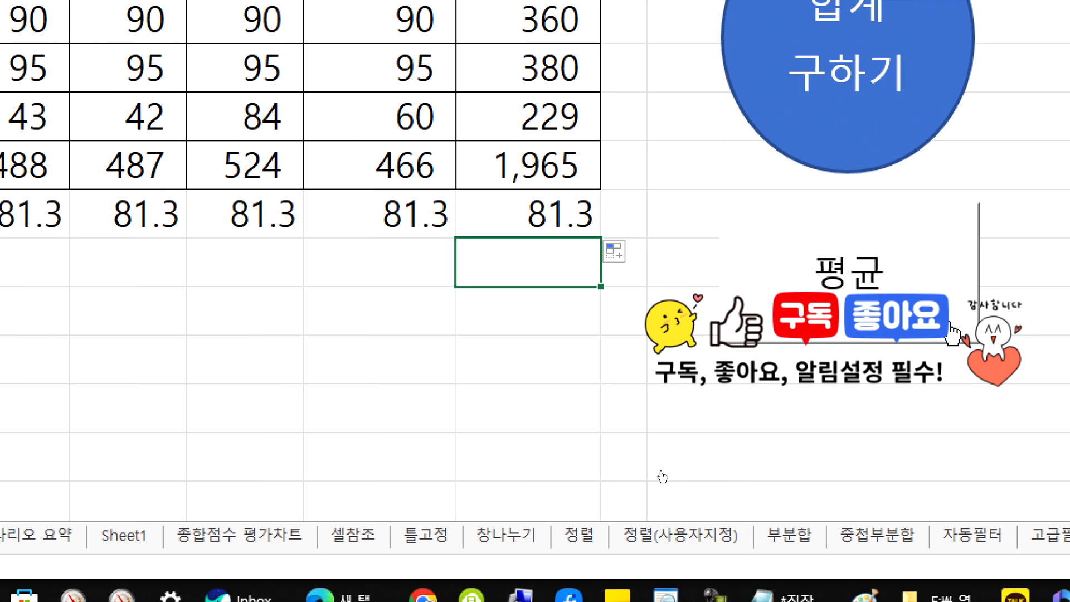
# Link the 평균 button to the newly recorded Module1.평균 macro
pyautogui.rightClick(797, 309)
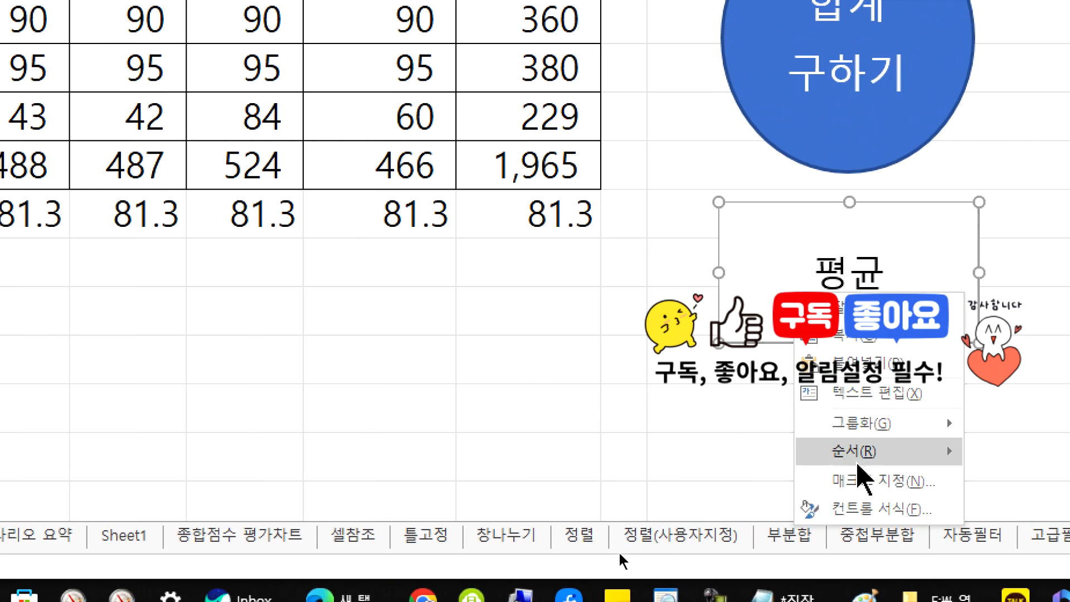
pyautogui.click(858, 481)
pyautogui.click(549, 231)
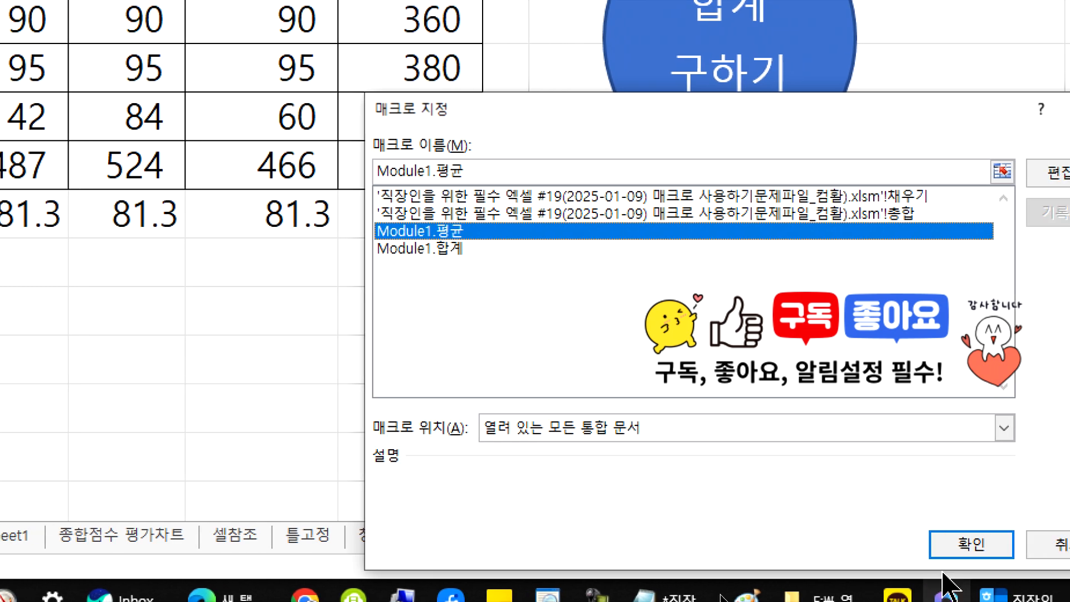
pyautogui.click(997, 545)
# Clear the averages in D12:H12
pyautogui.click(430, 341)
pyautogui.press('Up')
pyautogui.press('Up')
pyautogui.press('Up')
pyautogui.click(634, 223)
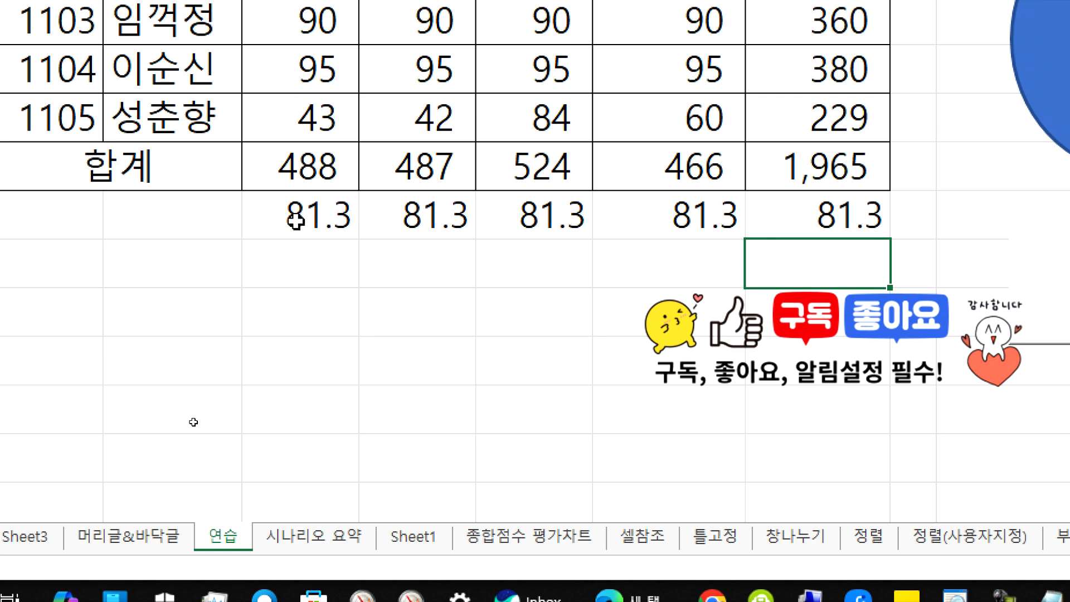
pyautogui.moveTo(296, 220); pyautogui.dragTo(786, 234)
pyautogui.press('Delete')
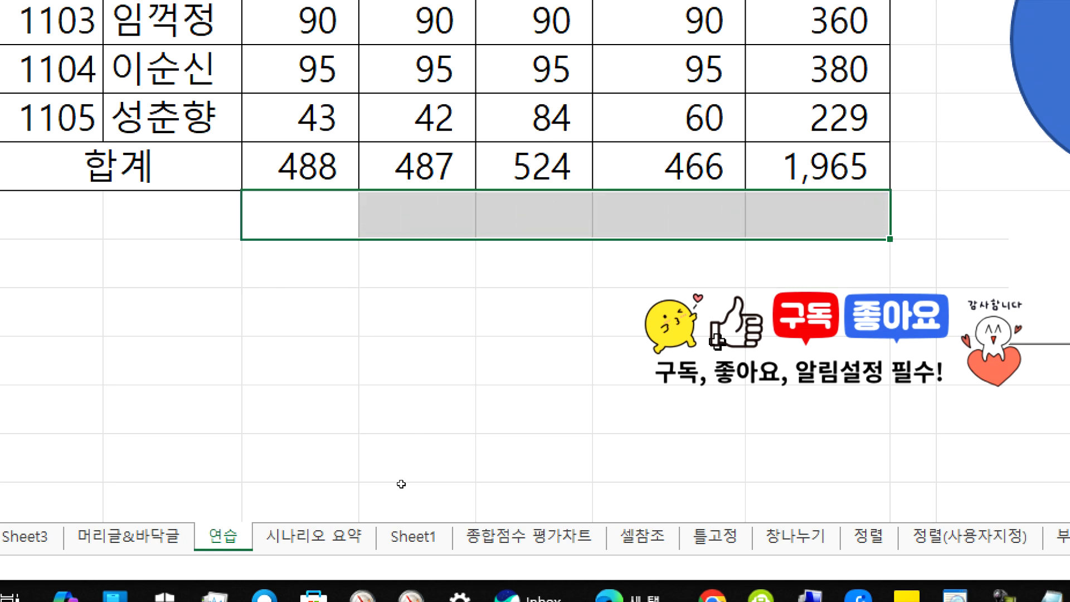
# Run the 평균 button's macro with G15 selected, and delete the average it puts in G15
pyautogui.click(669, 360)
pyautogui.click(949, 297)
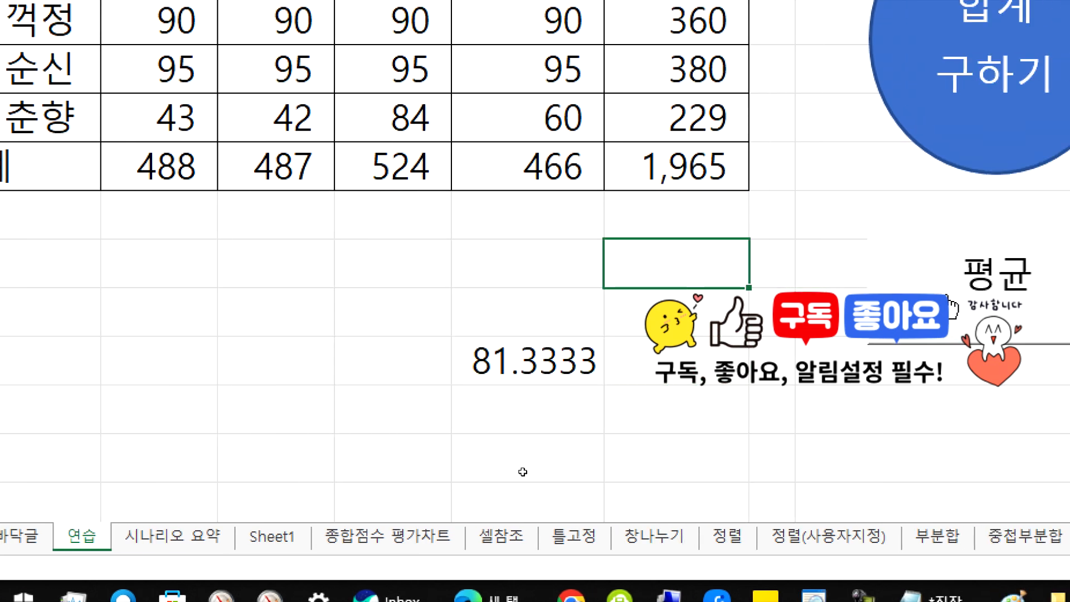
pyautogui.click(491, 365)
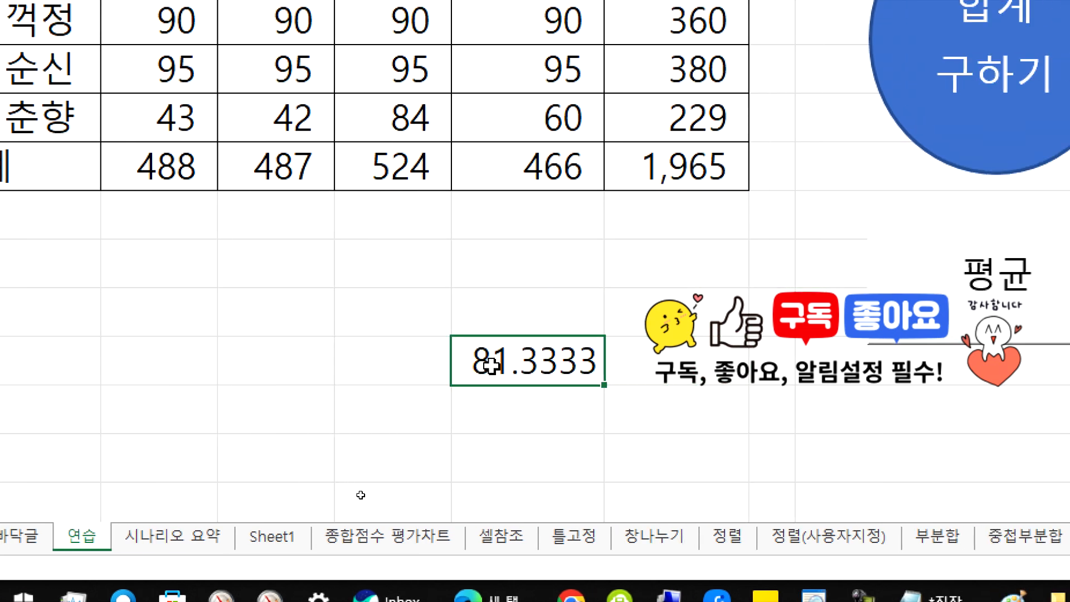
pyautogui.click(704, 311)
pyautogui.click(553, 368)
pyautogui.press('Delete')
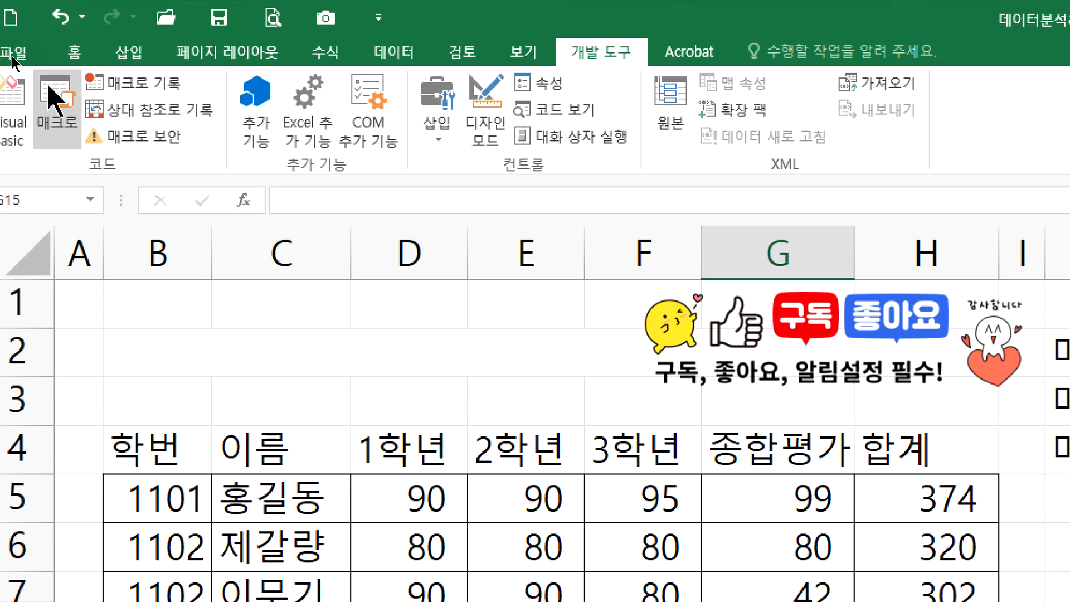
# Examine the Module1.평균 macro's code in the Visual Basic editor and close the editor
pyautogui.click(49, 89)
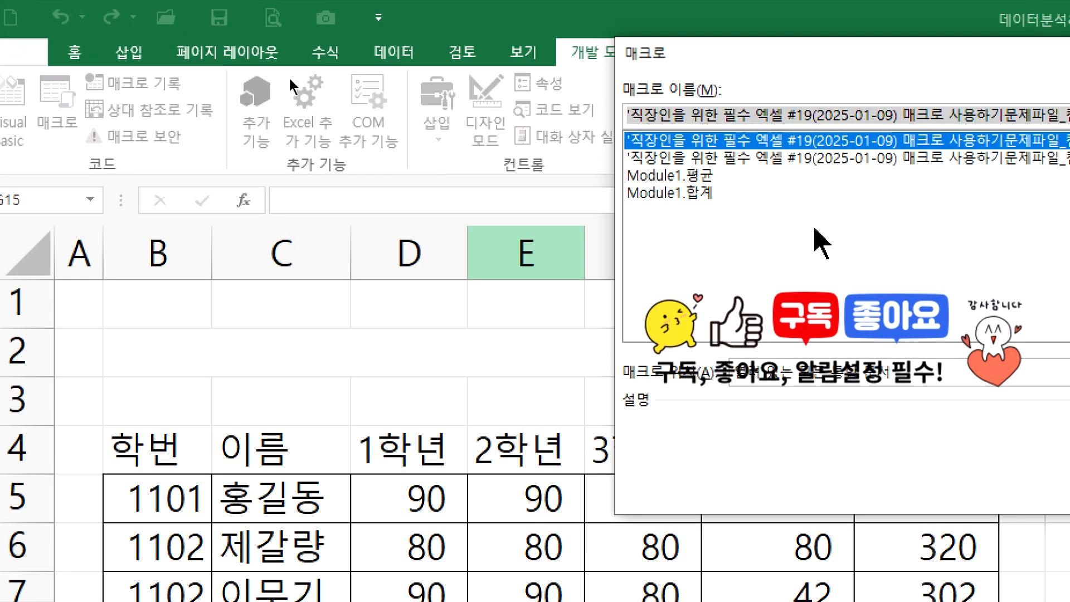
pyautogui.click(672, 175)
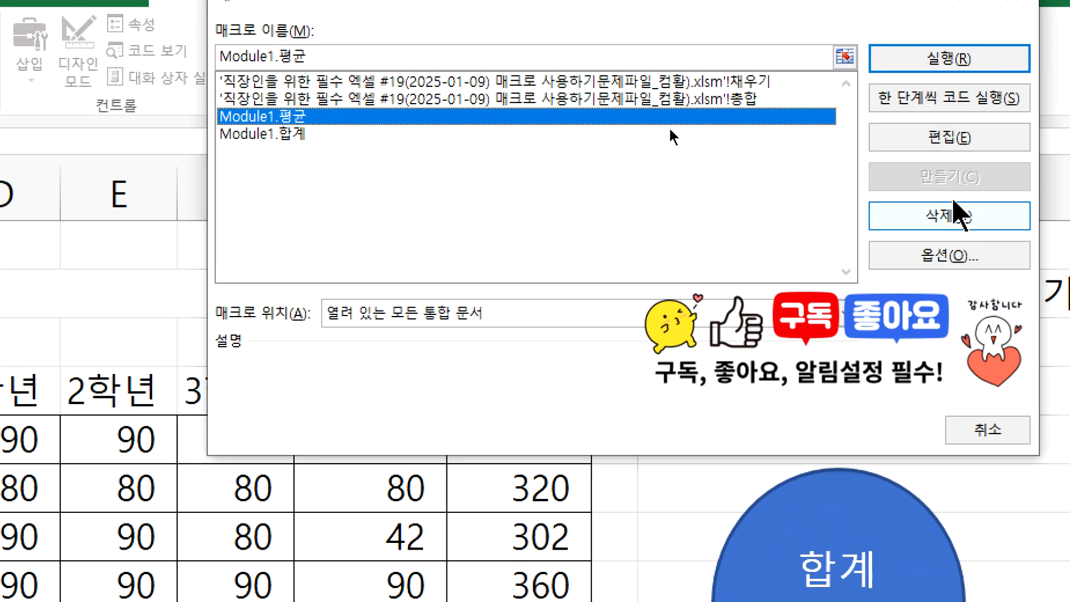
pyautogui.click(942, 136)
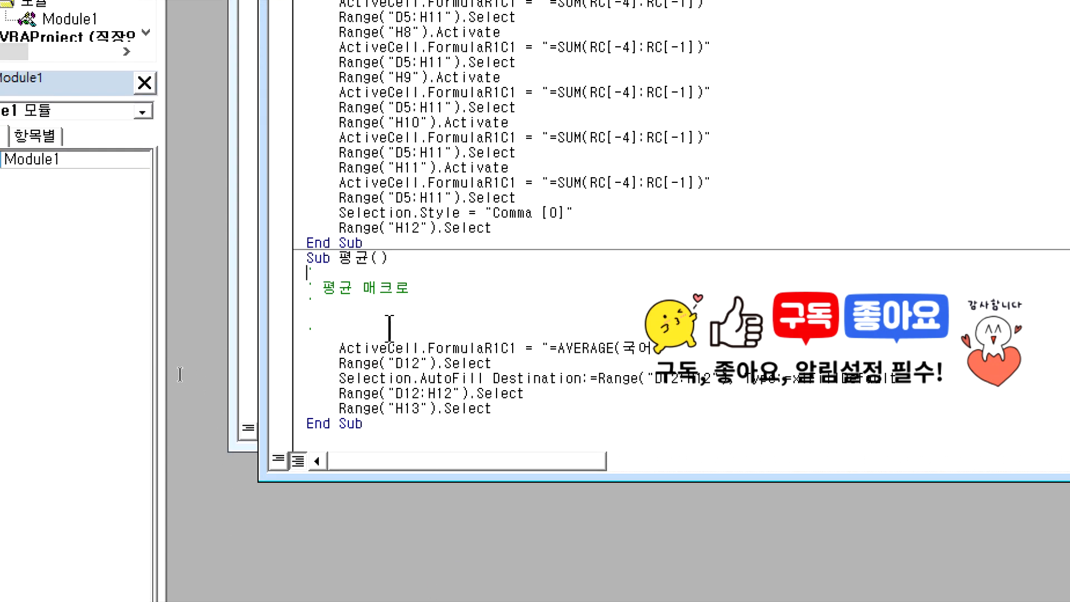
pyautogui.press('BackSpace')
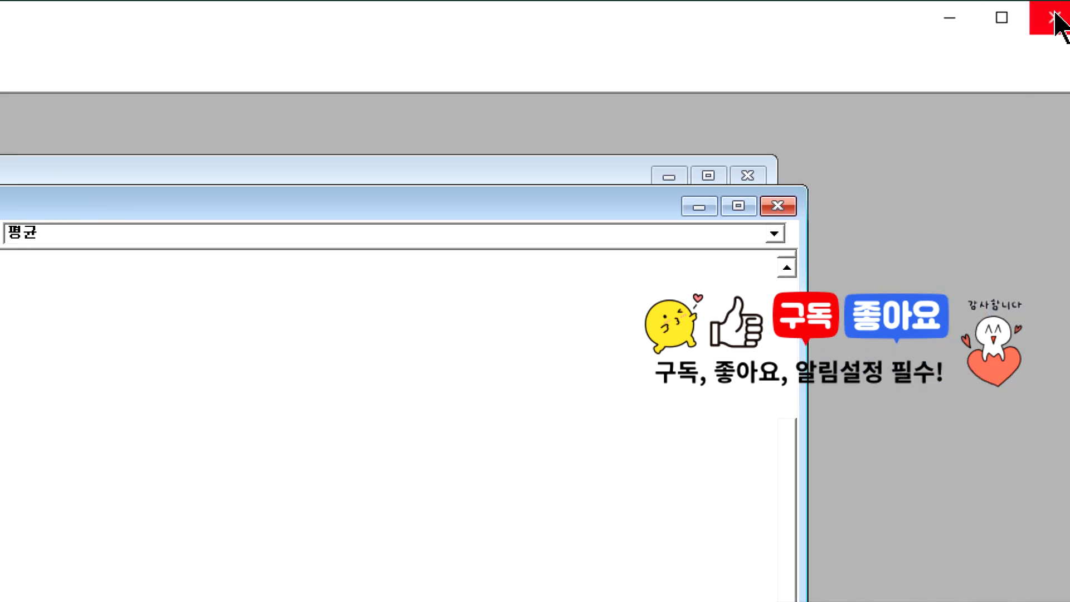
pyautogui.click(1055, 16)
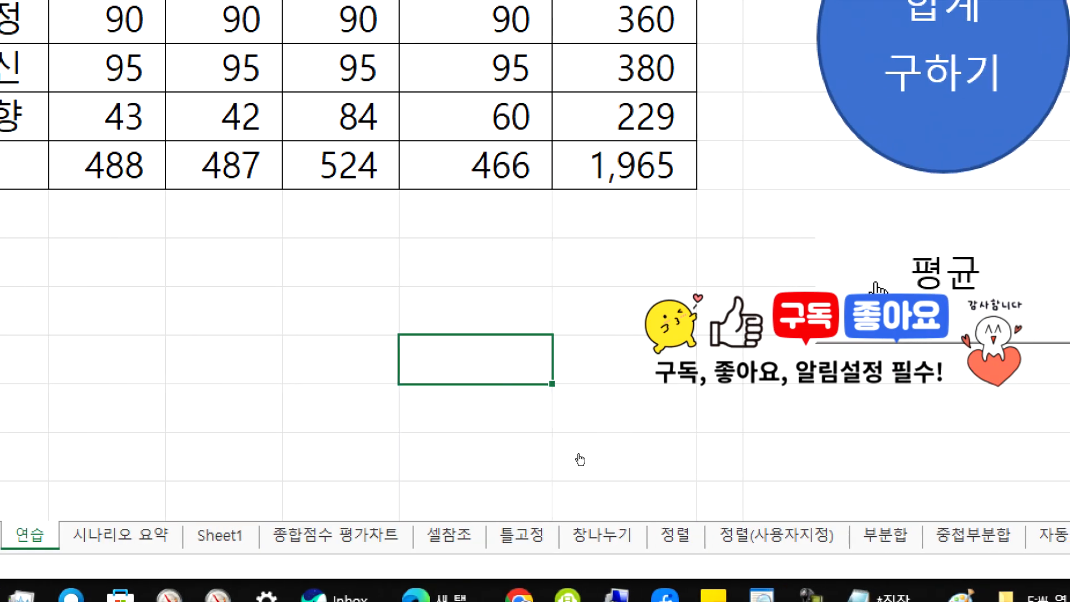
pyautogui.rightClick(887, 283)
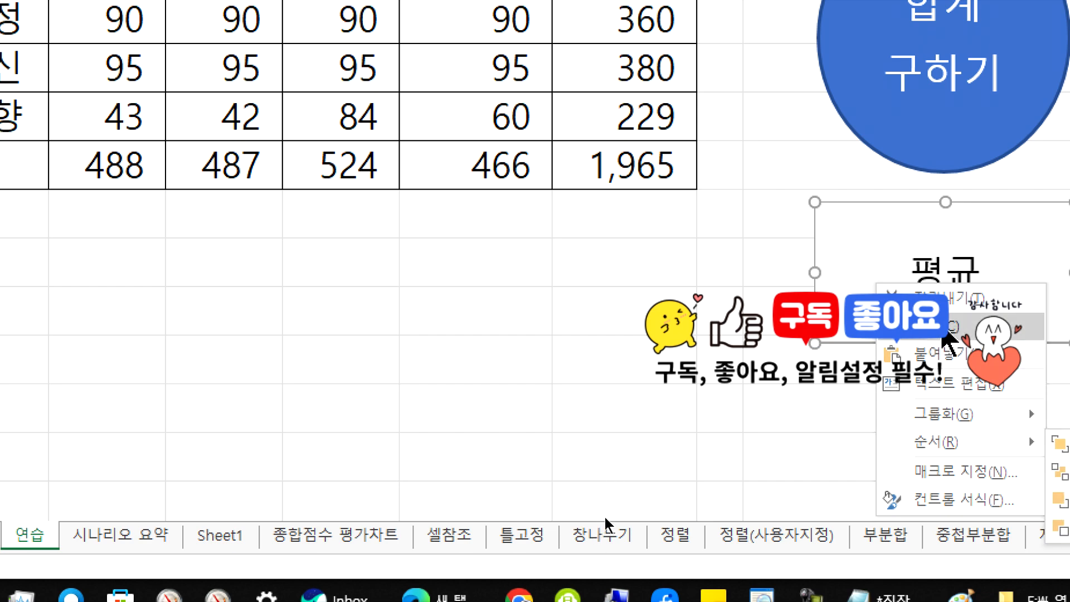
pyautogui.press('Escape')
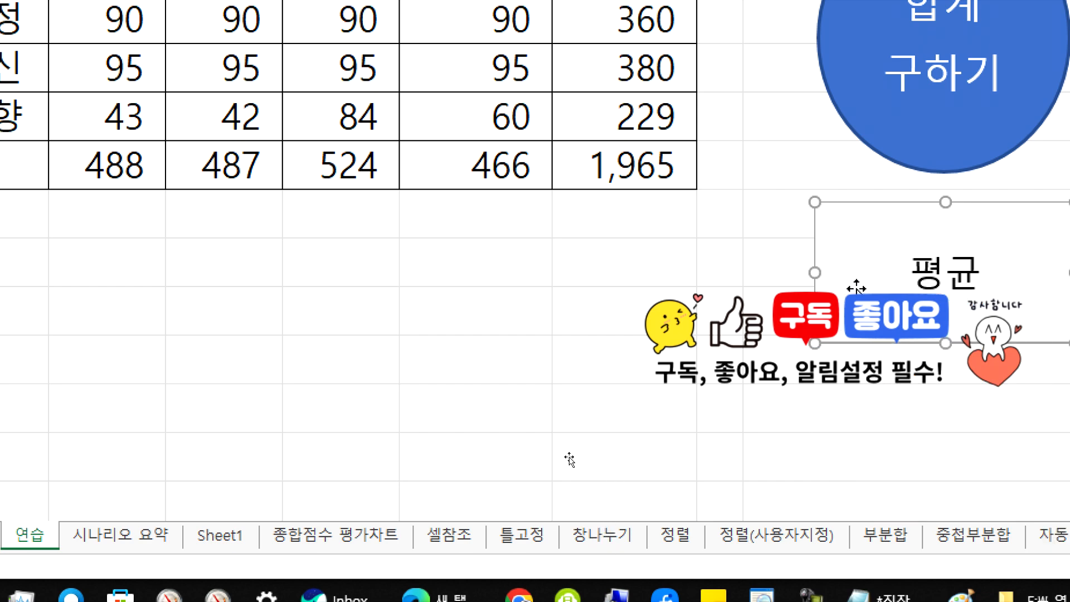
pyautogui.press('Escape')
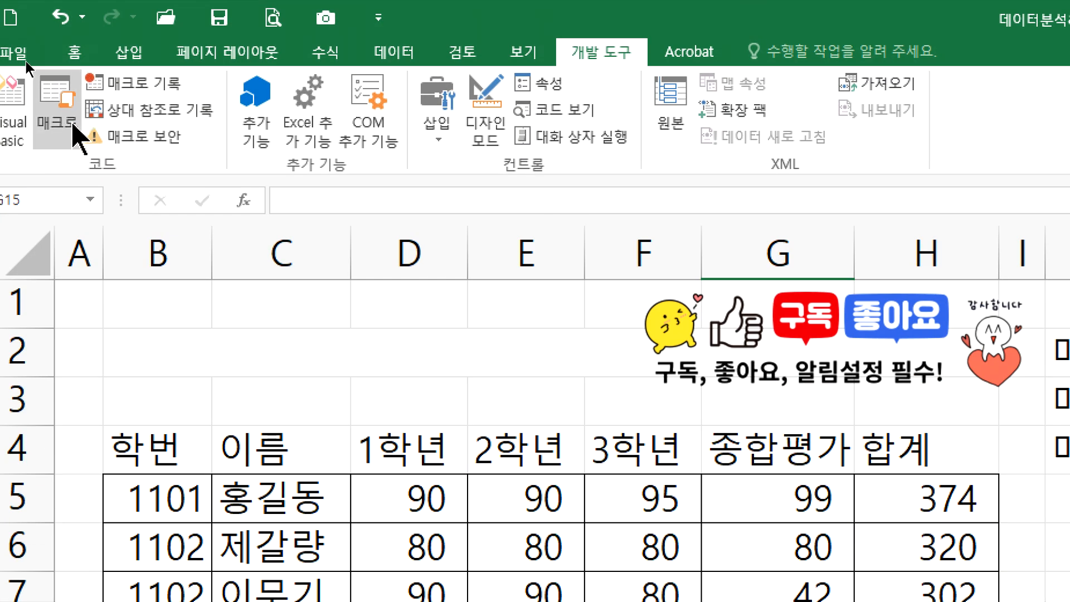
# Delete the Module1.평균 macro from the workbook
pyautogui.click(73, 125)
pyautogui.click(703, 176)
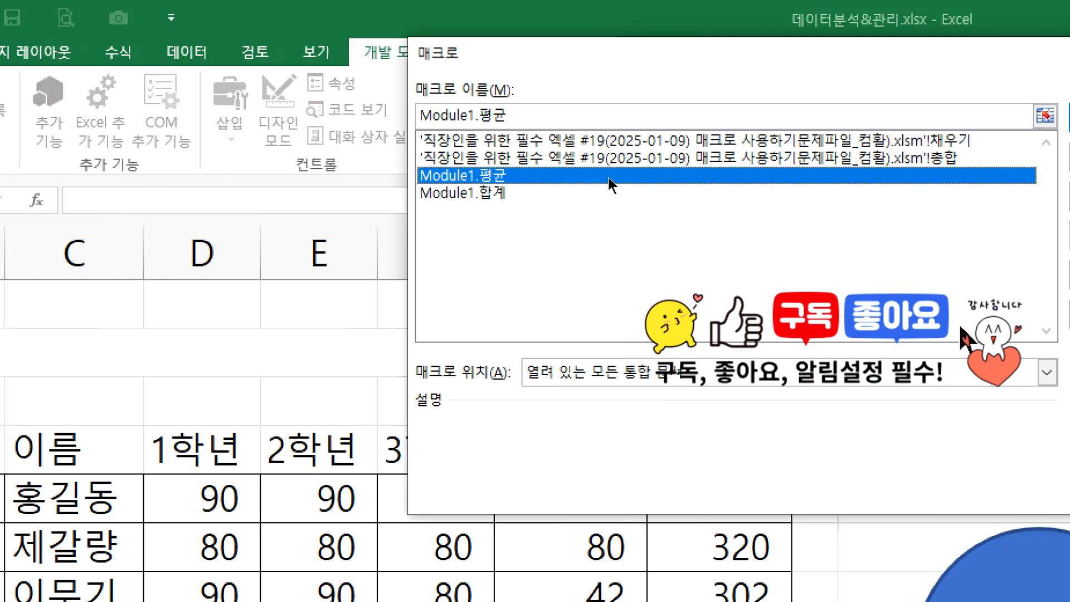
pyautogui.click(838, 272)
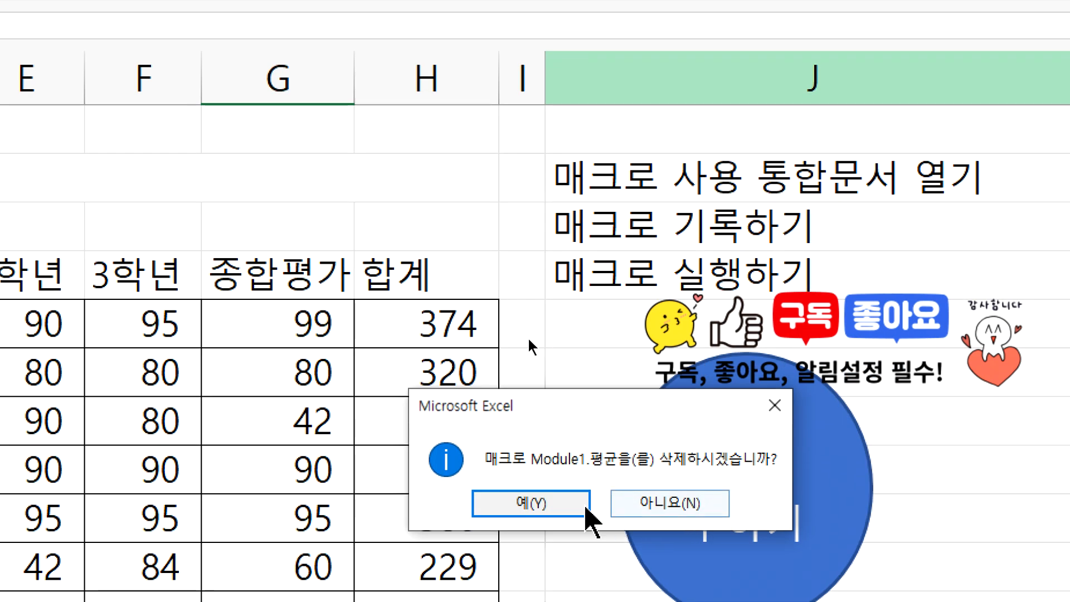
pyautogui.click(566, 501)
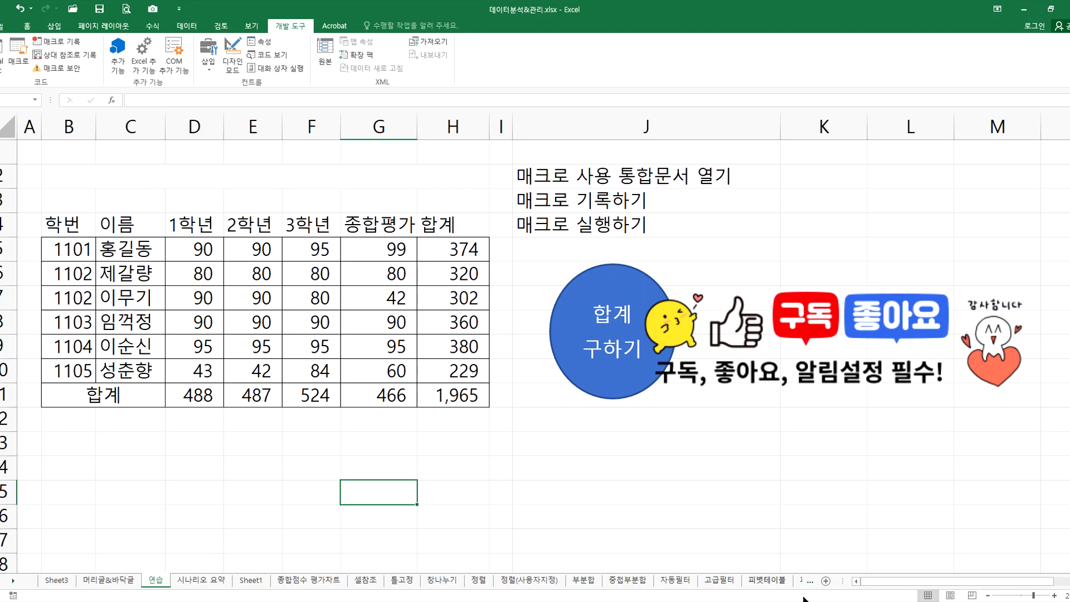
# Switch past the Hangul exercise document to the 매크로 사용하기문제파일 workbook in Excel, showing the 매크로작업 sheet
pyautogui.hotkey('alt', 'Tab')
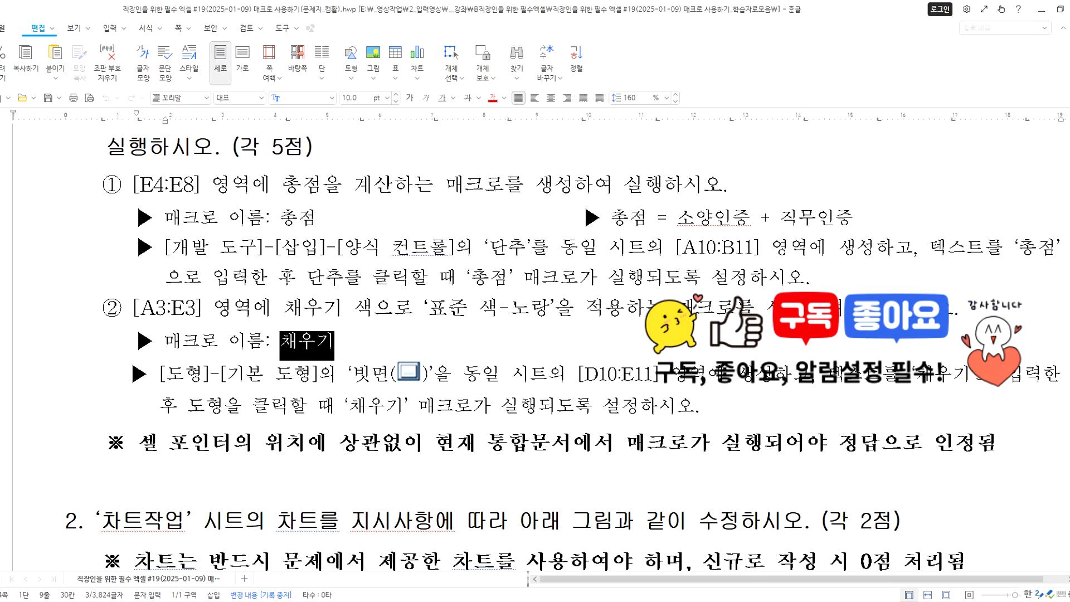
pyautogui.moveTo(277, 332); pyautogui.dragTo(331, 340)
pyautogui.press('Left')
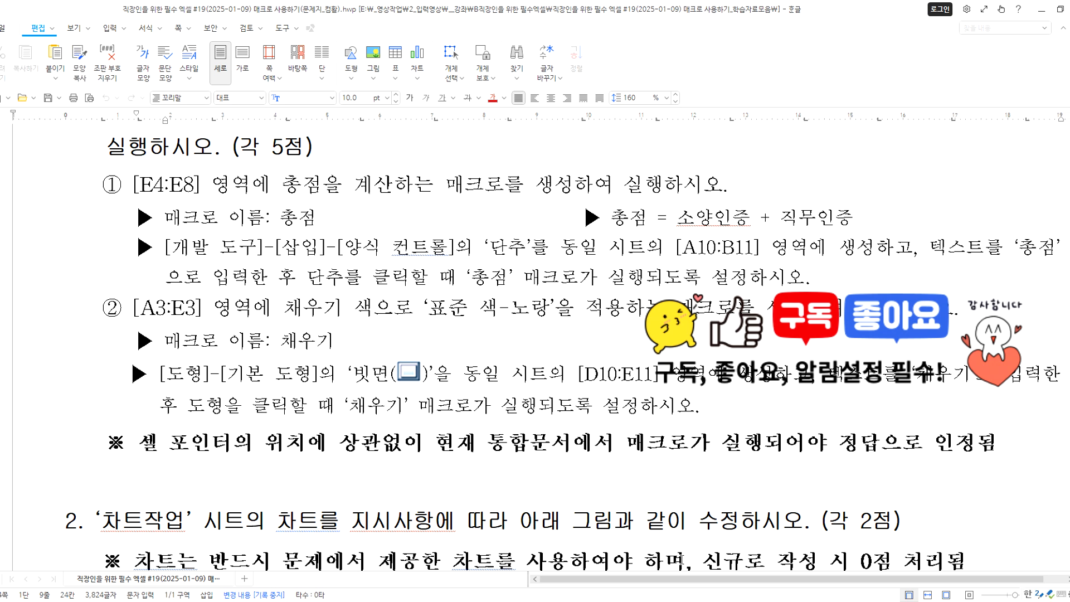
pyautogui.hotkey('alt', 'Tab')
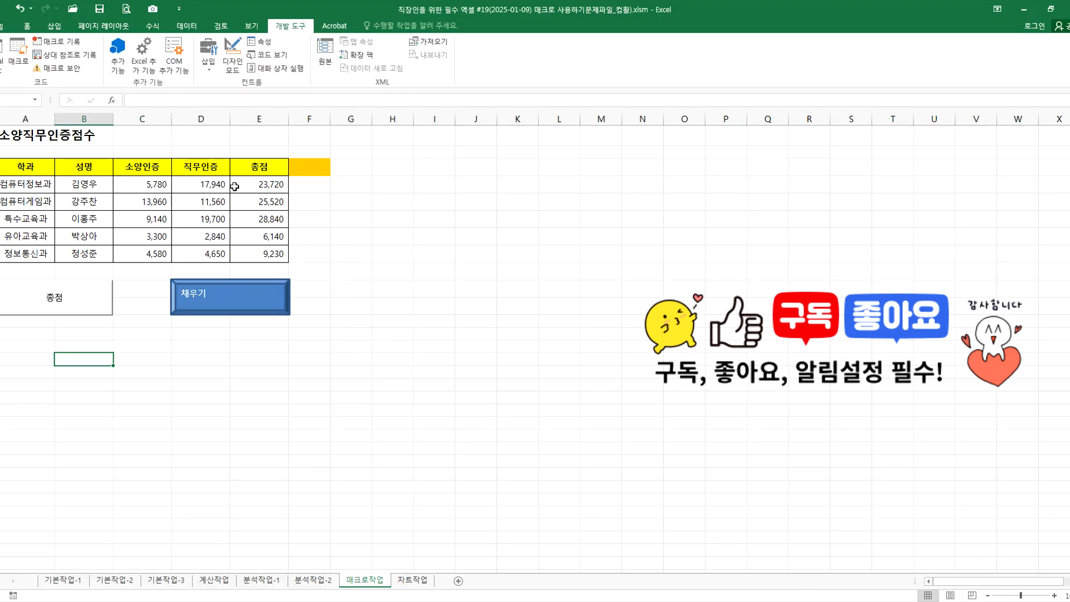
# Clear the 총점 values in E4:E8 and the scores in C8:D8
pyautogui.click(308, 185)
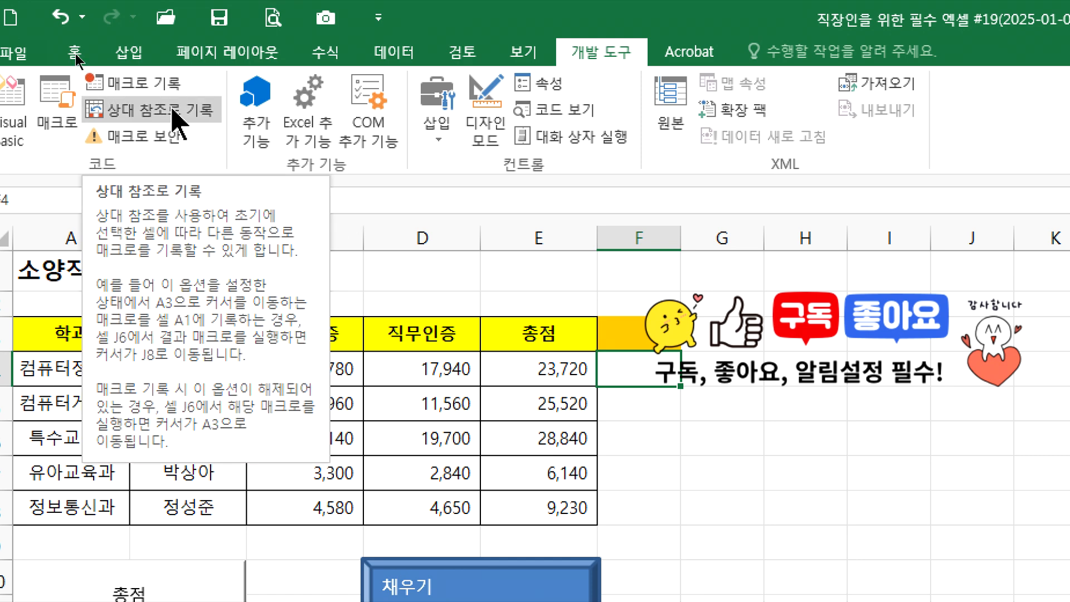
pyautogui.click(641, 544)
pyautogui.moveTo(361, 373); pyautogui.dragTo(402, 359)
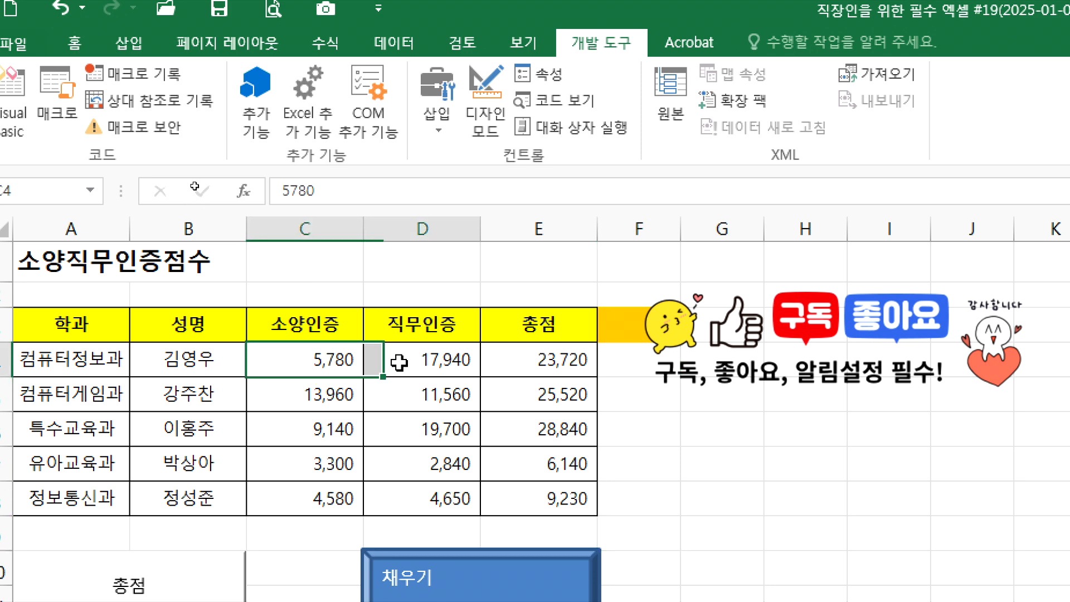
pyautogui.moveTo(519, 362); pyautogui.dragTo(522, 497)
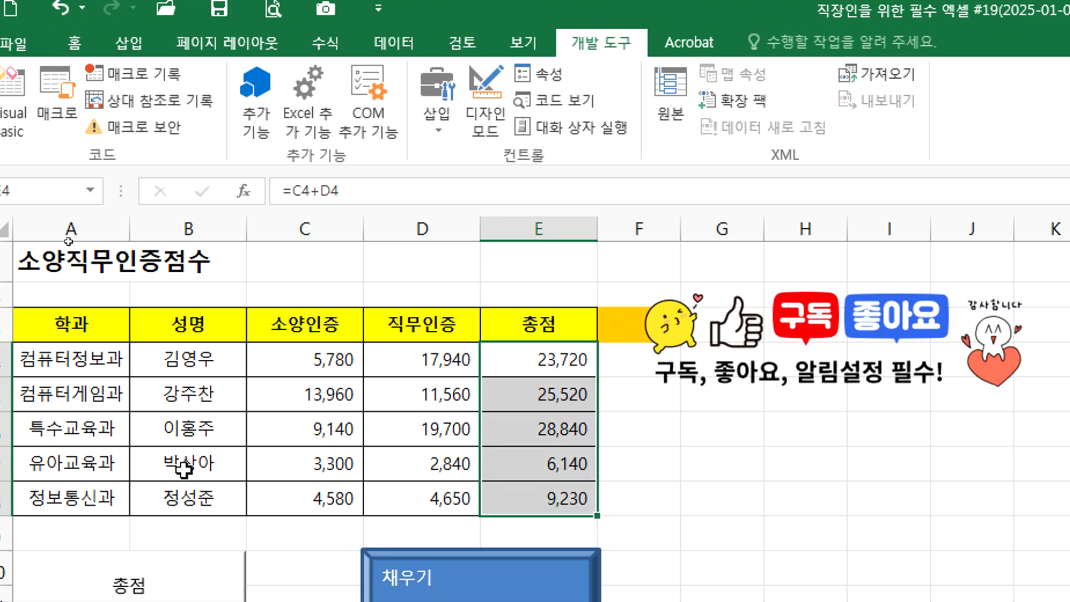
pyautogui.press('Delete')
pyautogui.moveTo(268, 502); pyautogui.dragTo(446, 499)
pyautogui.press('Delete')
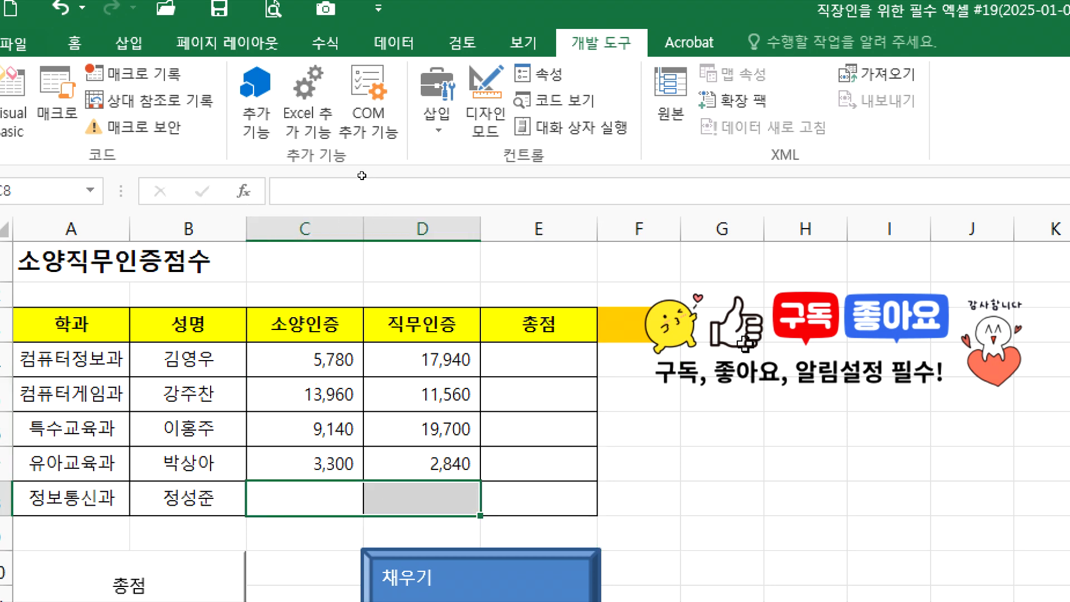
# Examine how the two cells before a selected cell, such as C4 and D4 before E4, relate to it
pyautogui.click(737, 291)
pyautogui.click(948, 428)
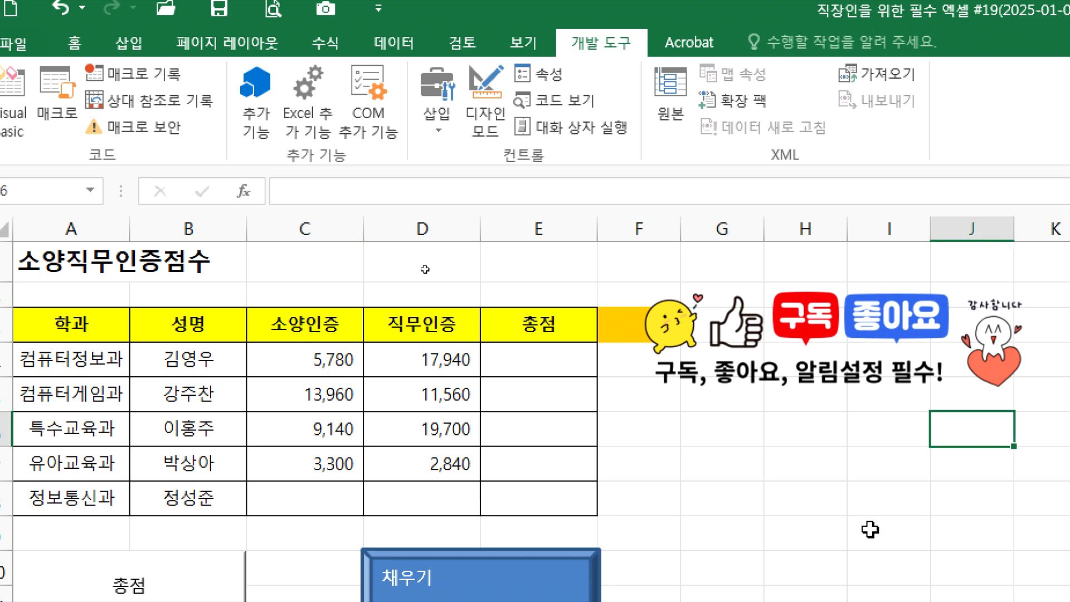
pyautogui.click(870, 530)
pyautogui.moveTo(348, 359); pyautogui.dragTo(470, 359)
pyautogui.click(551, 358)
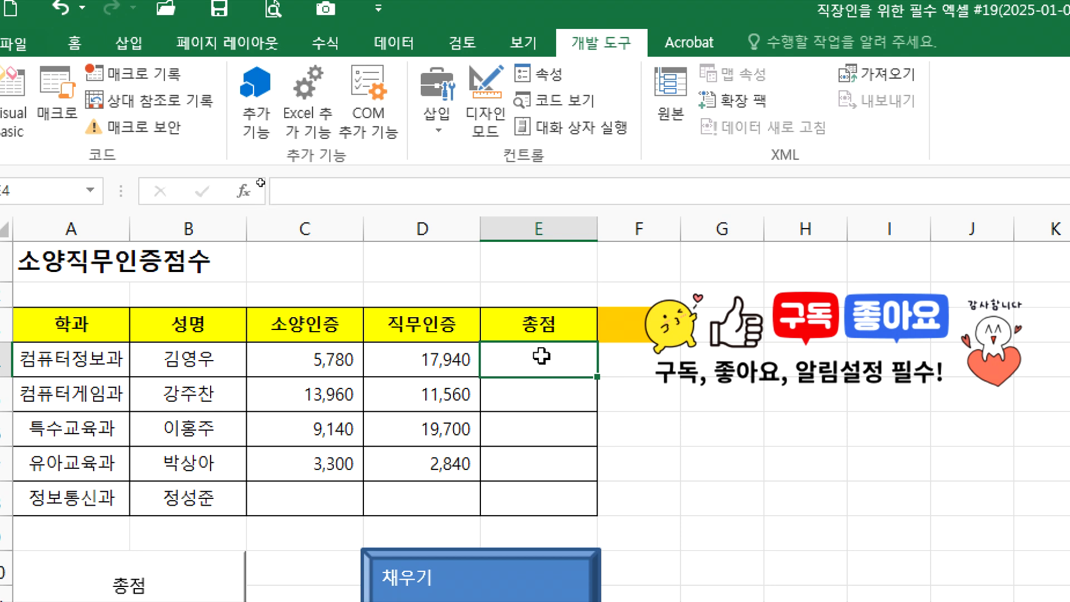
pyautogui.moveTo(310, 351); pyautogui.dragTo(449, 357)
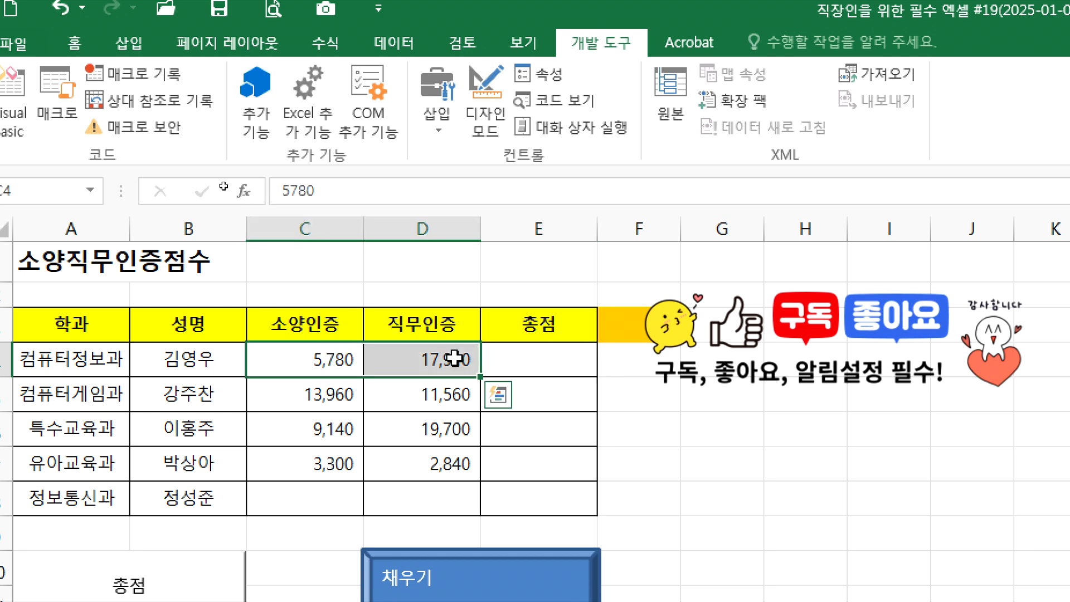
pyautogui.click(652, 394)
pyautogui.moveTo(429, 393); pyautogui.dragTo(524, 395)
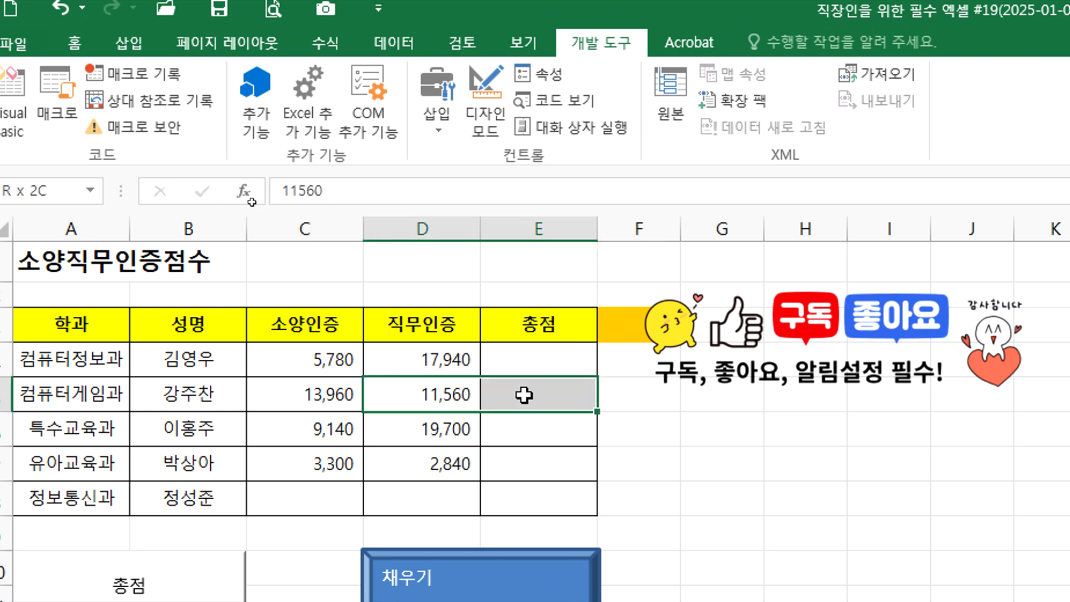
pyautogui.click(811, 427)
pyautogui.moveTo(646, 429); pyautogui.dragTo(717, 431)
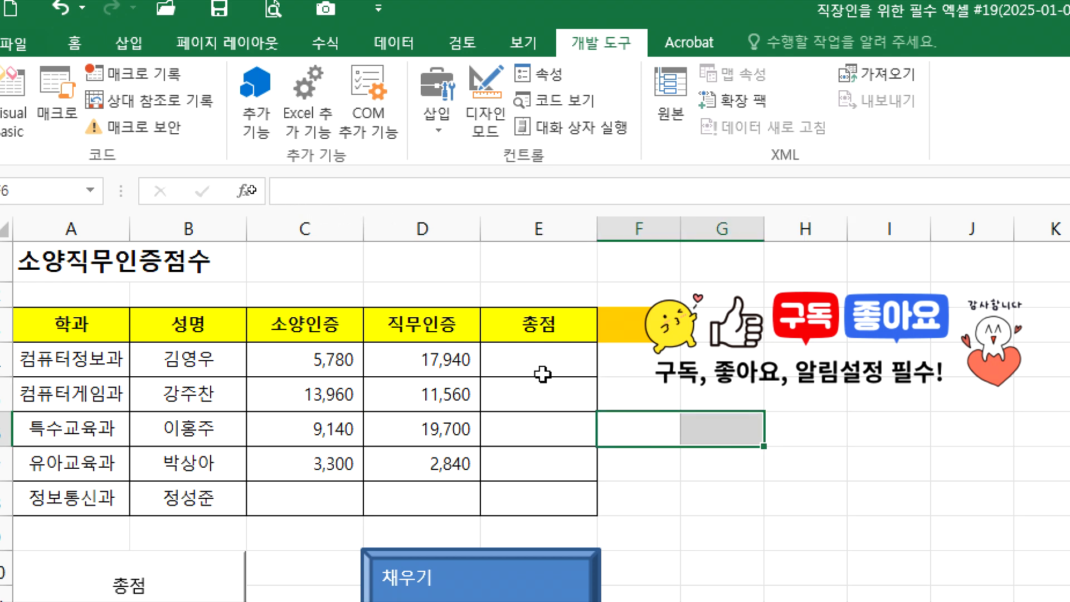
# Turn on relative-reference recording with E4 selected and start recording a macro named 상대합계
pyautogui.click(513, 363)
pyautogui.click(110, 101)
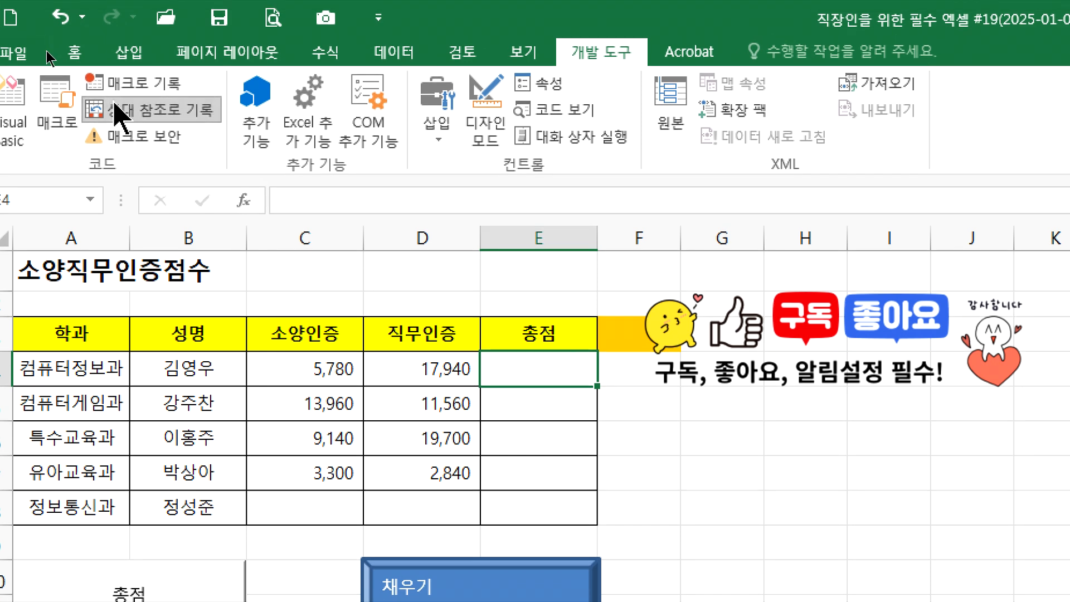
pyautogui.click(178, 83)
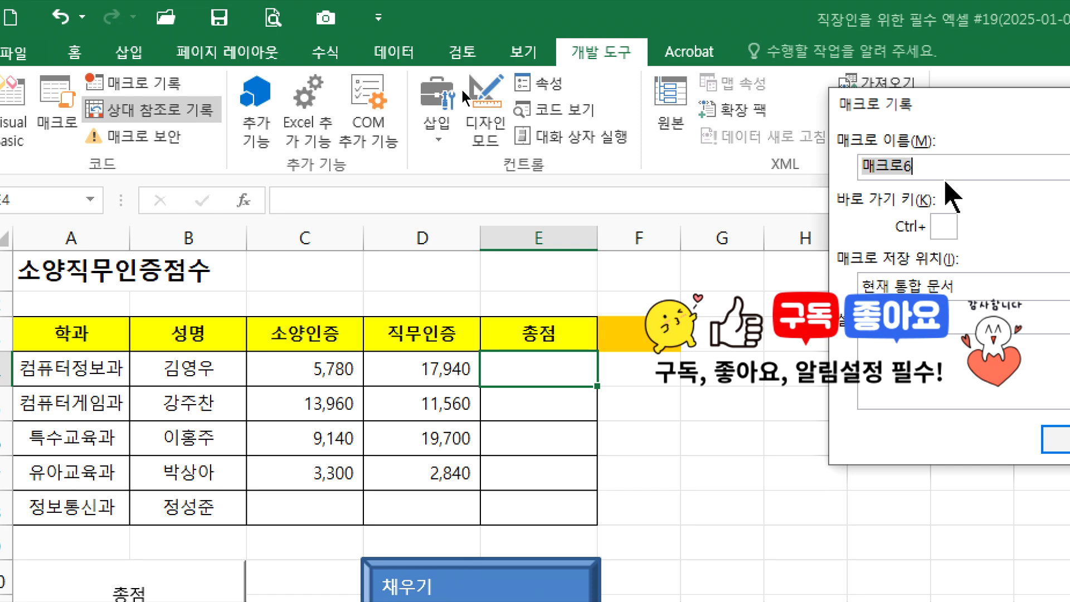
pyautogui.write('ㅅ대하ㅂㄱㅖ')
pyautogui.click(1059, 438)
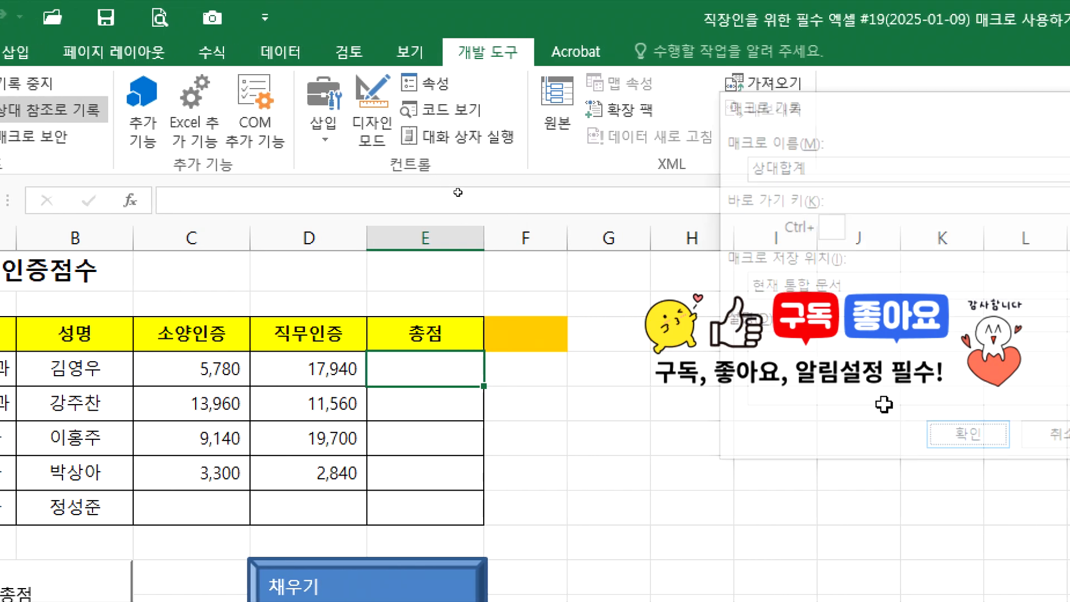
pyautogui.click(191, 365)
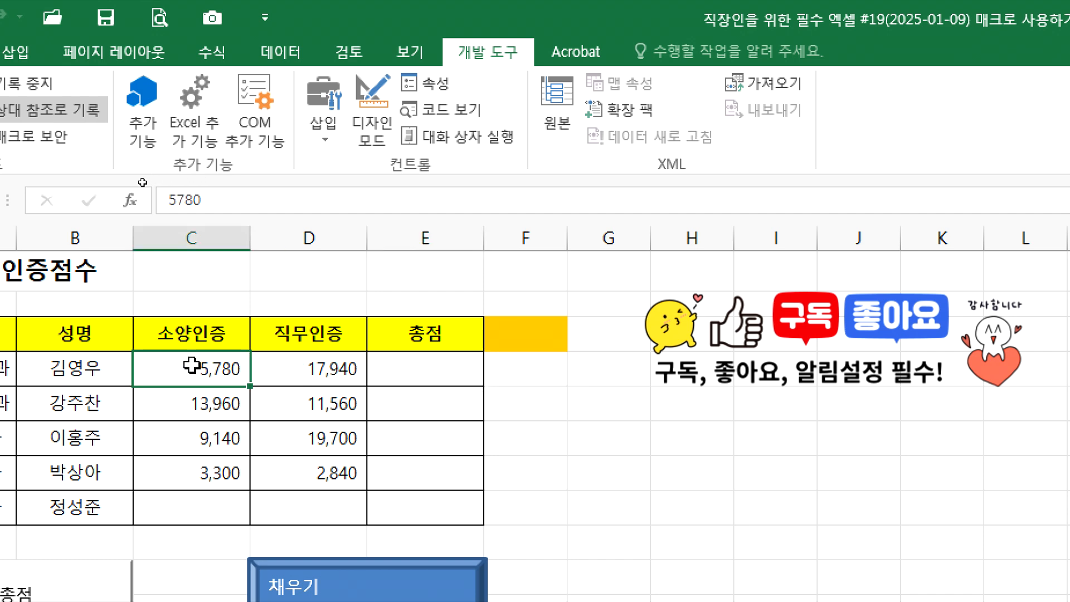
pyautogui.write('+')
pyautogui.press('Escape')
# Enter the formula =C4+D4 in E4 and stop recording the macro
pyautogui.click(439, 372)
pyautogui.write('=')
pyautogui.click(165, 366)
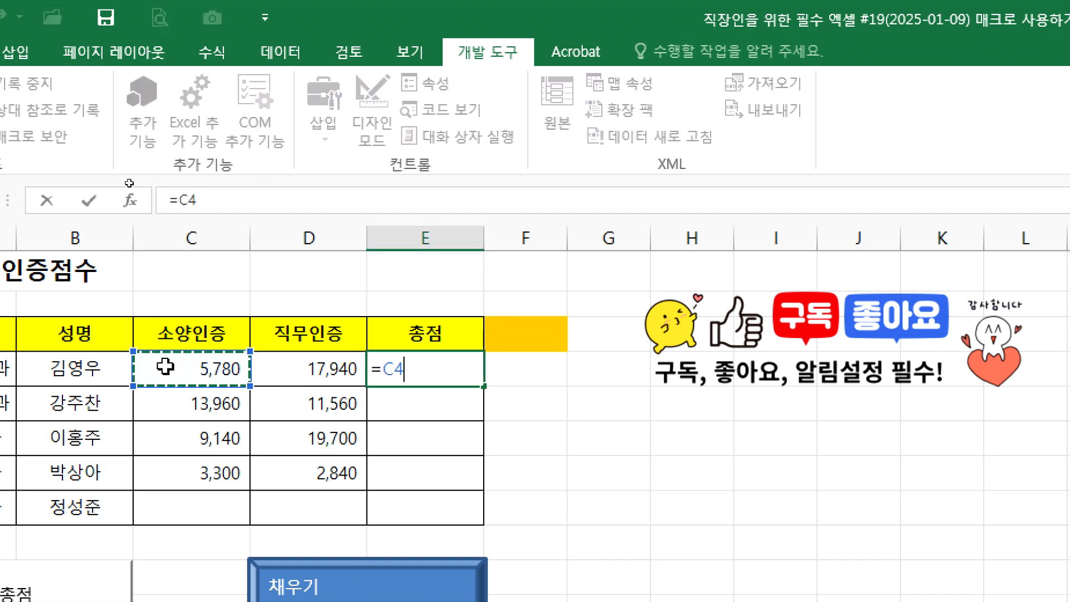
pyautogui.write('++')
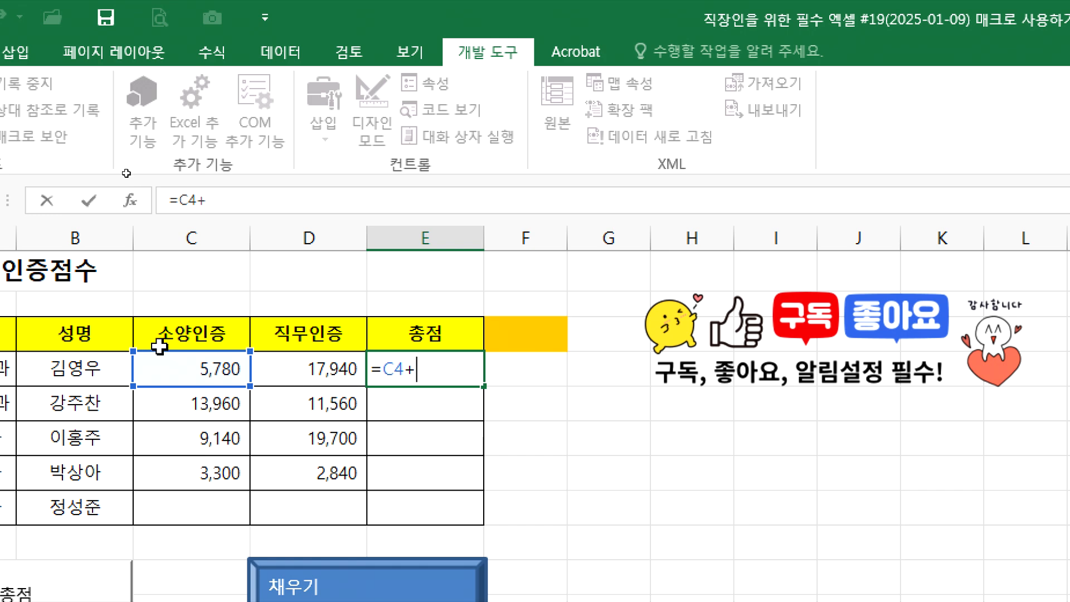
pyautogui.click(287, 362)
pyautogui.press('Return')
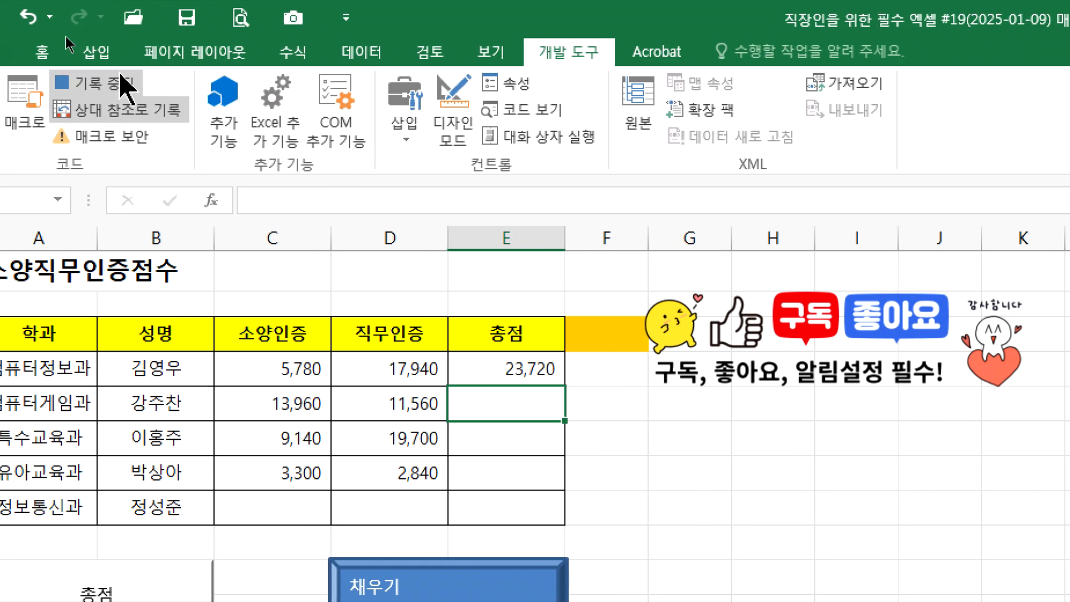
pyautogui.click(125, 89)
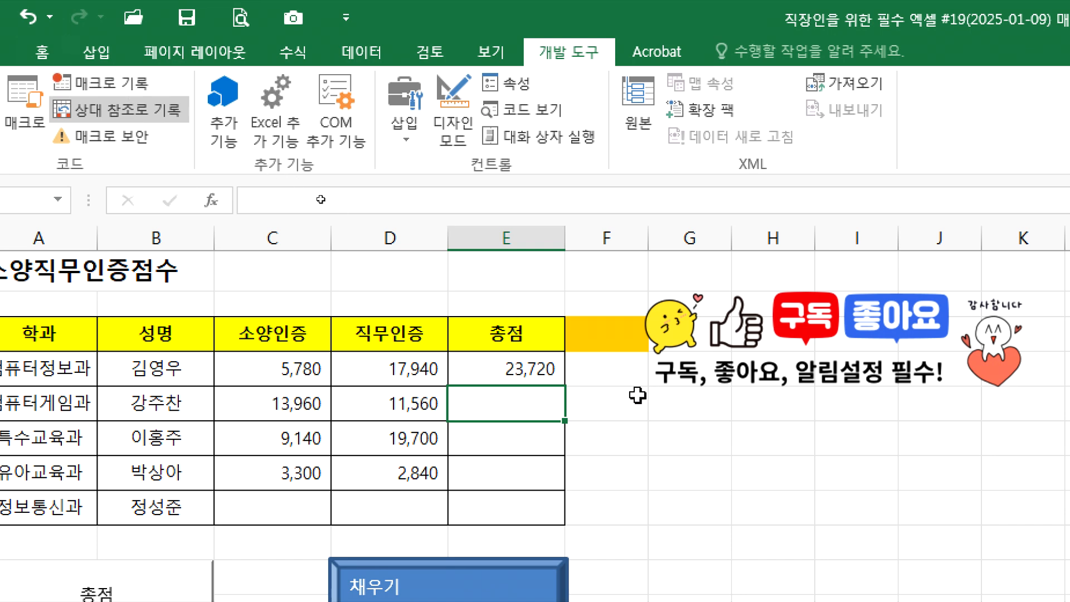
# Run the 상대합계 macro with F5 selected and inspect the formula it enters there
pyautogui.click(622, 403)
pyautogui.click(26, 115)
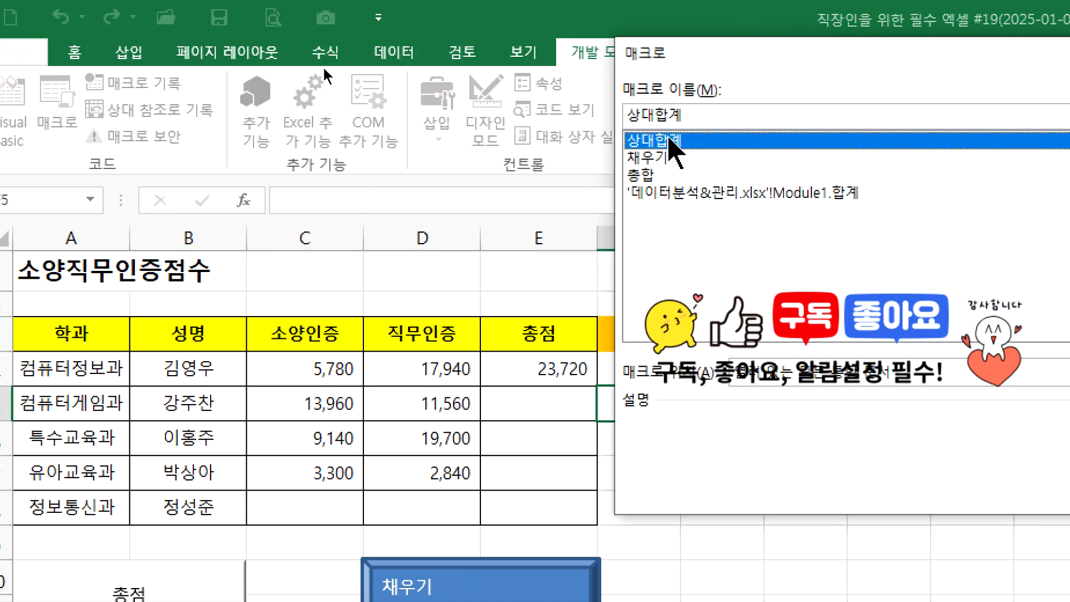
pyautogui.doubleClick(677, 143)
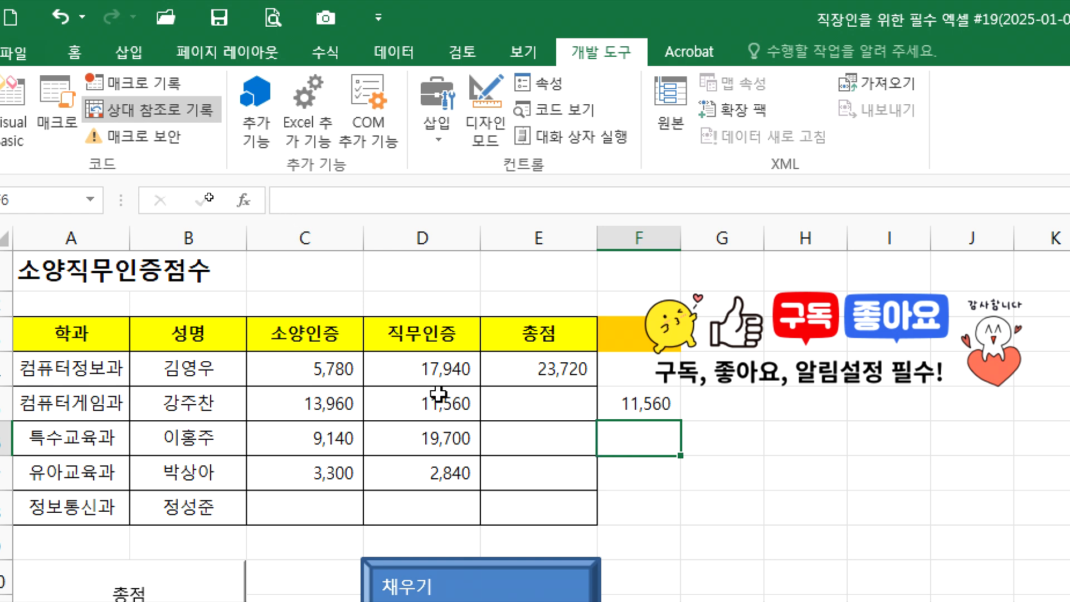
pyautogui.moveTo(437, 394); pyautogui.dragTo(547, 394)
pyautogui.click(625, 399)
pyautogui.press('F2')
pyautogui.press('Escape')
# Run the 상대합계 macro with H6 selected and check which cells its formula adds
pyautogui.click(819, 444)
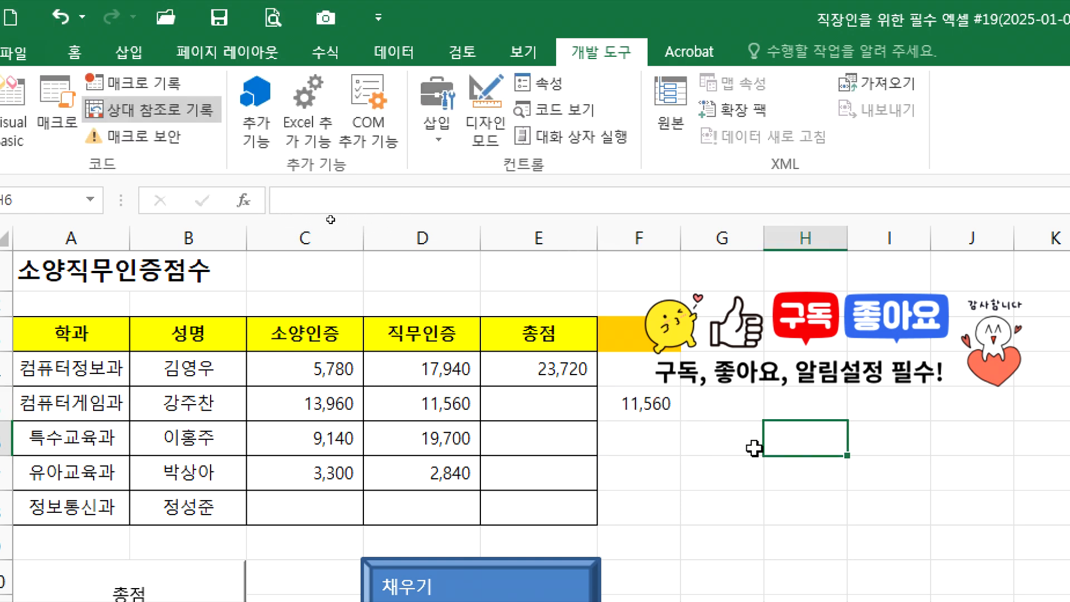
pyautogui.click(640, 432)
pyautogui.moveTo(640, 432); pyautogui.dragTo(730, 435)
pyautogui.click(794, 441)
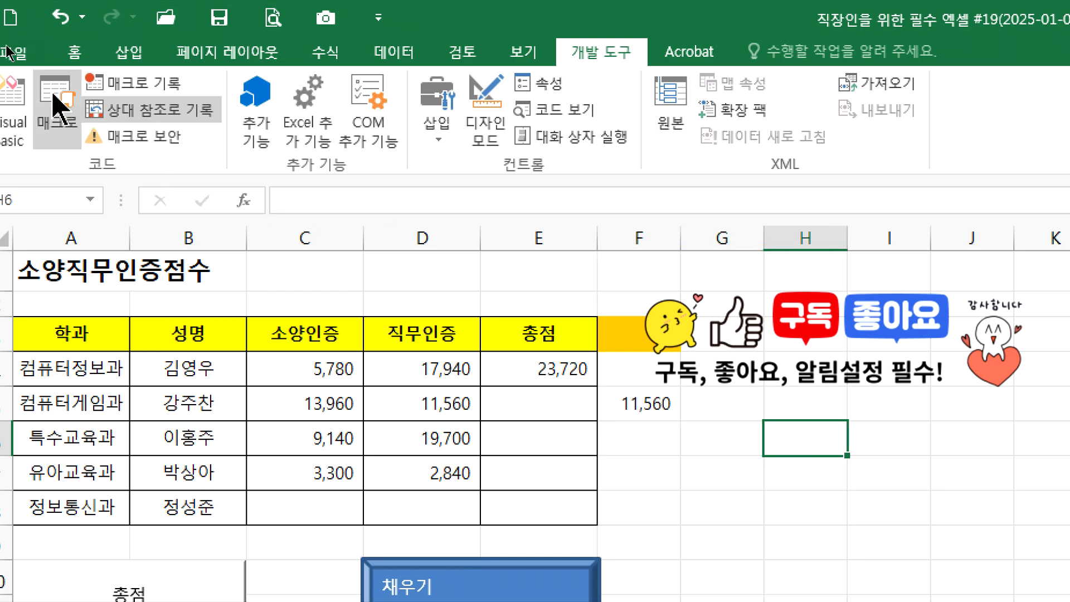
pyautogui.click(52, 125)
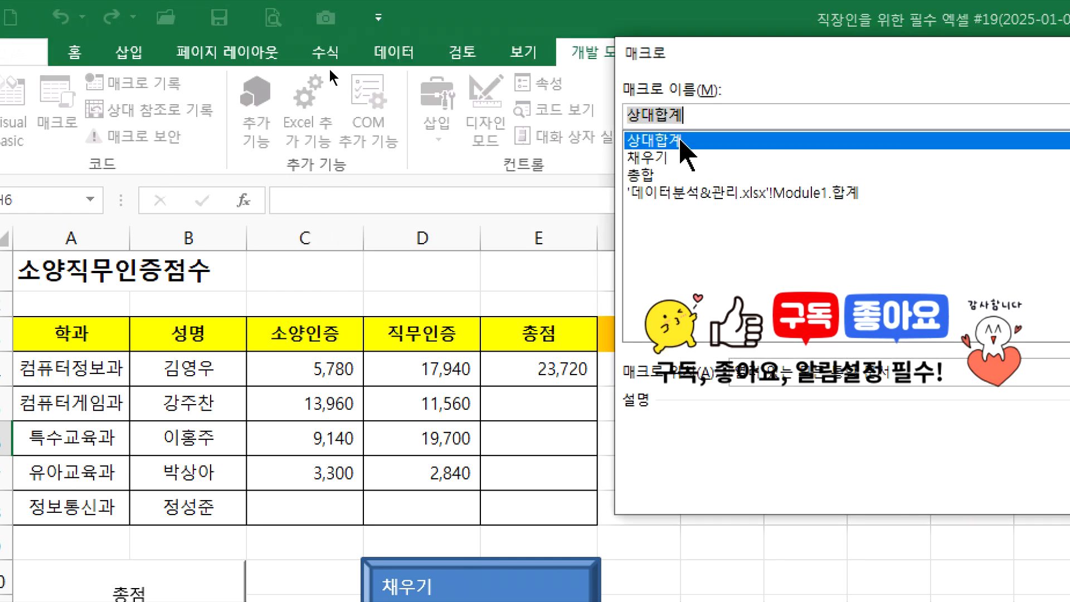
pyautogui.doubleClick(329, 69)
pyautogui.doubleClick(824, 440)
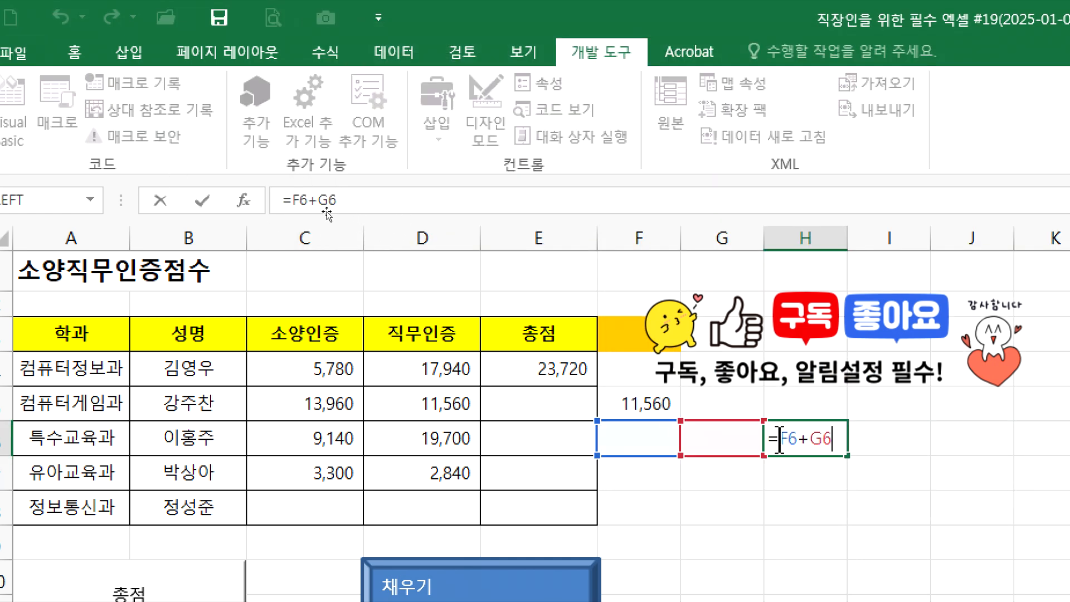
# Enter 10 in F6 and 20 in G6 to test the sum in H6
pyautogui.click(629, 434)
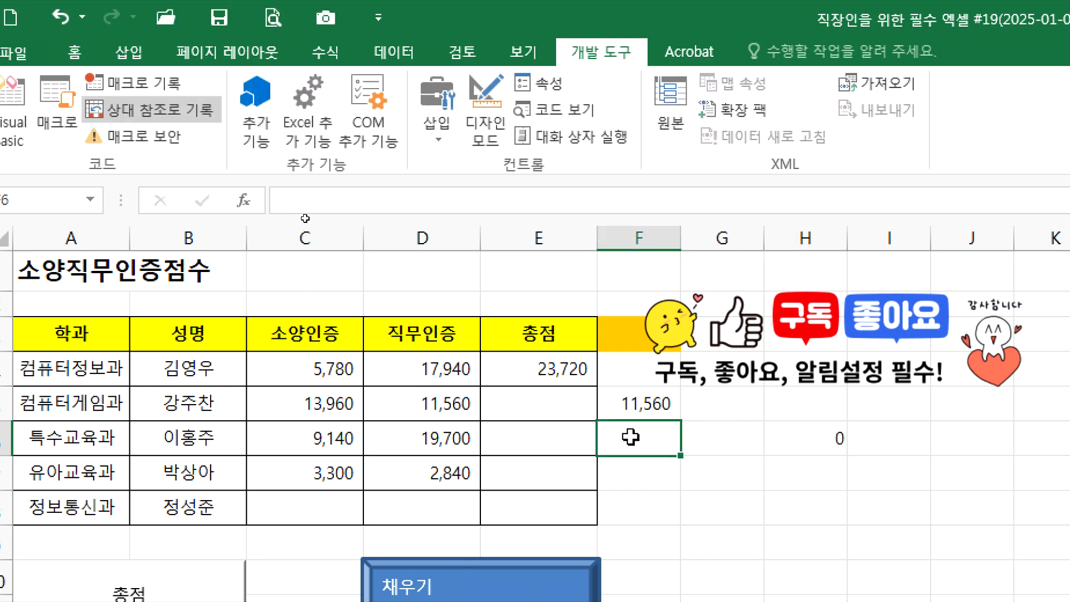
pyautogui.write('10')
pyautogui.press('Tab')
pyautogui.write('20')
pyautogui.press('Return')
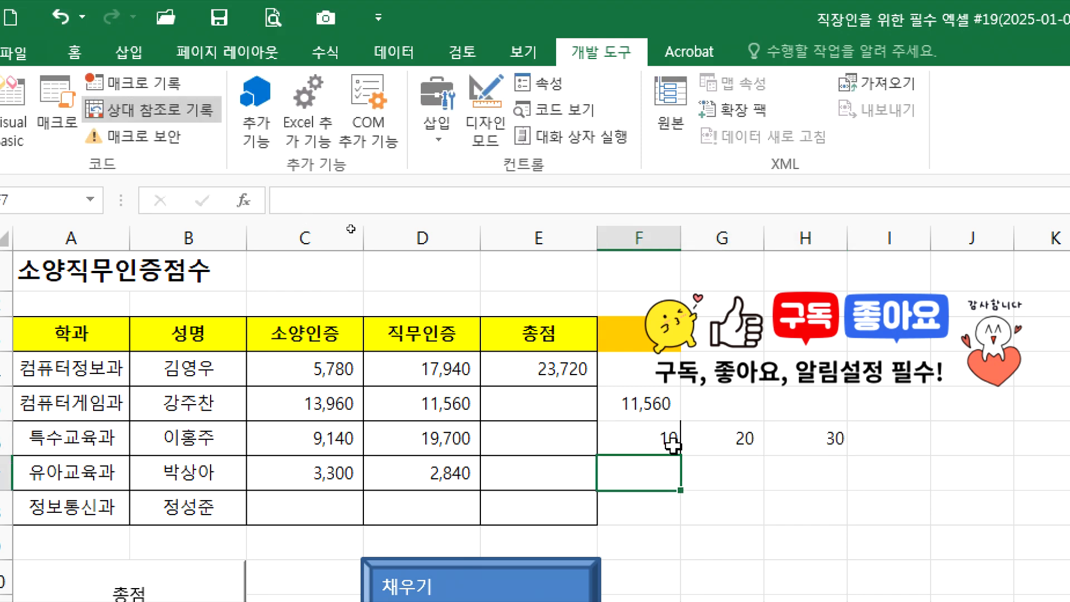
# Run the 상대합계 macro with E7 selected to total the 유아교육과 row's scores
pyautogui.click(519, 475)
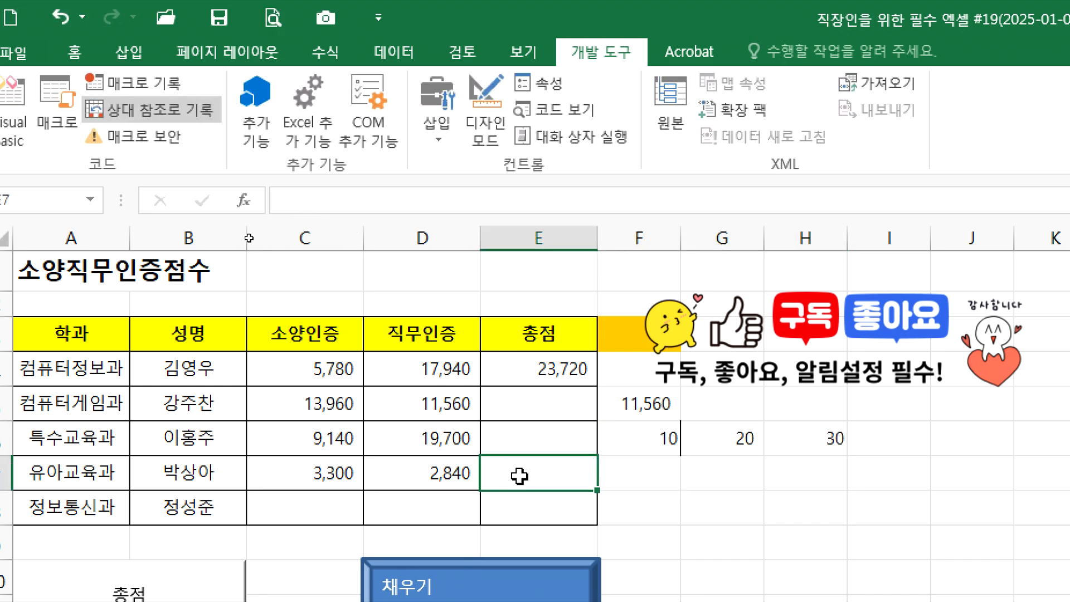
pyautogui.moveTo(310, 468); pyautogui.dragTo(418, 468)
pyautogui.click(544, 477)
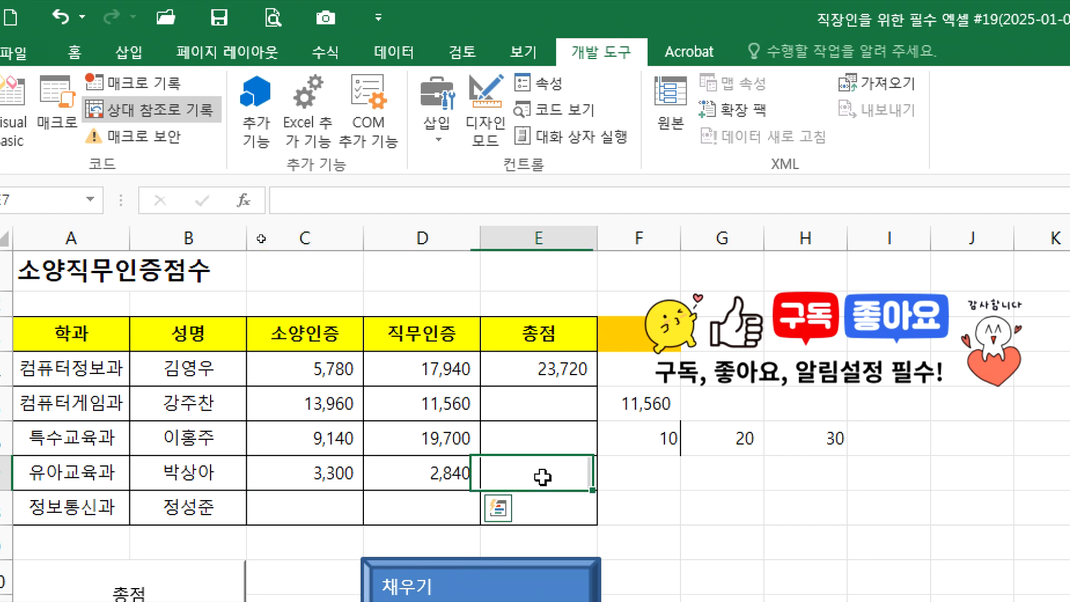
pyautogui.click(71, 126)
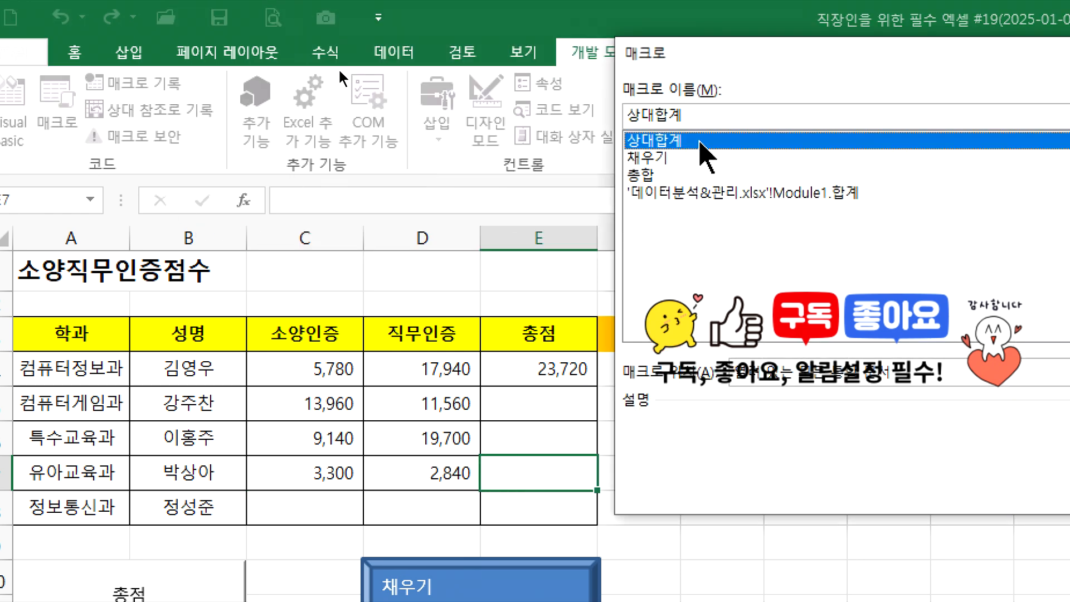
pyautogui.doubleClick(701, 143)
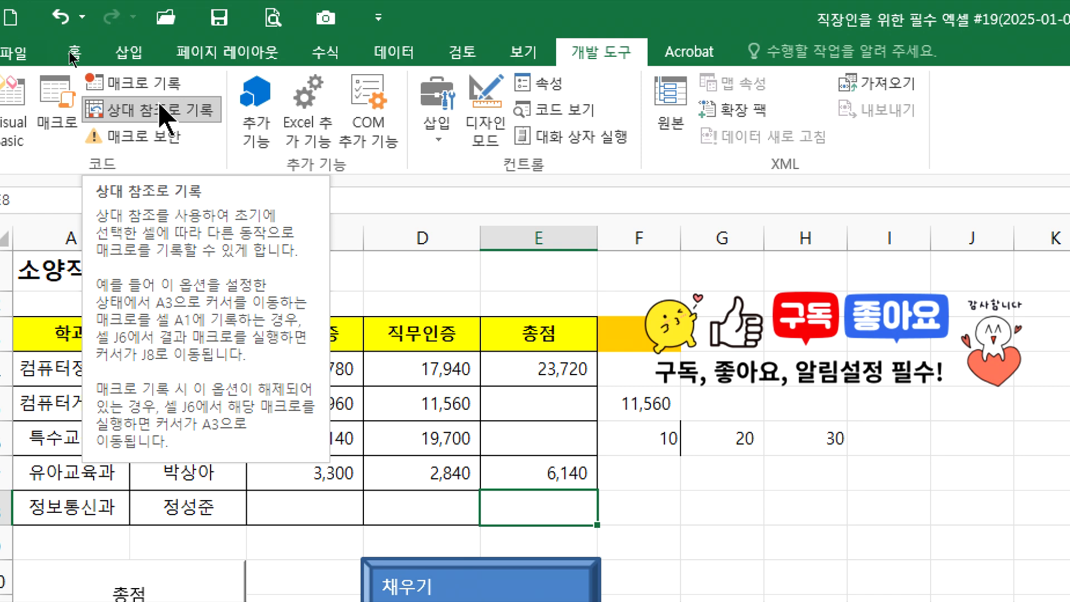
# Turn off relative-reference recording and select the title cell A1
pyautogui.click(165, 114)
pyautogui.click(161, 114)
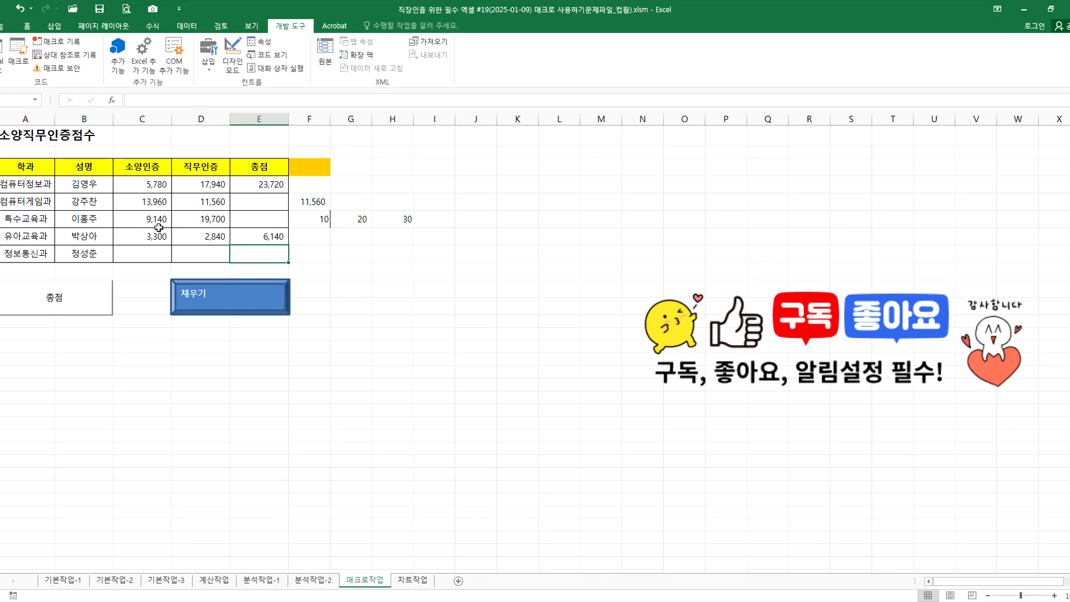
pyautogui.click(147, 138)
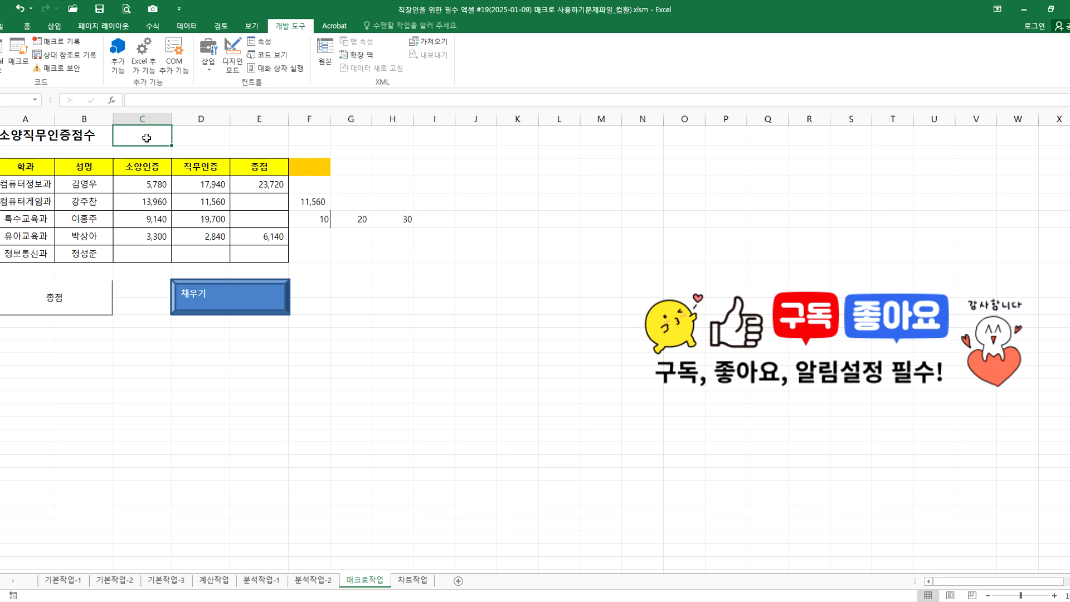
pyautogui.click(206, 134)
pyautogui.click(146, 133)
pyautogui.click(17, 134)
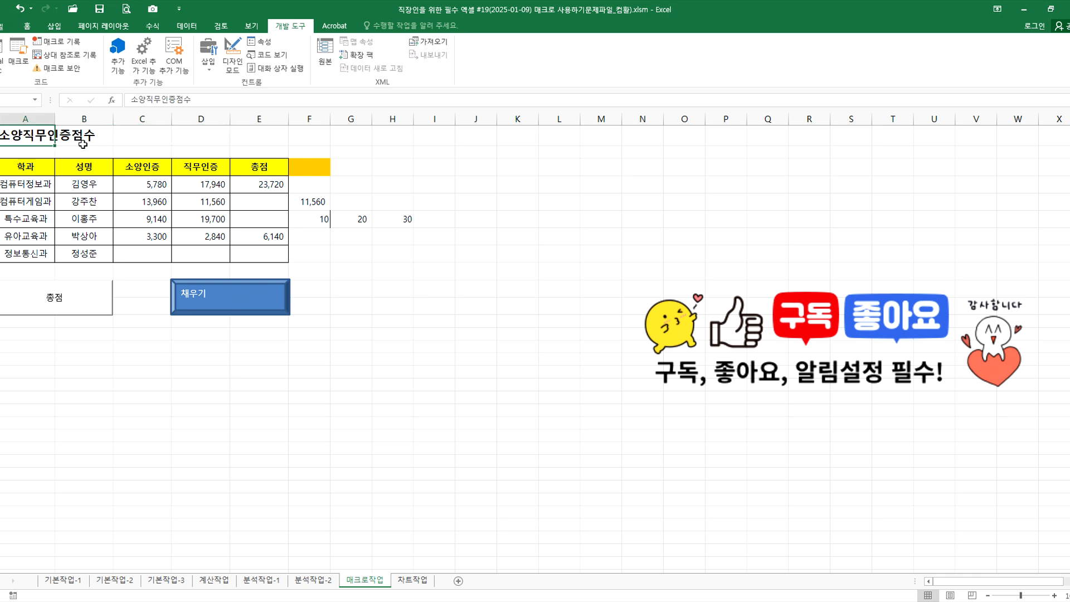